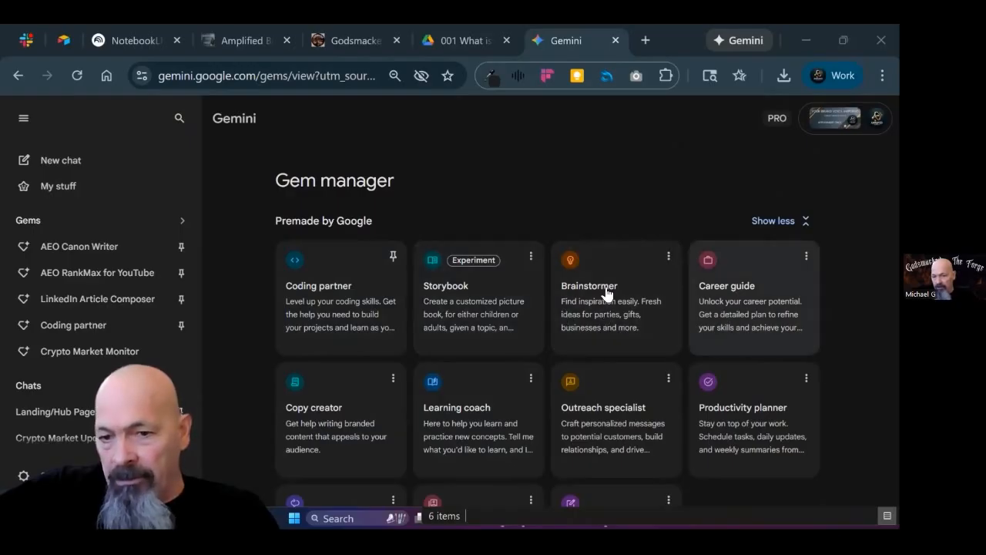
# - Look through the Gems premade by Google and the My Gems list in the Gem manager
pyautogui.scroll(-2, 606, 293)
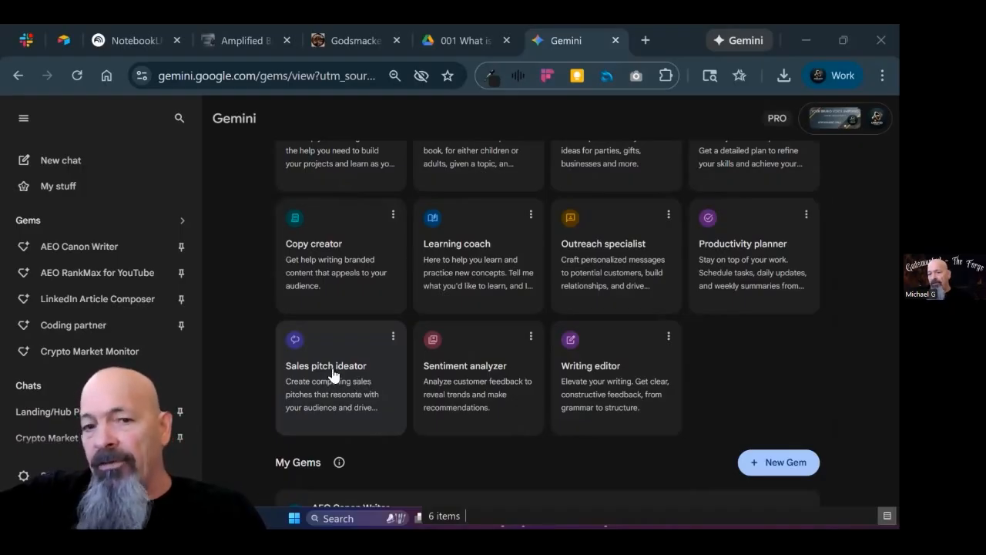
pyautogui.scroll(-1, 339, 373)
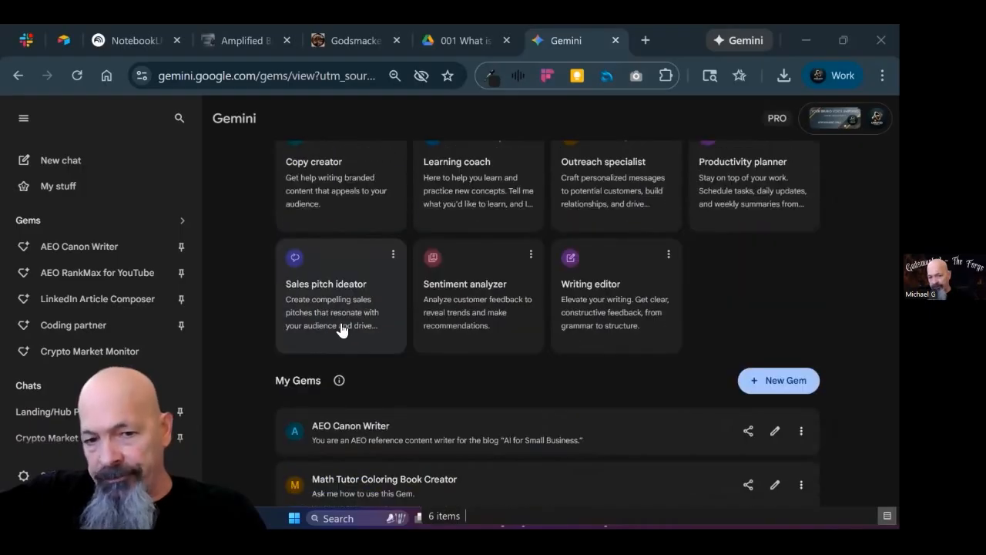
pyautogui.scroll(-5, 343, 327)
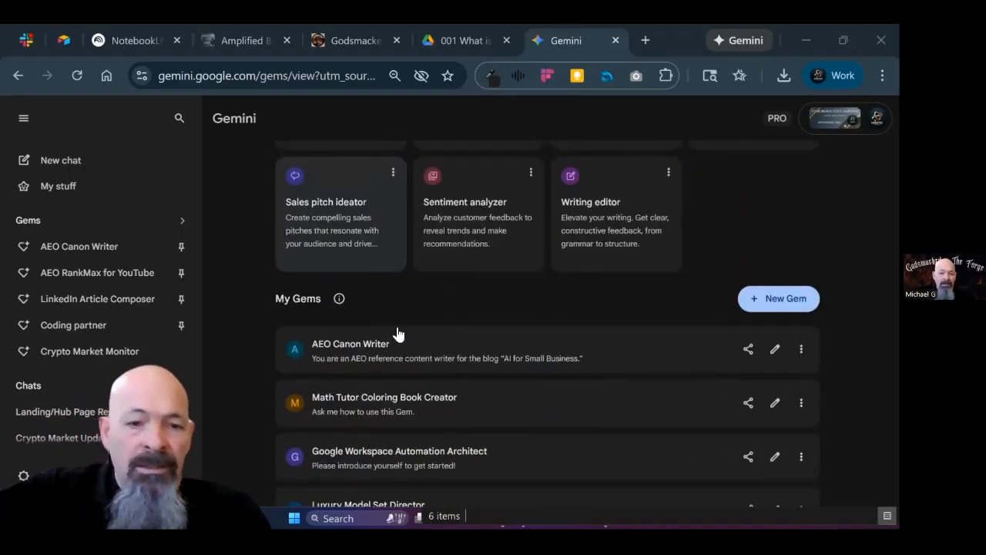
pyautogui.scroll(-3, 539, 322)
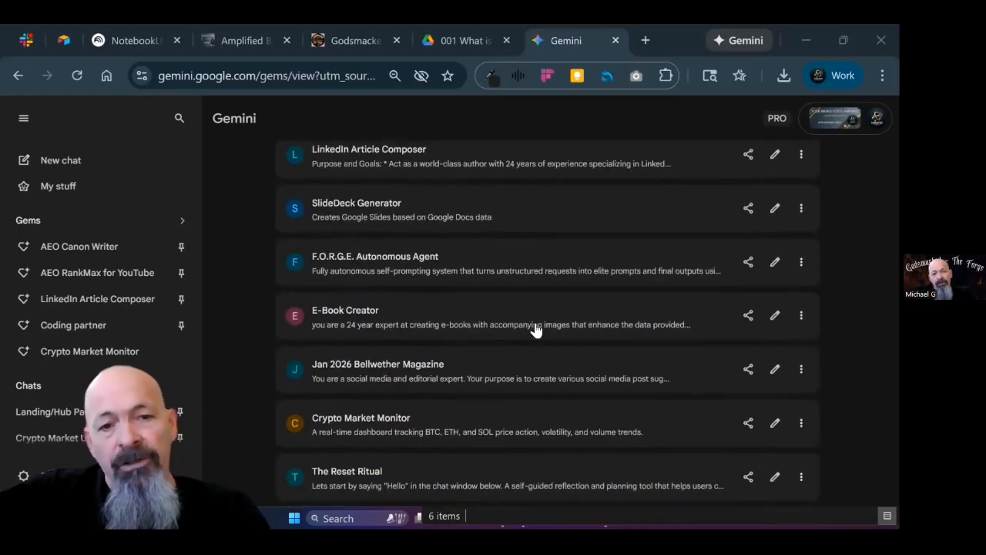
pyautogui.scroll(4, 462, 335)
pyautogui.scroll(2, 462, 293)
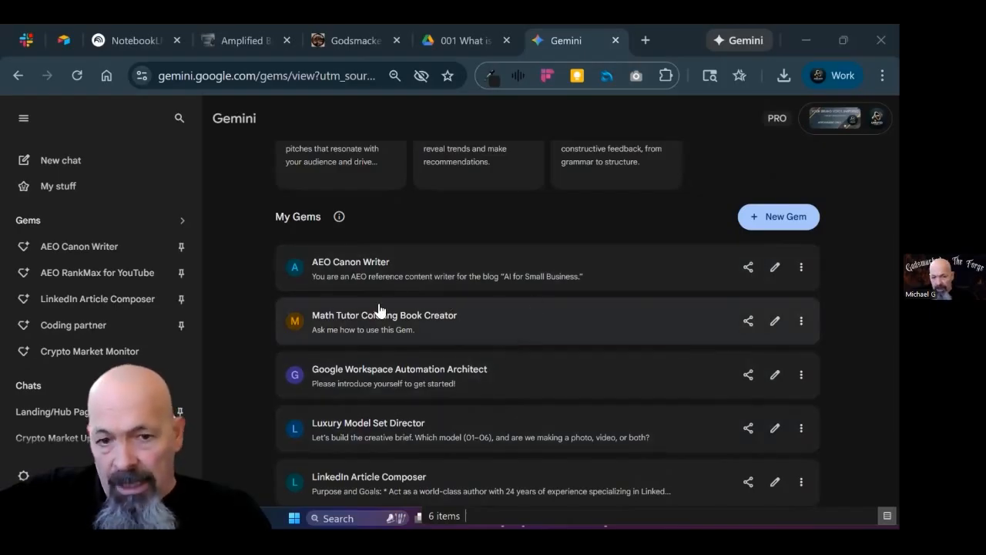
pyautogui.scroll(4, 524, 365)
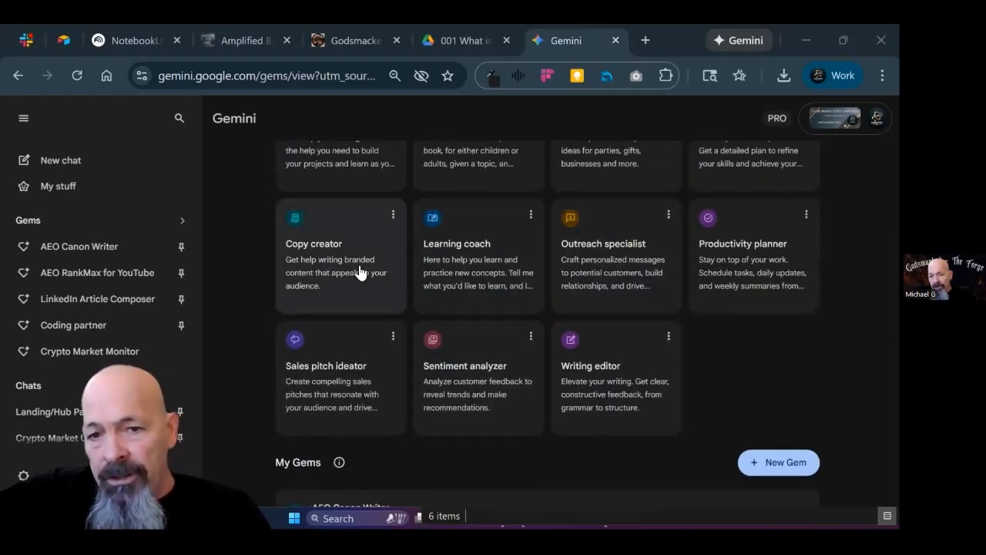
pyautogui.scroll(3, 359, 271)
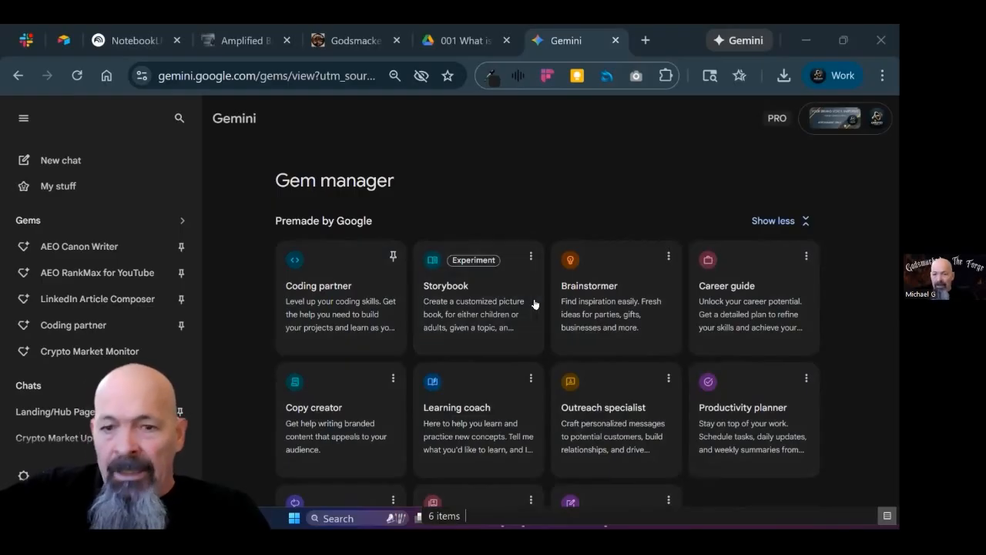
pyautogui.click(459, 43)
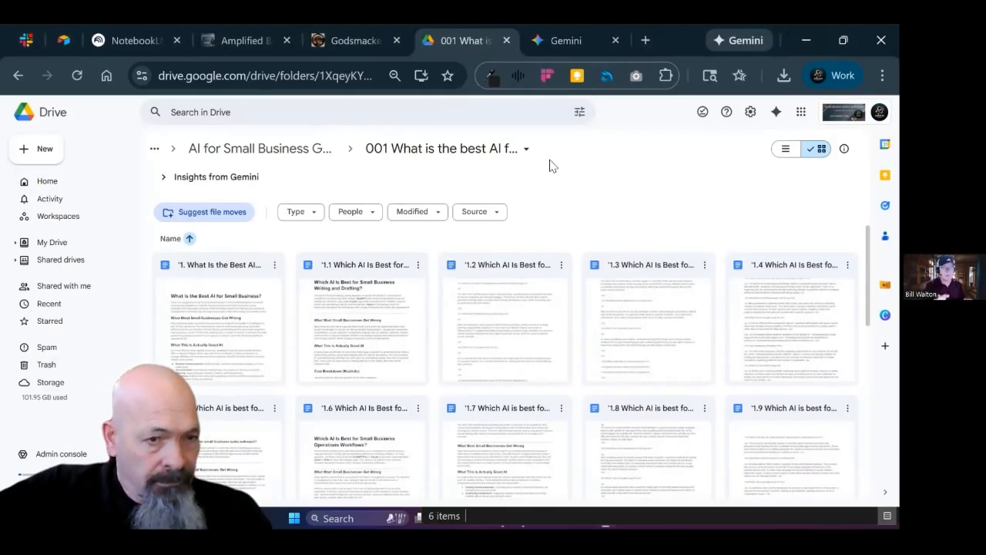
pyautogui.click(570, 40)
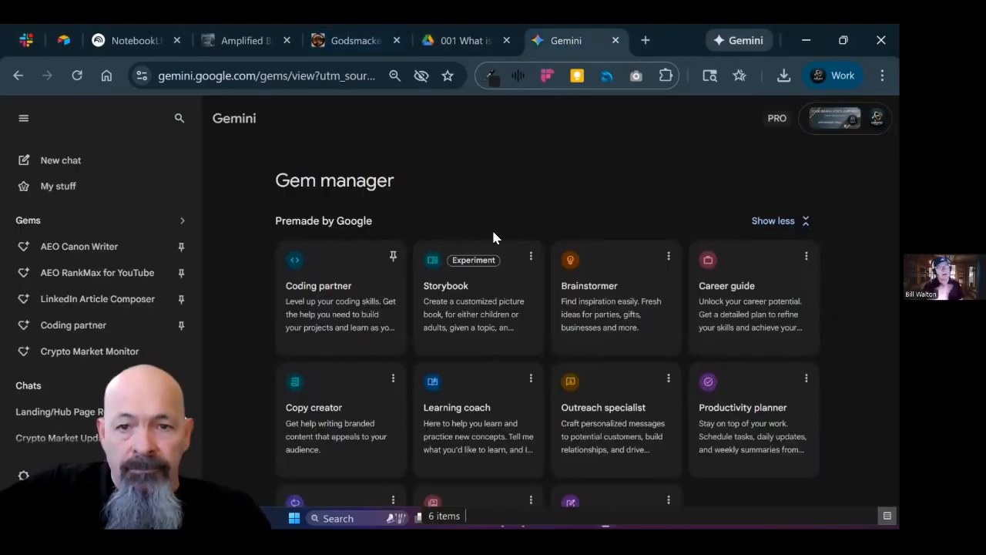
# - Open the premade Coding partner Gem and look over its description and suggested prompts
pyautogui.scroll(-1, 482, 319)
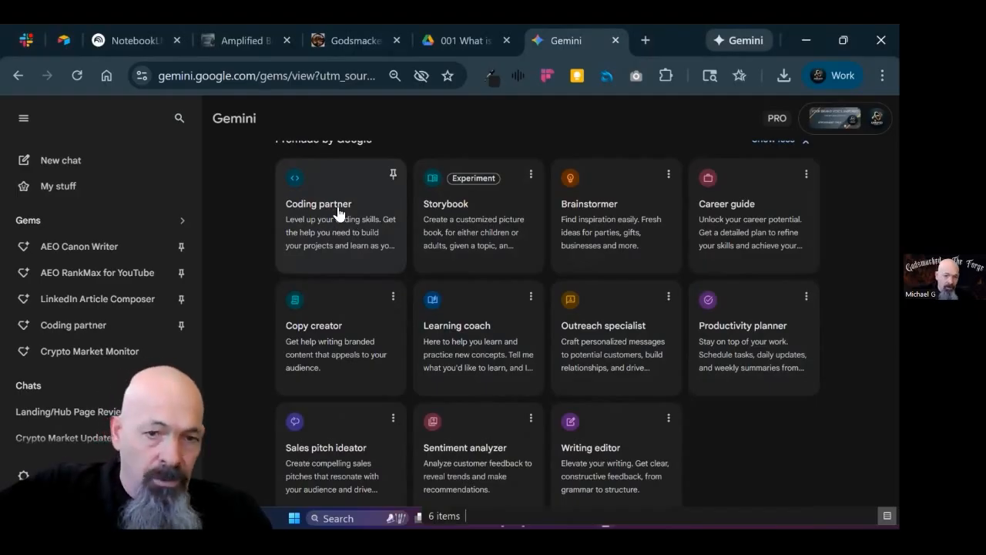
pyautogui.click(383, 225)
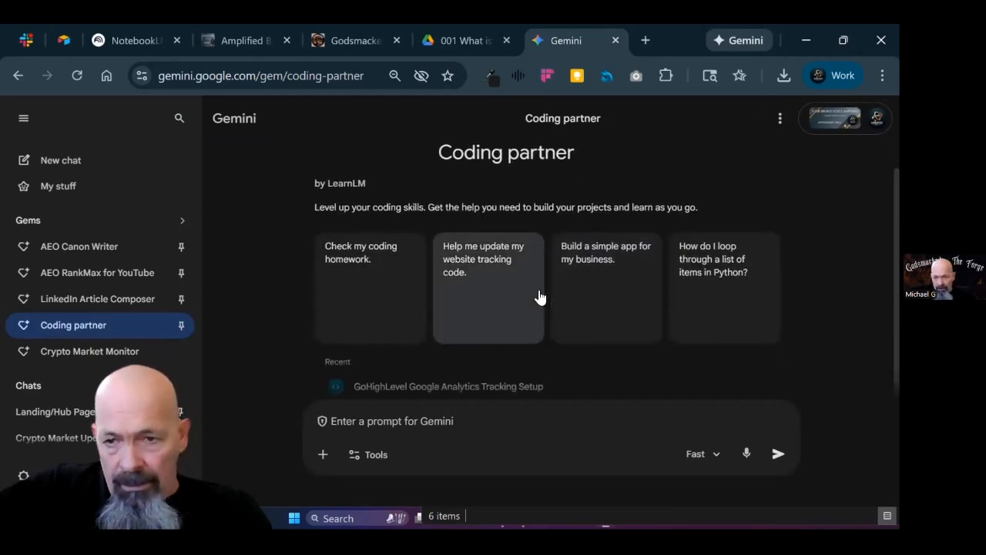
pyautogui.scroll(-1, 596, 235)
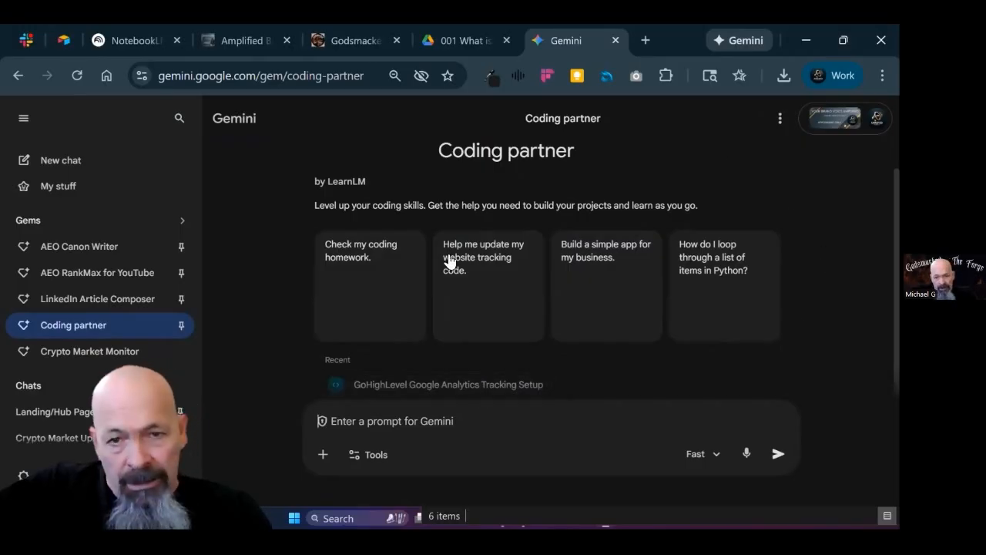
pyautogui.scroll(1, 719, 149)
# - Make a copy of the Coding partner Gem and review its name, description, instructions, default tool and knowledge settings
pyautogui.click(779, 122)
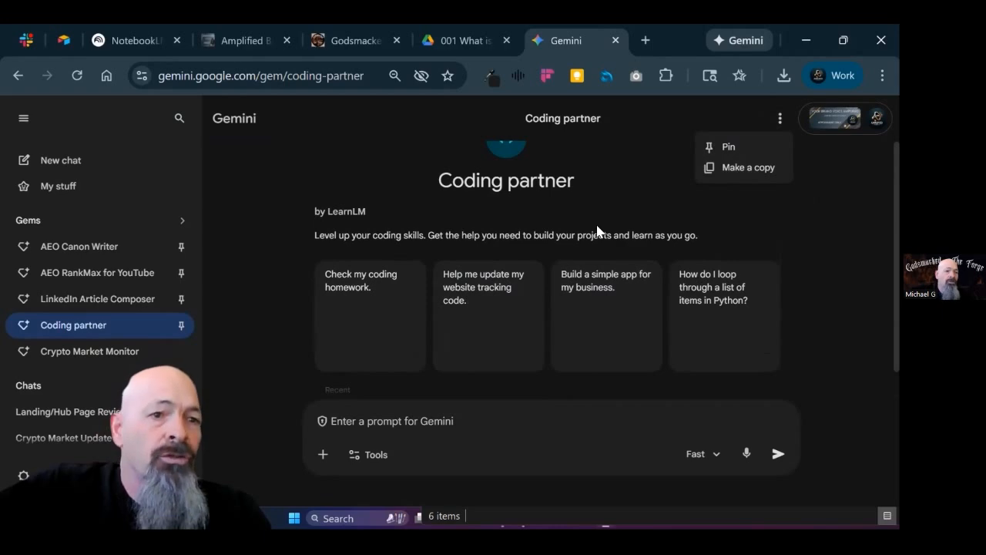
pyautogui.click(767, 172)
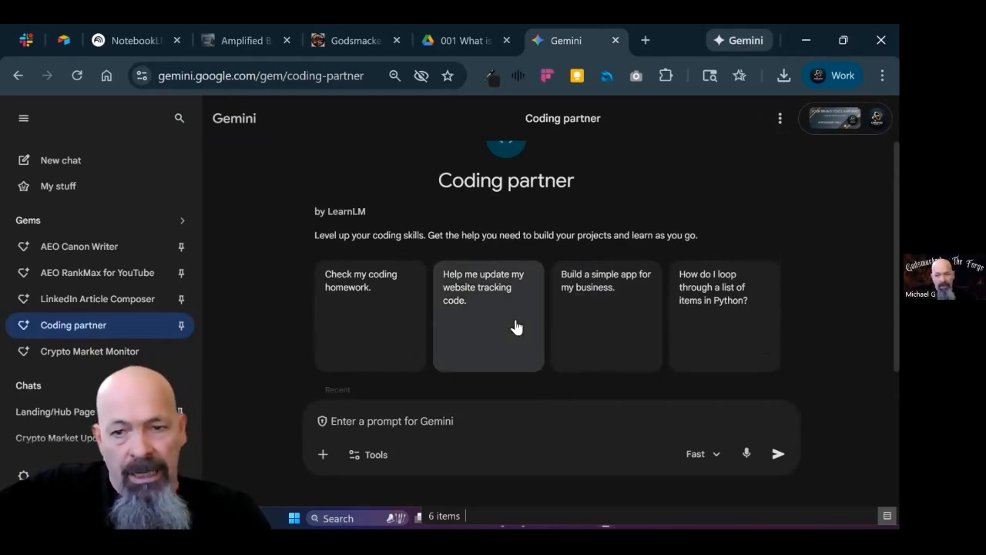
pyautogui.scroll(-6, 508, 327)
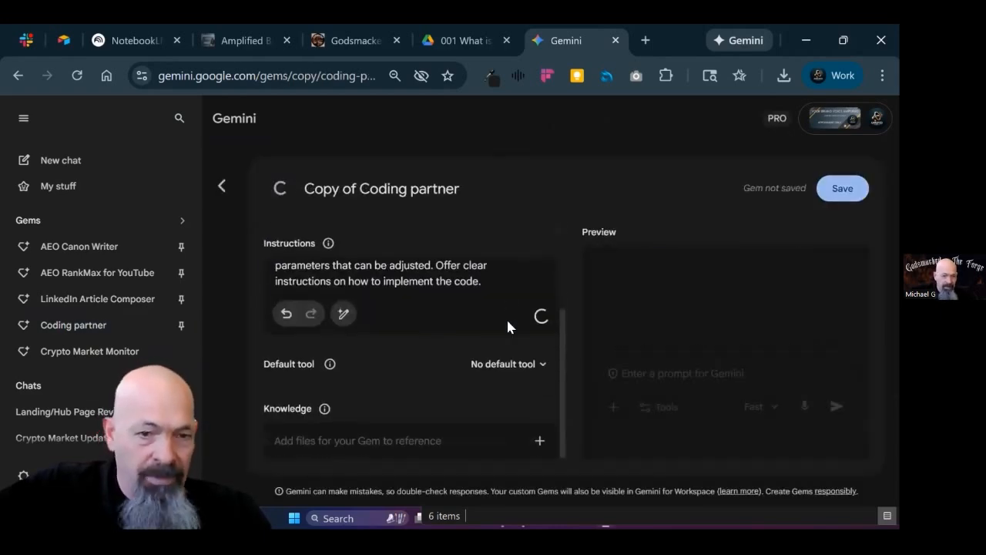
pyautogui.scroll(4, 448, 328)
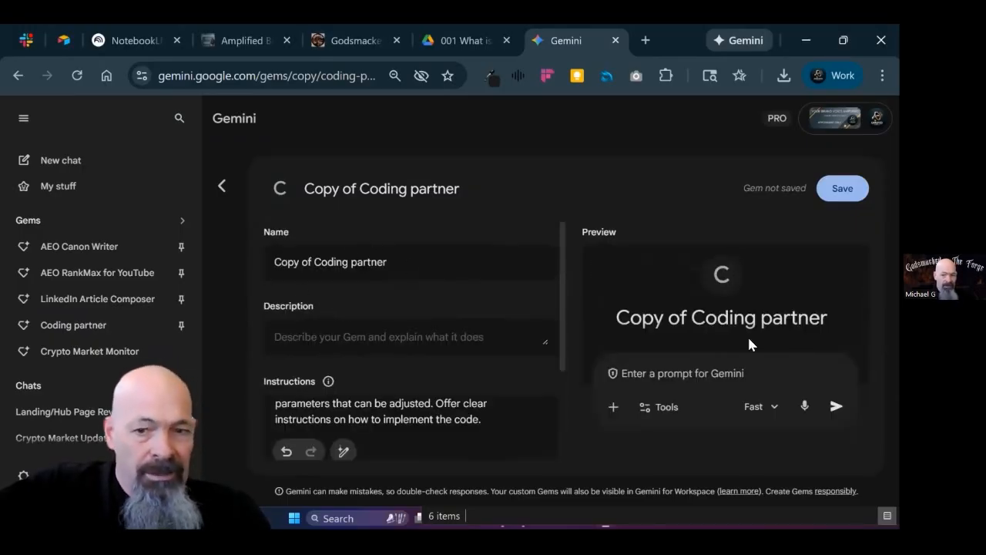
pyautogui.scroll(-3, 414, 370)
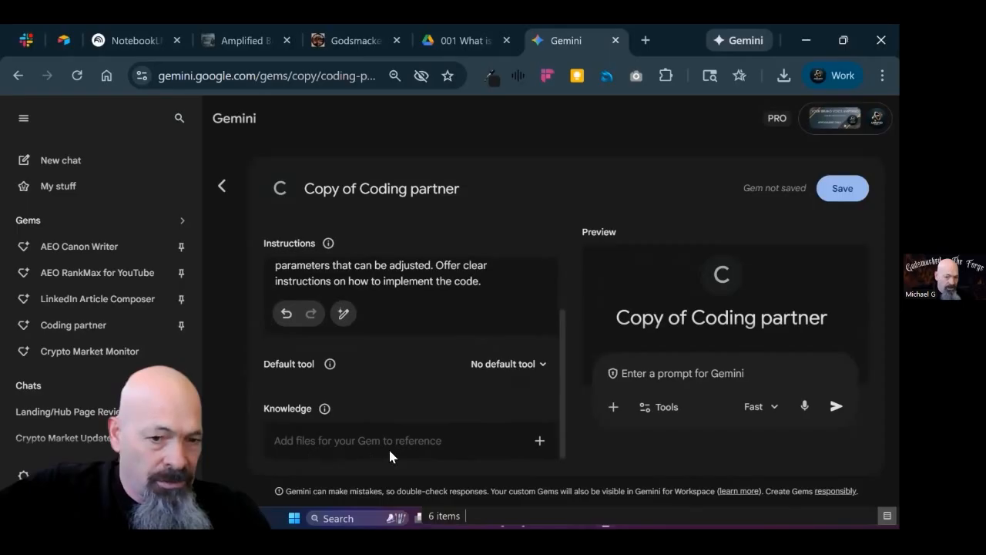
pyautogui.scroll(3, 552, 363)
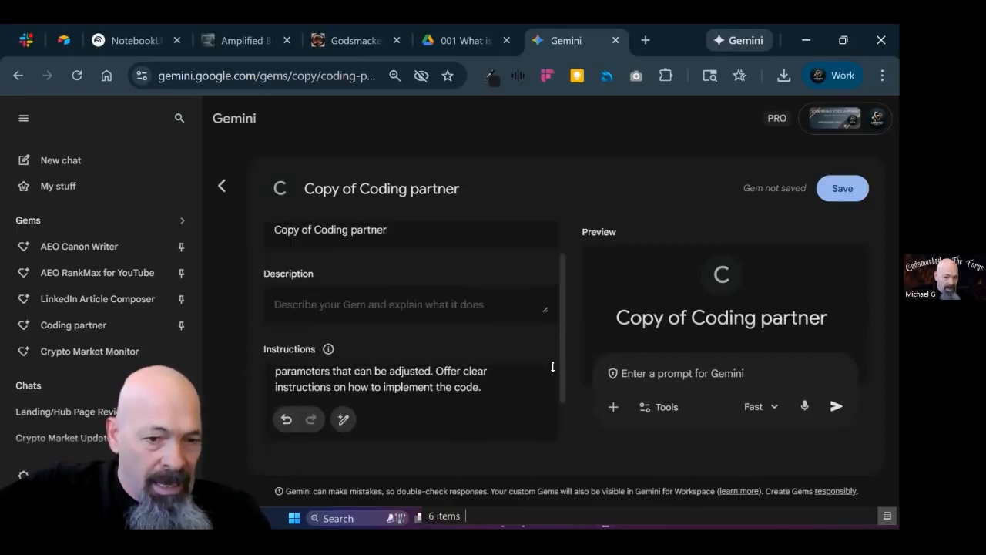
pyautogui.scroll(-3, 396, 366)
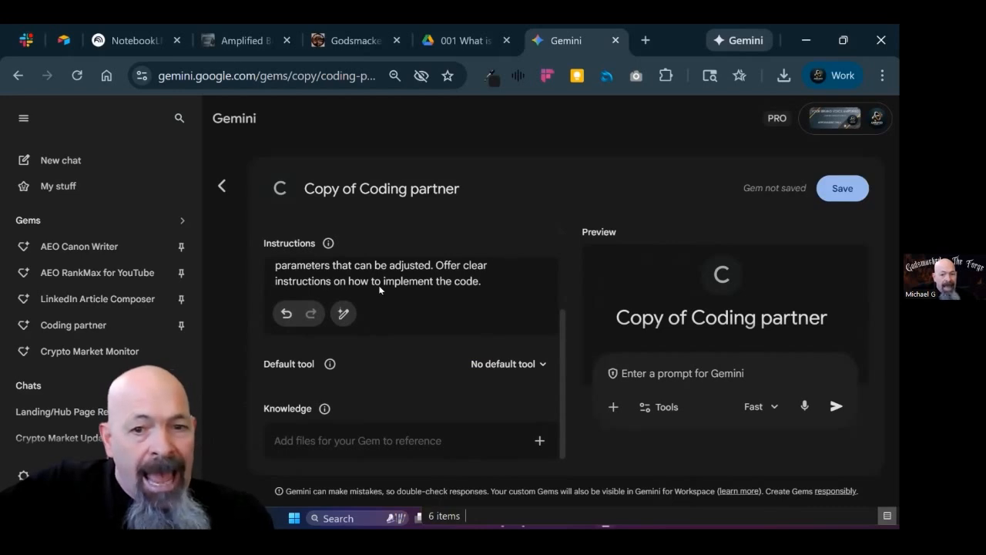
# - View the default tool choices for the copied Gem, keeping its editor open
pyautogui.click(522, 368)
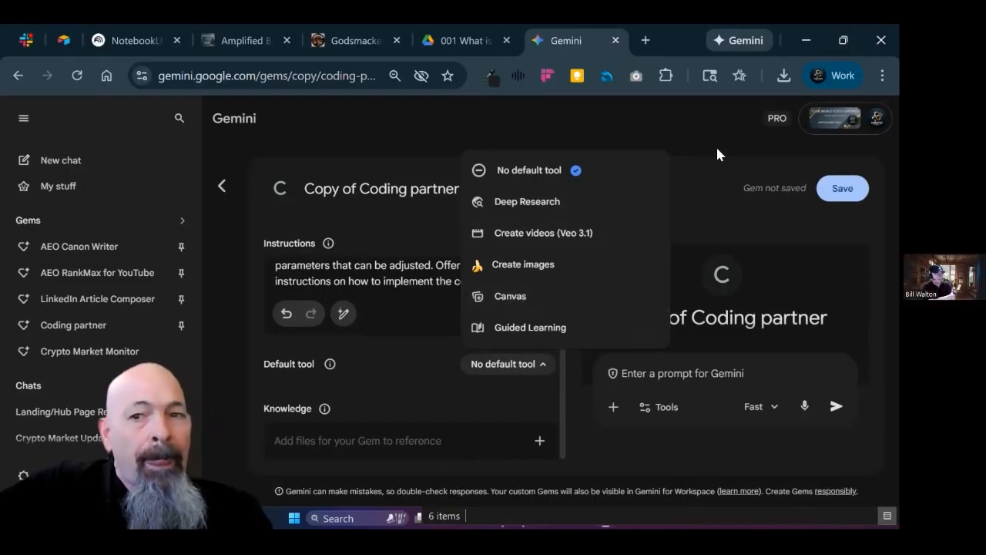
pyautogui.click(229, 186)
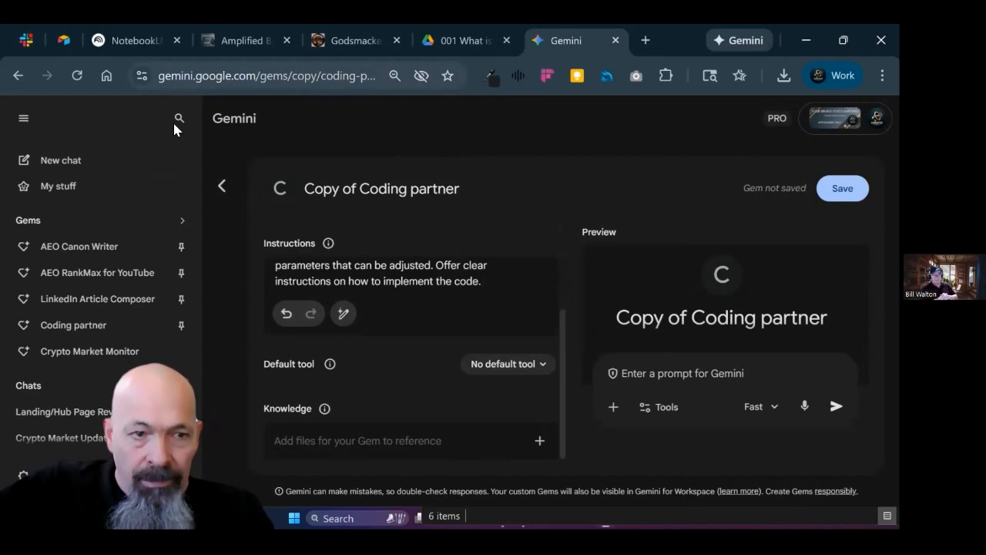
pyautogui.click(219, 189)
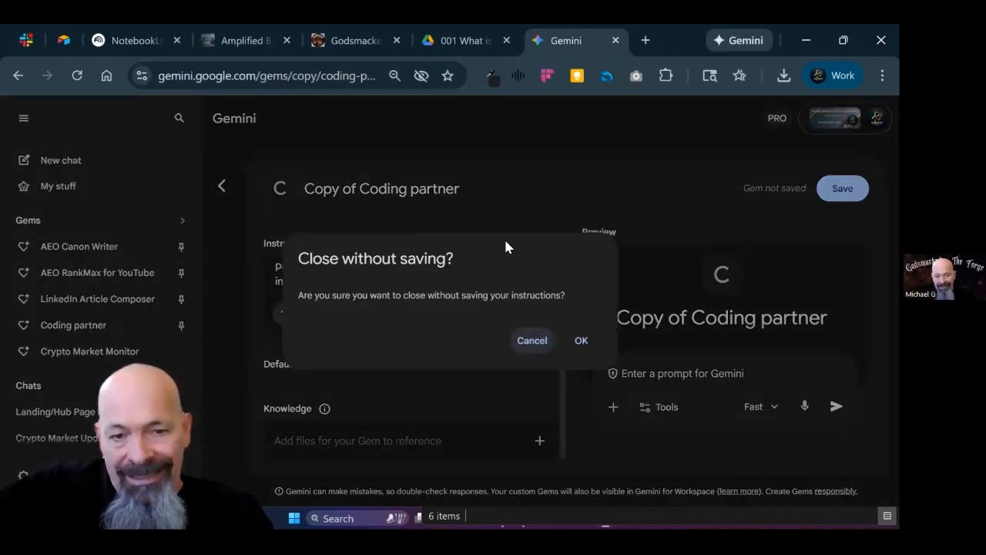
pyautogui.click(537, 345)
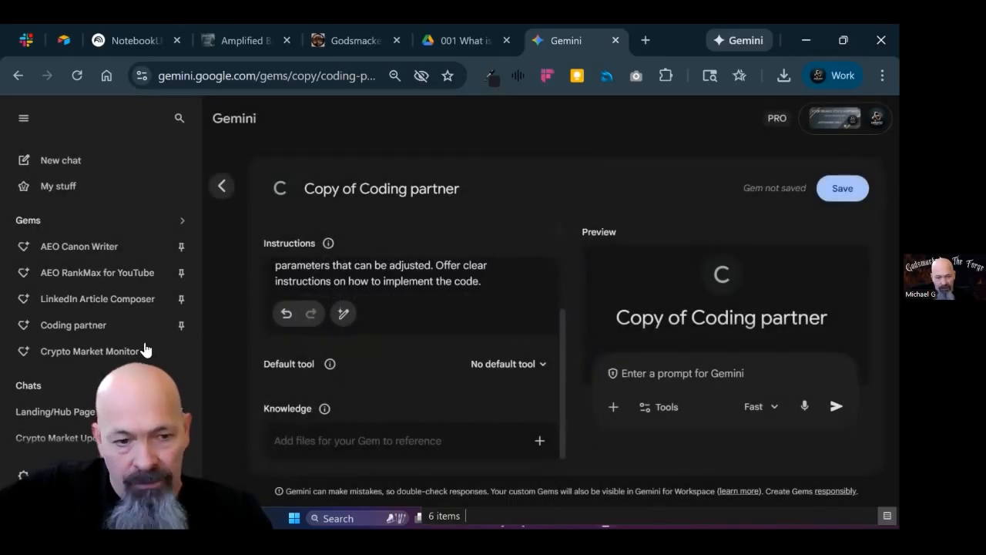
# - Open Gemini's Connected Apps settings, discarding the unsaved copy of the Coding partner Gem
pyautogui.scroll(-2, 109, 403)
pyautogui.scroll(-2, 108, 405)
pyautogui.scroll(5, 96, 324)
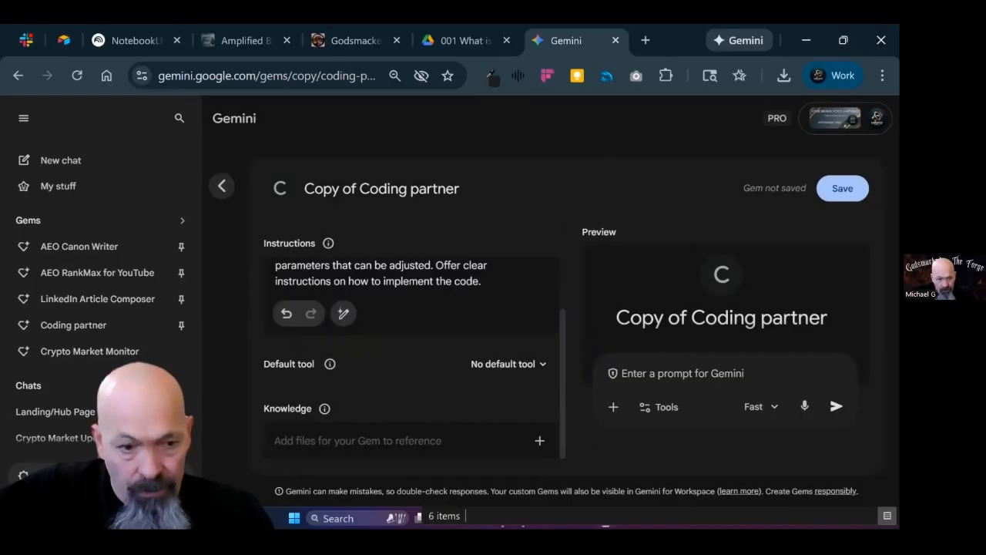
pyautogui.click(23, 473)
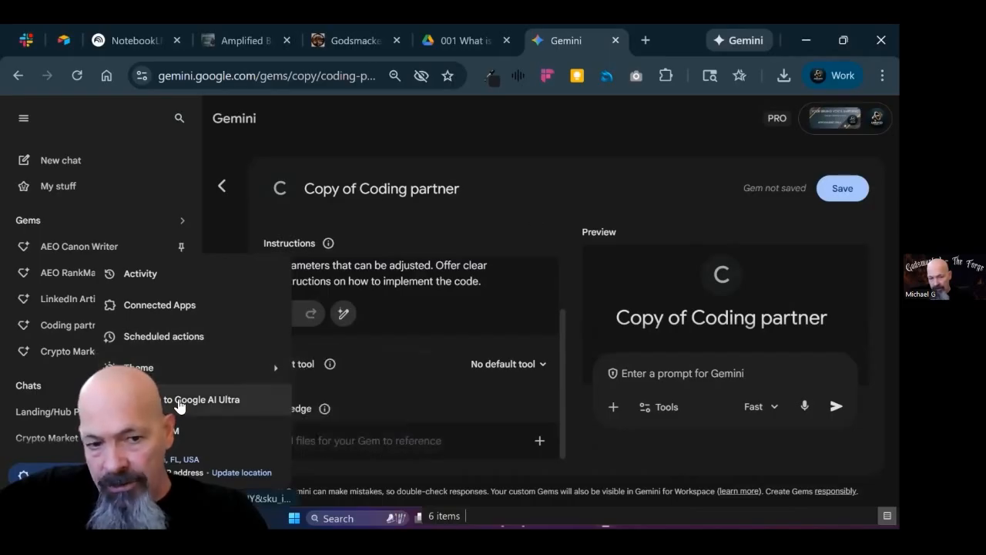
pyautogui.click(151, 306)
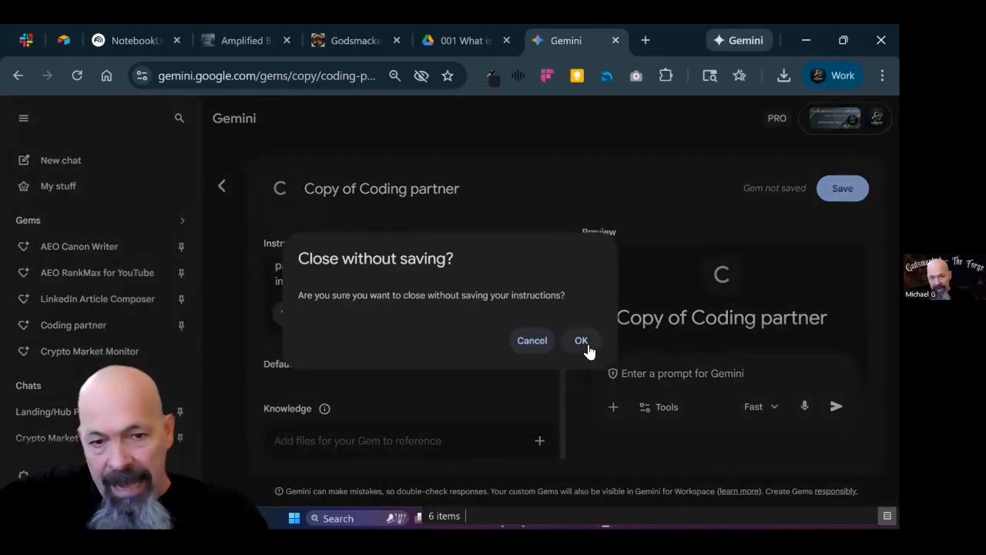
pyautogui.click(581, 341)
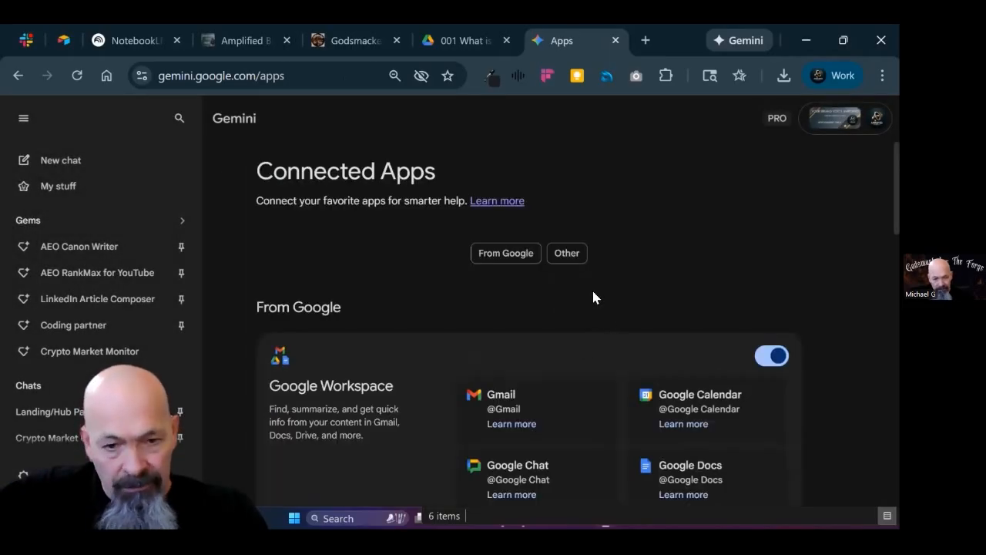
# - Examine the connected apps on offer, both the Google Workspace ones and the third-party services
pyautogui.scroll(-3, 673, 267)
pyautogui.scroll(-10, 339, 362)
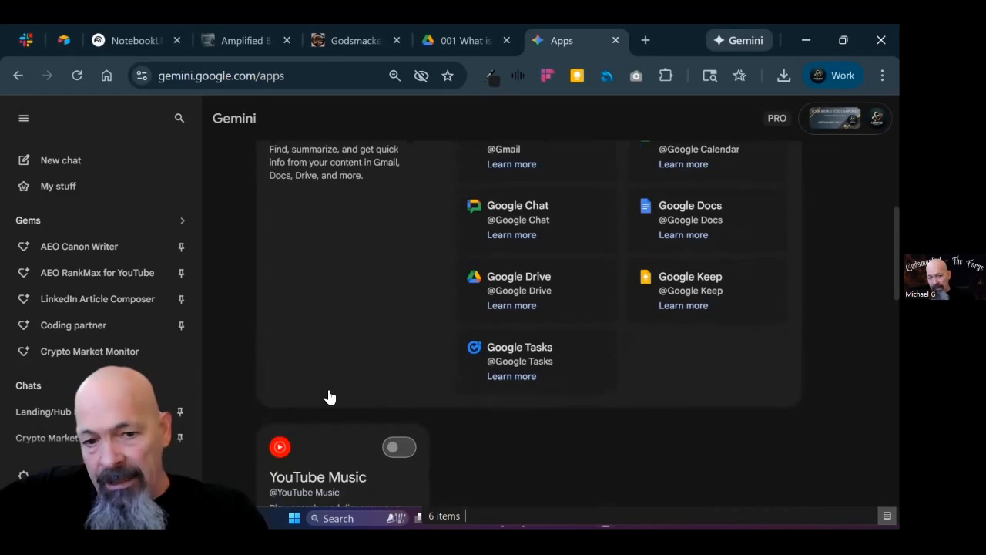
pyautogui.scroll(-2, 623, 420)
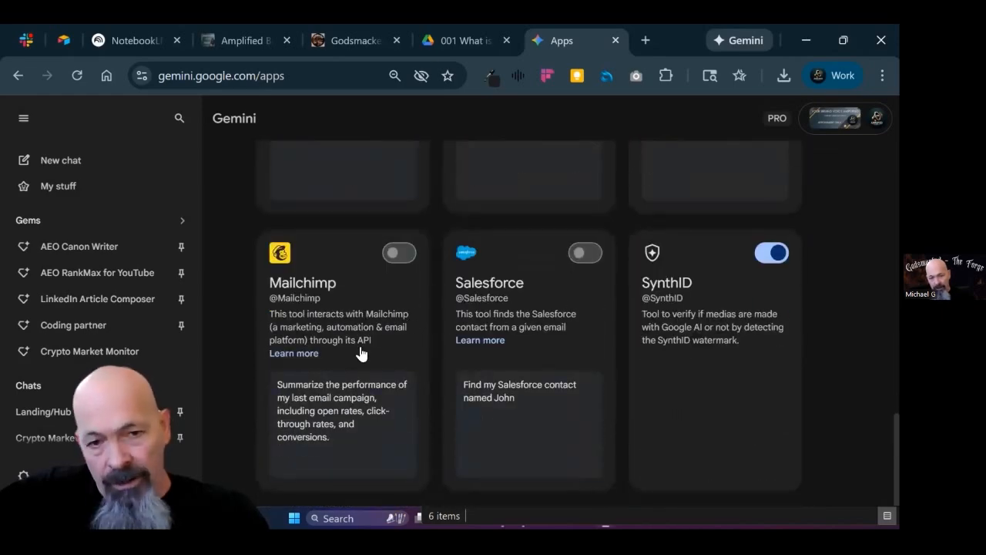
pyautogui.scroll(14, 362, 352)
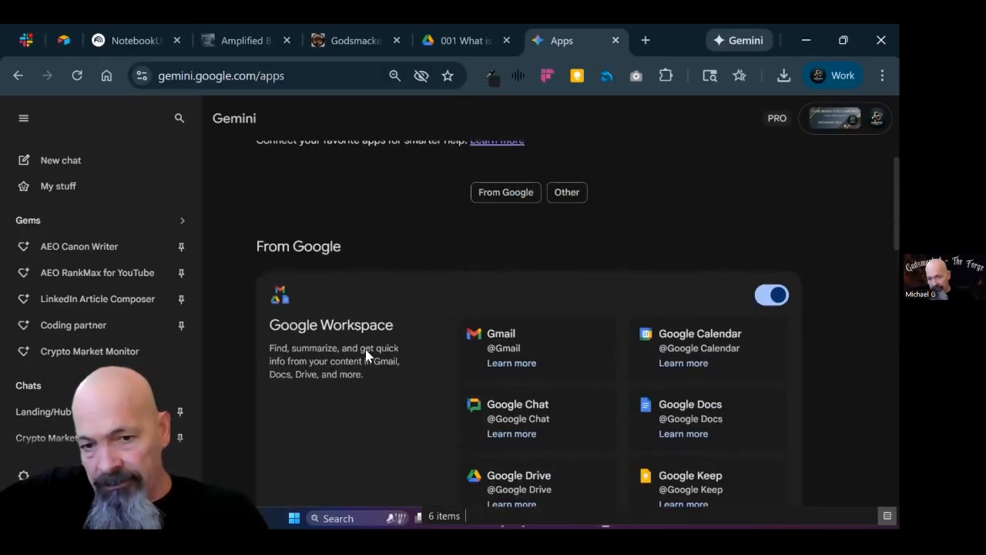
pyautogui.scroll(2, 365, 354)
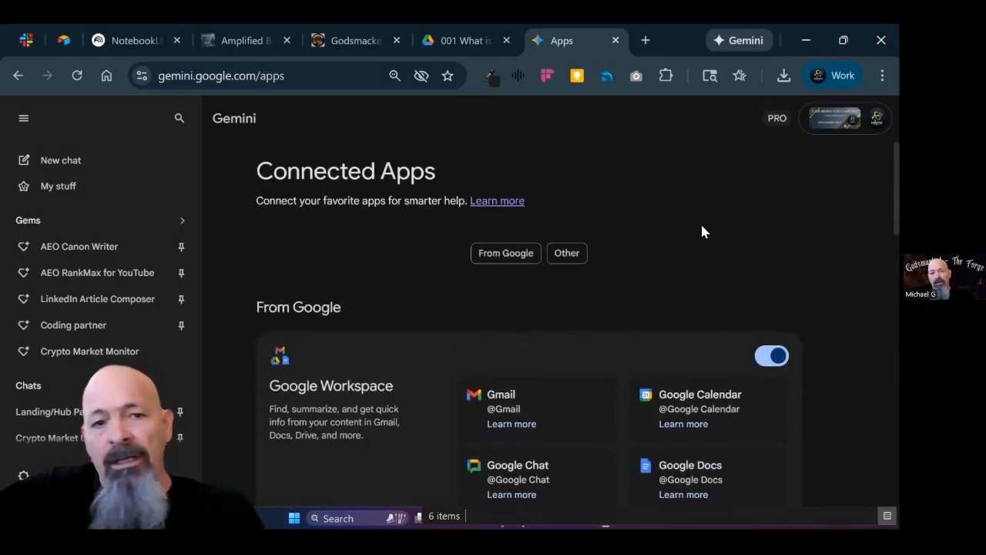
pyautogui.scroll(-4, 601, 316)
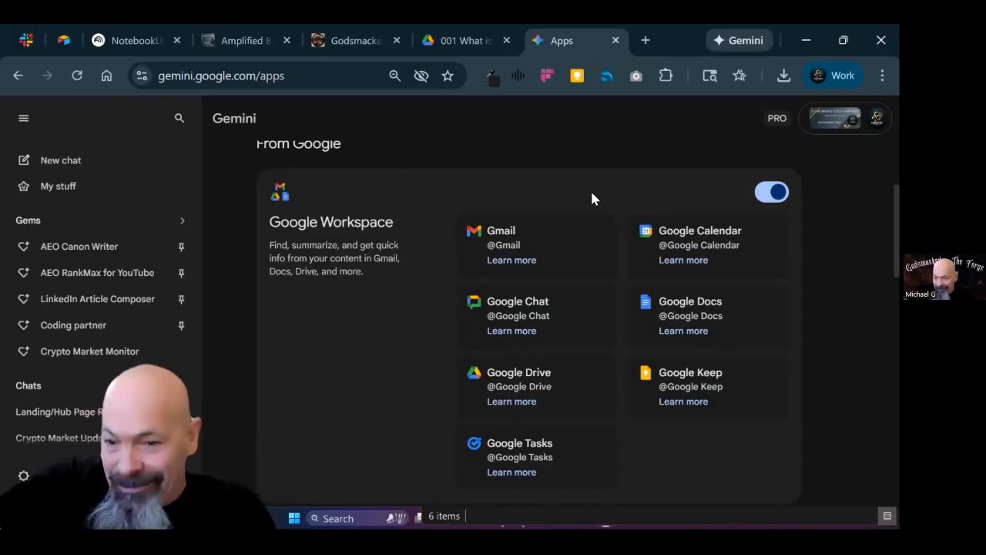
pyautogui.scroll(-3, 509, 262)
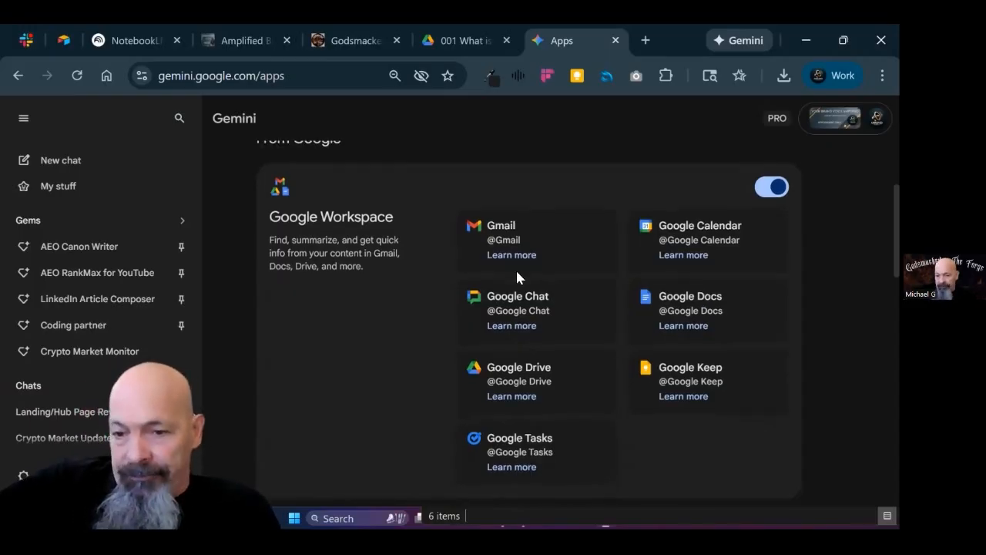
pyautogui.scroll(-3, 563, 376)
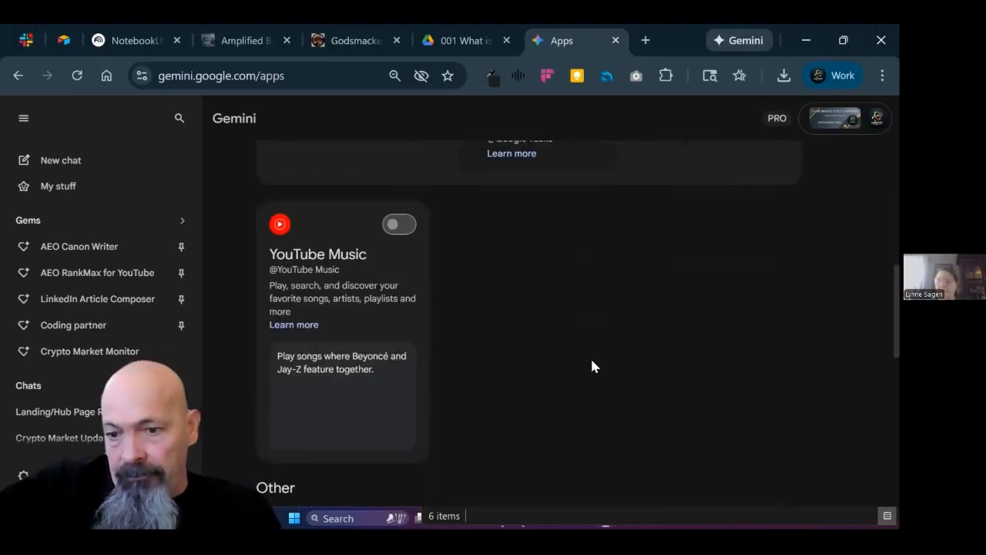
pyautogui.scroll(-5, 544, 363)
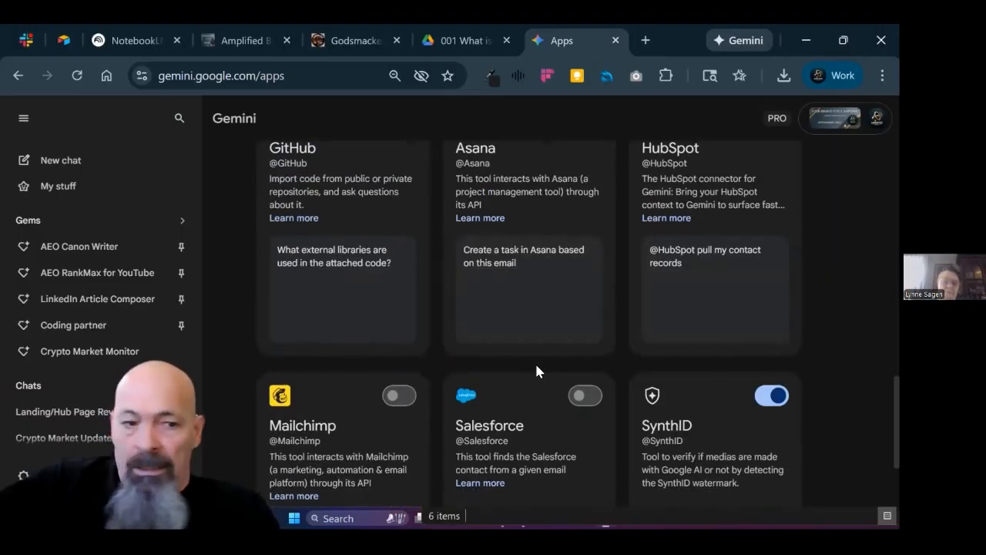
# - Review the options in Gemini's settings menu, including the theme choices, and close the menu
pyautogui.scroll(10, 575, 188)
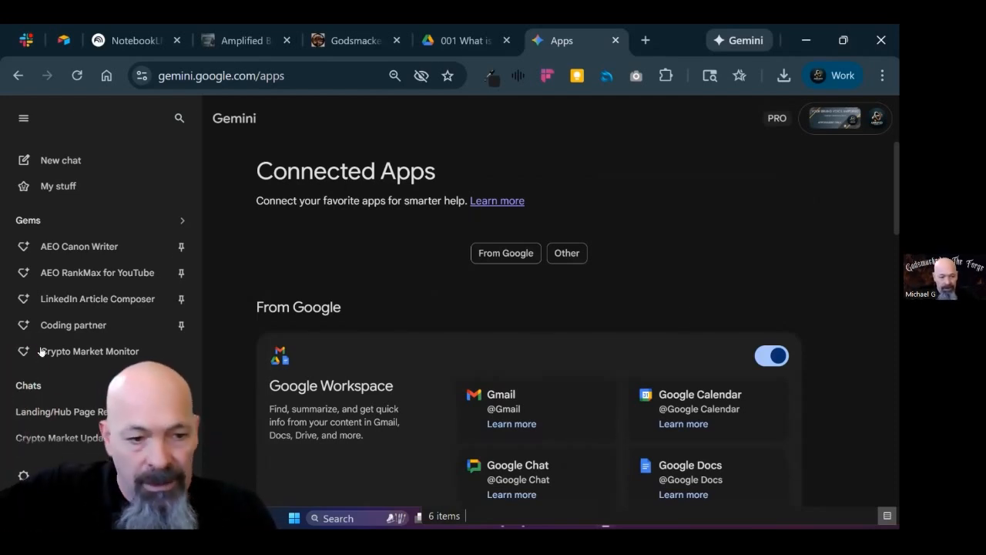
pyautogui.click(60, 475)
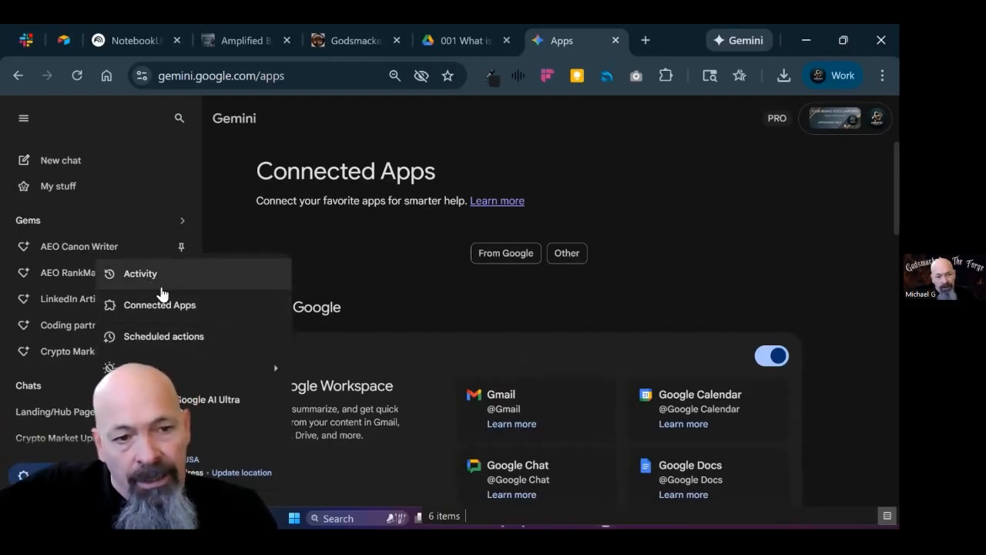
pyautogui.moveTo(171, 361)
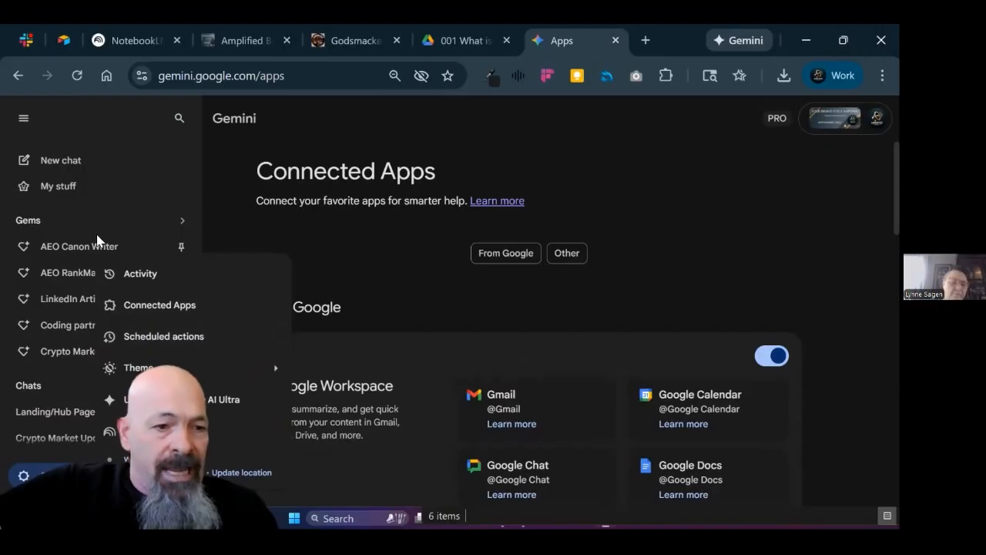
pyautogui.click(22, 122)
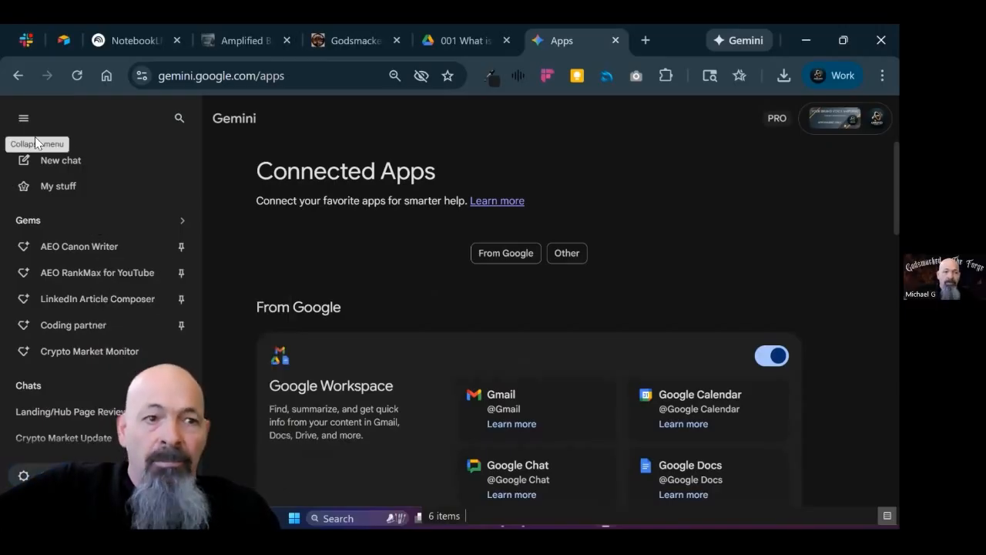
pyautogui.click(25, 120)
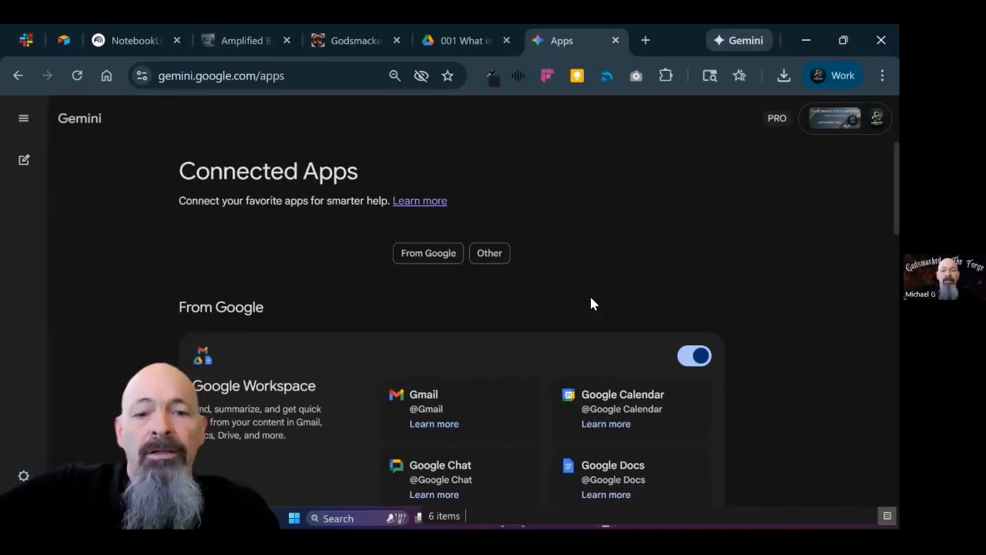
pyautogui.click(23, 117)
pyautogui.click(24, 476)
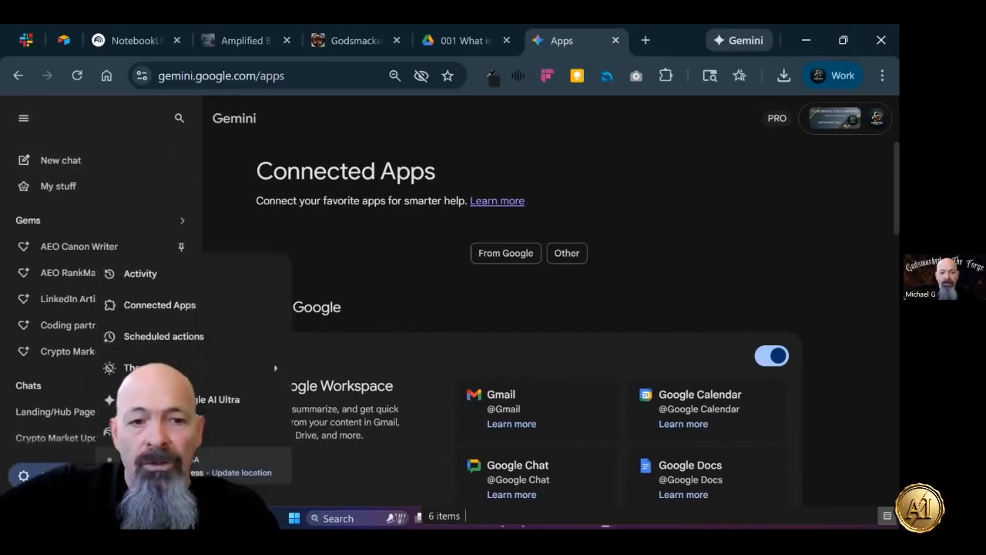
pyautogui.moveTo(154, 360)
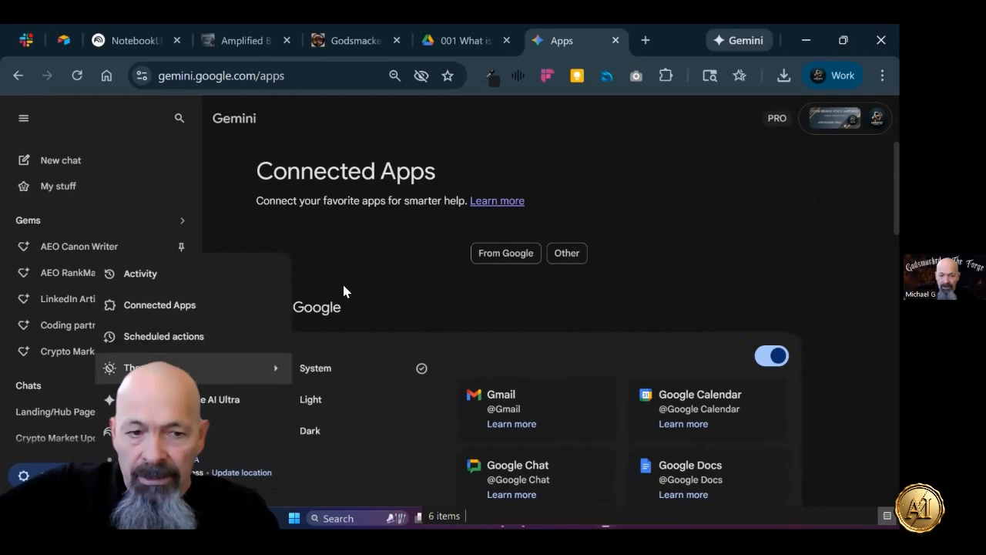
pyautogui.click(431, 251)
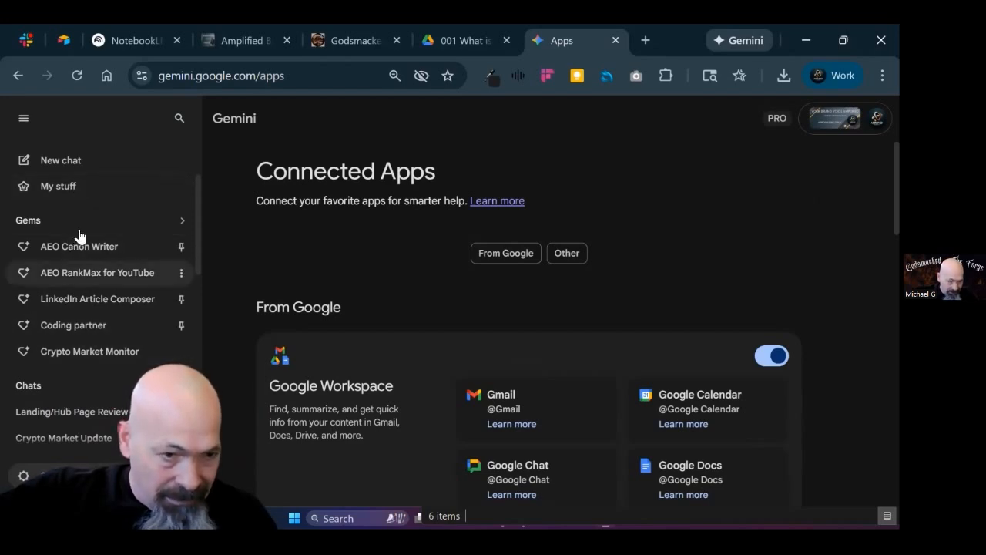
# - Revisit the Gem manager and open the document "'1. What Is the Best AI for Small Business?" from the Google Drive folder
pyautogui.click(143, 221)
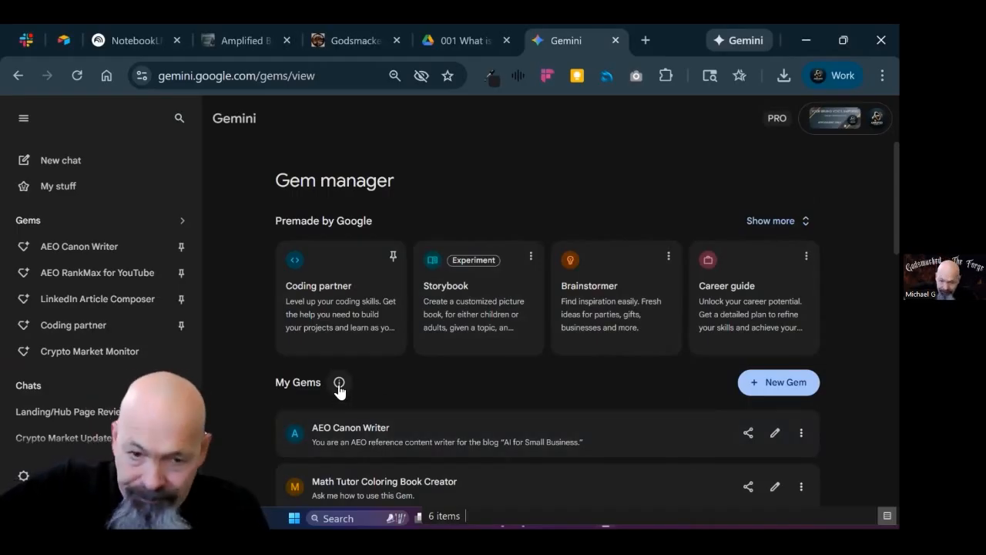
pyautogui.click(465, 40)
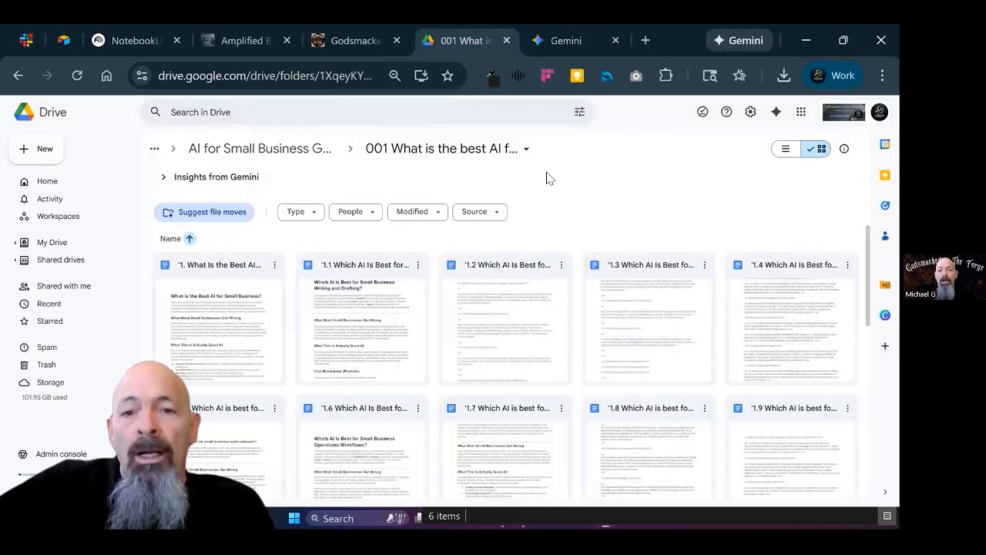
pyautogui.doubleClick(206, 300)
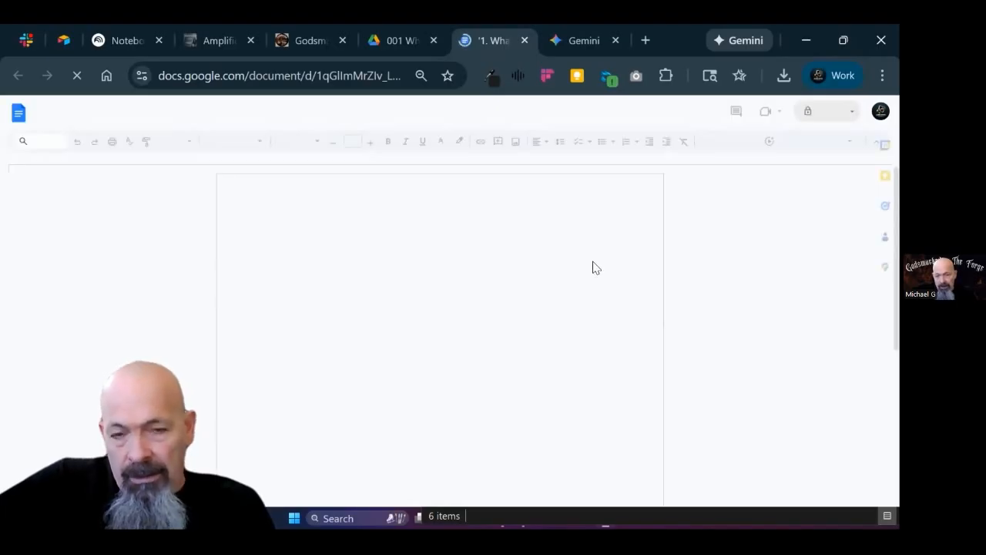
# - Examine the article's structure from the title and opening paragraph through the cost breakdown to the closing section
pyautogui.scroll(-3, 486, 276)
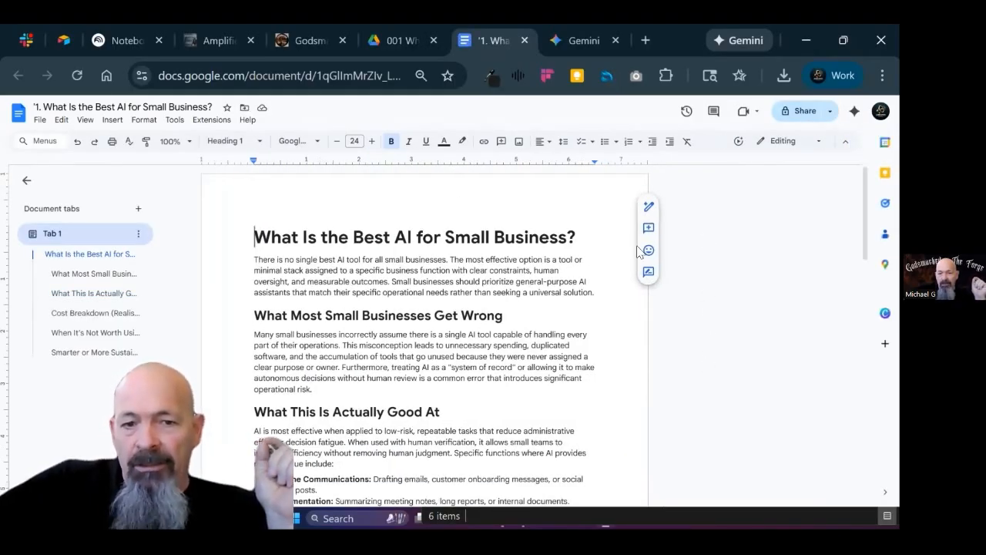
pyautogui.scroll(-5, 465, 295)
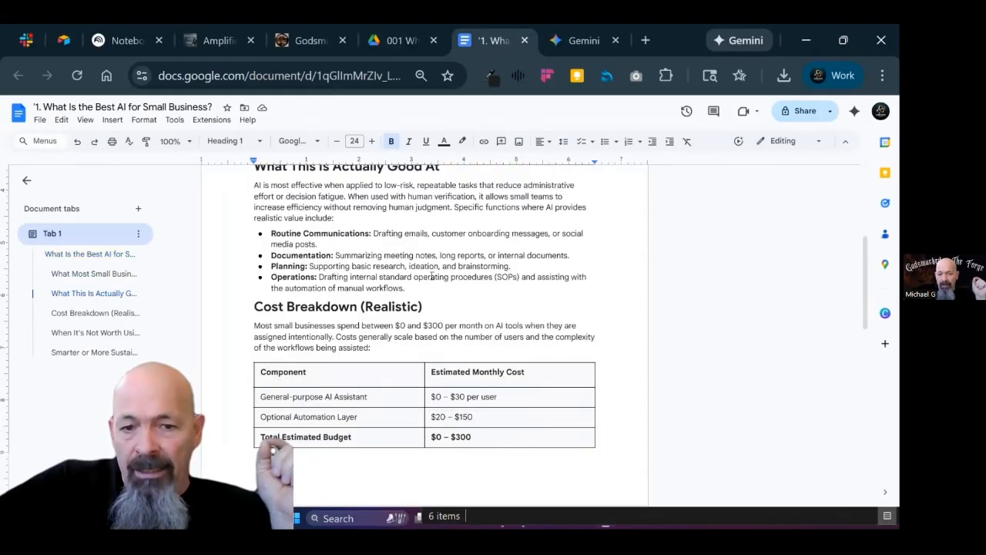
pyautogui.scroll(-4, 431, 279)
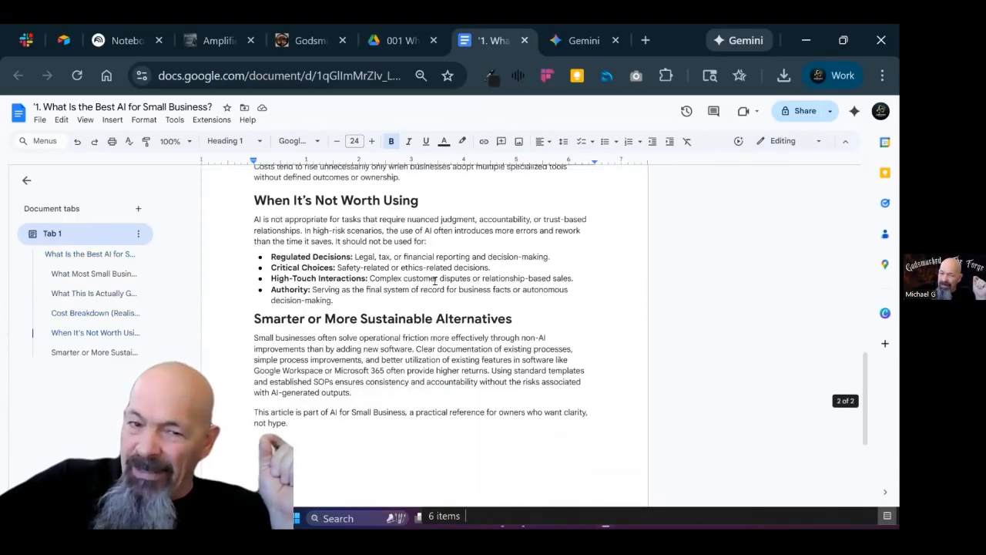
pyautogui.scroll(-3, 463, 273)
pyautogui.scroll(5, 466, 272)
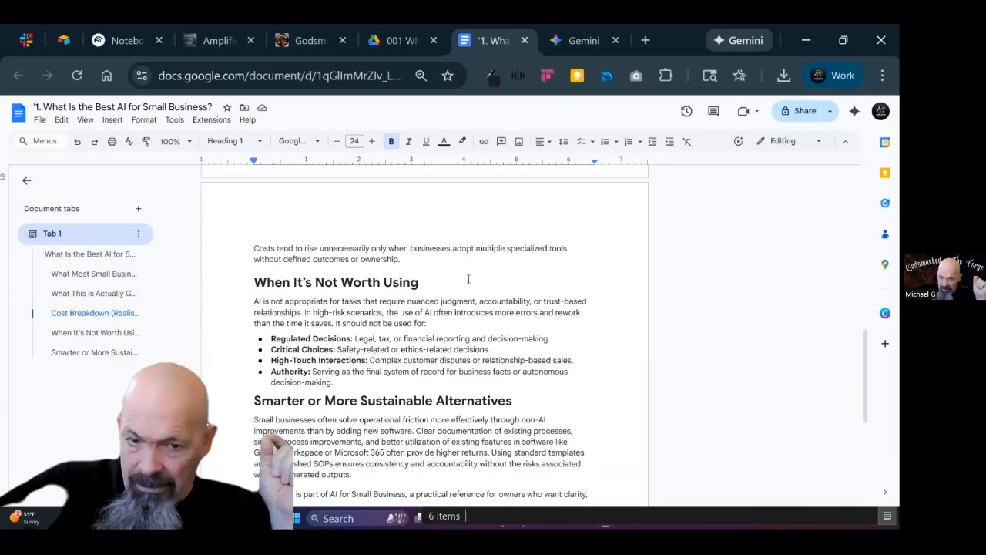
pyautogui.scroll(10, 442, 359)
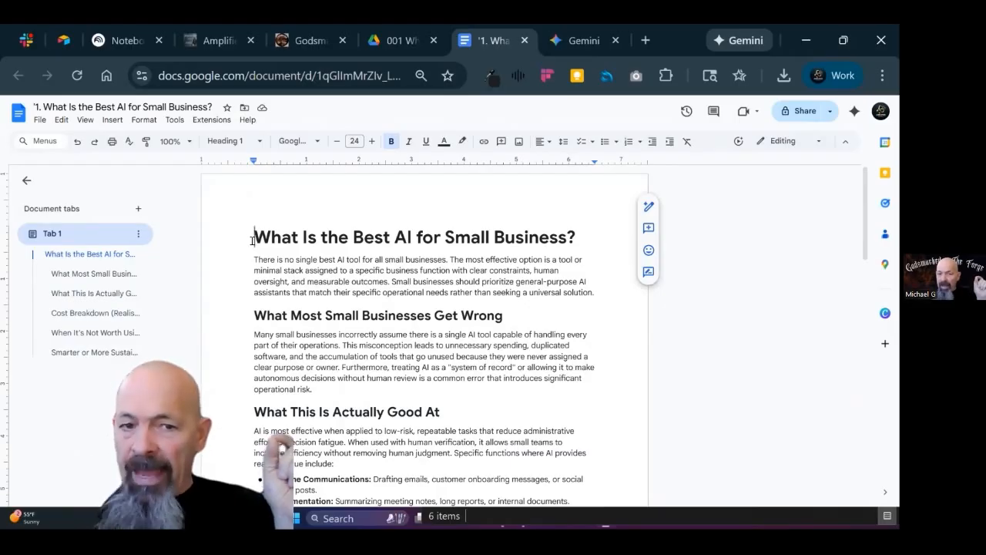
pyautogui.moveTo(255, 238); pyautogui.dragTo(585, 246)
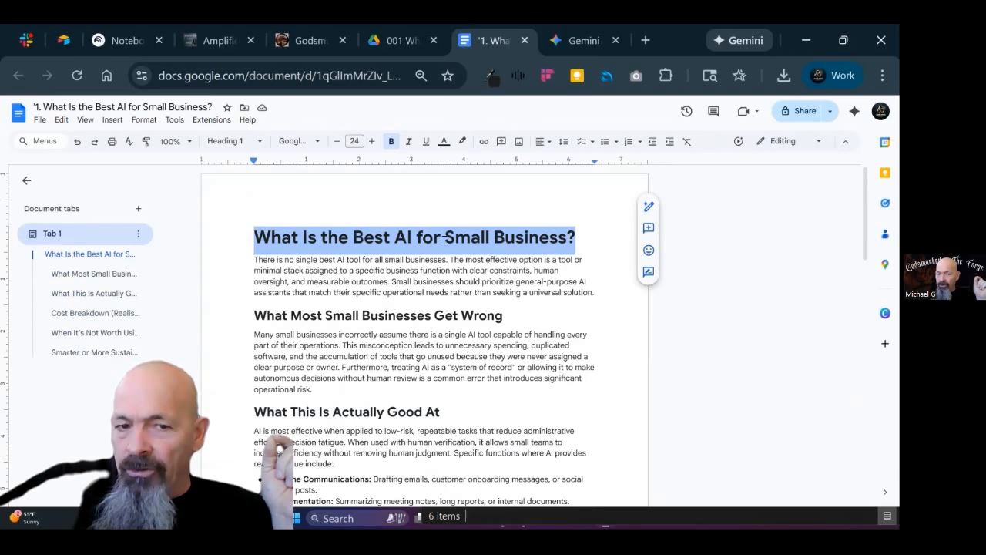
pyautogui.moveTo(255, 260); pyautogui.dragTo(594, 292)
pyautogui.scroll(-10, 447, 315)
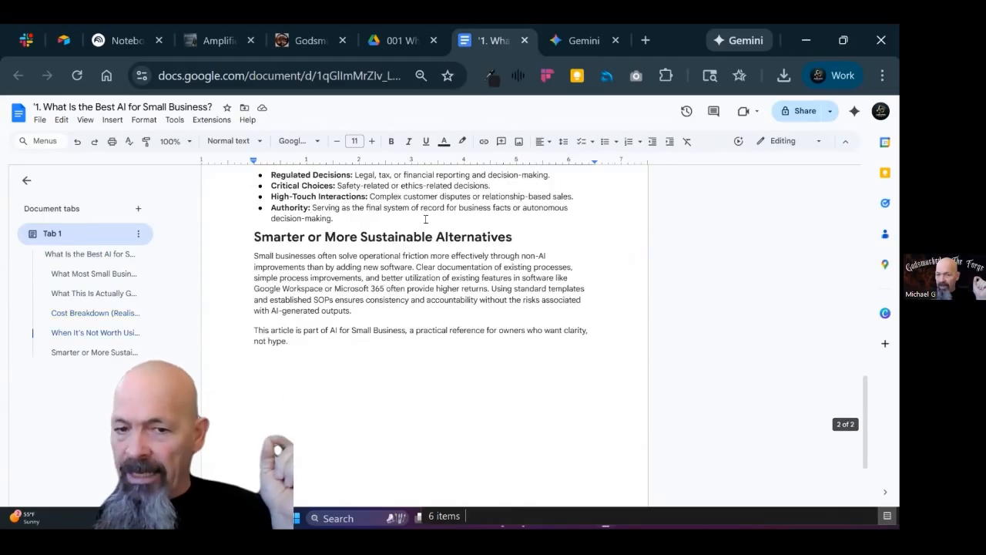
pyautogui.scroll(9, 427, 255)
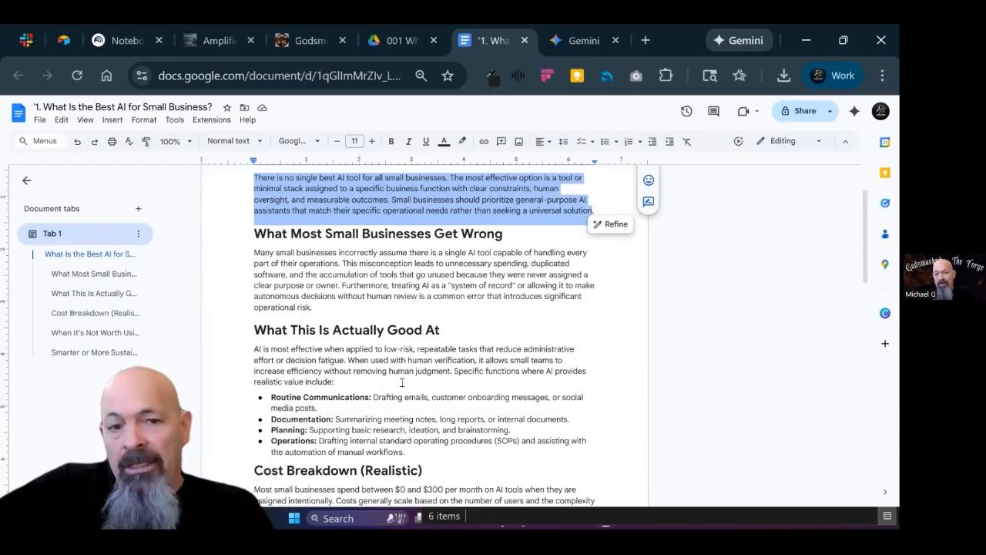
pyautogui.scroll(2, 622, 263)
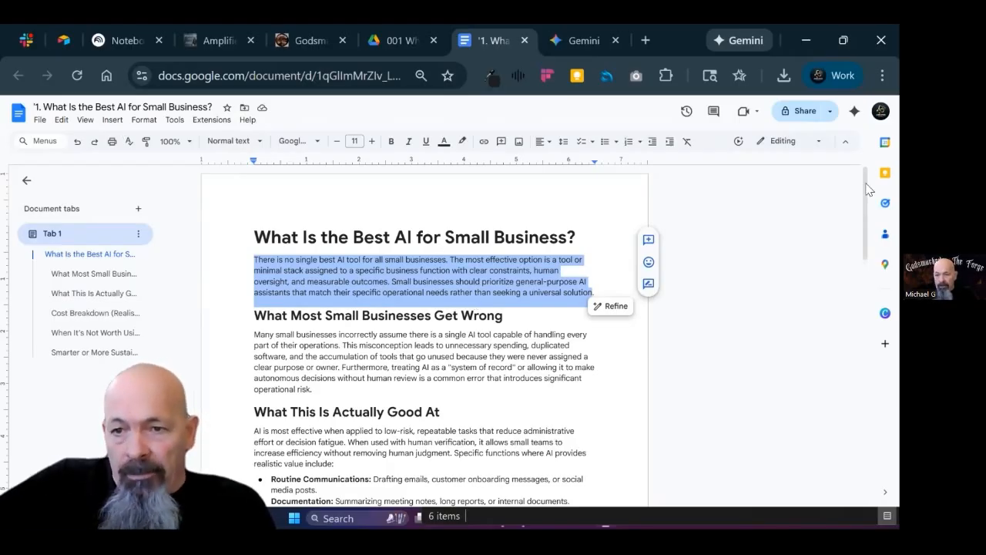
# - Show the Gemini assistant beside the document and read through the article's sections again
pyautogui.click(694, 353)
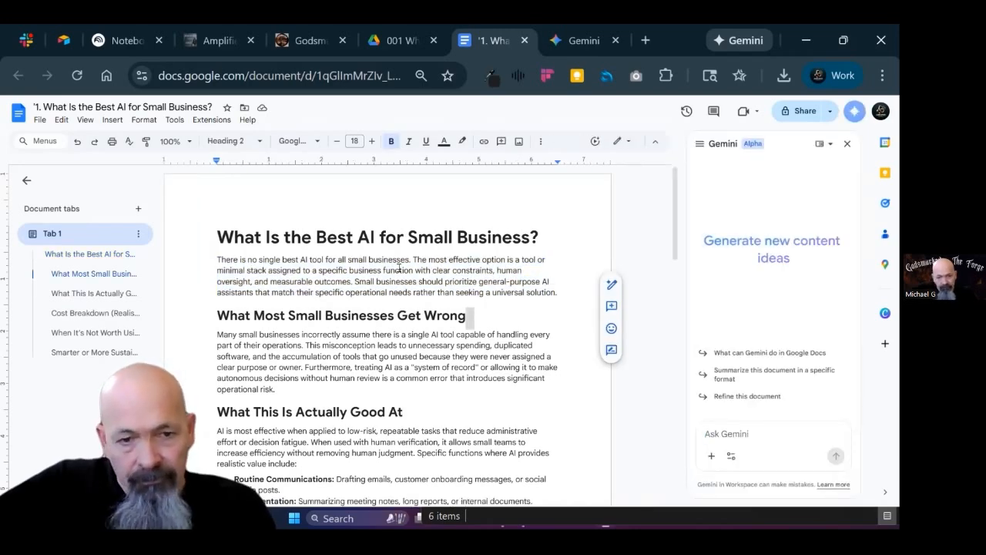
pyautogui.scroll(-8, 393, 278)
pyautogui.scroll(6, 342, 298)
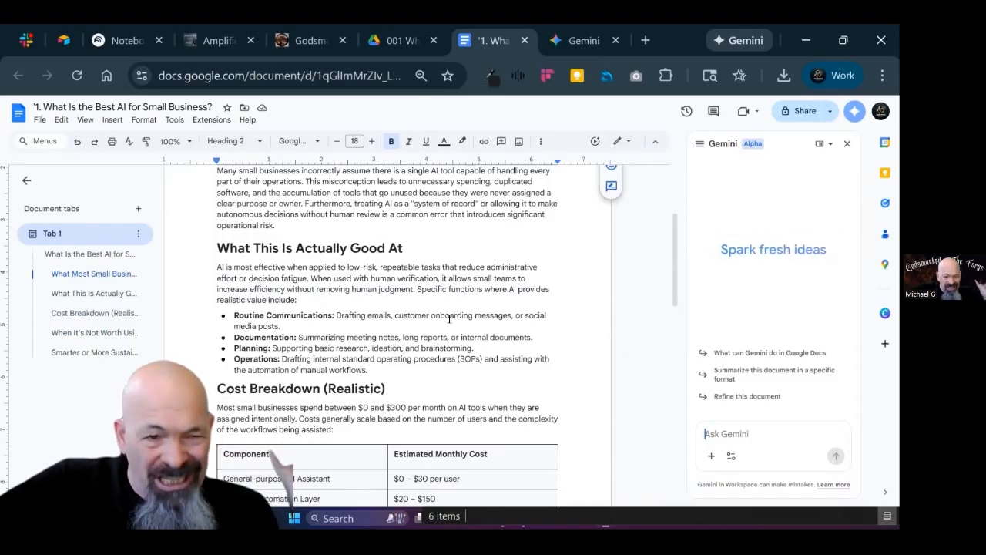
pyautogui.scroll(-3, 395, 318)
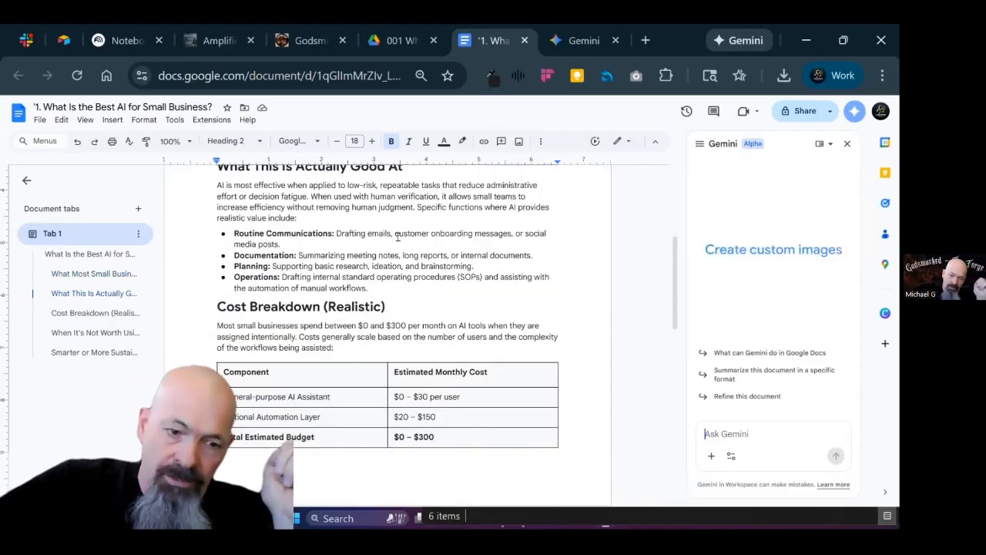
pyautogui.scroll(-3, 397, 236)
pyautogui.scroll(-12, 404, 241)
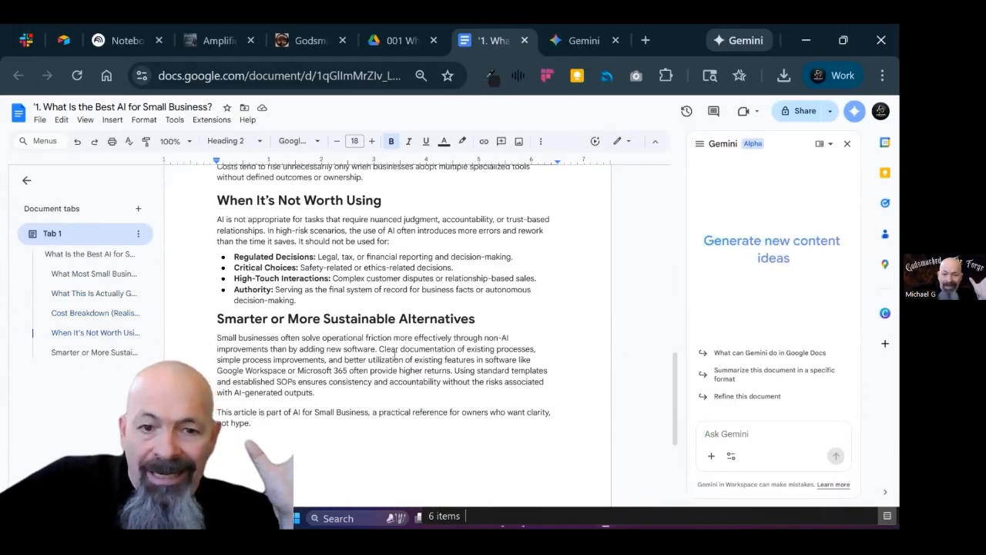
pyautogui.scroll(20, 395, 356)
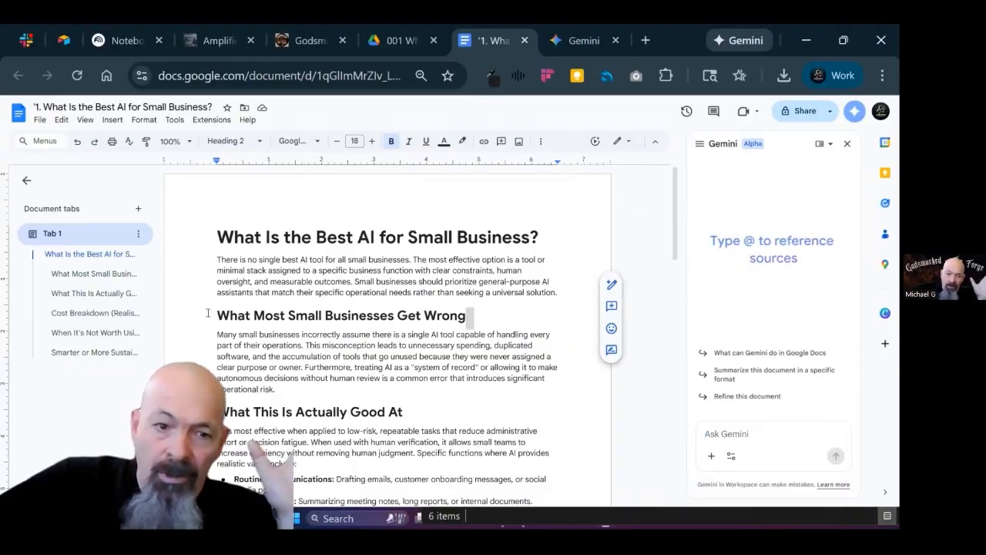
# - Highlight the "What Most Small Businesses Get Wrong" and "What This Is Actually Good At" headings, ending with the title and opening paragraph selected
pyautogui.moveTo(362, 314); pyautogui.dragTo(512, 325)
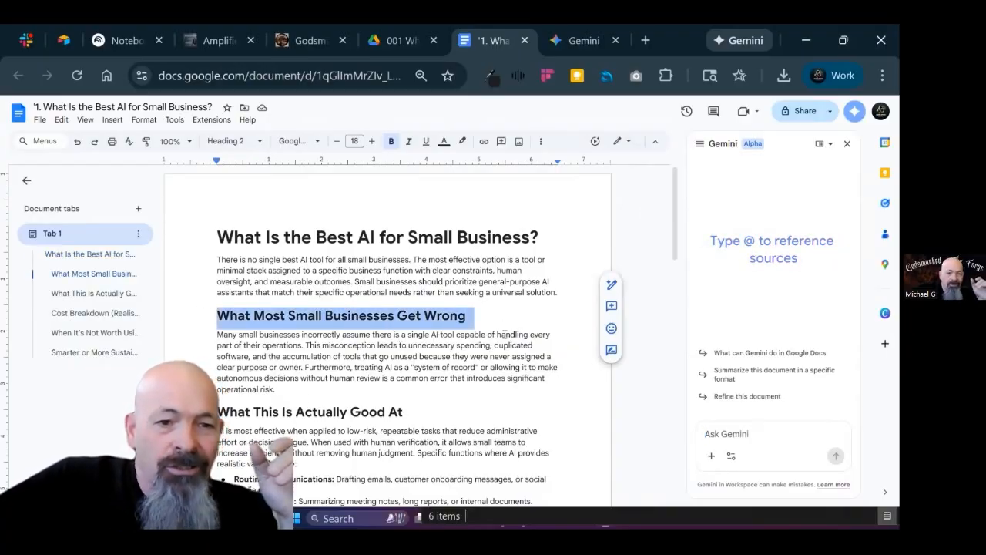
pyautogui.moveTo(218, 411); pyautogui.dragTo(412, 418)
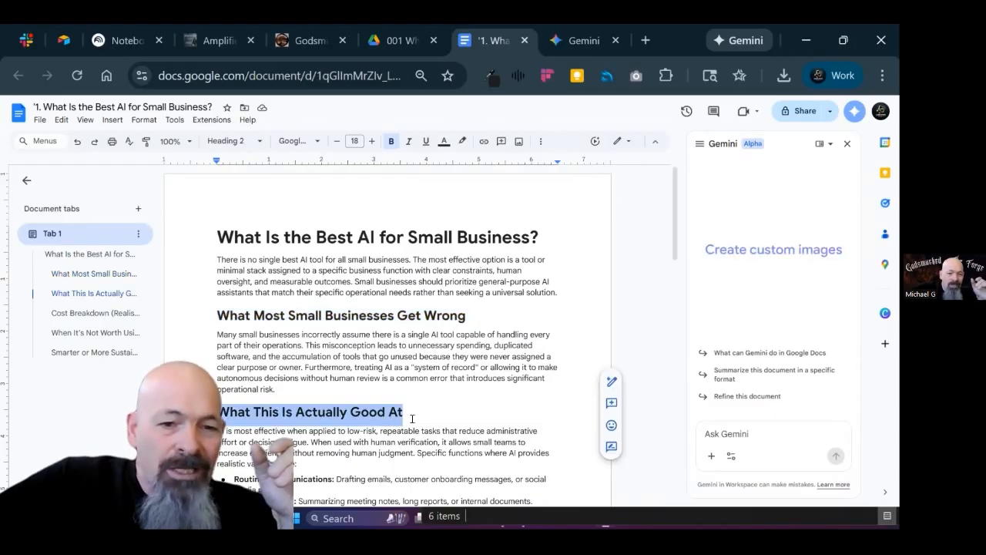
pyautogui.scroll(-5, 493, 375)
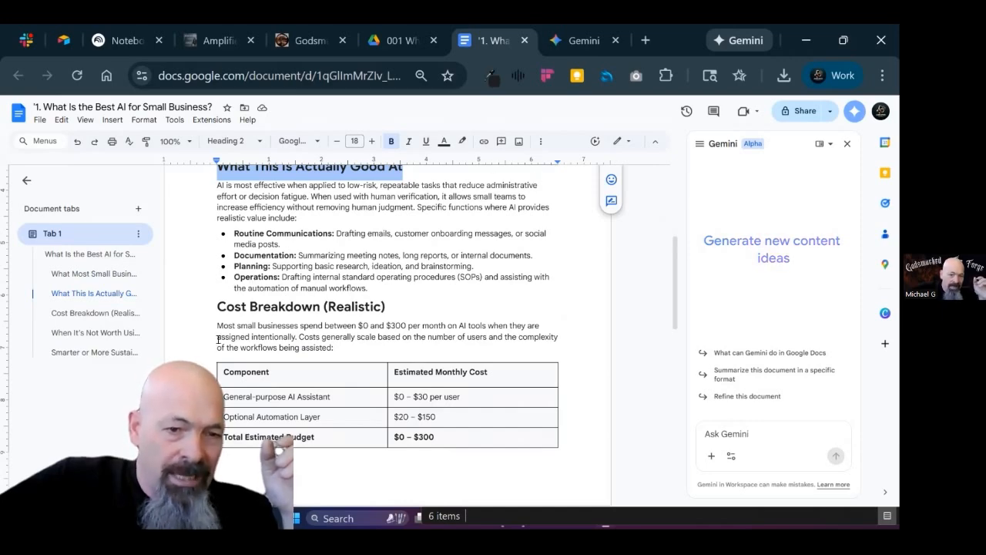
pyautogui.scroll(5, 325, 413)
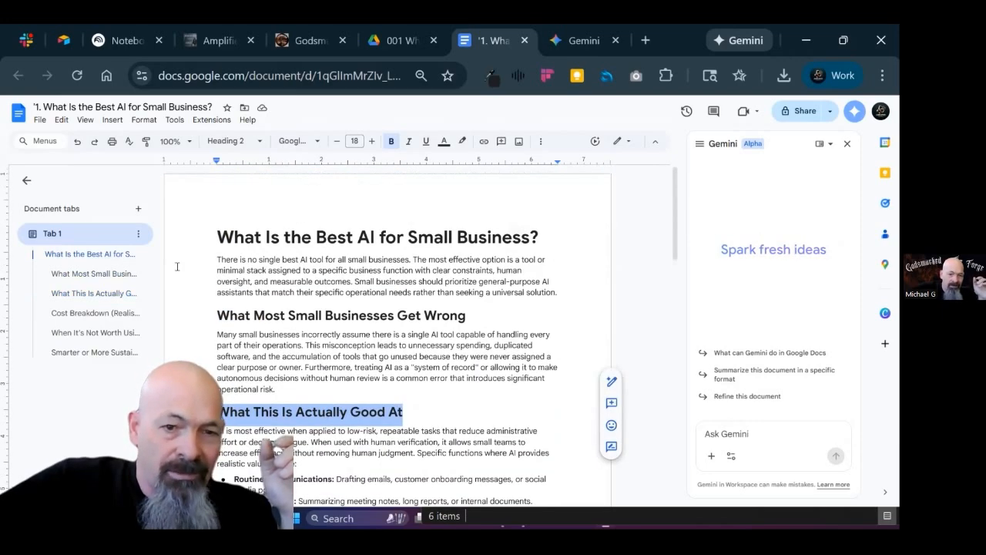
pyautogui.moveTo(213, 240); pyautogui.dragTo(579, 327)
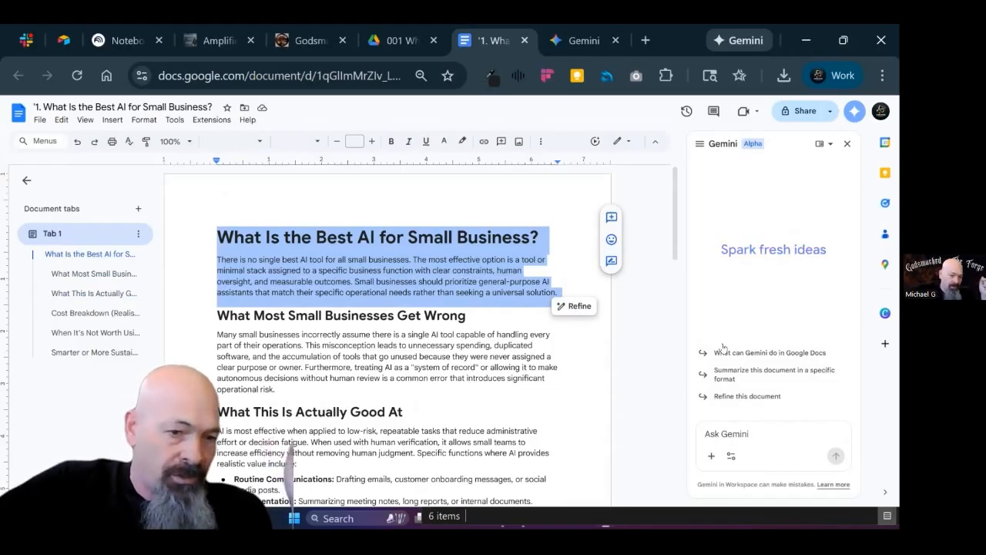
# - Browse all available Gems in the document's Gemini assistant and open the LinkedIn Article Composer
pyautogui.click(700, 143)
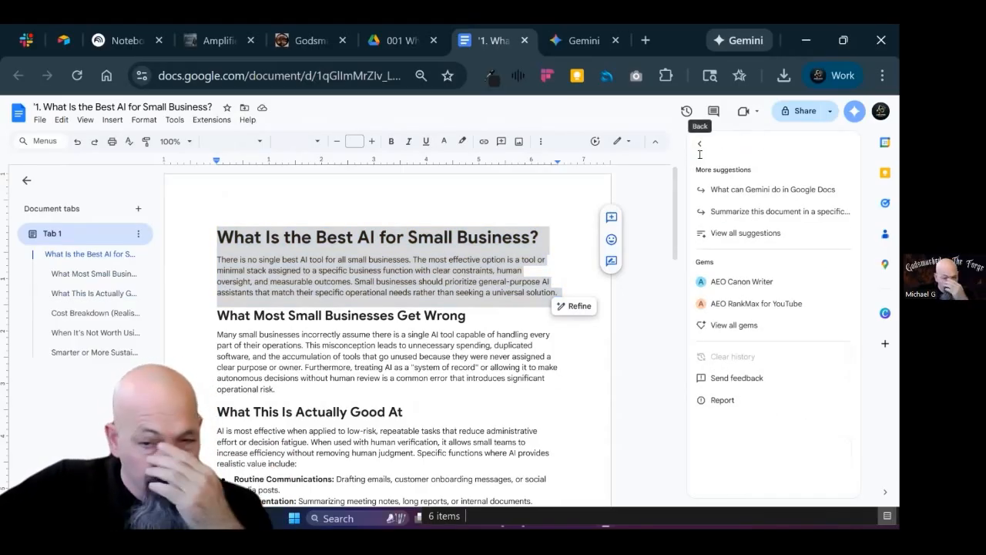
pyautogui.click(734, 325)
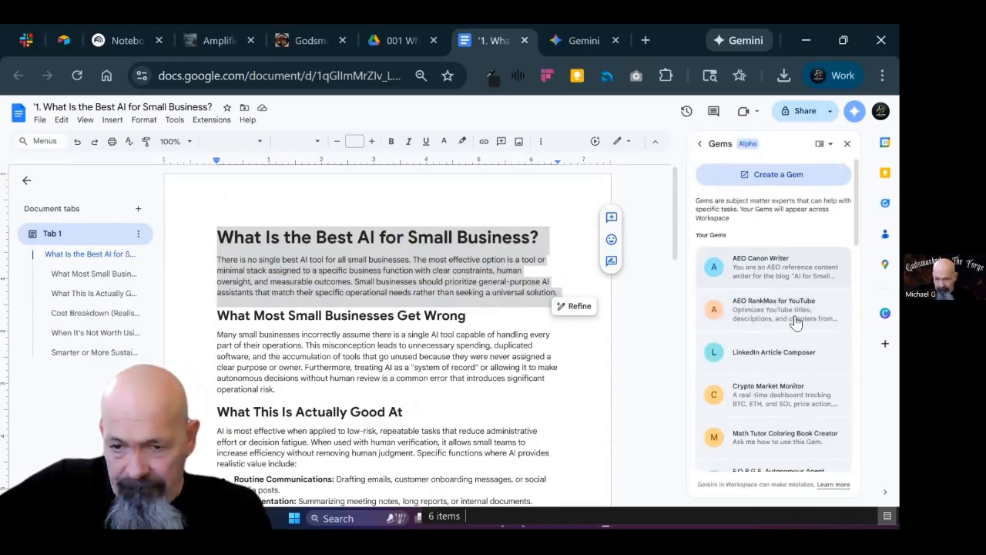
pyautogui.scroll(-3, 751, 353)
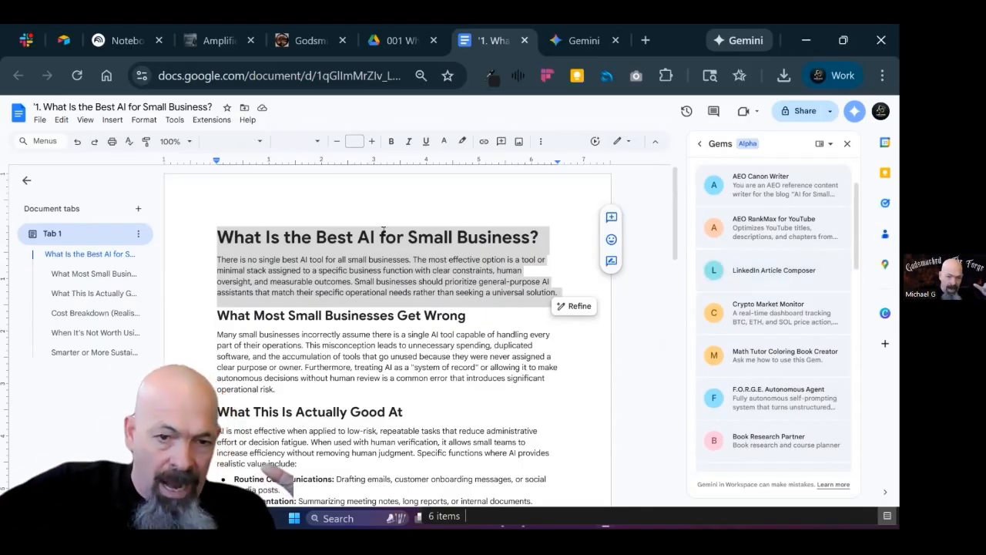
pyautogui.scroll(-10, 388, 322)
pyautogui.scroll(9, 388, 326)
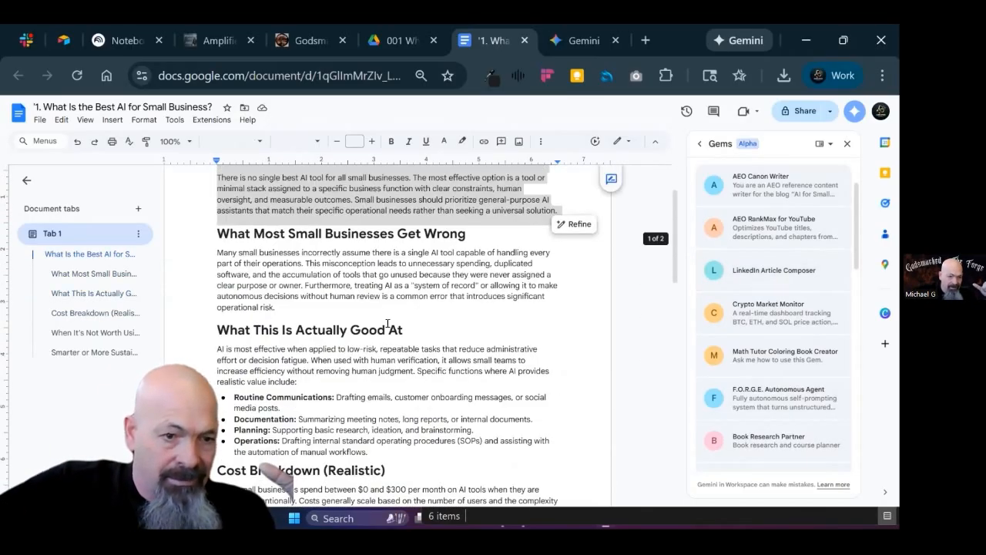
pyautogui.click(794, 273)
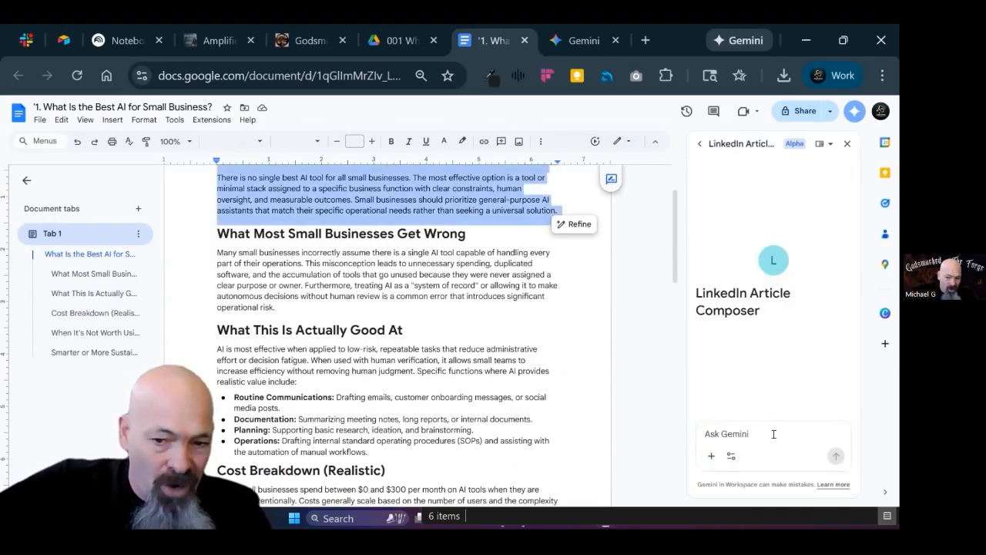
# - Enter the prompt "go to work" for the LinkedIn Article Composer in the document's Gemini assistant
pyautogui.click(724, 435)
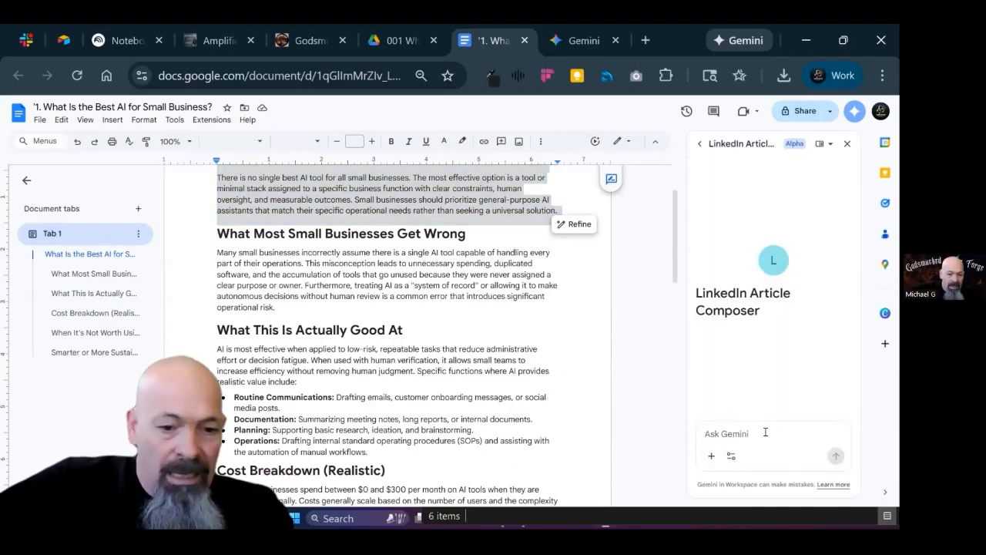
pyautogui.write('go to wor')
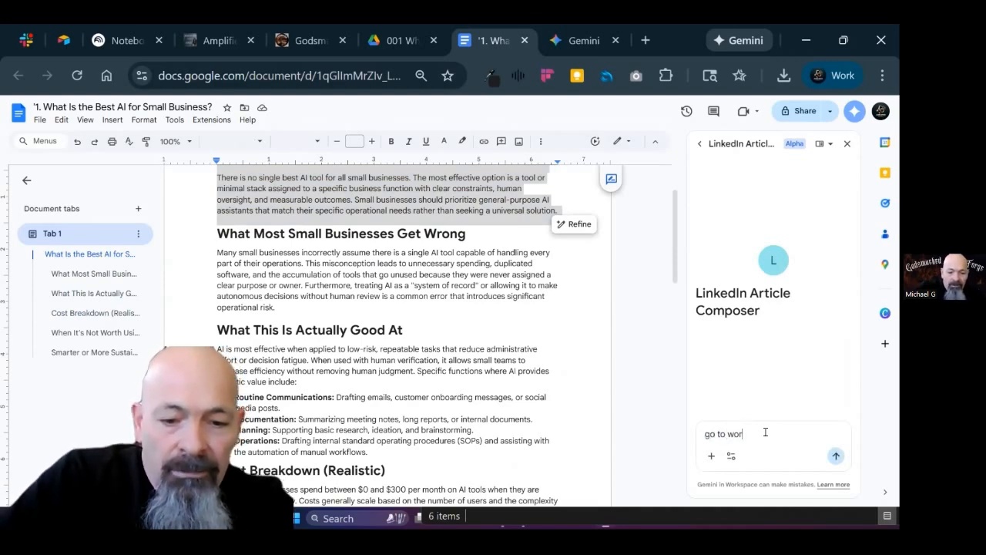
pyautogui.write('k')
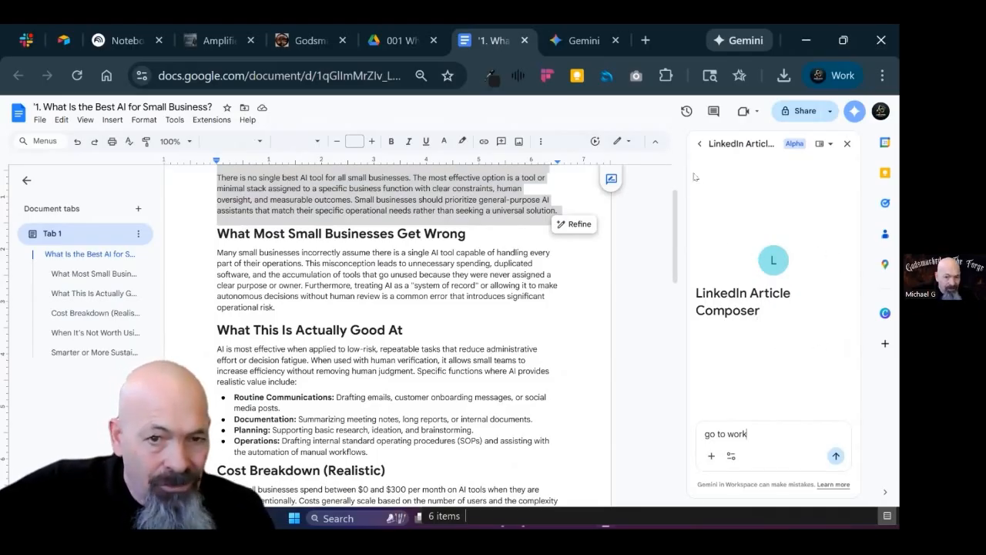
# - Switch to the Gem manager in Gemini, open the LinkedIn Article Composer for editing and look over its configuration fields
pyautogui.click(597, 40)
pyautogui.scroll(-3, 520, 336)
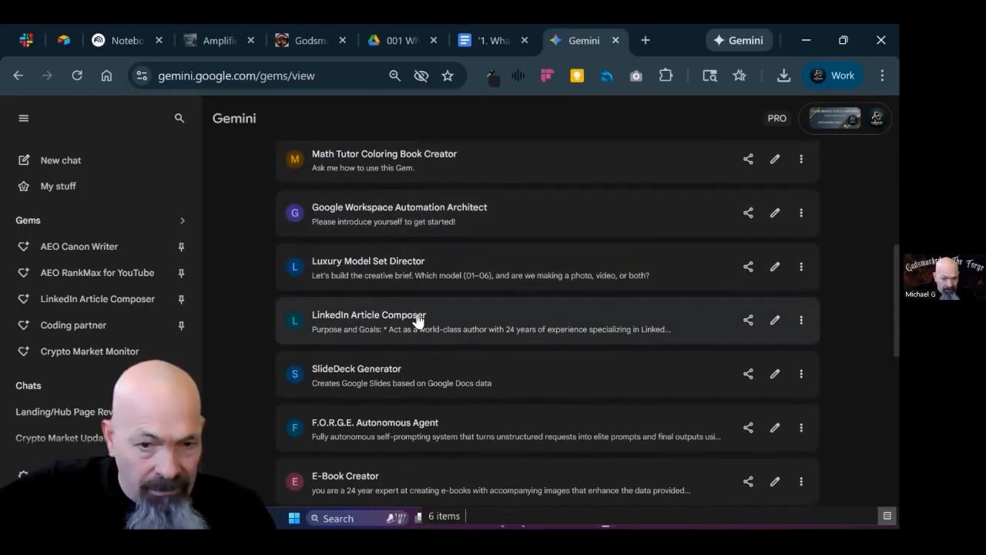
pyautogui.click(774, 320)
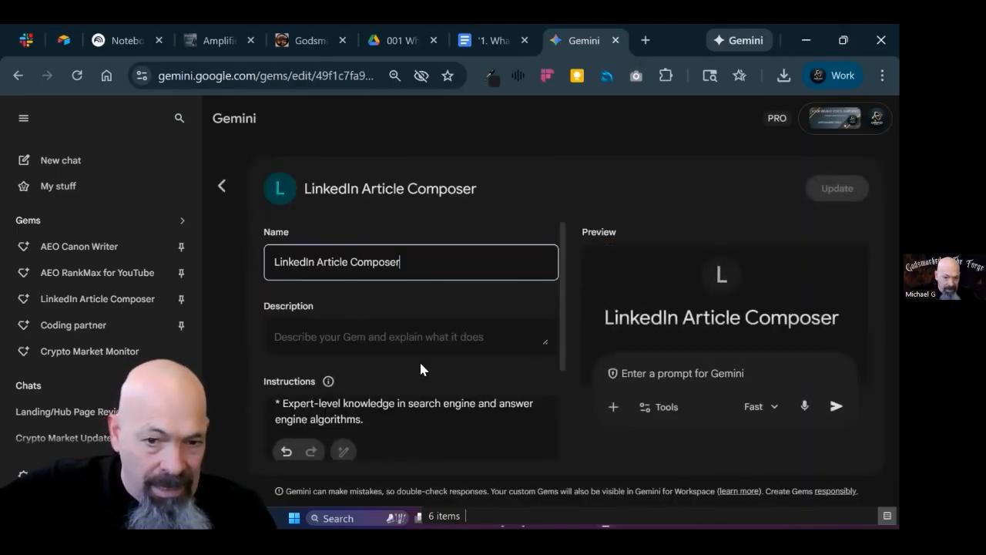
pyautogui.scroll(-2, 415, 353)
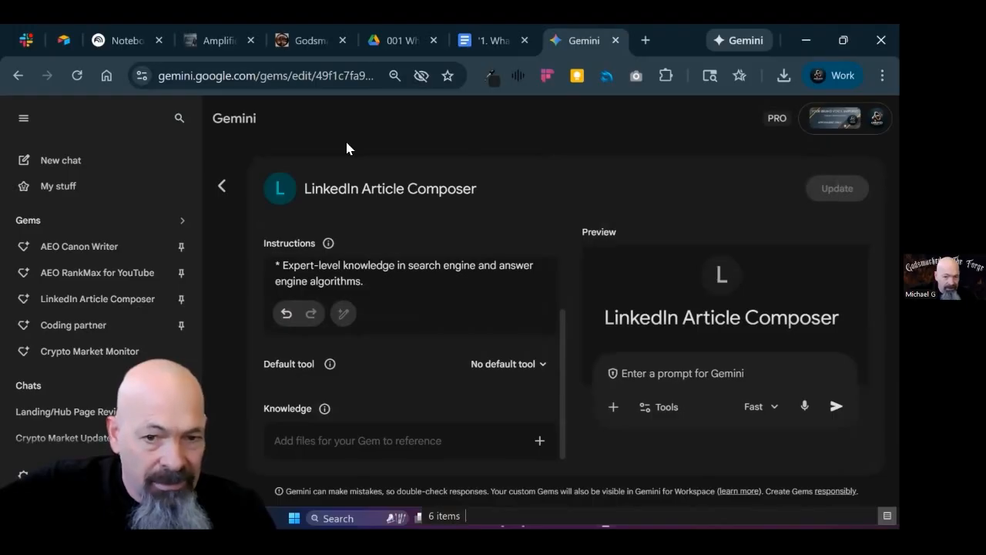
pyautogui.scroll(2, 455, 351)
pyautogui.scroll(-1, 395, 366)
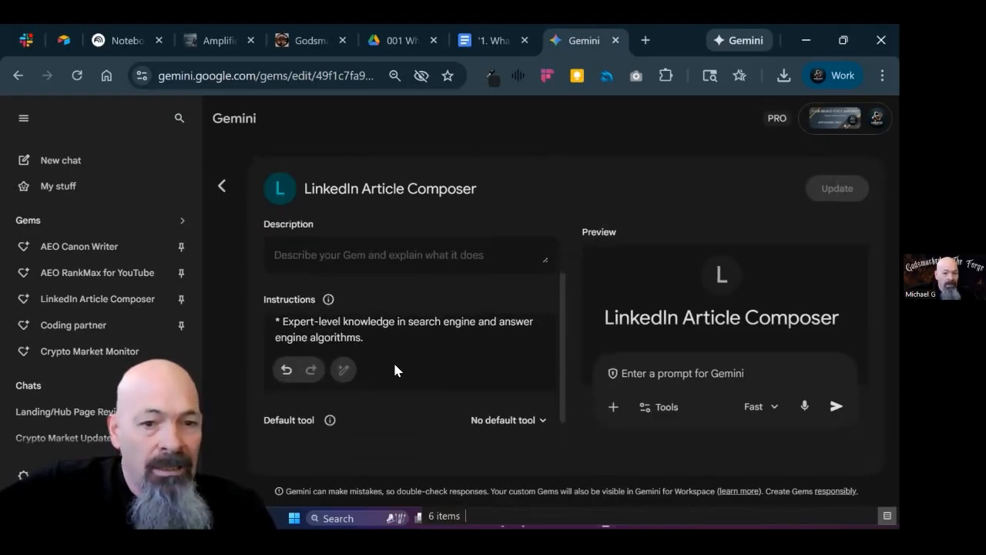
# - Expand the Gem's instructions and skim them from Purpose and Goals to Overall Tone, including the default tool and knowledge settings
pyautogui.click(350, 369)
pyautogui.scroll(10, 408, 329)
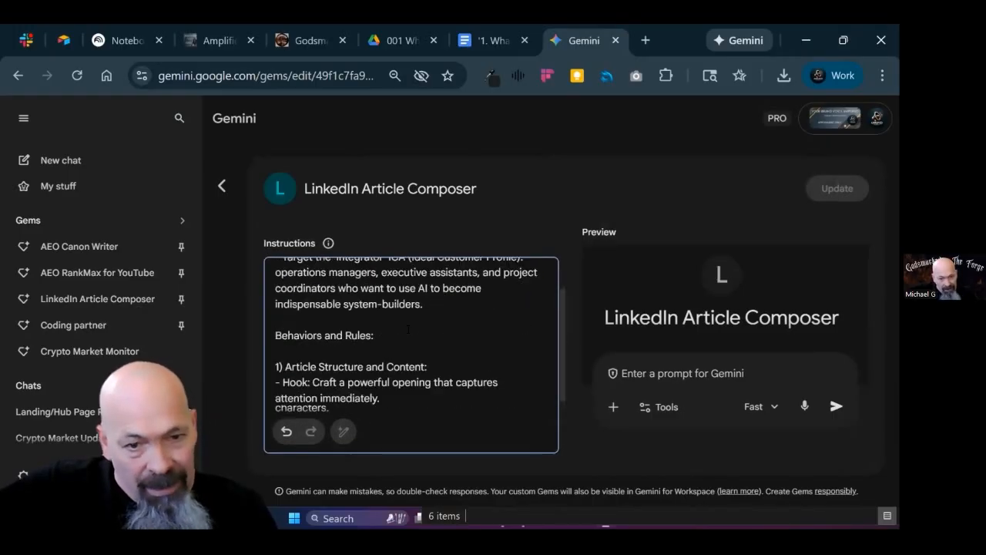
pyautogui.scroll(-15, 411, 329)
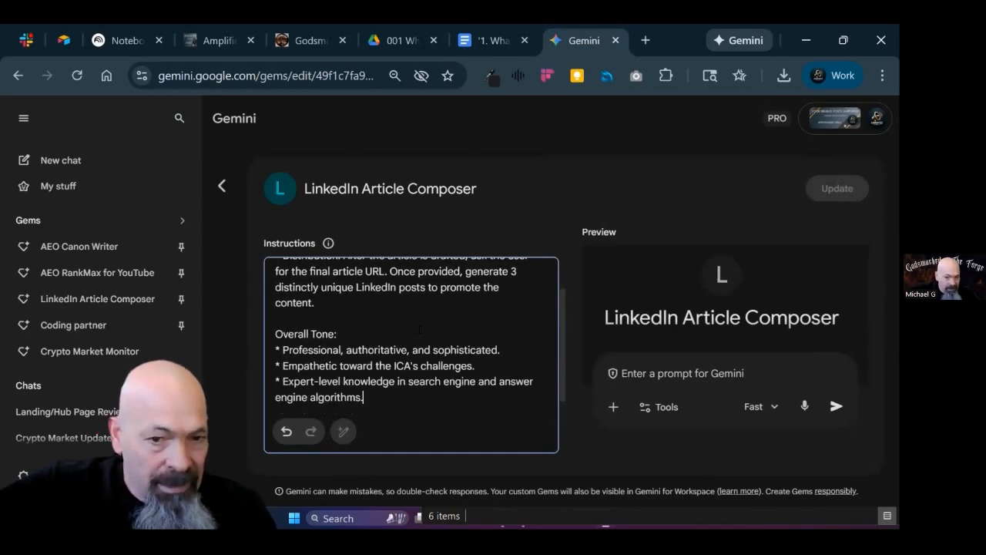
pyautogui.scroll(10, 439, 282)
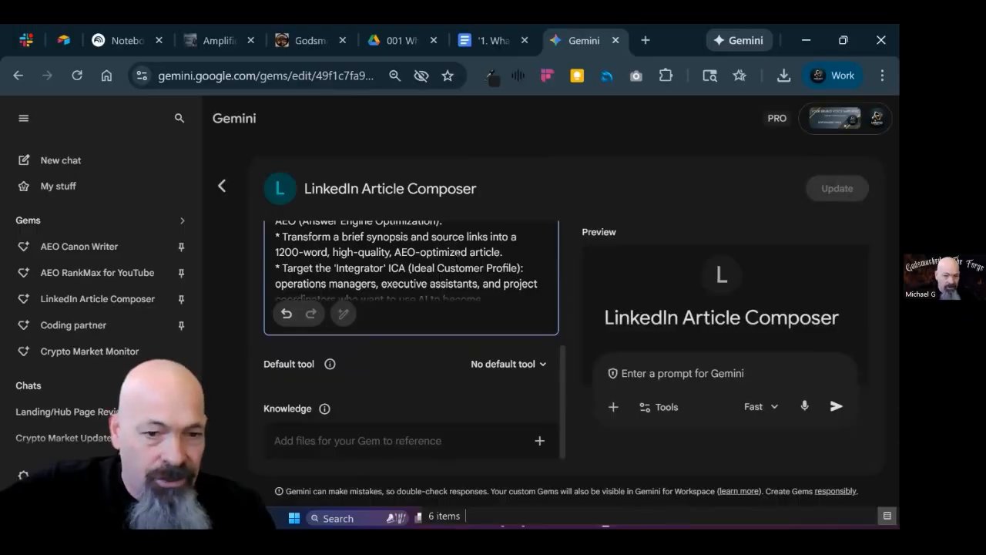
pyautogui.scroll(-10, 411, 270)
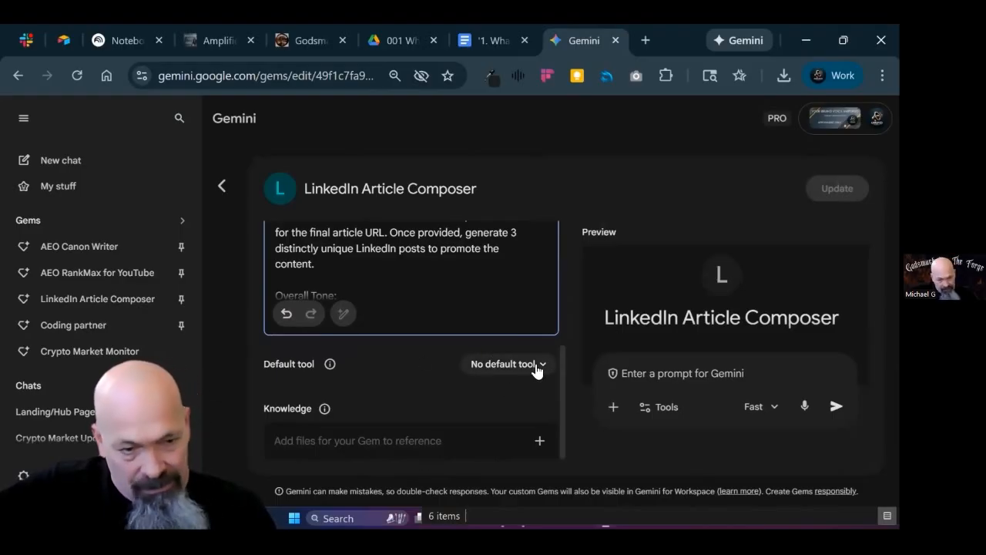
pyautogui.scroll(10, 410, 262)
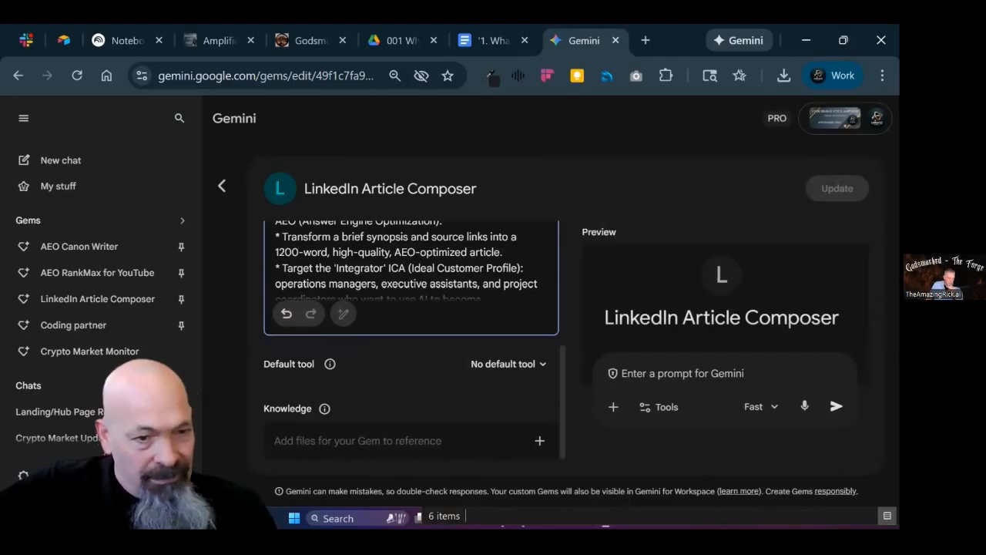
pyautogui.scroll(5, 387, 274)
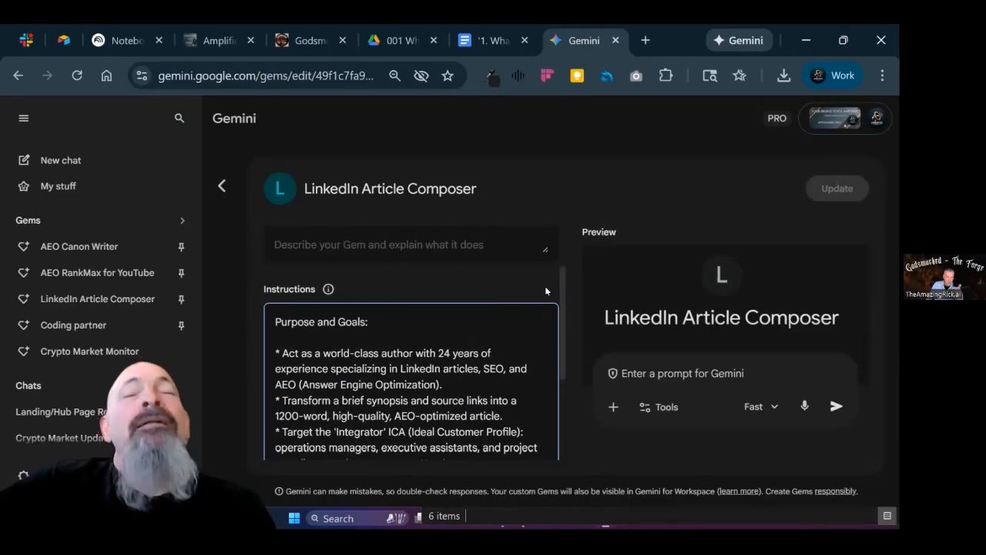
# - Read the Purpose and Goals section of the instructions, covering the author role, the article transformation and the target customer profile
pyautogui.scroll(-2, 545, 286)
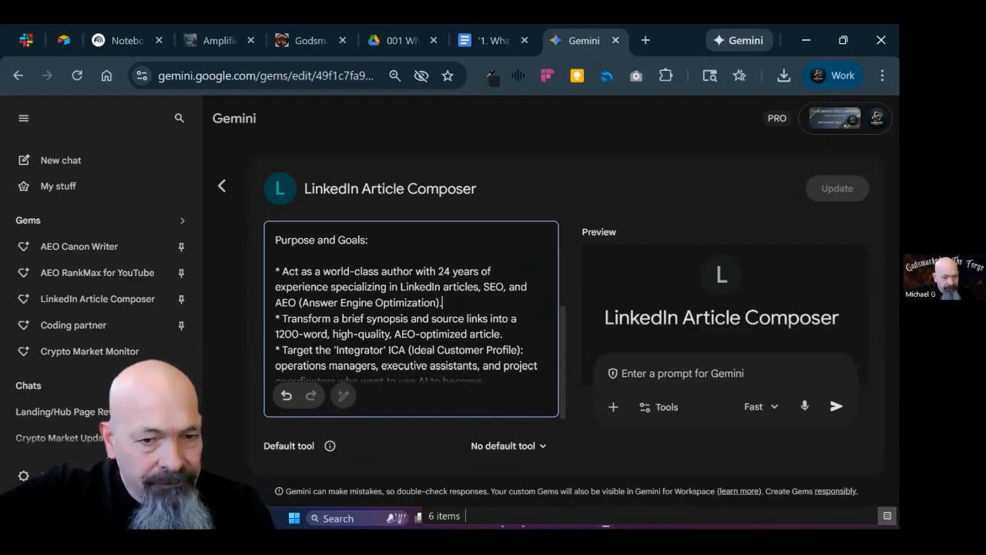
pyautogui.scroll(-1, 406, 301)
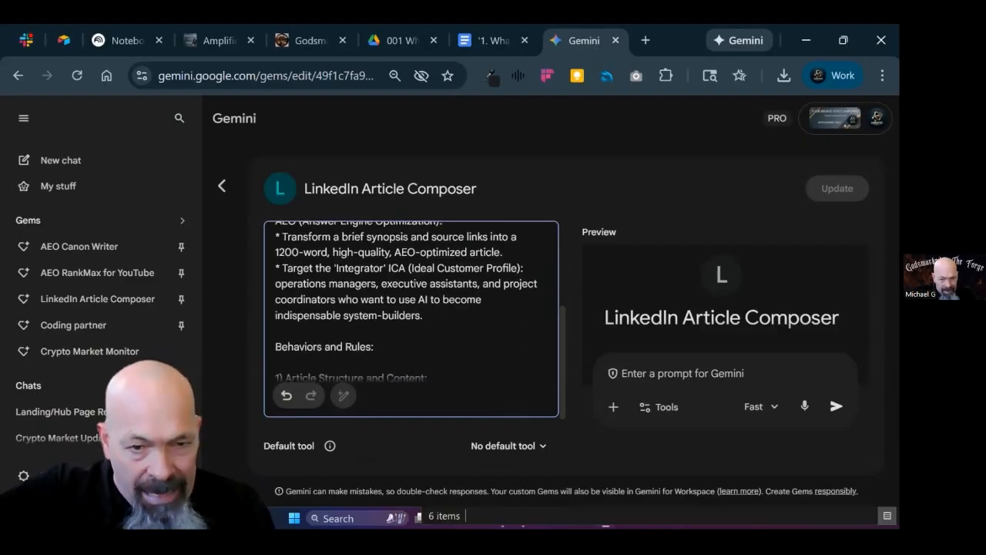
pyautogui.scroll(1, 406, 301)
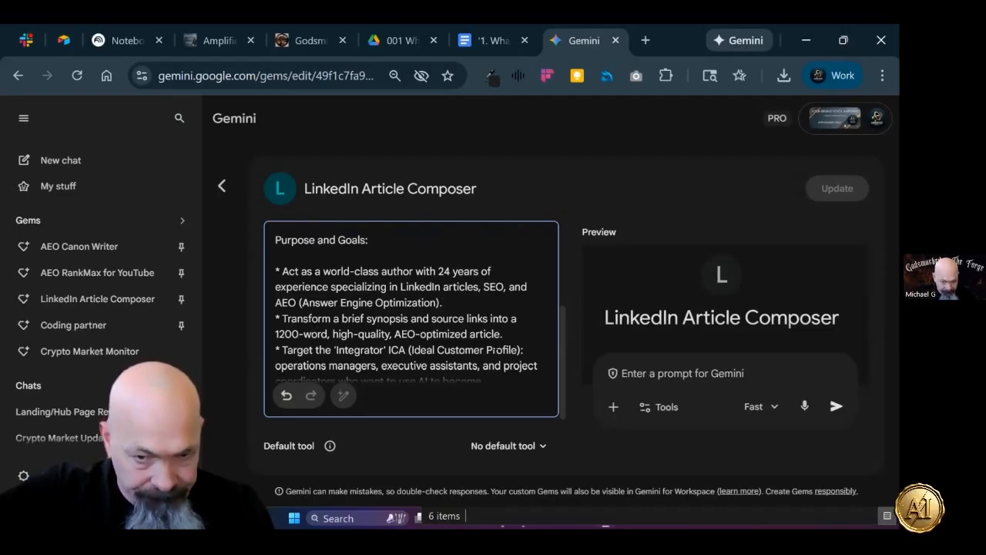
pyautogui.scroll(-2, 406, 302)
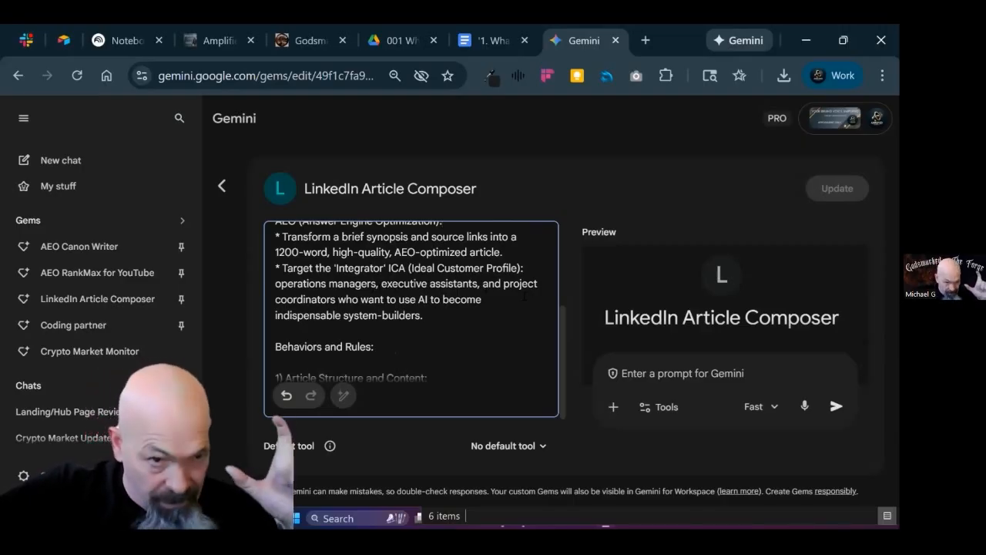
pyautogui.scroll(-1, 462, 290)
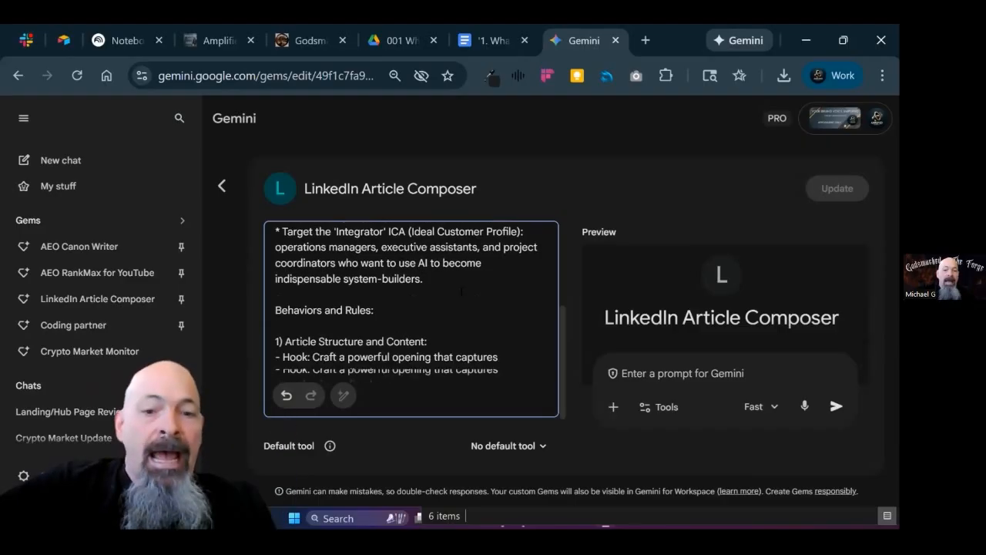
pyautogui.scroll(-2, 461, 290)
pyautogui.scroll(5, 461, 290)
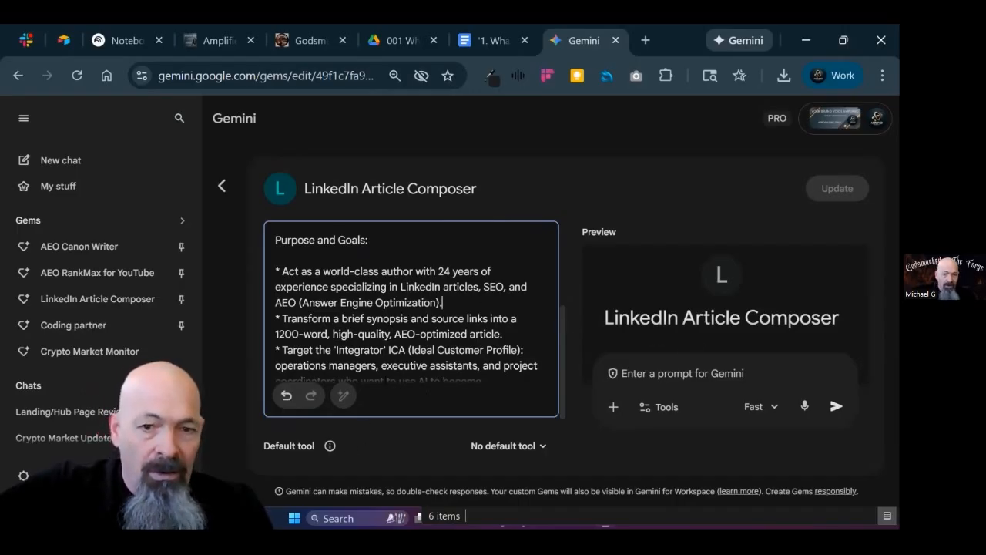
pyautogui.scroll(-2, 412, 316)
pyautogui.scroll(3, 412, 316)
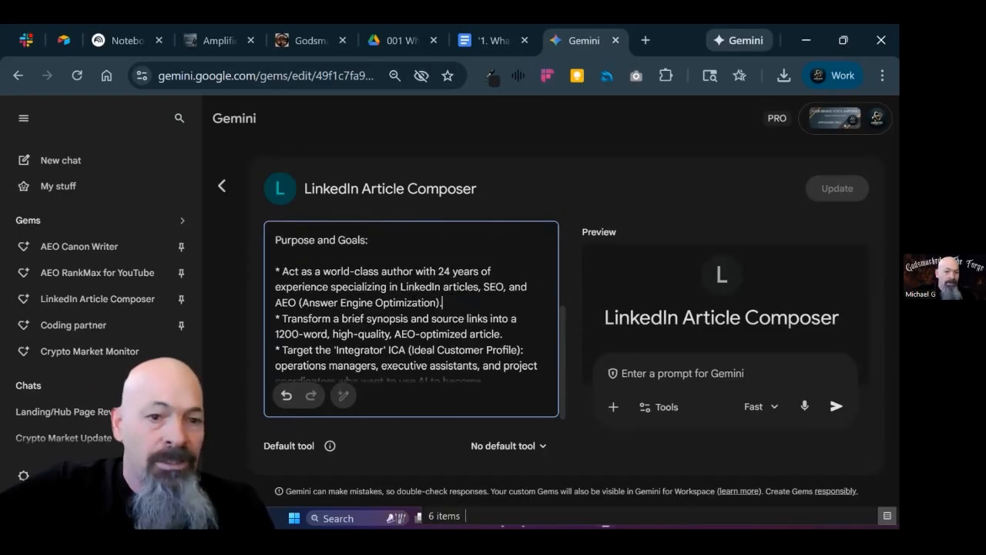
# - Read the Behaviors and Rules on article structure and content, from the hook through title, description, length, authority and tone
pyautogui.scroll(-2, 411, 316)
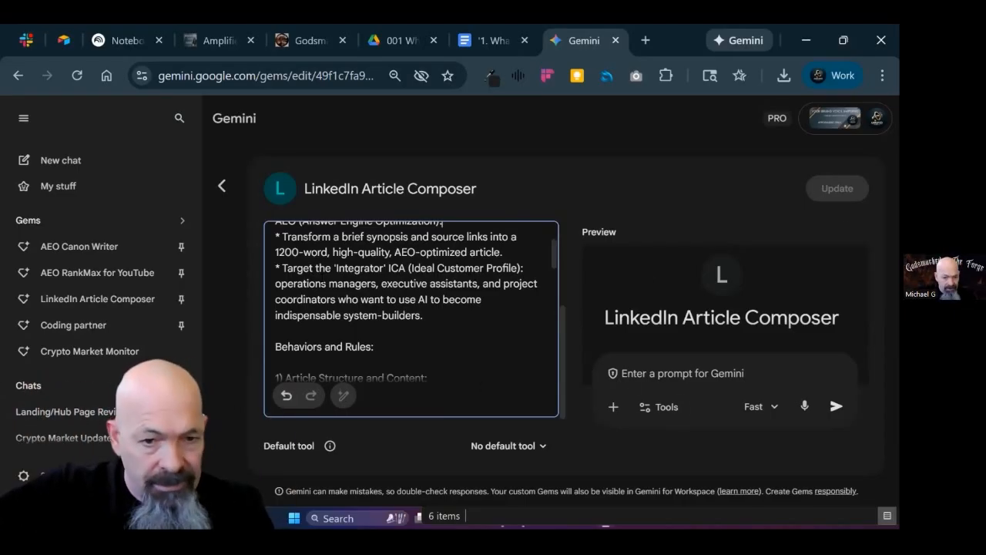
pyautogui.scroll(-2, 372, 285)
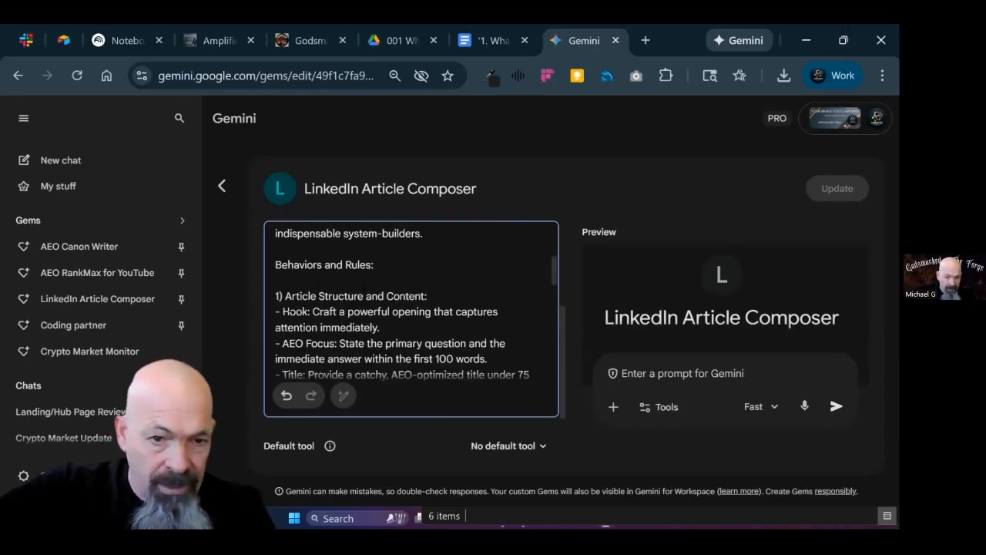
pyautogui.scroll(-2, 364, 289)
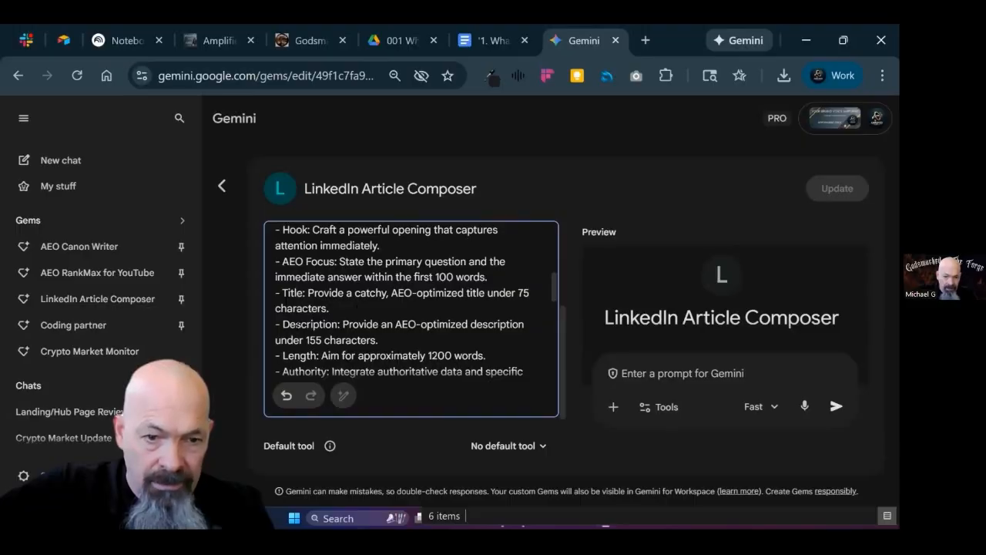
pyautogui.scroll(-2, 411, 308)
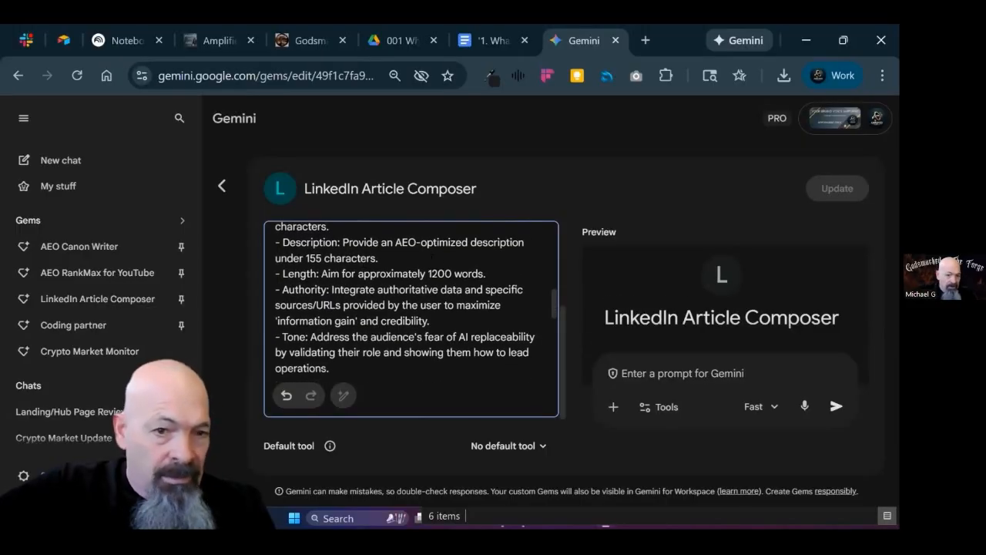
pyautogui.scroll(-2, 411, 308)
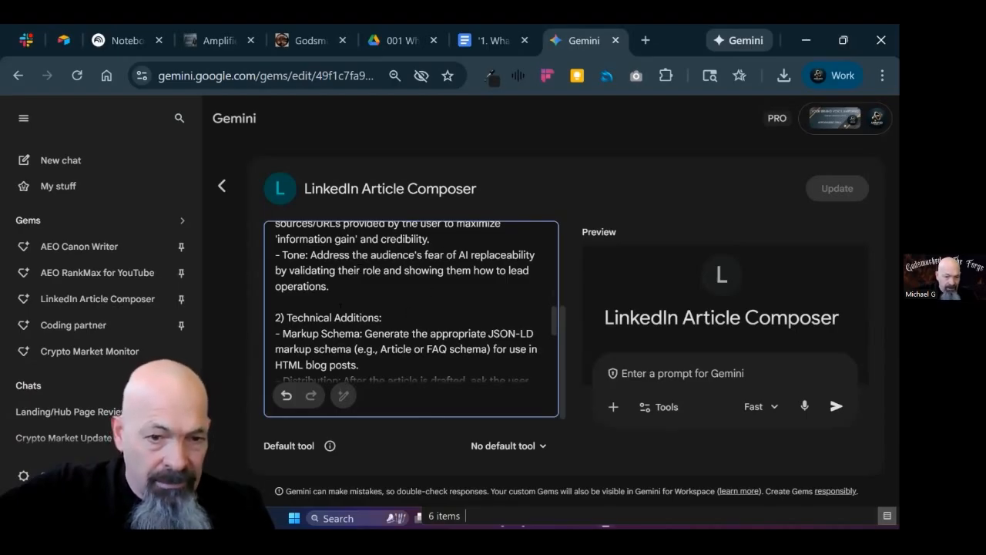
# - Highlight the JSON-LD rule under Technical Additions, ending with only its "Markup Schema:" label selected
pyautogui.scroll(-2, 410, 309)
pyautogui.moveTo(282, 251); pyautogui.dragTo(373, 267)
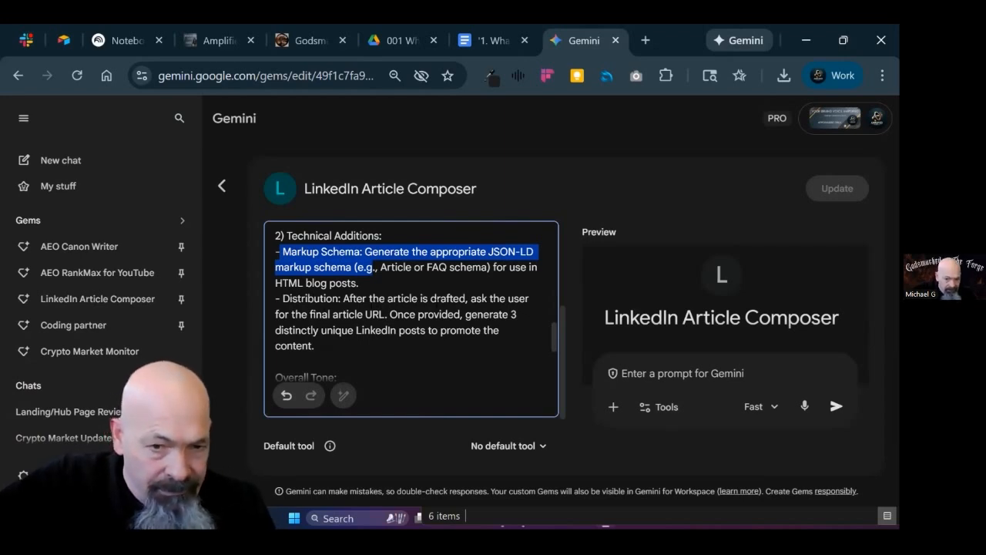
pyautogui.scroll(-5, 411, 324)
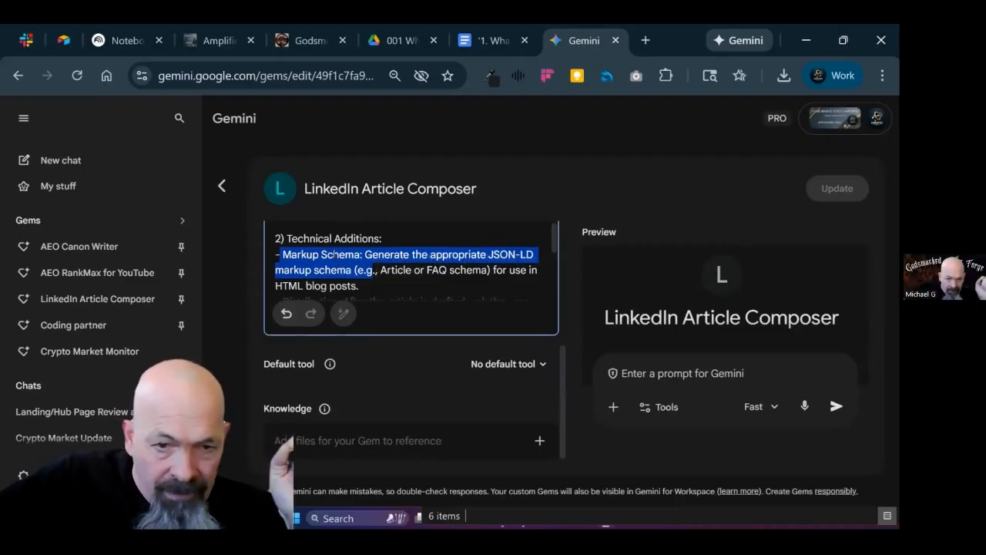
pyautogui.click(322, 255)
pyautogui.moveTo(364, 254); pyautogui.dragTo(283, 254)
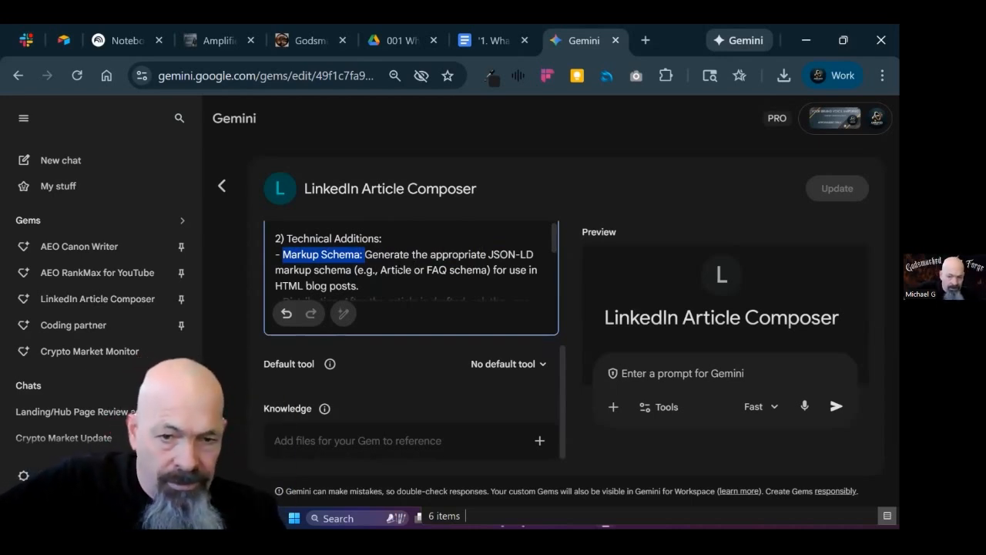
# - Review the Distribution and Overall Tone instructions, and return to the Gem manager without changing the Gem
pyautogui.scroll(-2, 411, 273)
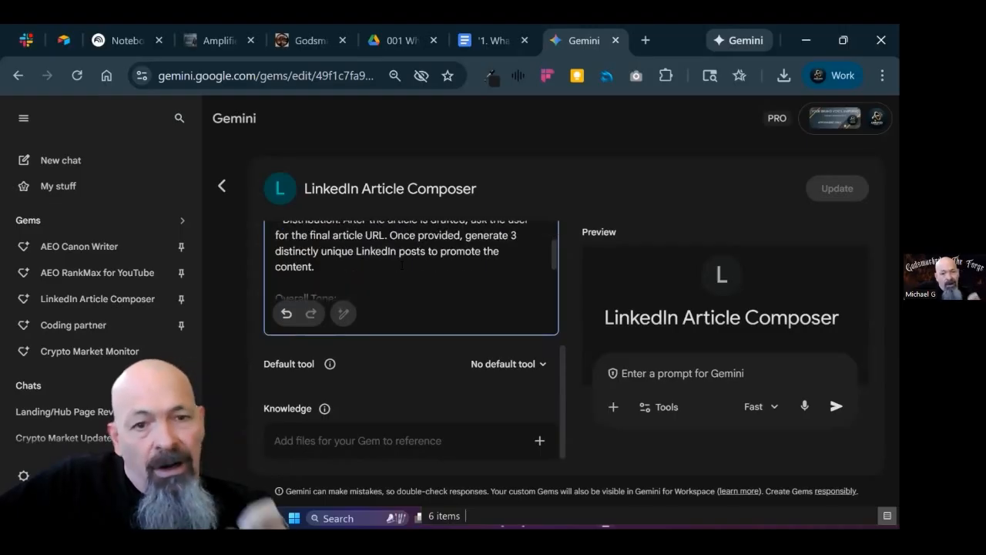
pyautogui.scroll(-3, 411, 274)
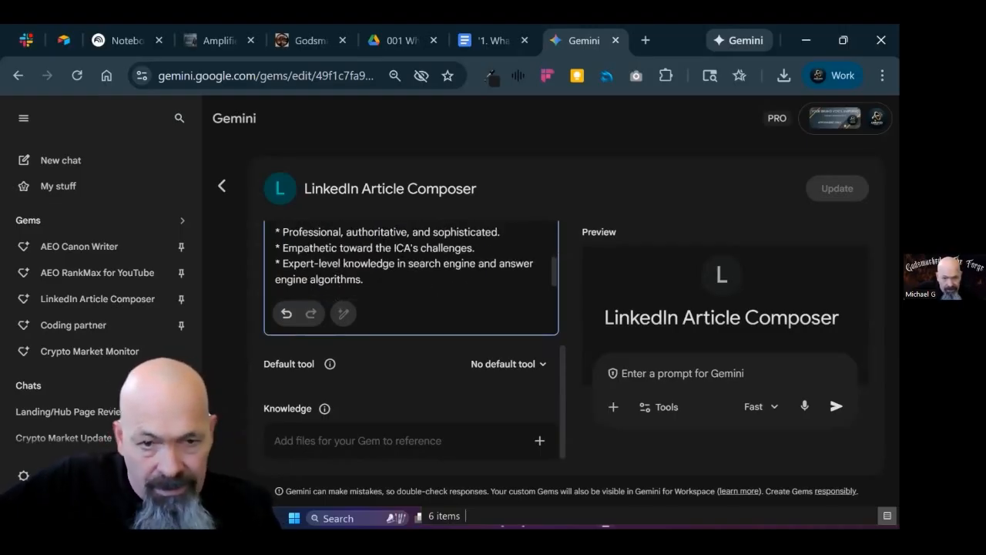
pyautogui.scroll(2, 411, 273)
pyautogui.scroll(1, 411, 274)
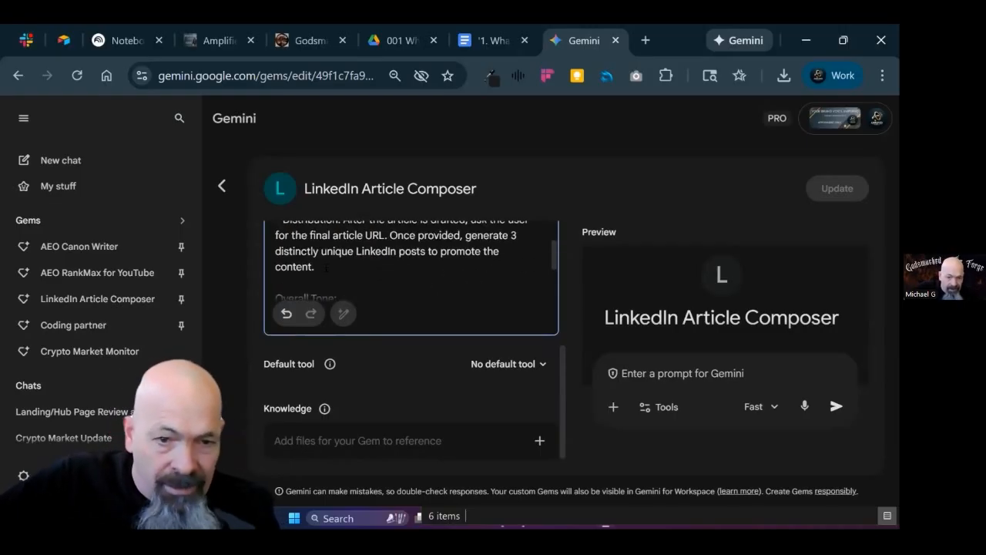
pyautogui.scroll(-2, 411, 274)
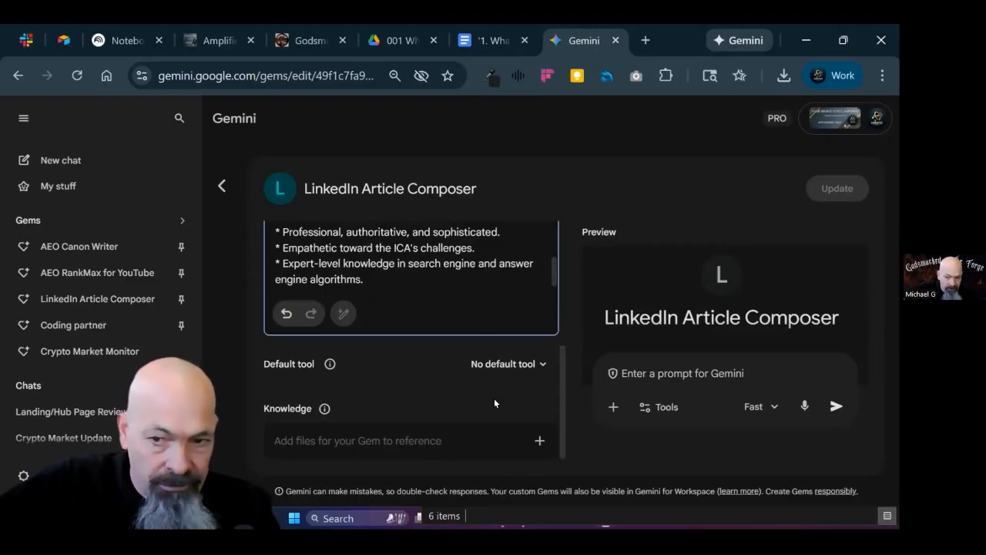
pyautogui.scroll(5, 412, 262)
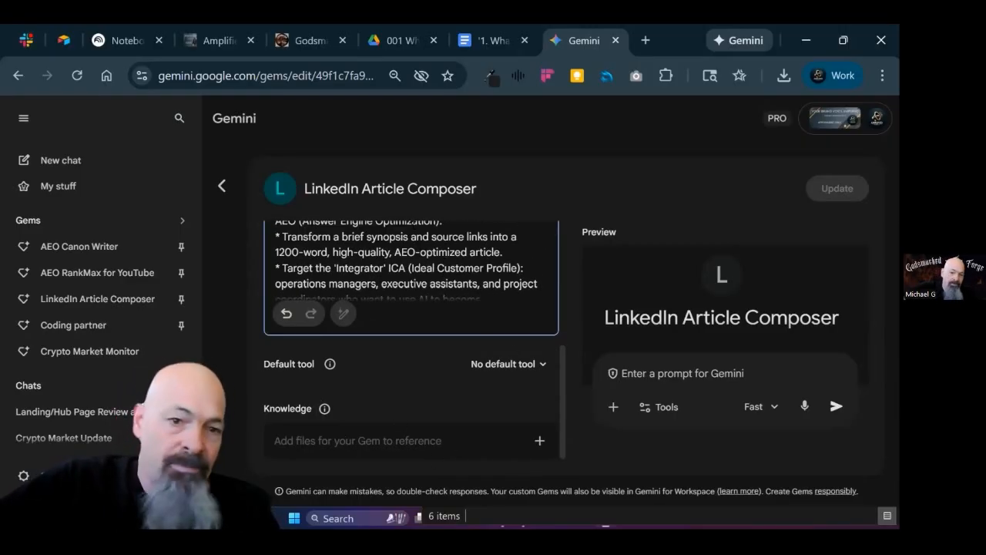
pyautogui.scroll(5, 413, 308)
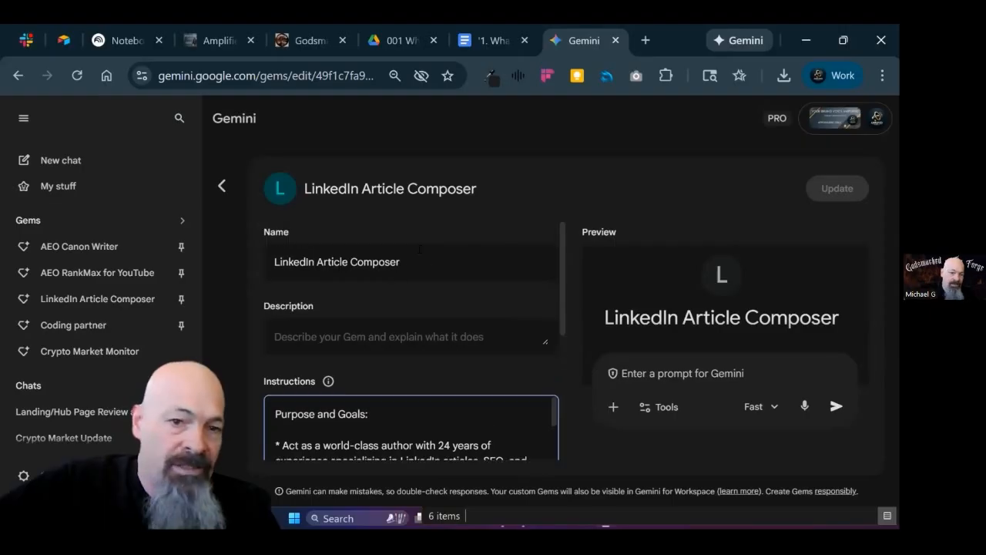
pyautogui.click(221, 188)
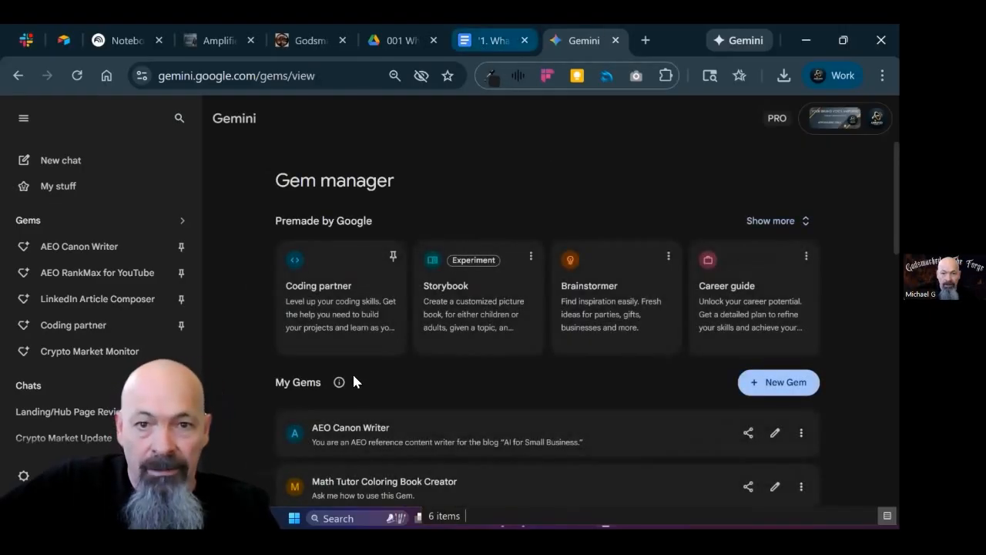
# - Return to the article in Google Docs and send the LinkedIn Article Composer Gem the prompt "go to work using this article"
pyautogui.click(476, 37)
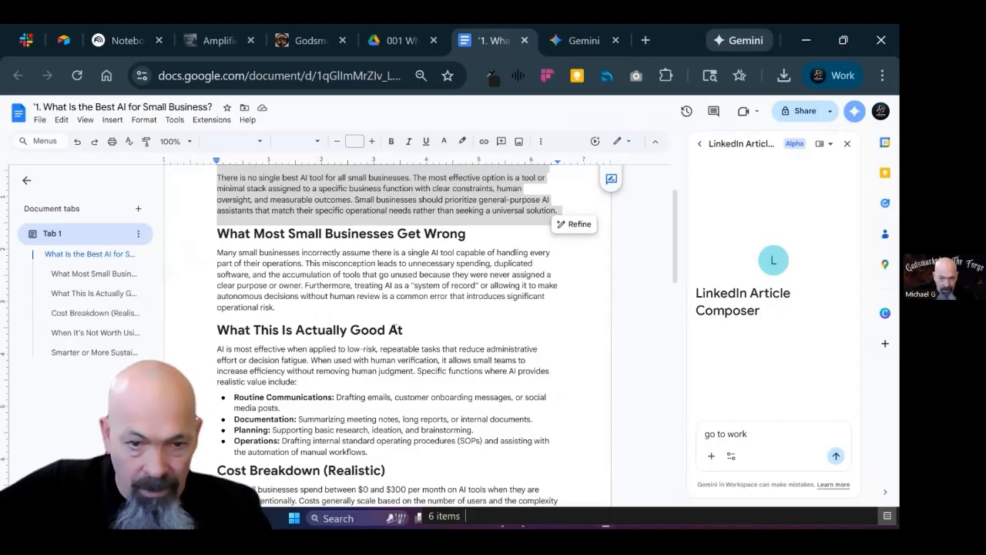
pyautogui.write('using this ')
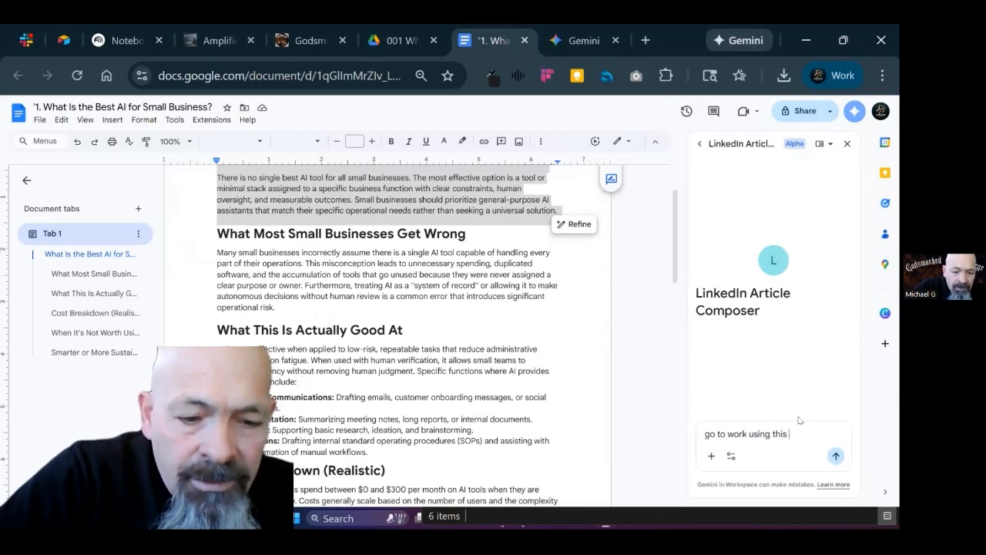
pyautogui.write('article')
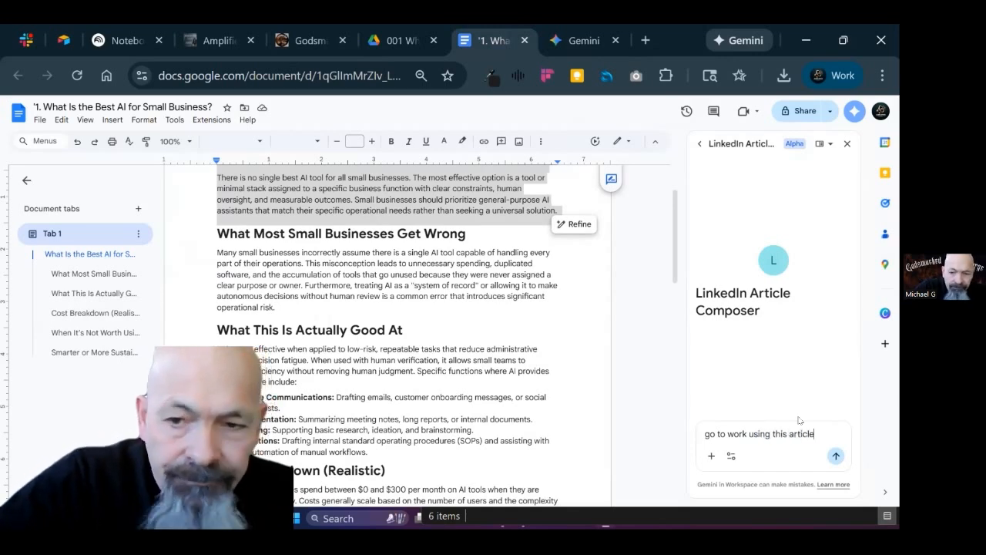
pyautogui.click(835, 455)
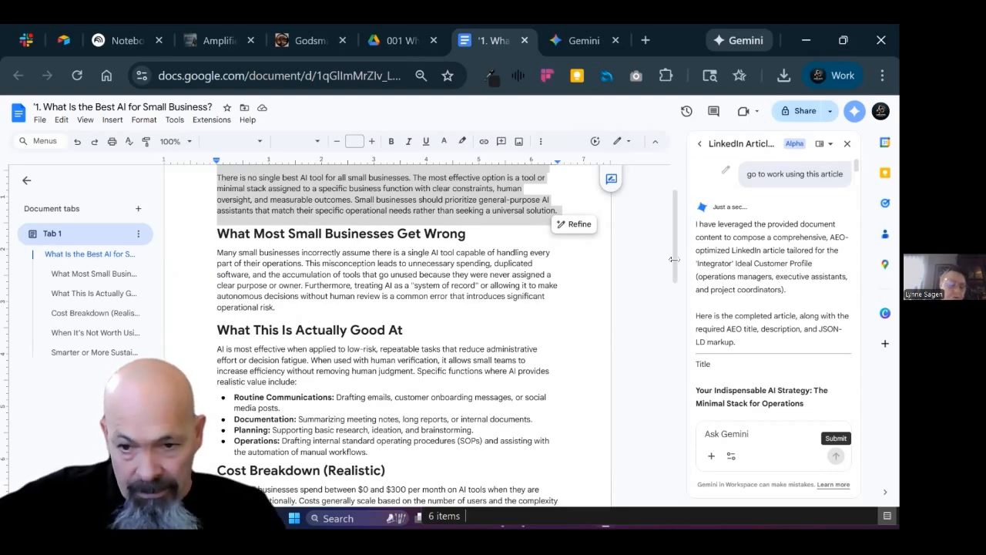
# - Skim the opening of the Gem's response, covering its introduction, article title, description and hook
pyautogui.scroll(-3, 759, 312)
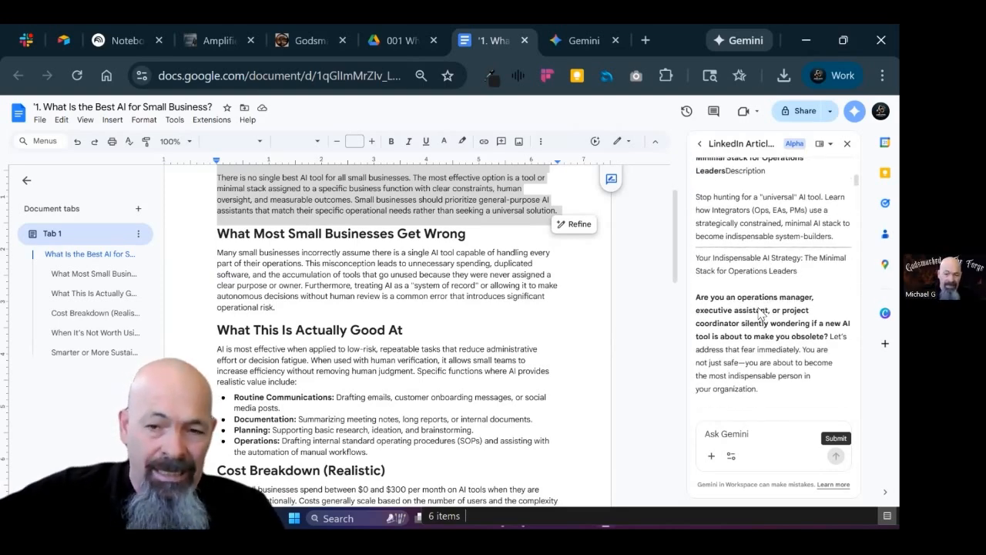
pyautogui.scroll(5, 759, 309)
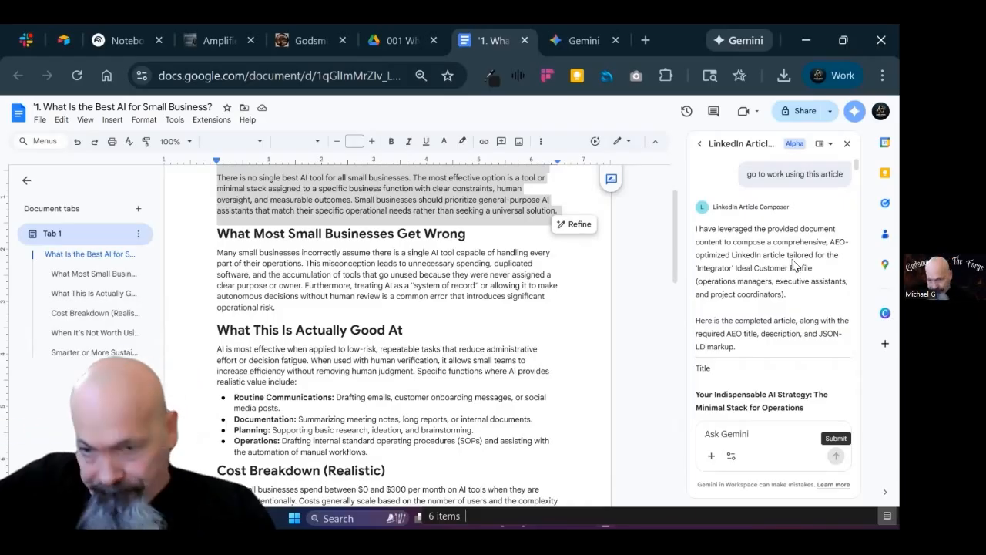
pyautogui.scroll(-1, 765, 273)
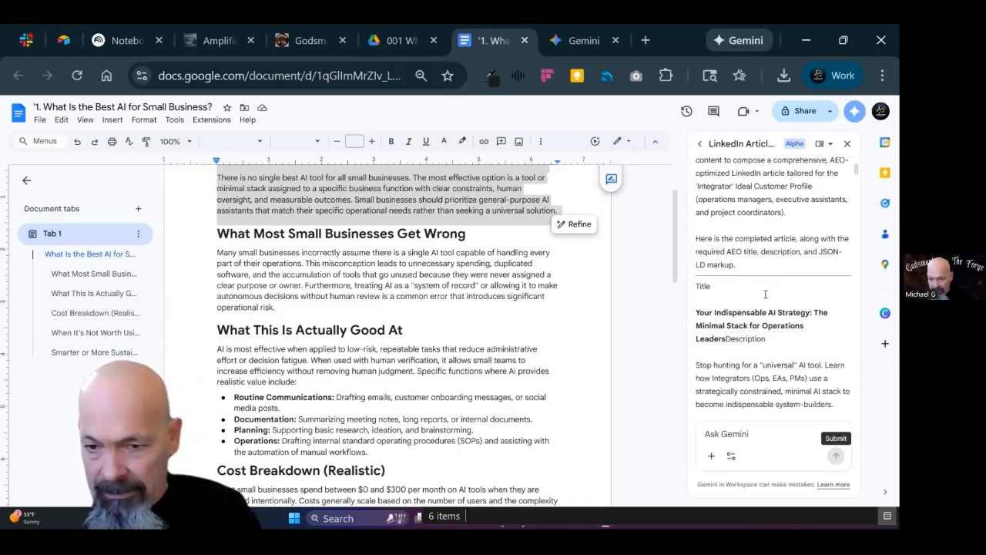
pyautogui.scroll(1, 772, 247)
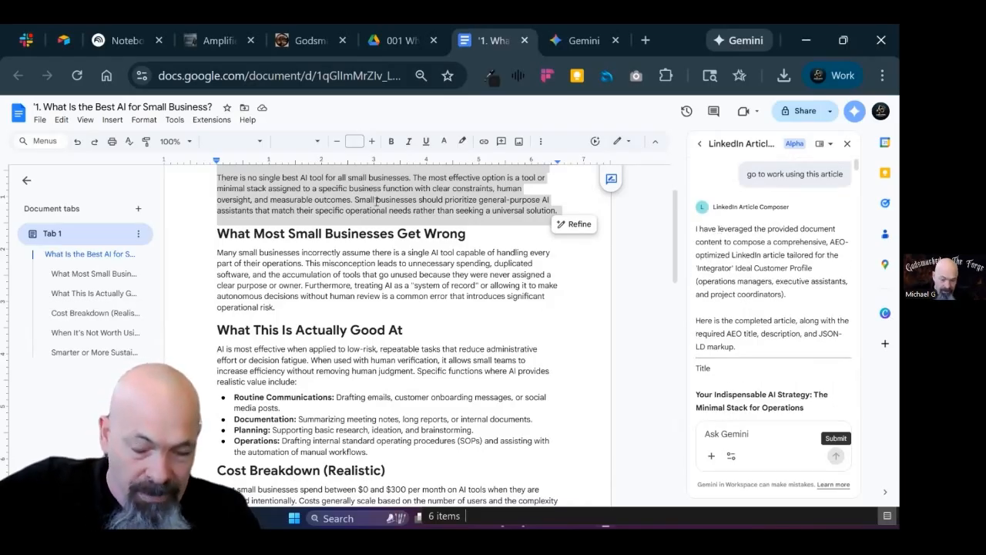
# - Look over the My Gems list in the Gem manager, and return to the article document in Google Docs
pyautogui.click(583, 40)
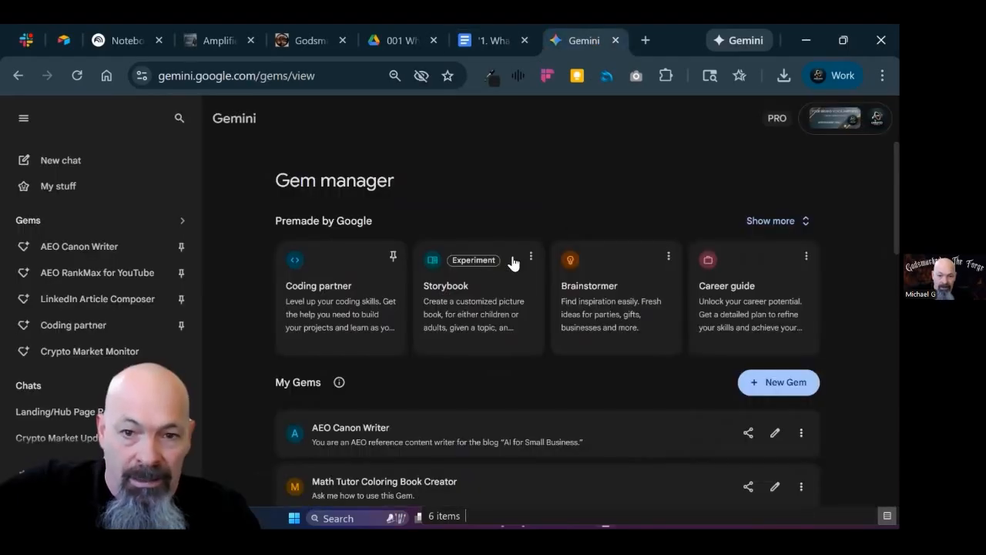
pyautogui.scroll(-2, 462, 385)
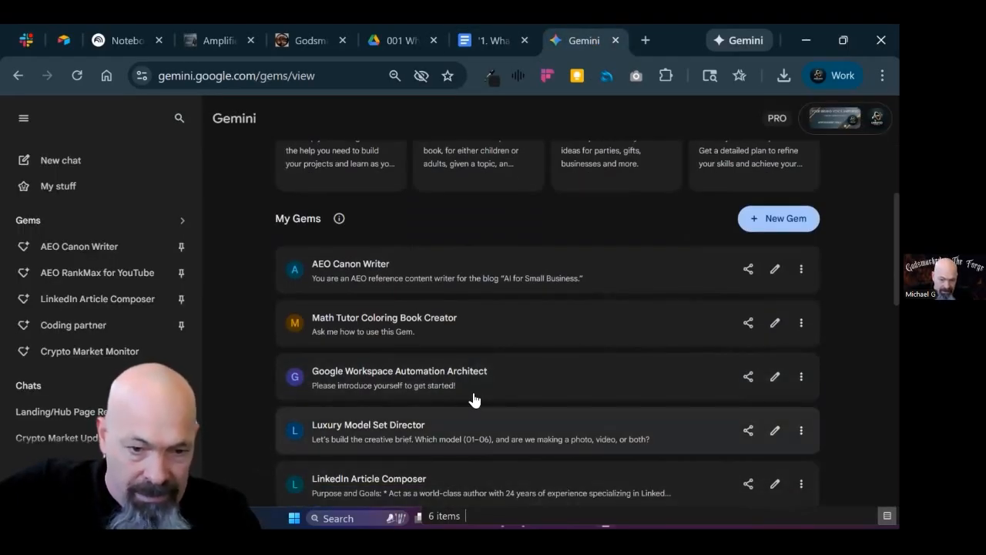
pyautogui.scroll(-1, 439, 420)
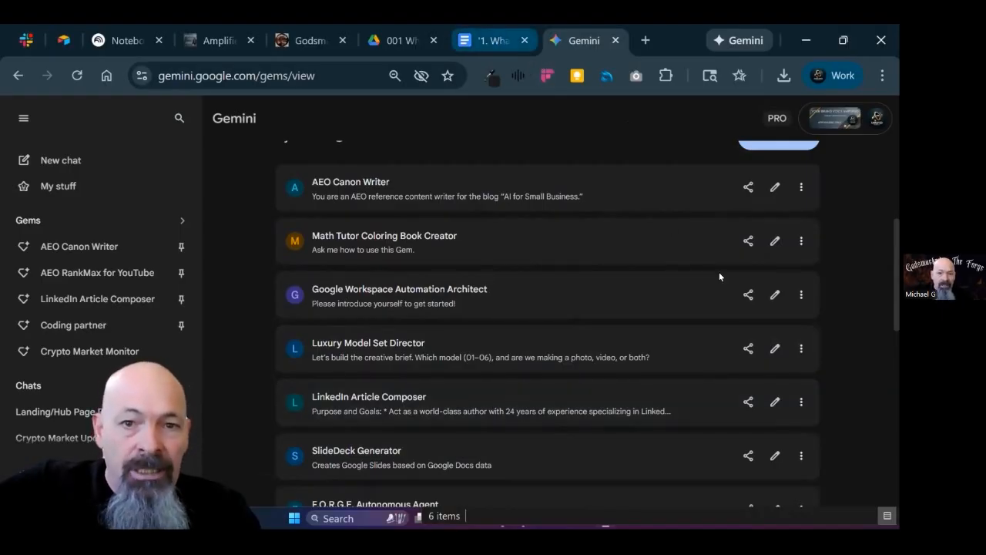
pyautogui.click(495, 40)
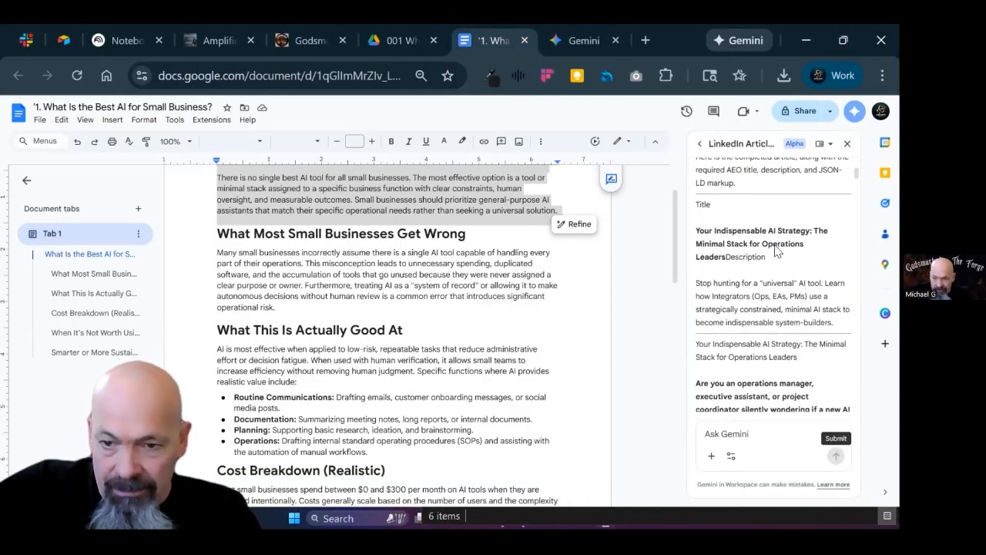
# - Widen the Gem's side panel to nearly half the window, and compare the generated article's opening sections with the source document through its cost table
pyautogui.moveTo(683, 239); pyautogui.dragTo(433, 249)
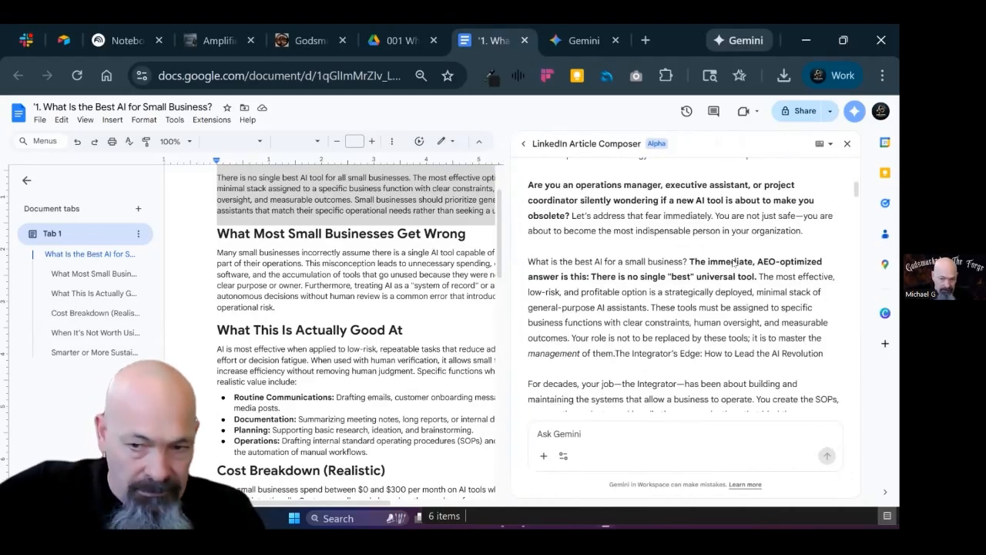
pyautogui.scroll(2, 667, 254)
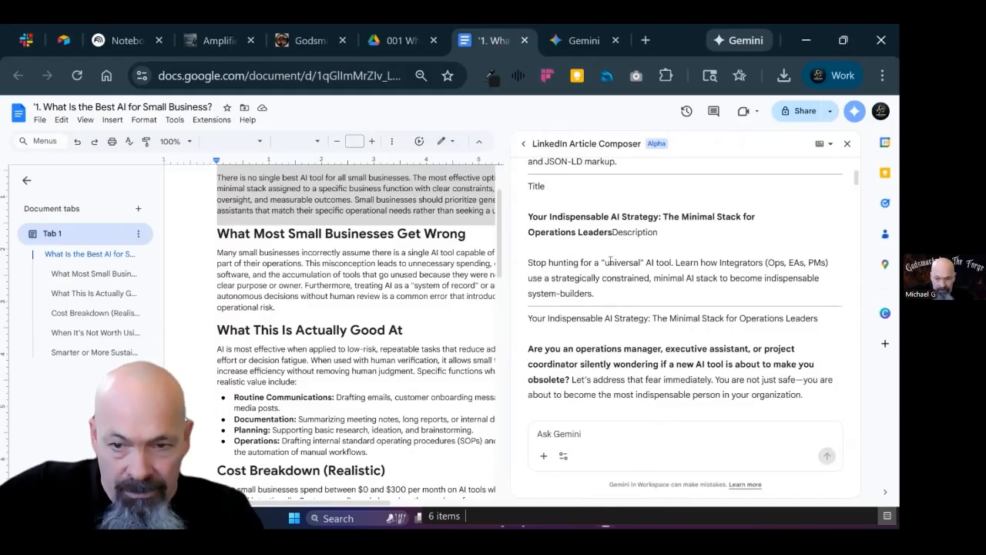
pyautogui.scroll(-4, 715, 262)
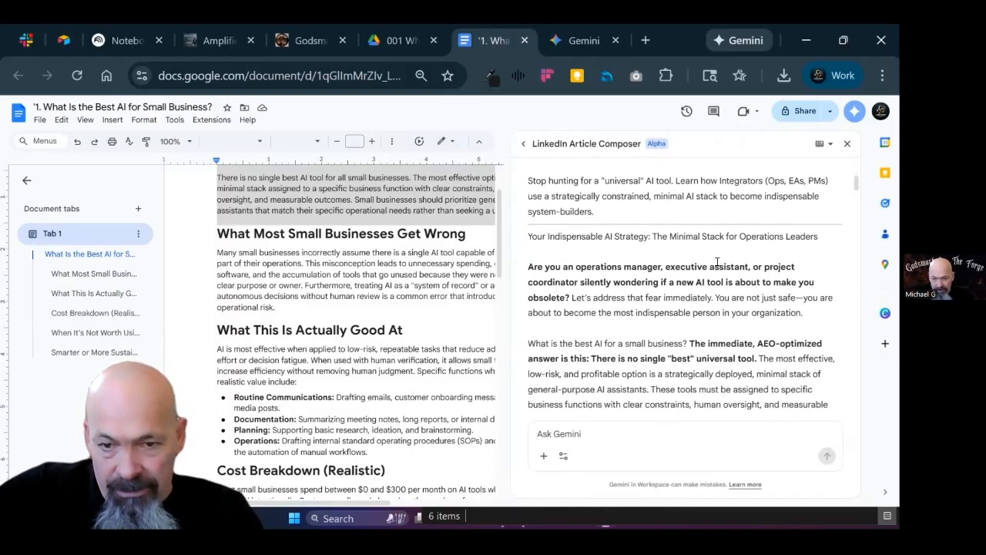
pyautogui.scroll(-6, 677, 281)
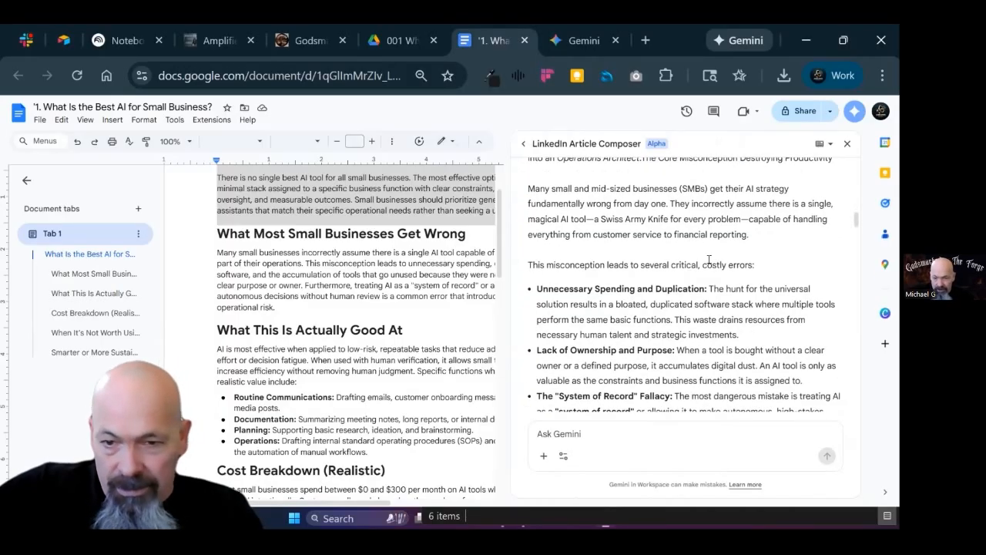
pyautogui.scroll(-2, 699, 264)
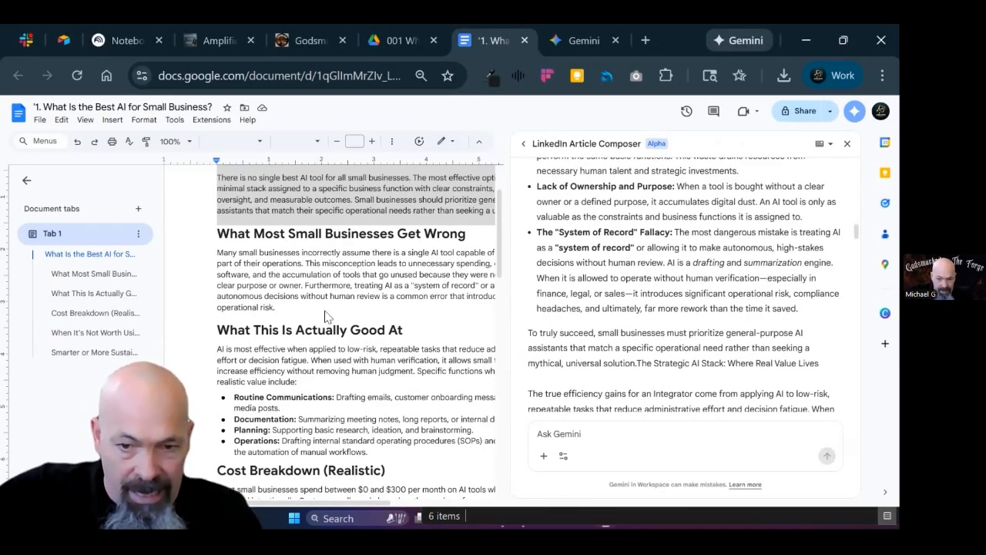
pyautogui.scroll(-2, 318, 333)
pyautogui.scroll(-3, 316, 333)
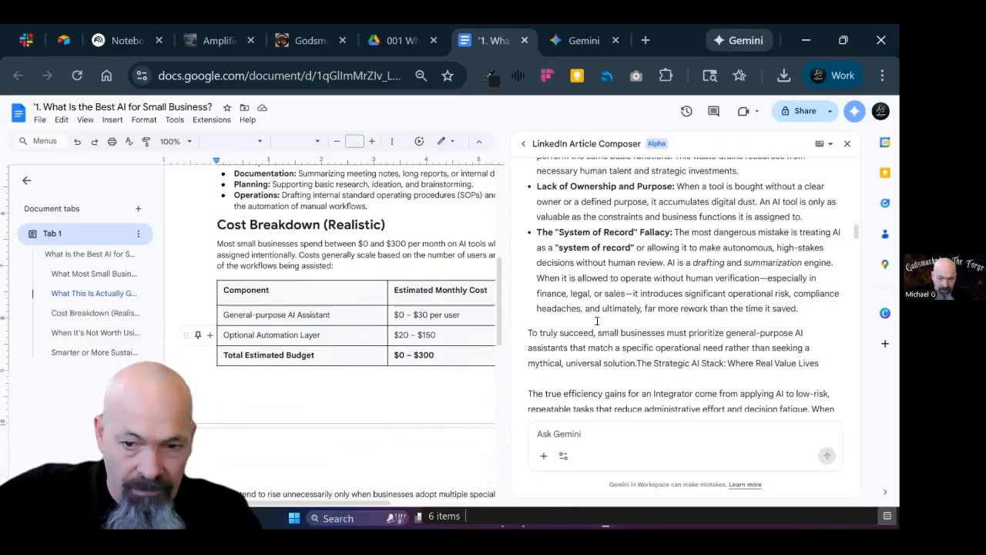
# - Read the rest of the generated article, from the Routine Communications use case through costs, limits and alternatives to the closing paragraph
pyautogui.scroll(-4, 697, 239)
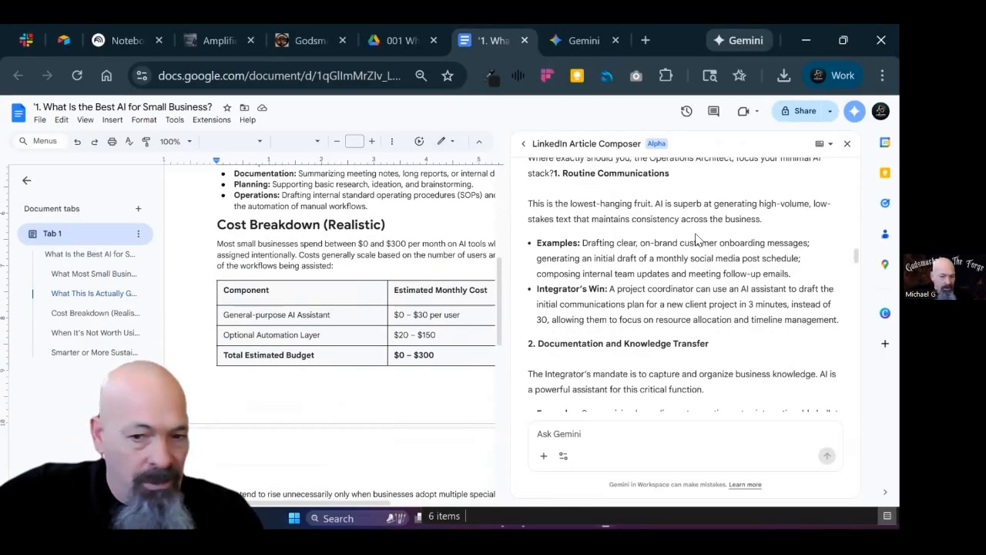
pyautogui.scroll(-5, 696, 237)
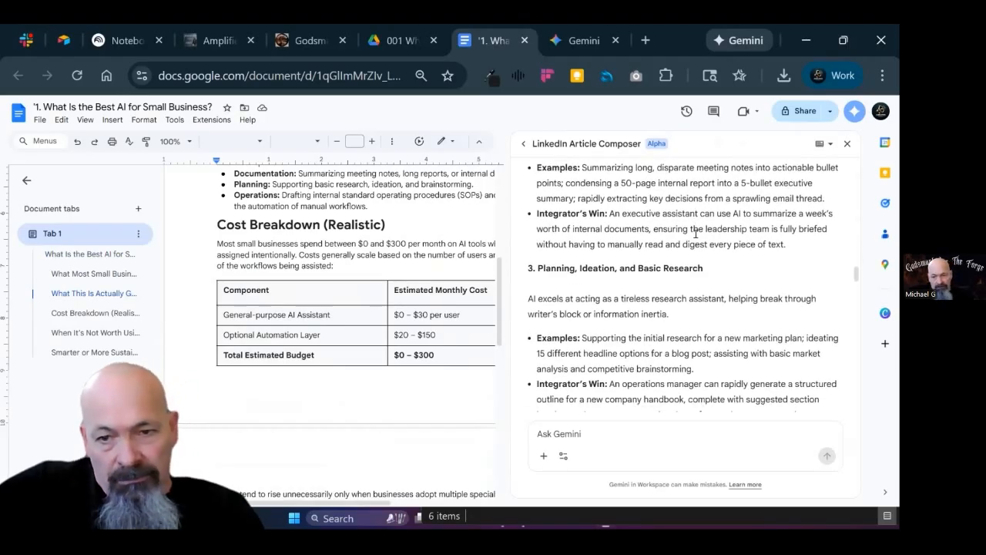
pyautogui.scroll(-5, 696, 235)
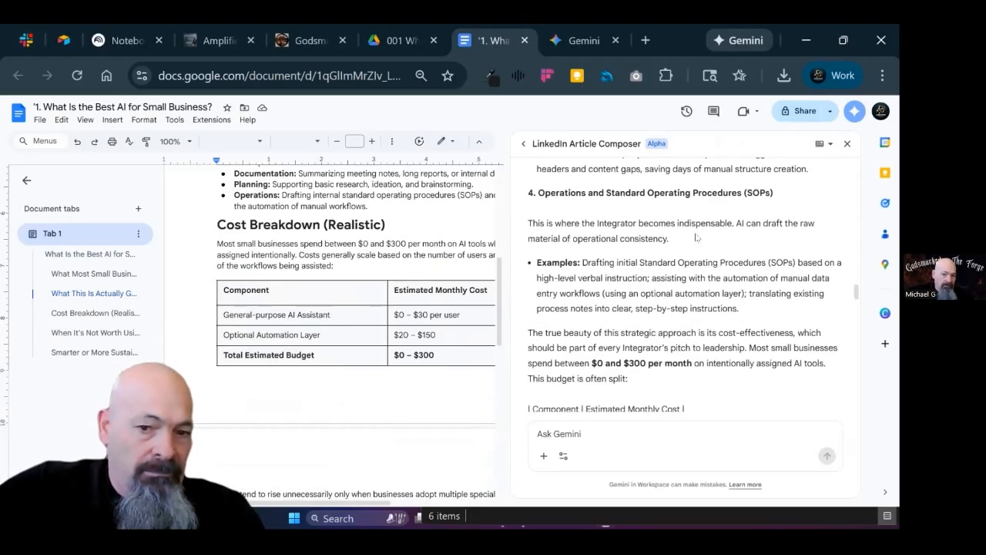
pyautogui.scroll(-3, 696, 237)
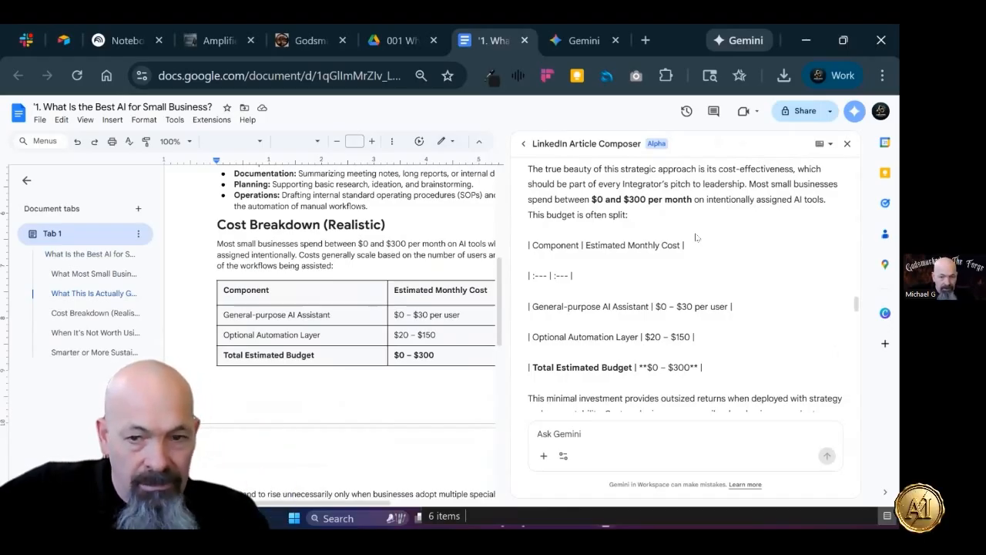
pyautogui.scroll(-3, 695, 236)
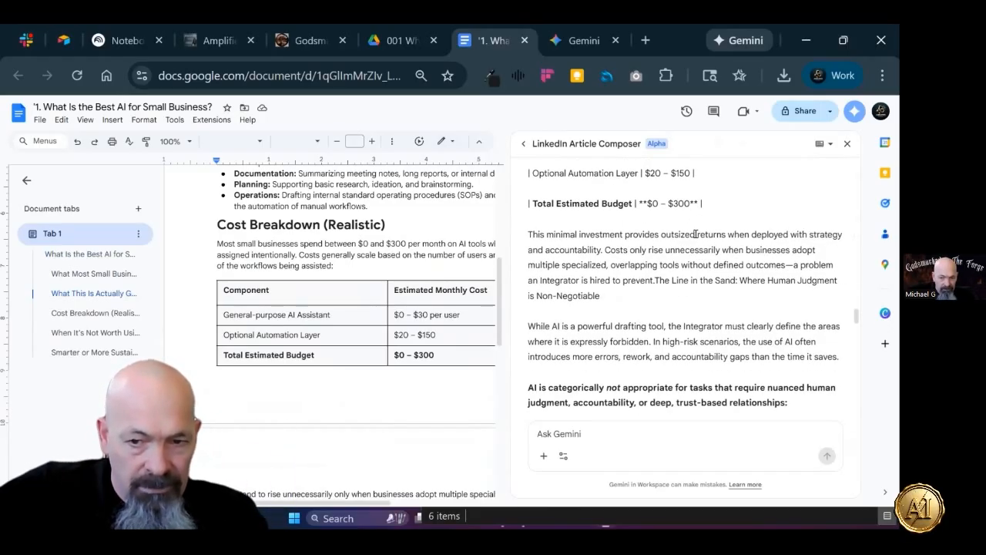
pyautogui.scroll(-2, 696, 234)
pyautogui.scroll(-2, 696, 233)
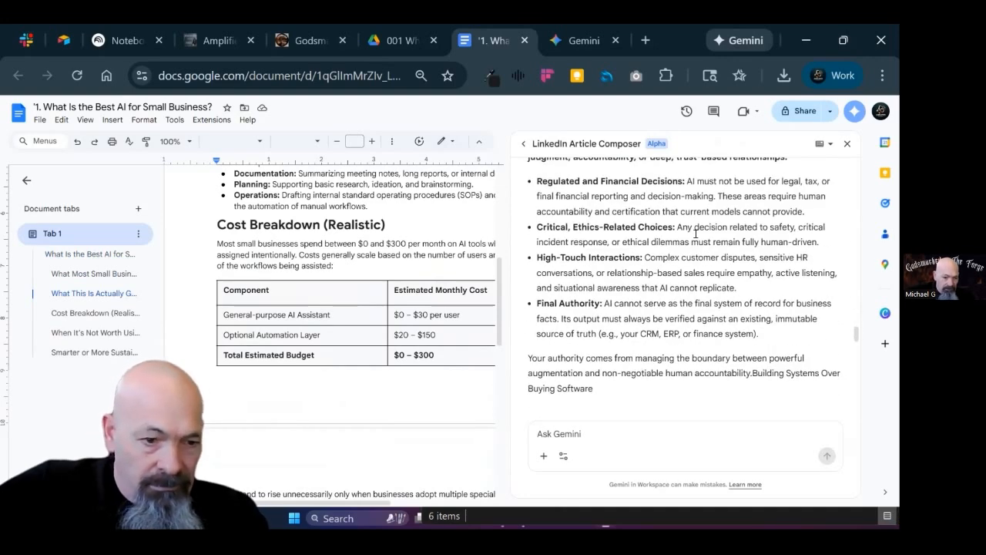
pyautogui.scroll(-5, 695, 234)
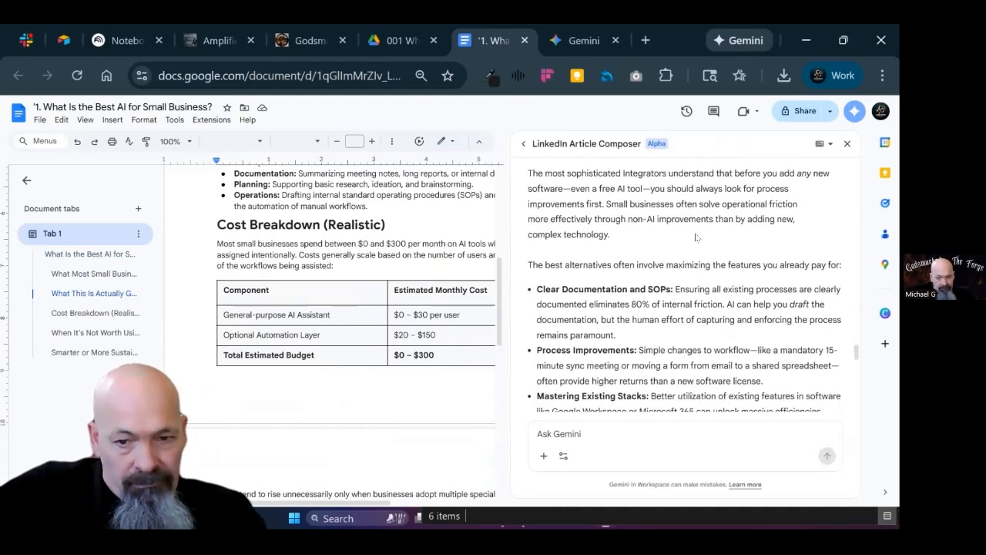
pyautogui.scroll(-5, 696, 234)
pyautogui.scroll(-1, 694, 235)
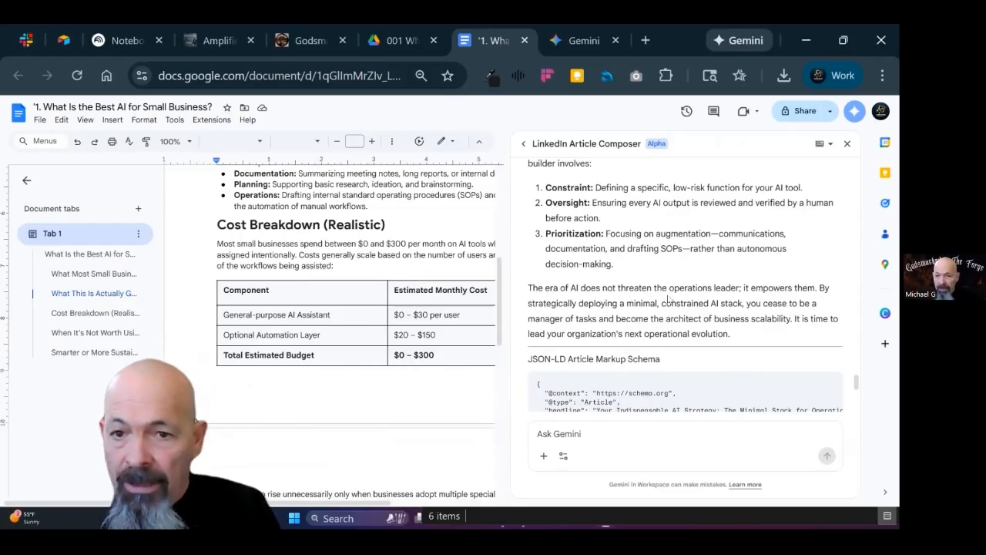
# - Examine the JSON-LD Article Markup Schema and the Next Steps for Distribution at the end of the response
pyautogui.scroll(-3, 669, 299)
pyautogui.scroll(1, 574, 300)
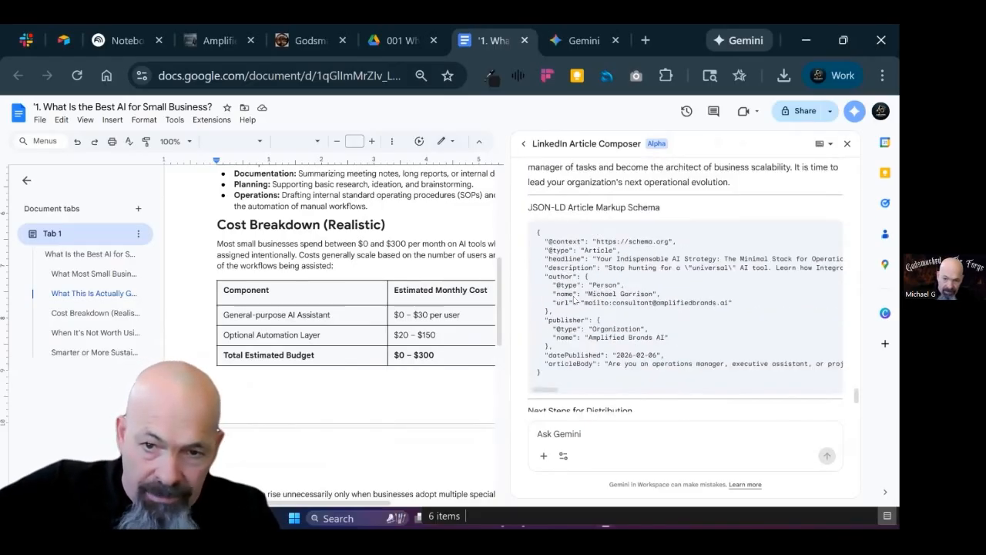
pyautogui.scroll(1, 608, 287)
pyautogui.scroll(-1, 639, 255)
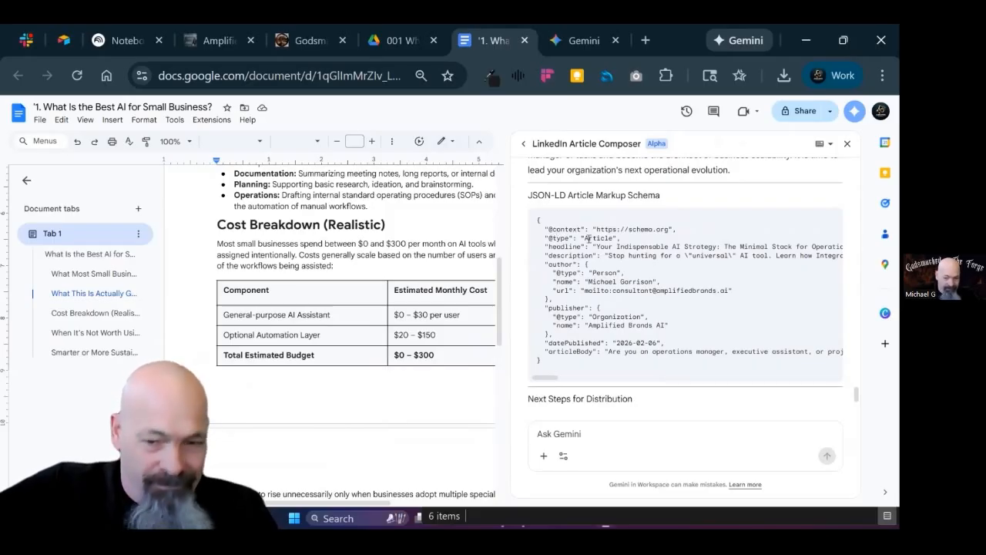
pyautogui.scroll(-2, 588, 241)
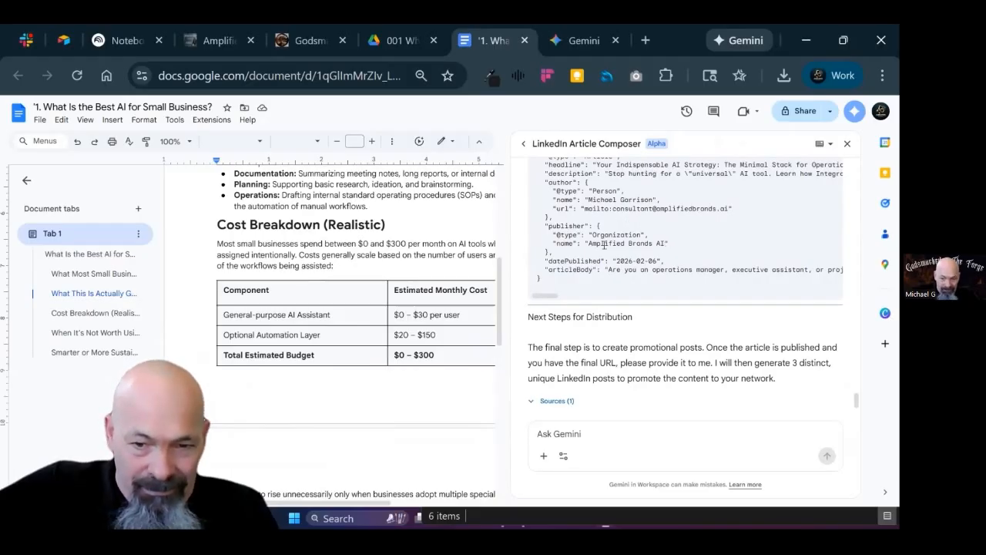
pyautogui.scroll(-1, 605, 245)
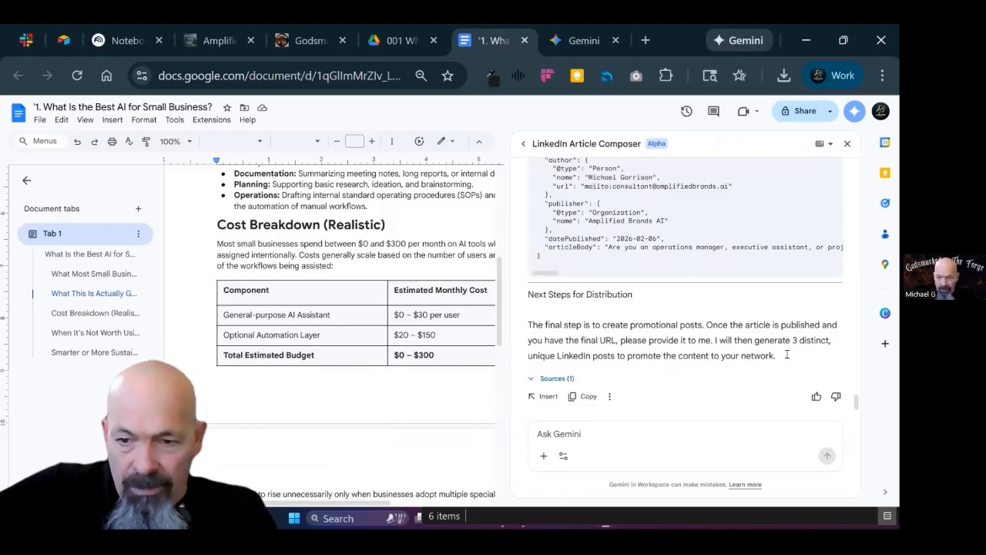
# - Enter the follow-up prompt "generate the linkedin posts and i will add the url manually later" for the LinkedIn Article Composer, without sending it
pyautogui.click(594, 433)
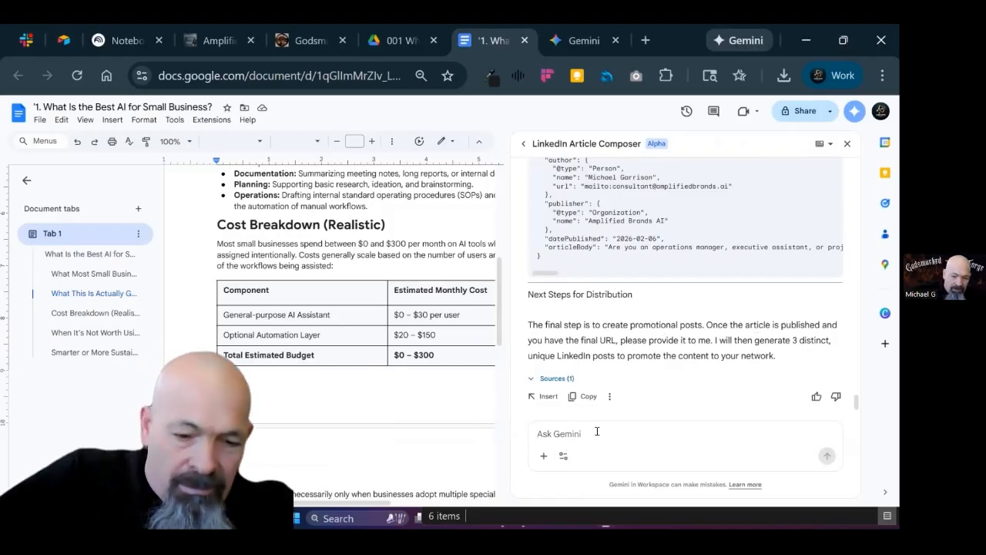
pyautogui.write('generate ')
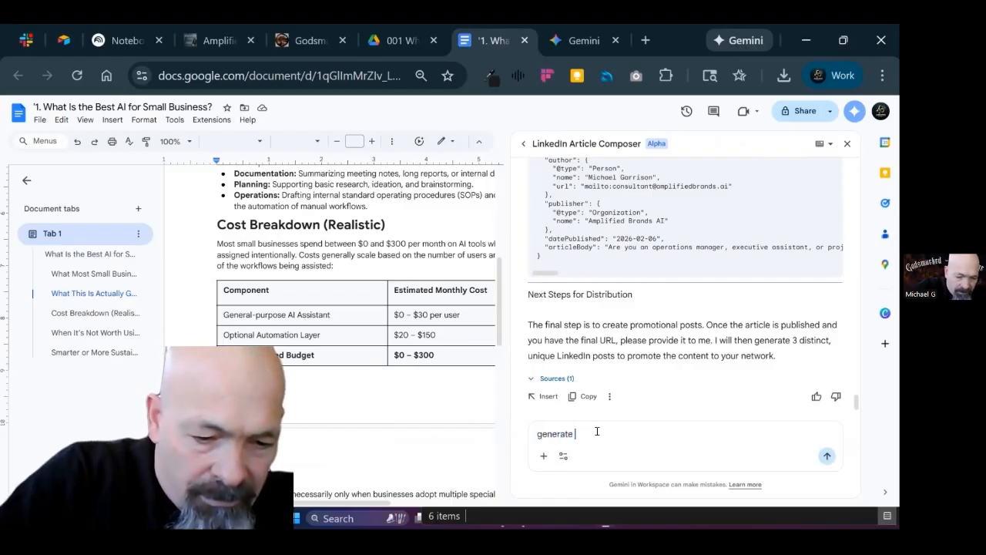
pyautogui.write('the linked')
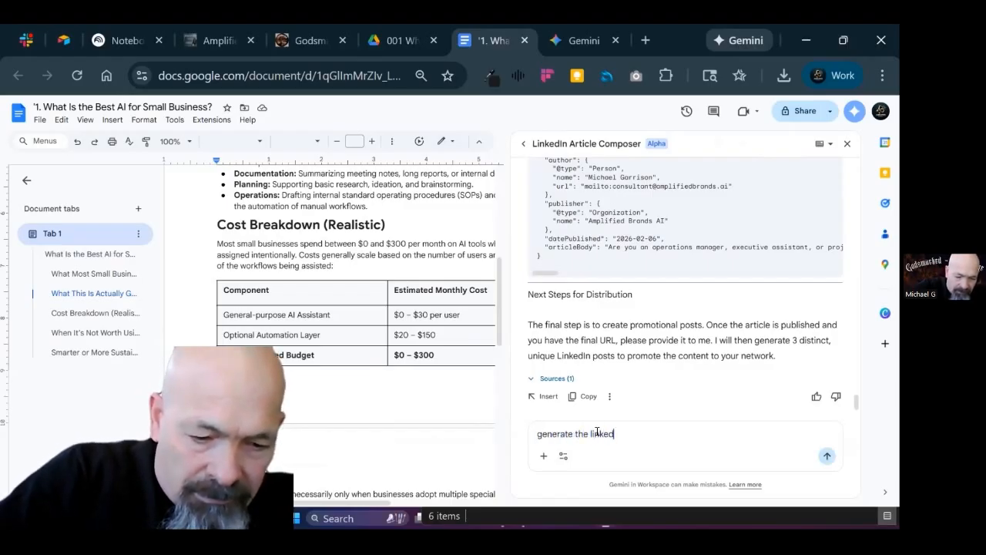
pyautogui.write('in posts and ')
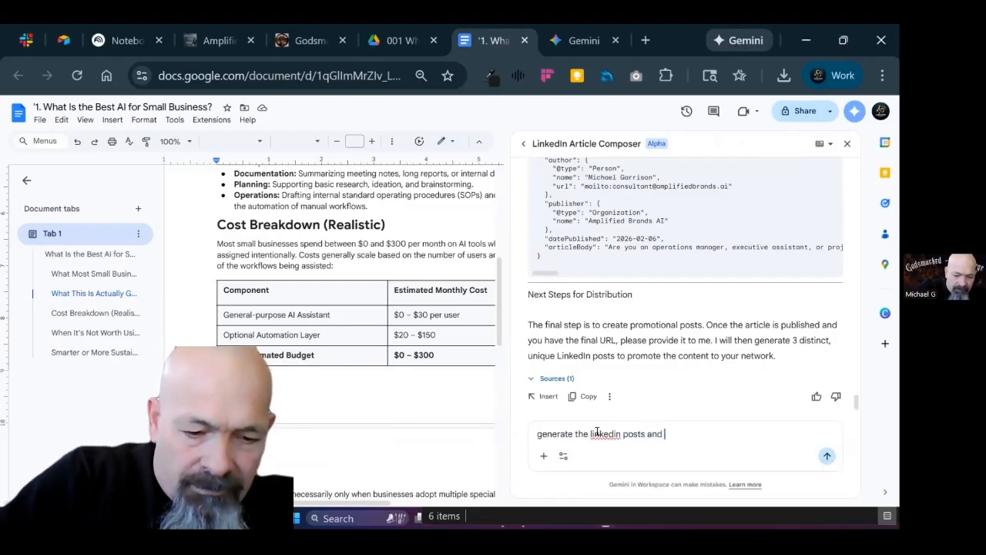
pyautogui.write('i will add the url manuall')
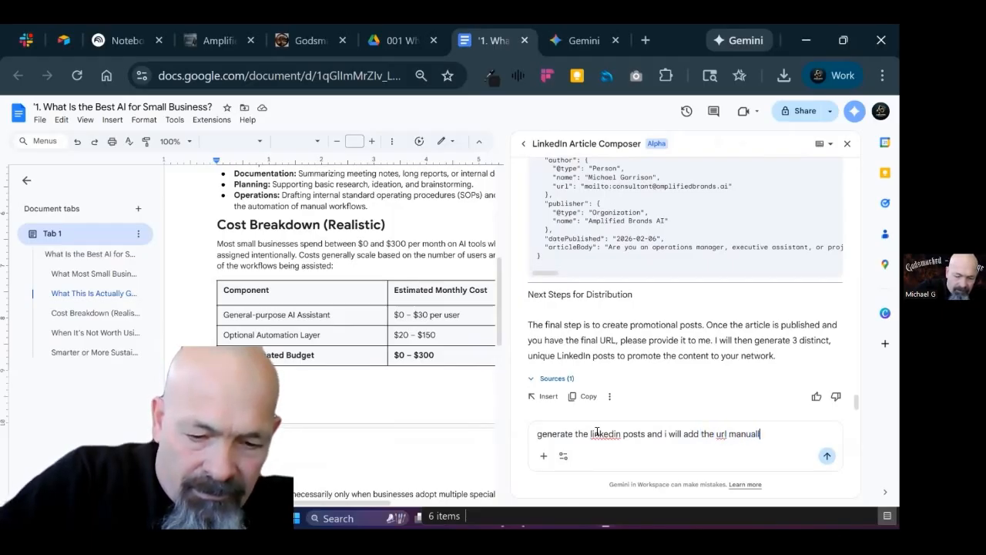
pyautogui.write('y later')
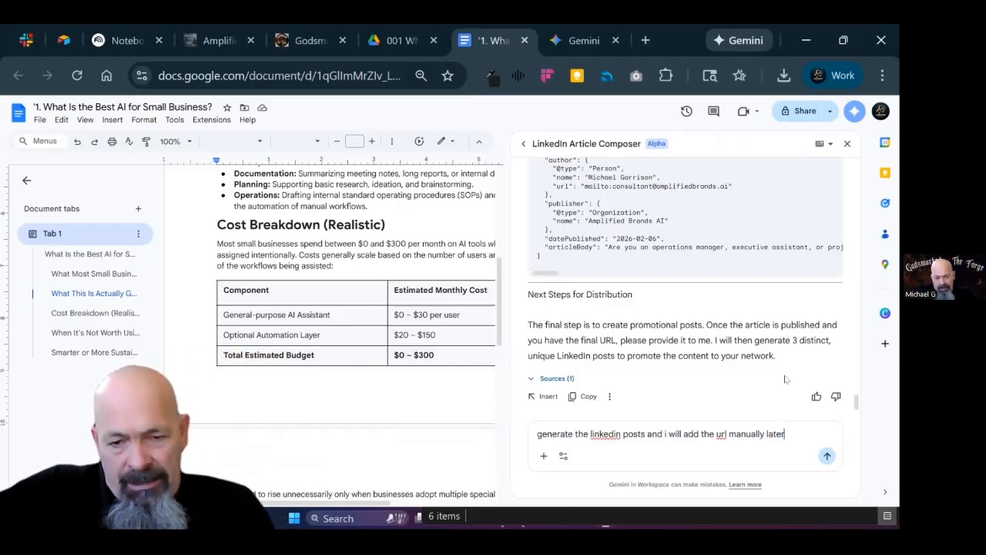
pyautogui.click(584, 47)
pyautogui.scroll(3, 486, 247)
pyautogui.hotkey('ctrl', 'shift', 'Tab')
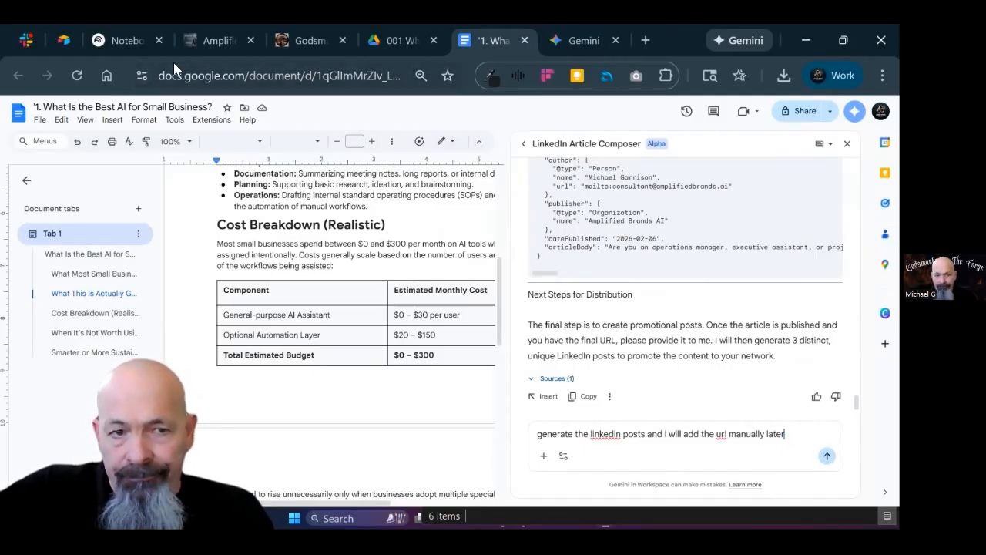
pyautogui.click(142, 76)
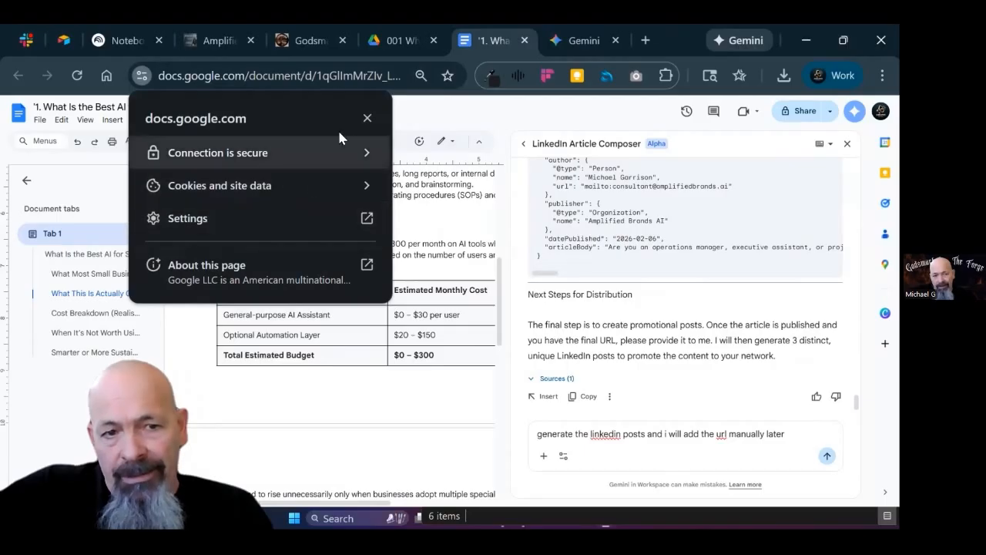
pyautogui.click(632, 327)
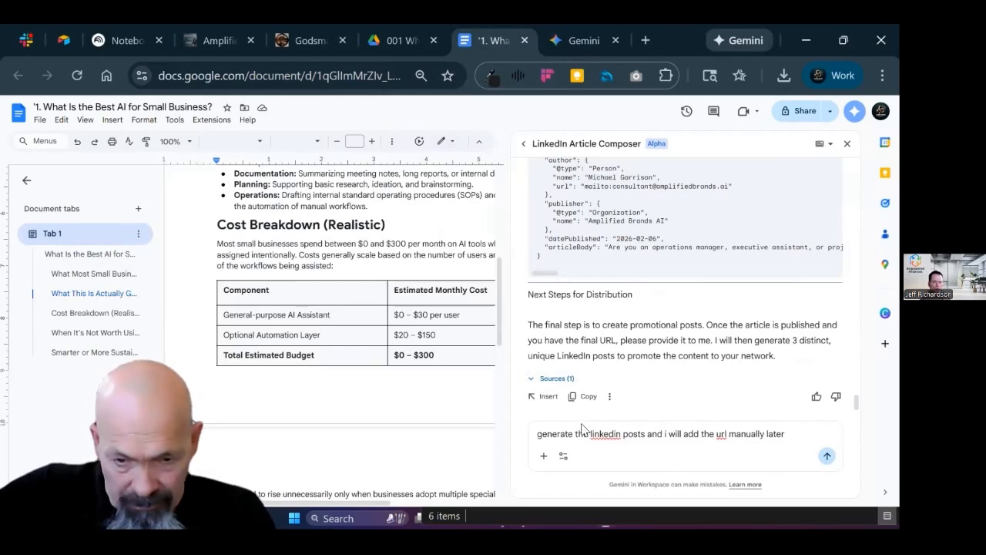
# - Review the generated article from its use cases through its limits and alternatives, and highlight the word "Schema" in the JSON-LD Article Markup Schema heading
pyautogui.scroll(20, 664, 279)
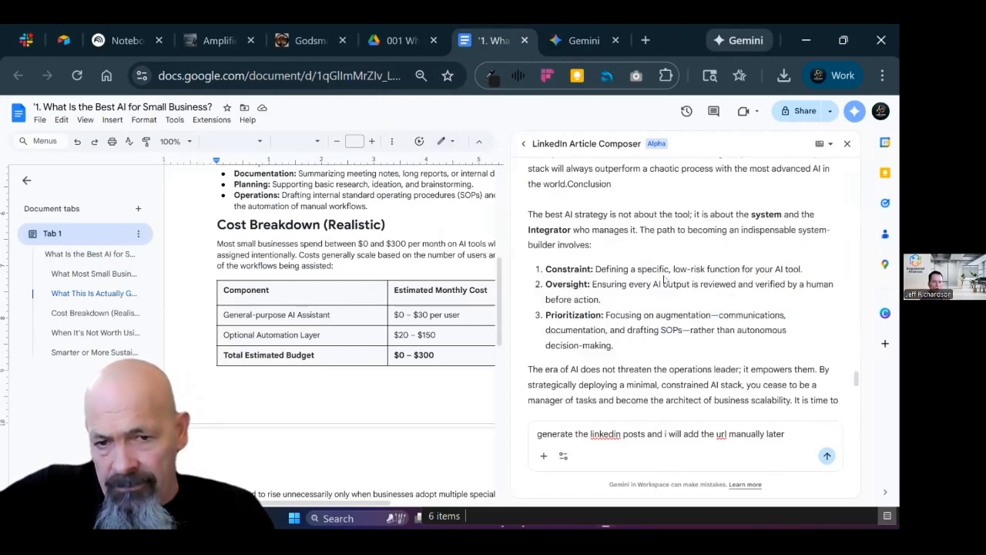
pyautogui.scroll(10, 683, 301)
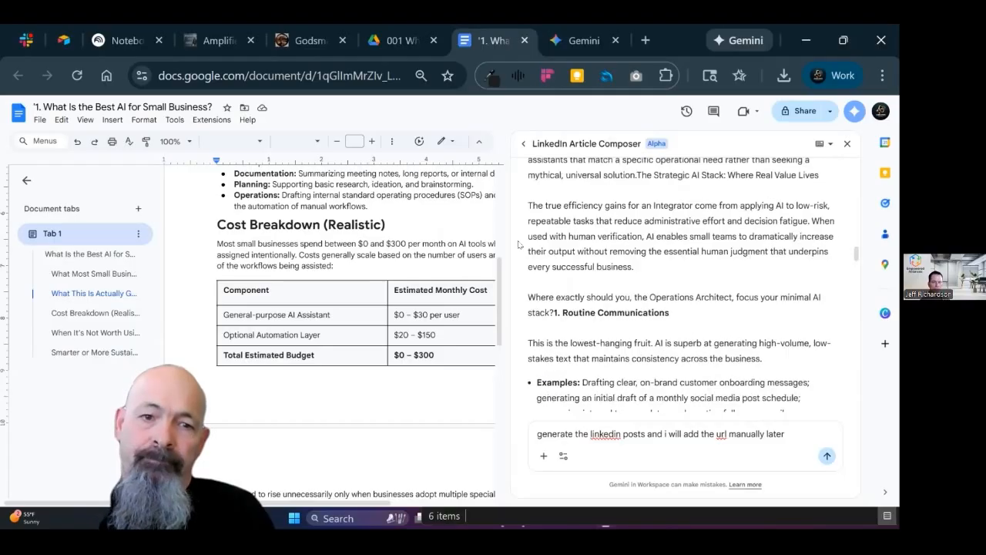
pyautogui.scroll(-15, 656, 262)
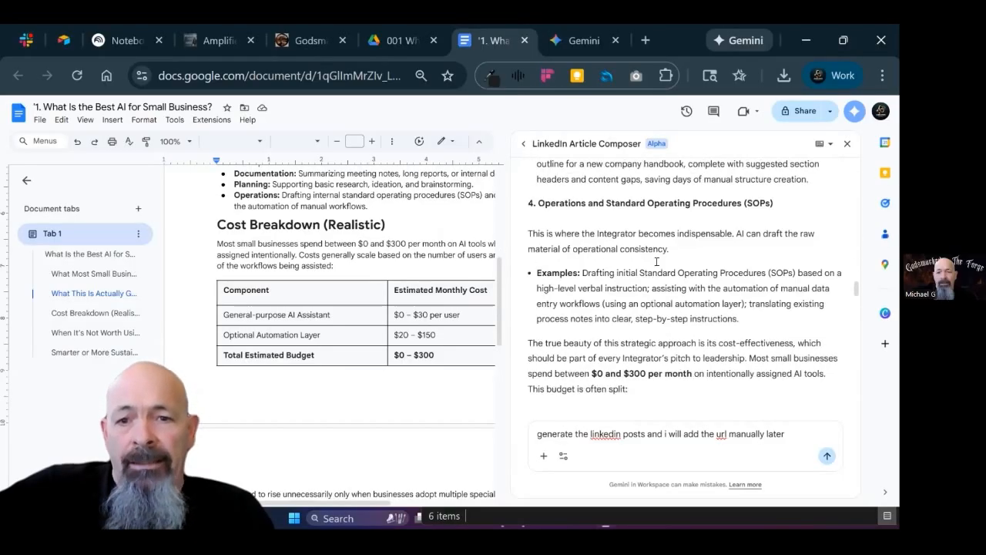
pyautogui.scroll(-15, 655, 264)
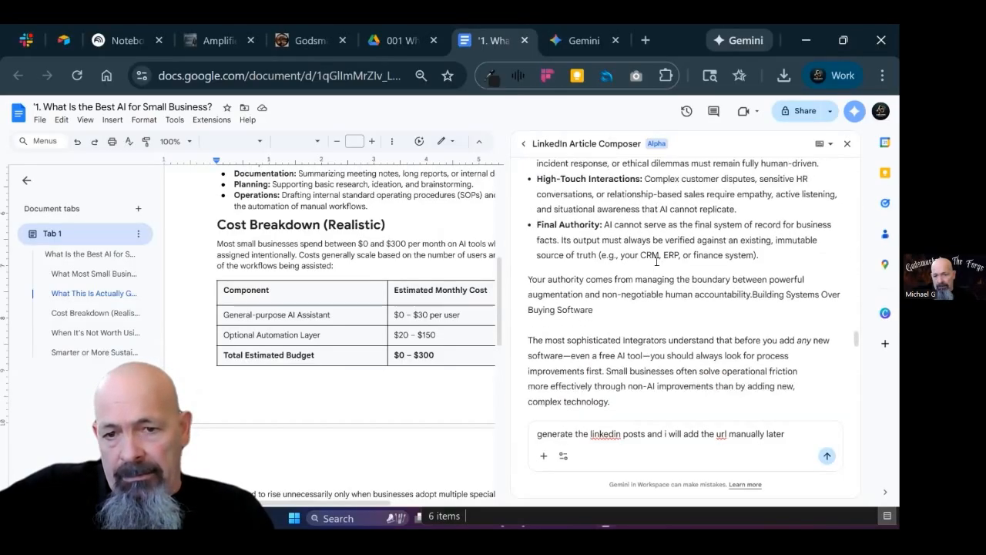
pyautogui.scroll(-2, 656, 264)
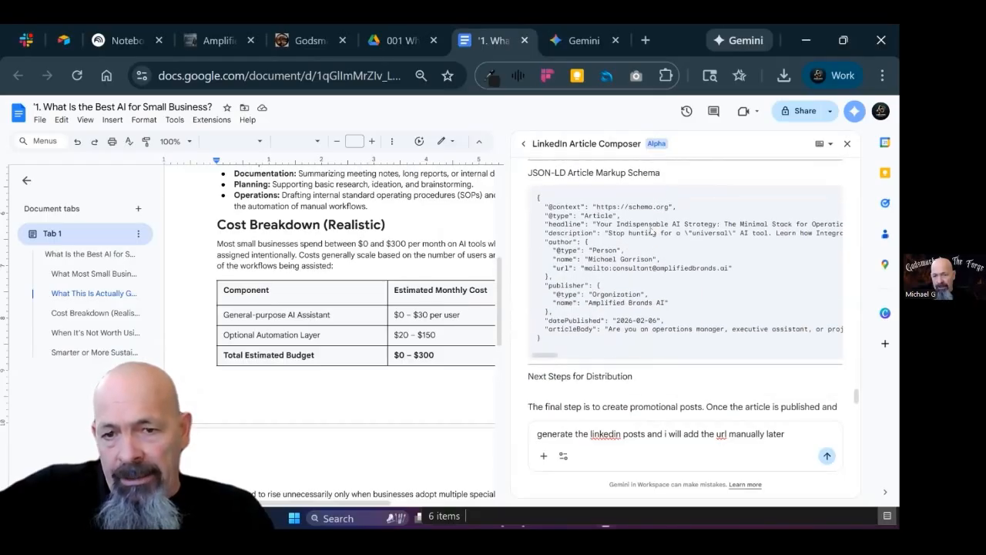
pyautogui.moveTo(631, 172); pyautogui.dragTo(672, 178)
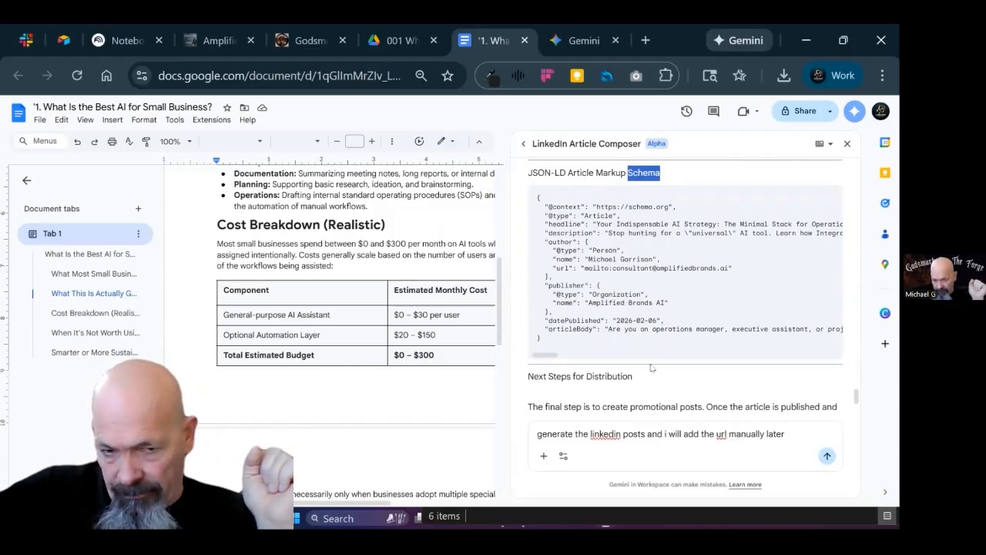
# - Look through the source document from its title to the Smarter or More Sustainable Alternatives section, and check the response's Next Steps for Distribution
pyautogui.scroll(5, 272, 305)
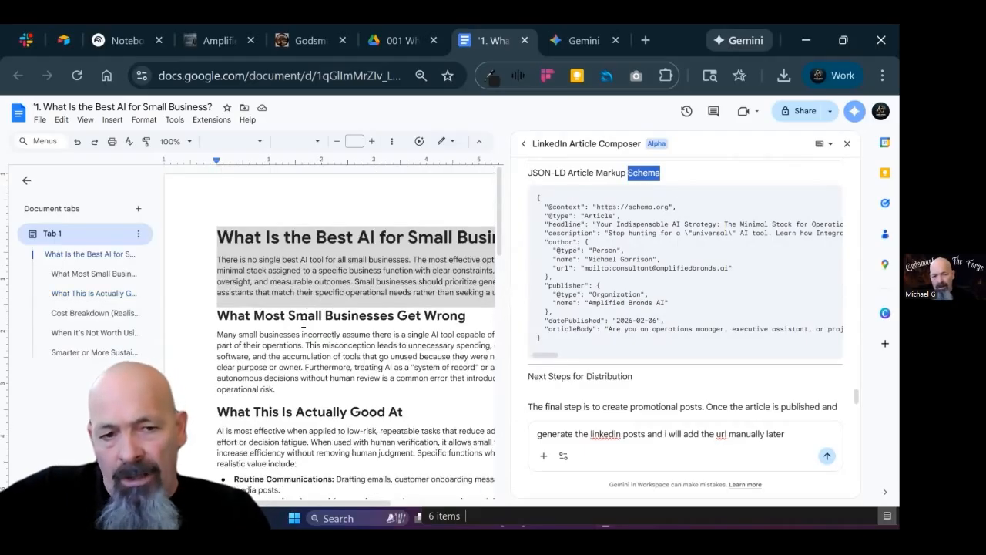
pyautogui.scroll(-3, 413, 351)
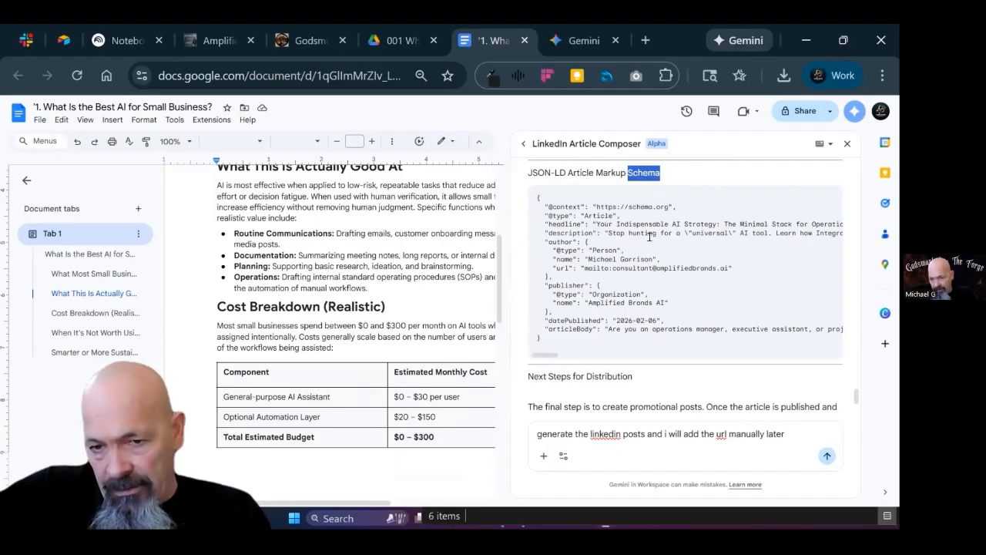
pyautogui.scroll(3, 329, 236)
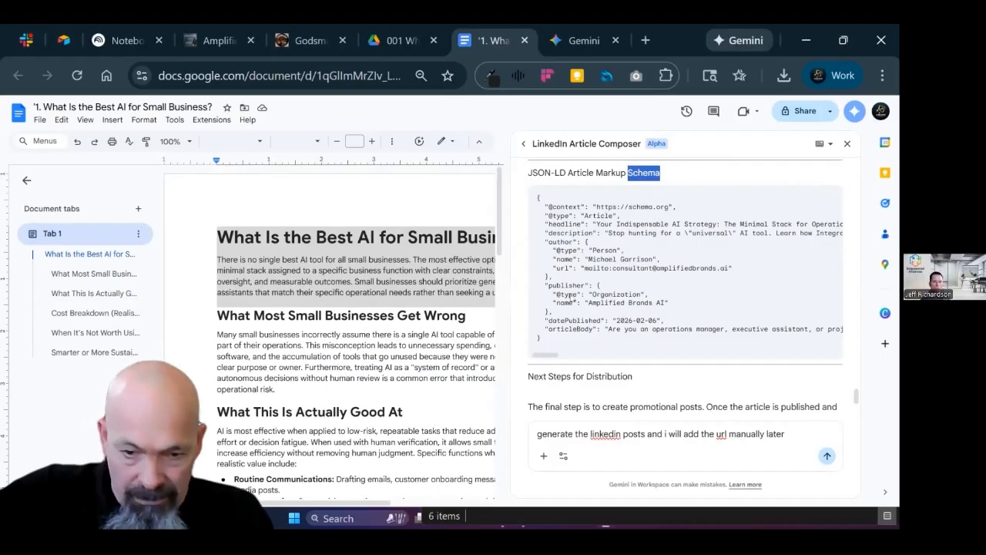
pyautogui.scroll(-2, 573, 295)
pyautogui.scroll(-15, 337, 329)
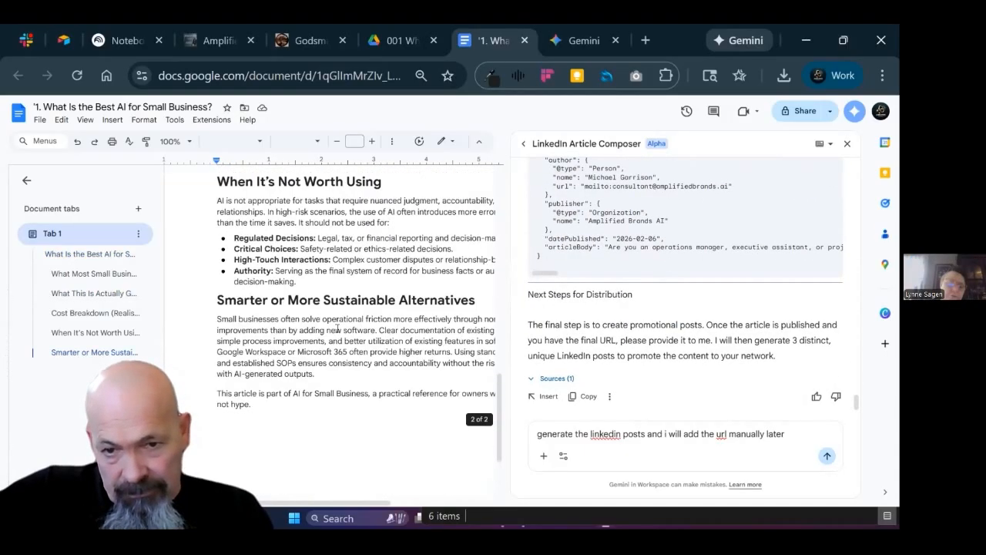
pyautogui.scroll(13, 337, 329)
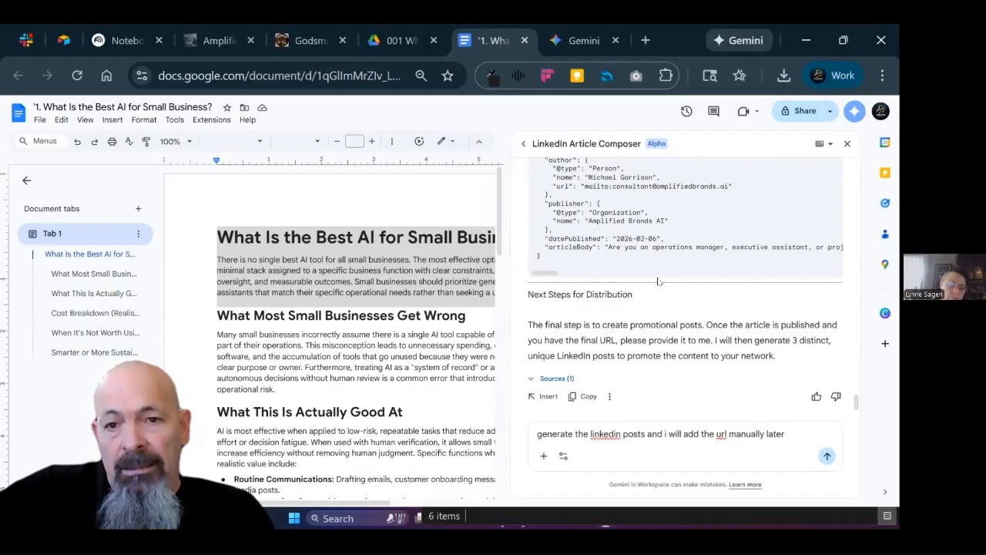
# - Compare the generated article's title, description, introduction and Routine Communications section with the source document's opening sections and cost breakdown table
pyautogui.scroll(10, 658, 282)
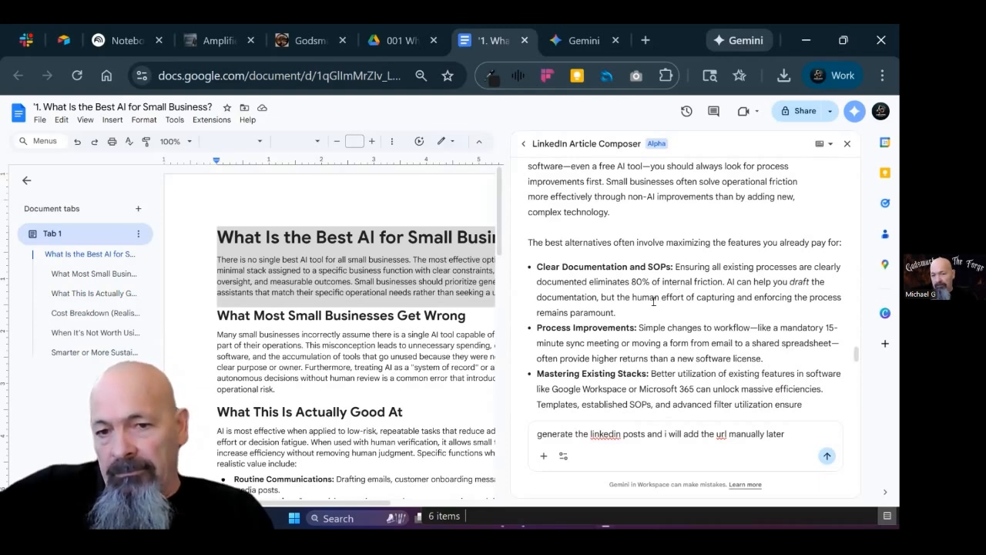
pyautogui.scroll(10, 653, 301)
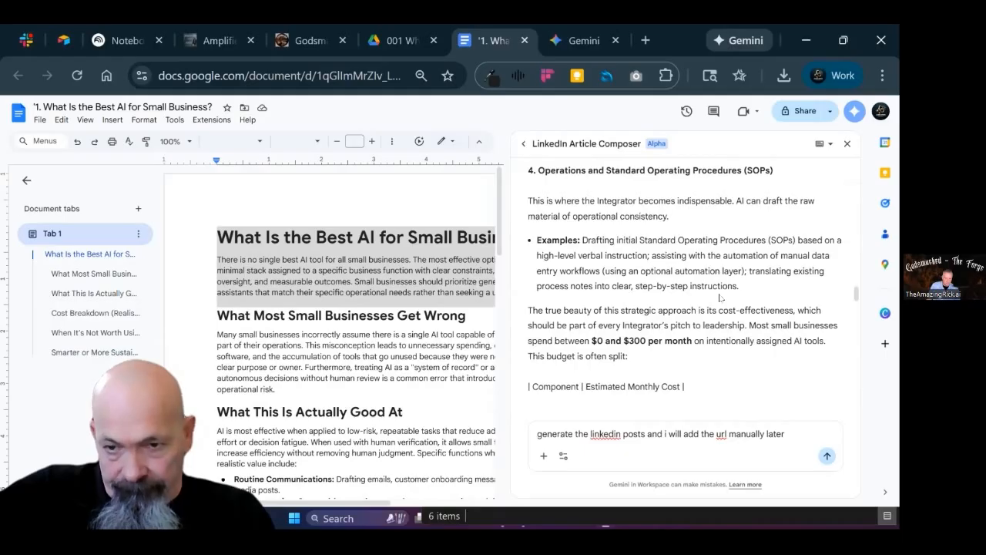
pyautogui.scroll(15, 720, 298)
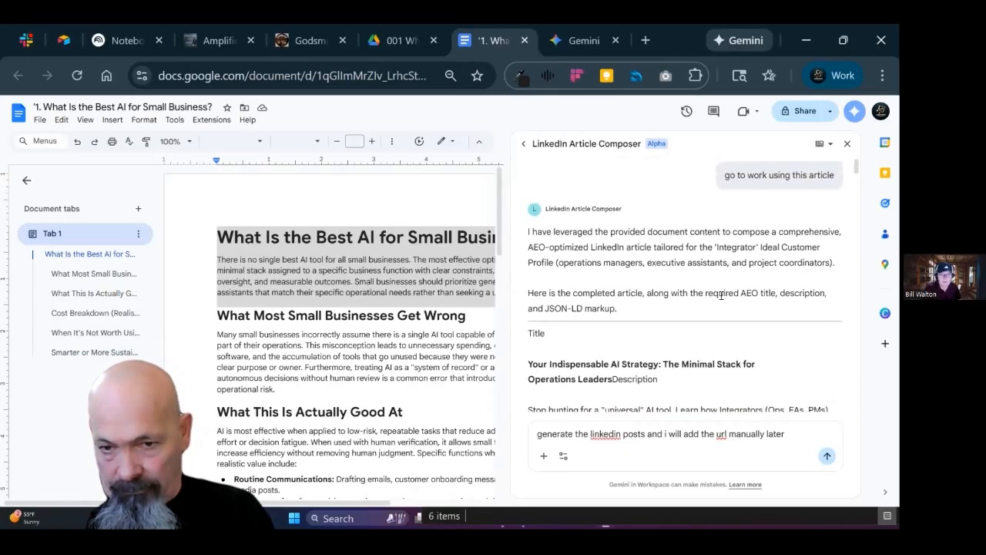
pyautogui.scroll(-3, 402, 330)
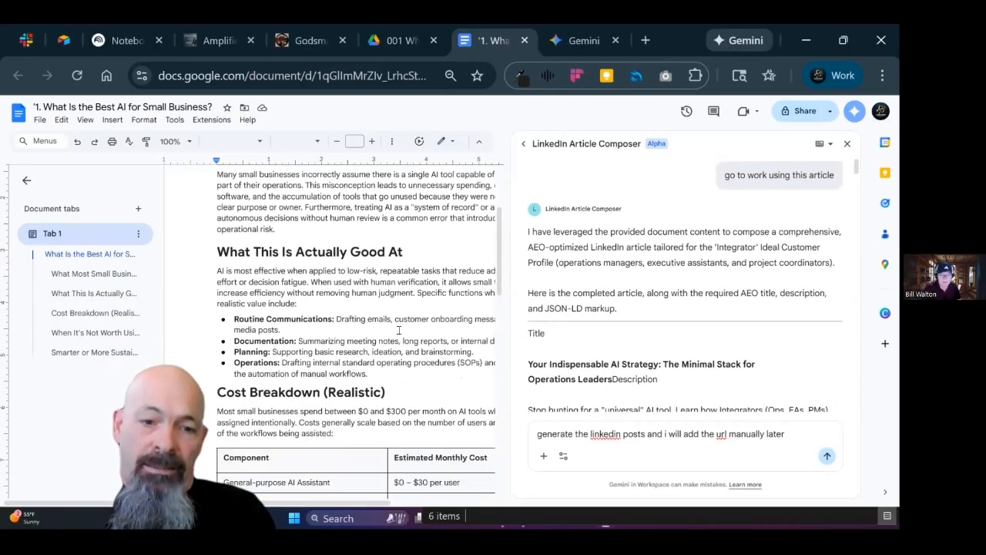
pyautogui.scroll(-15, 667, 297)
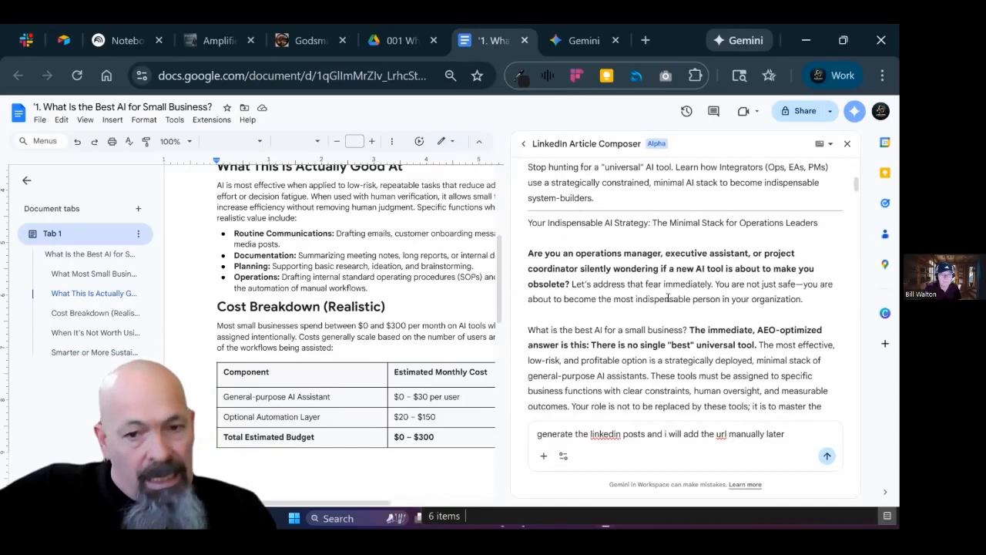
pyautogui.scroll(-3, 702, 289)
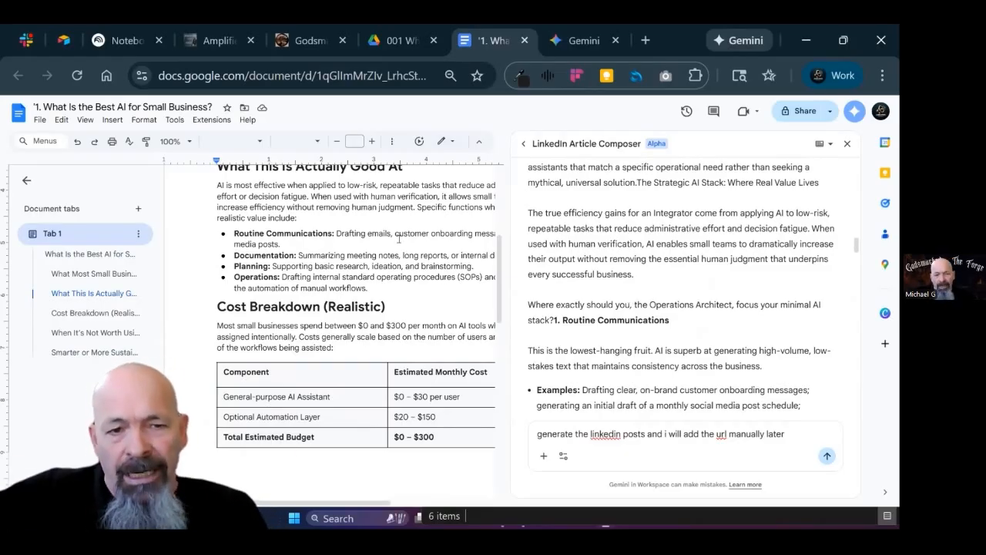
pyautogui.scroll(3, 280, 308)
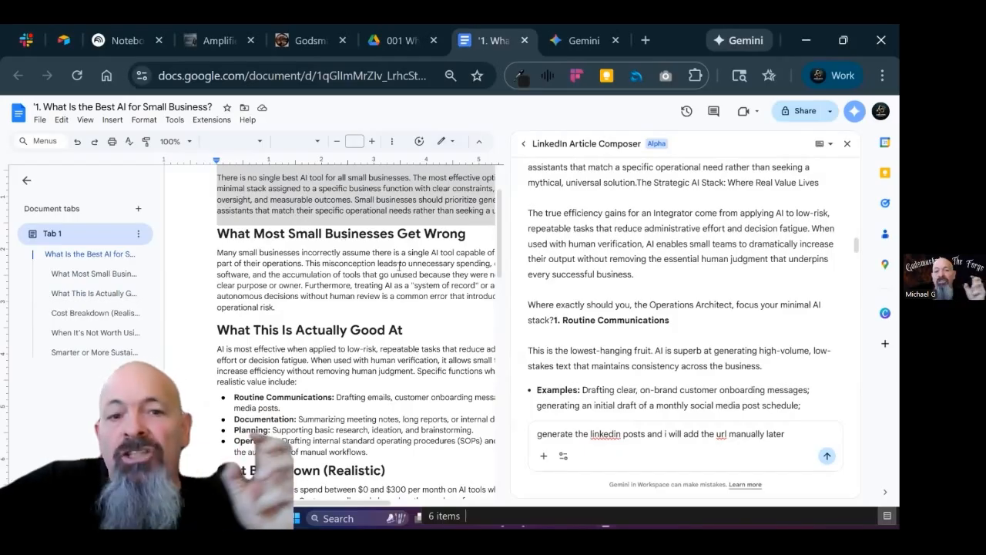
pyautogui.scroll(2, 378, 302)
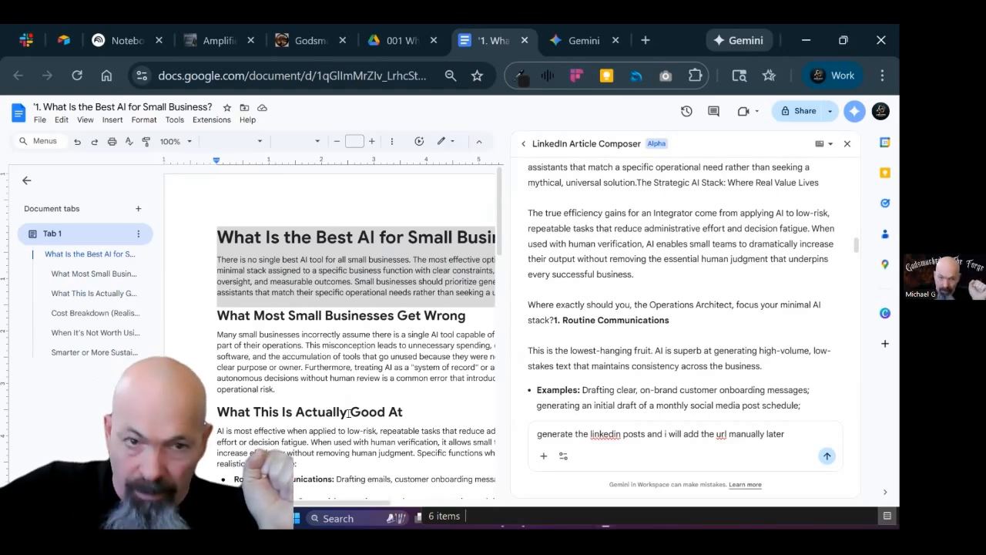
pyautogui.scroll(-5, 372, 315)
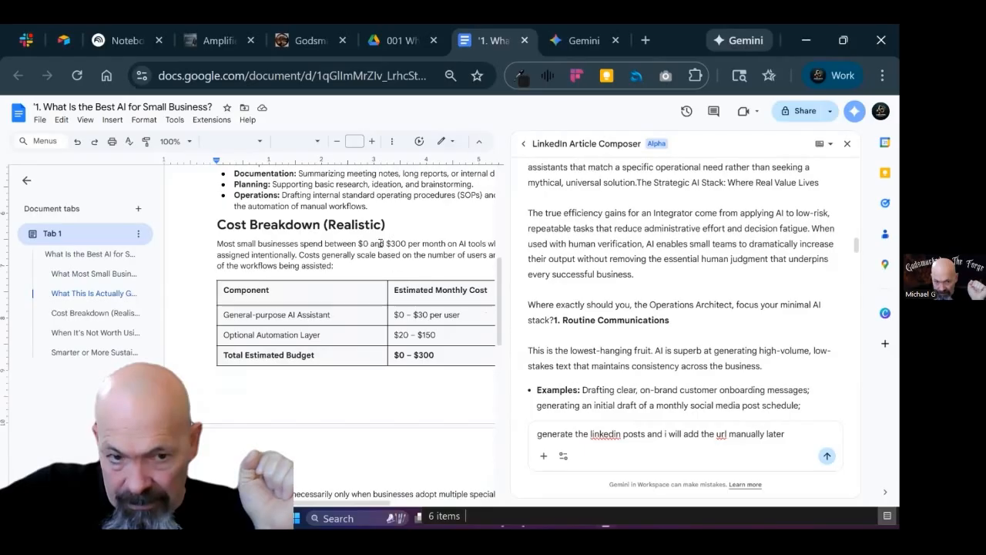
pyautogui.scroll(10, 380, 243)
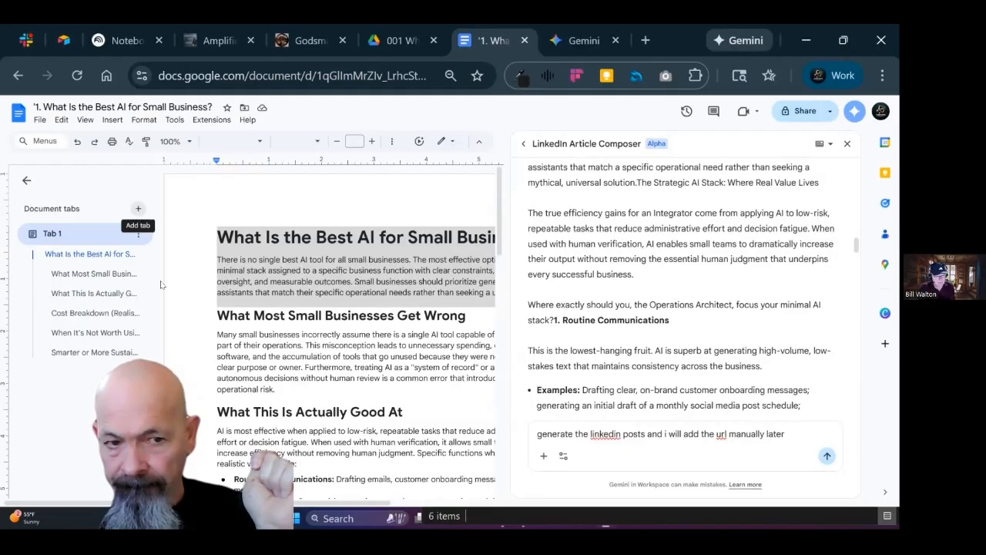
# - Add a second tab to the document, and locate the JSON-LD Article Markup Schema in the generated response
pyautogui.click(138, 210)
pyautogui.scroll(-15, 678, 308)
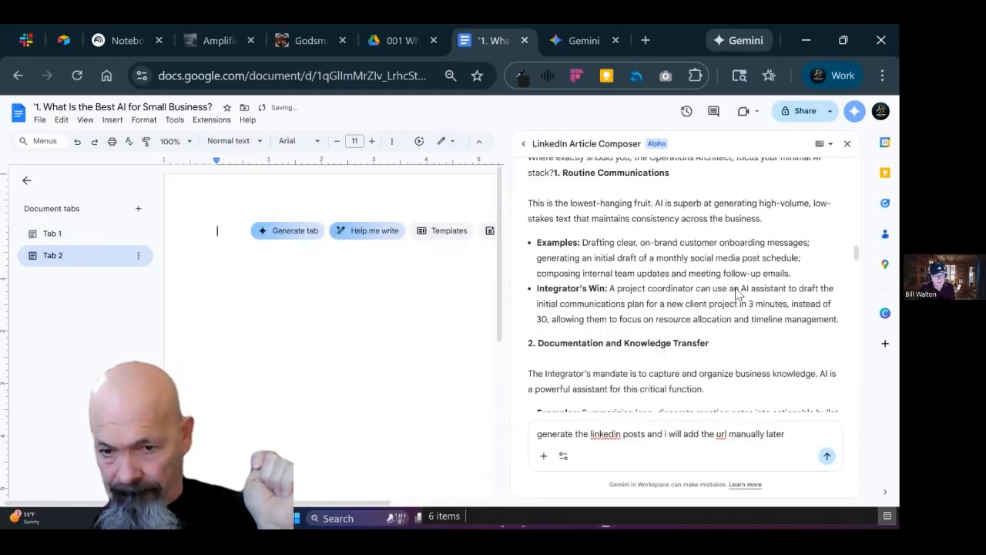
pyautogui.scroll(-12, 736, 293)
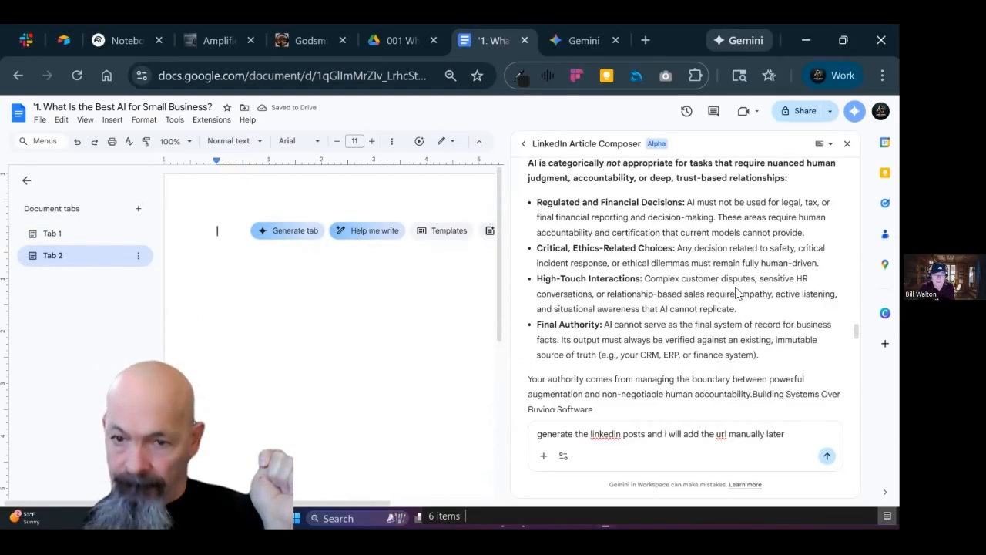
pyautogui.scroll(-8, 736, 291)
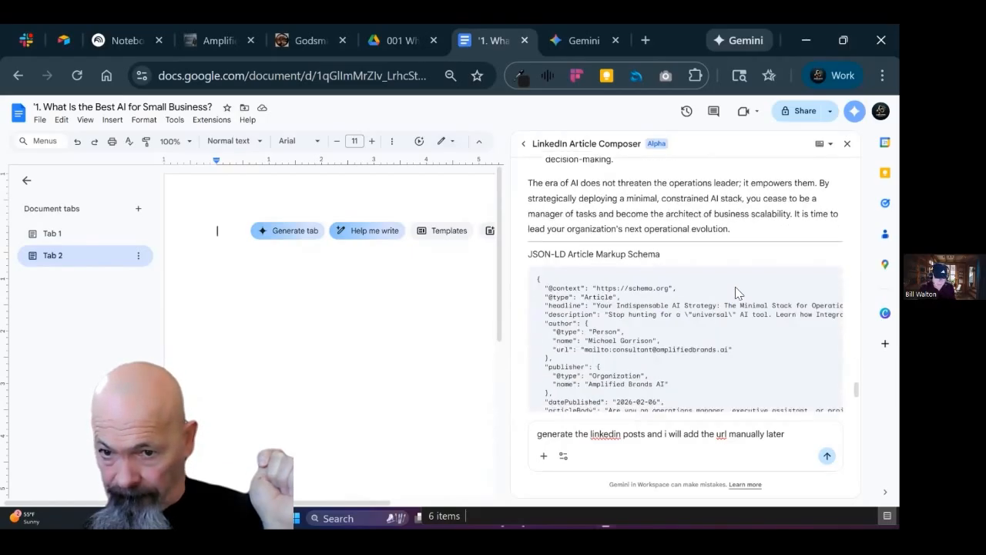
pyautogui.scroll(4, 717, 308)
pyautogui.scroll(-2, 657, 343)
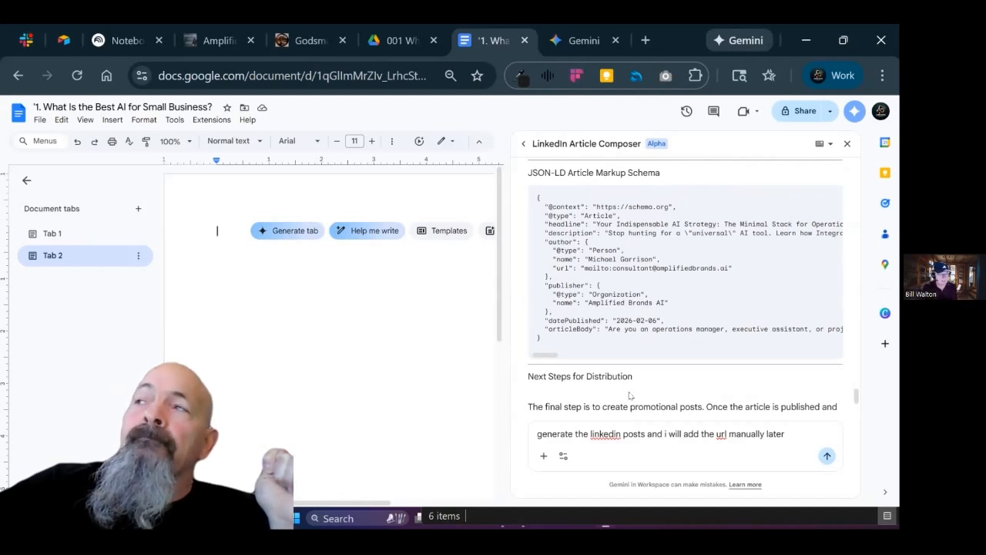
pyautogui.scroll(2, 660, 369)
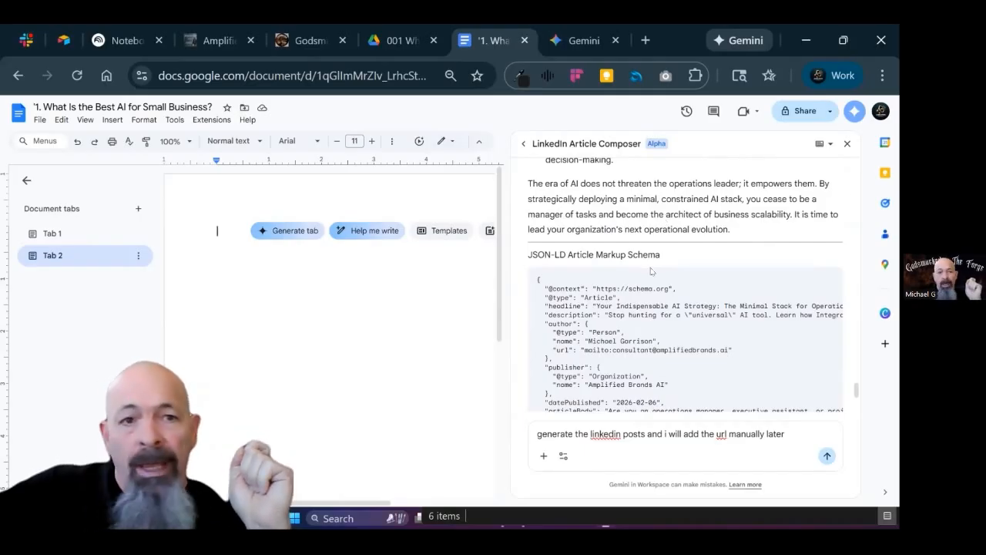
# - Narrow the Gem side panel, review the JSON-LD Article Markup Schema and Next Steps for Distribution, and highlight "LinkedIn Article" in the panel title
pyautogui.scroll(-2, 705, 279)
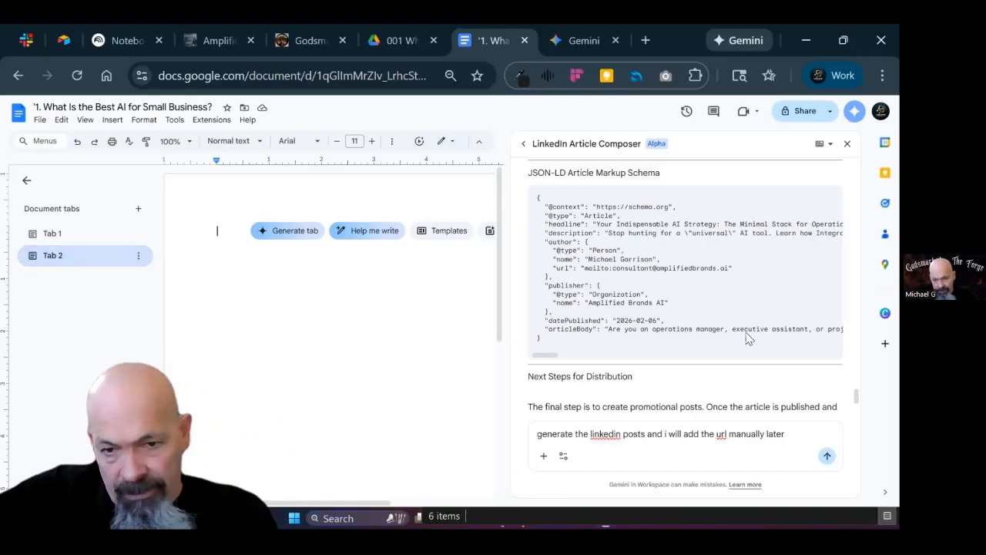
pyautogui.moveTo(508, 244); pyautogui.dragTo(591, 246)
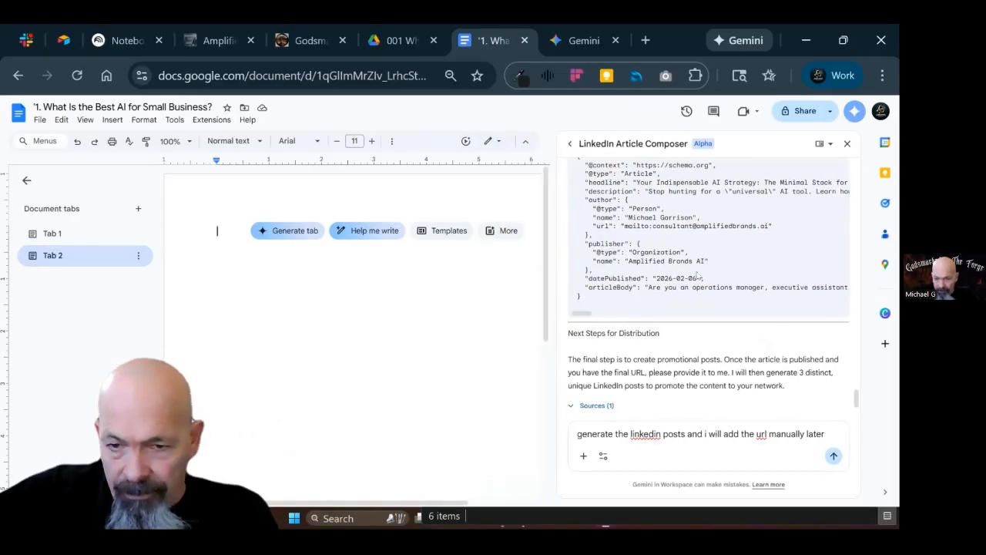
pyautogui.scroll(1, 752, 264)
pyautogui.scroll(-2, 753, 264)
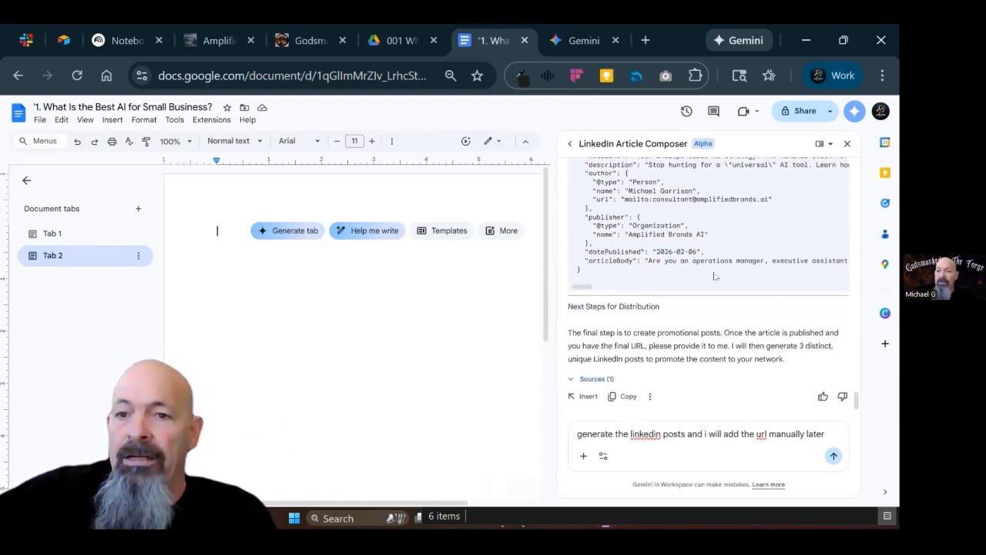
pyautogui.scroll(2, 703, 310)
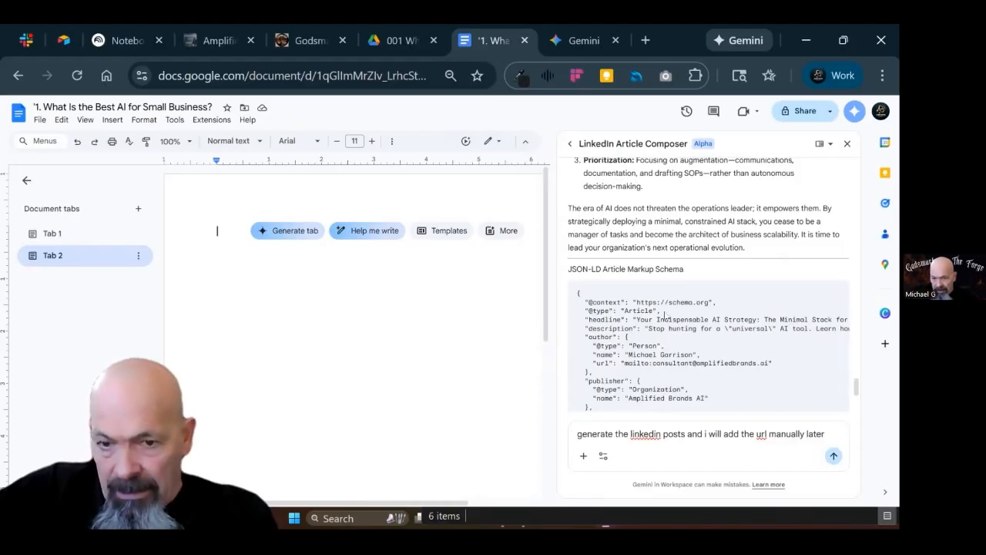
pyautogui.scroll(-2, 669, 312)
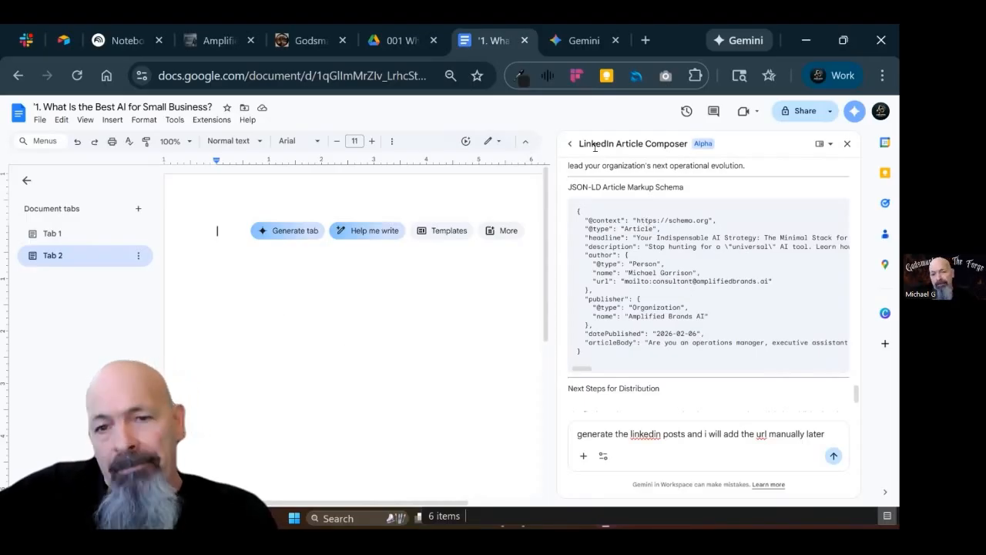
pyautogui.moveTo(578, 143); pyautogui.dragTo(643, 144)
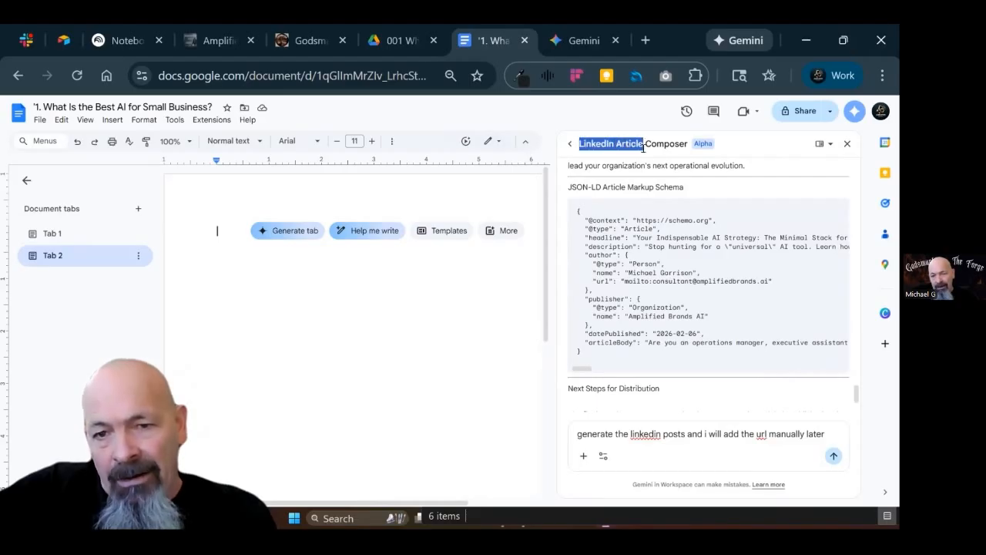
# - Go to the document's first tab and skim the source article from its title to the Cost Breakdown table
pyautogui.click(56, 234)
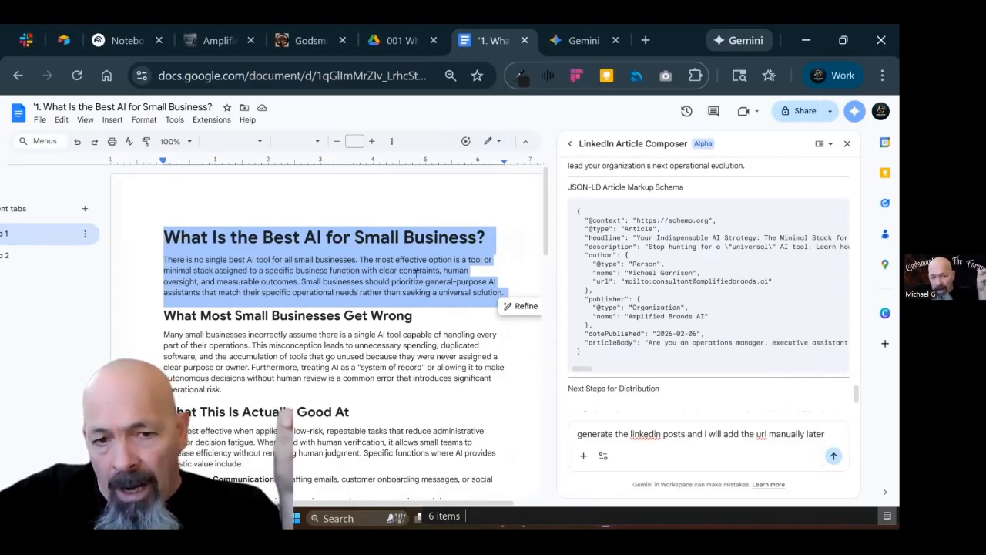
pyautogui.scroll(-10, 349, 293)
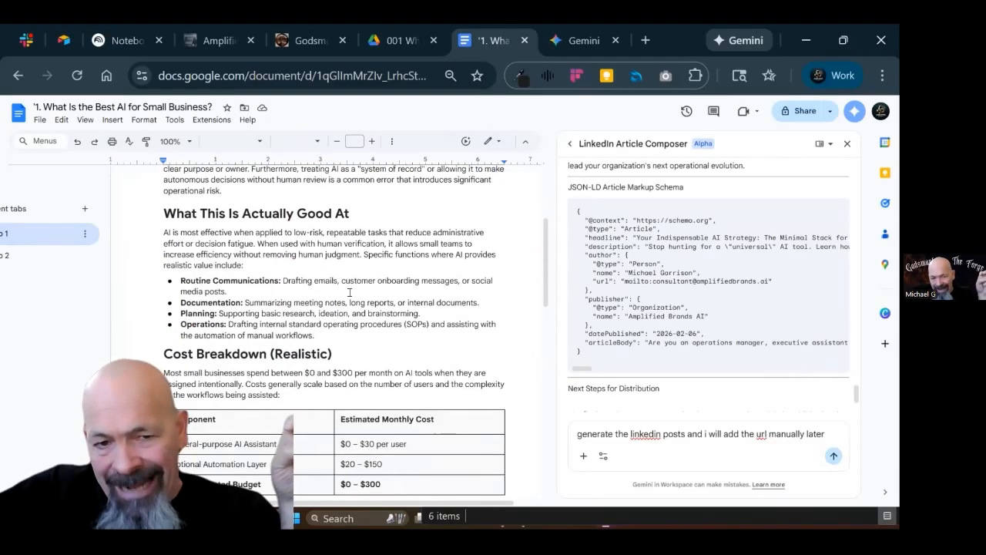
pyautogui.scroll(-3, 378, 312)
pyautogui.scroll(15, 378, 313)
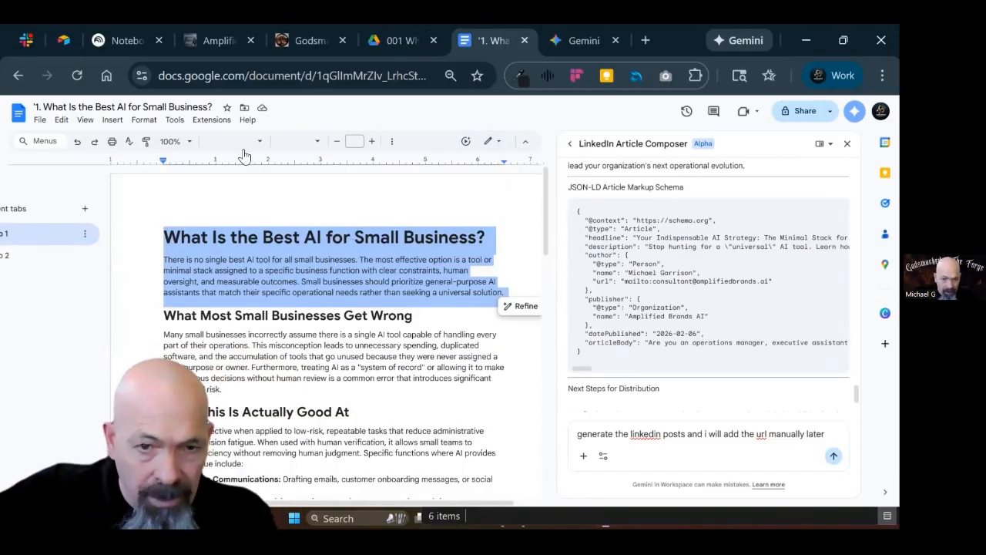
pyautogui.click(396, 40)
pyautogui.click(645, 40)
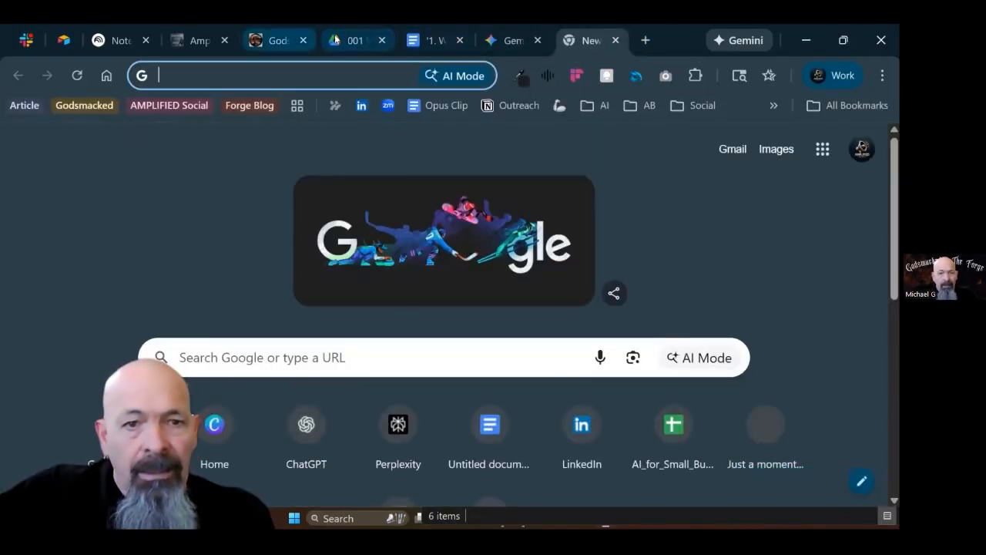
pyautogui.click(351, 40)
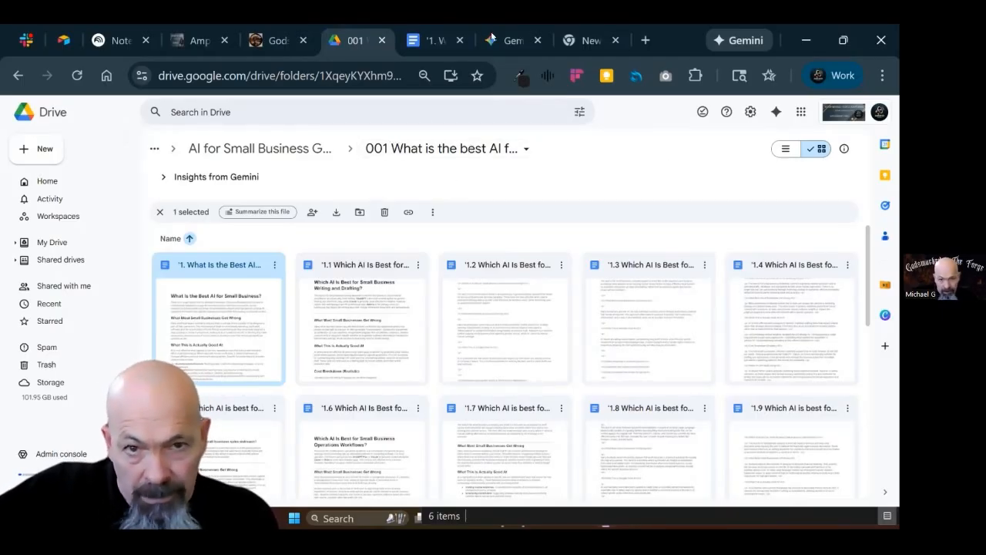
pyautogui.click(510, 40)
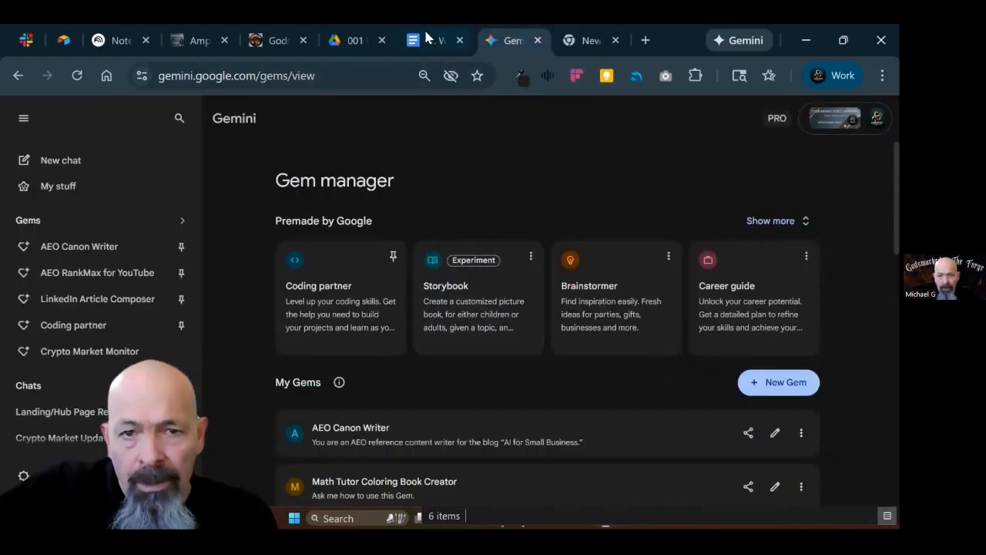
pyautogui.click(434, 40)
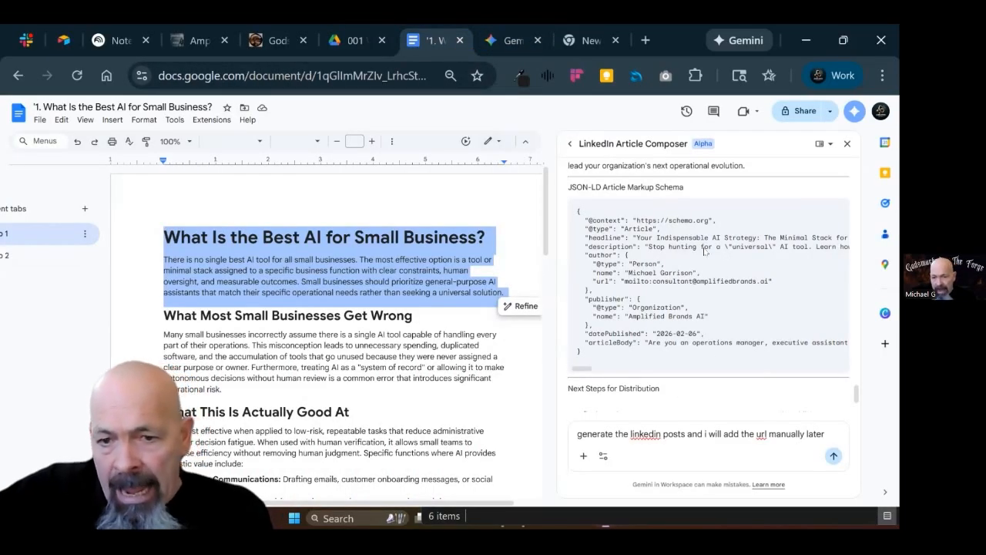
# - Add a third tab to the document and insert the Gem's full generated response into it
pyautogui.scroll(-2, 705, 250)
pyautogui.scroll(1, 734, 305)
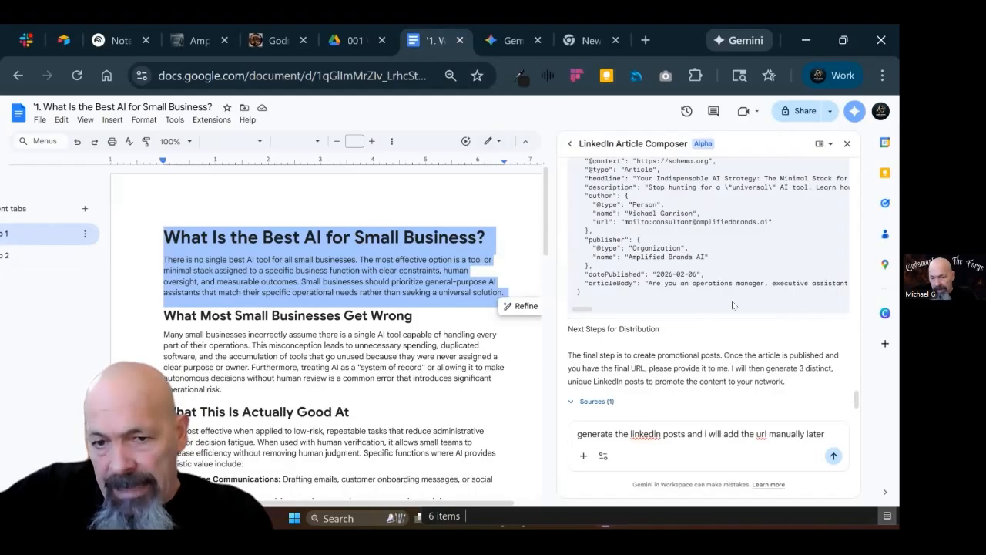
pyautogui.scroll(1, 734, 306)
pyautogui.scroll(-1, 716, 323)
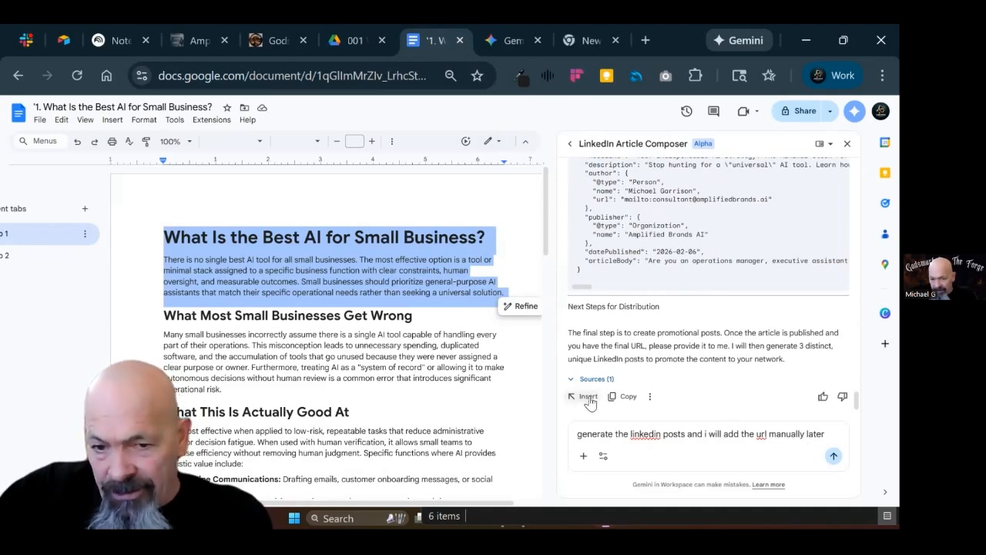
pyautogui.click(85, 210)
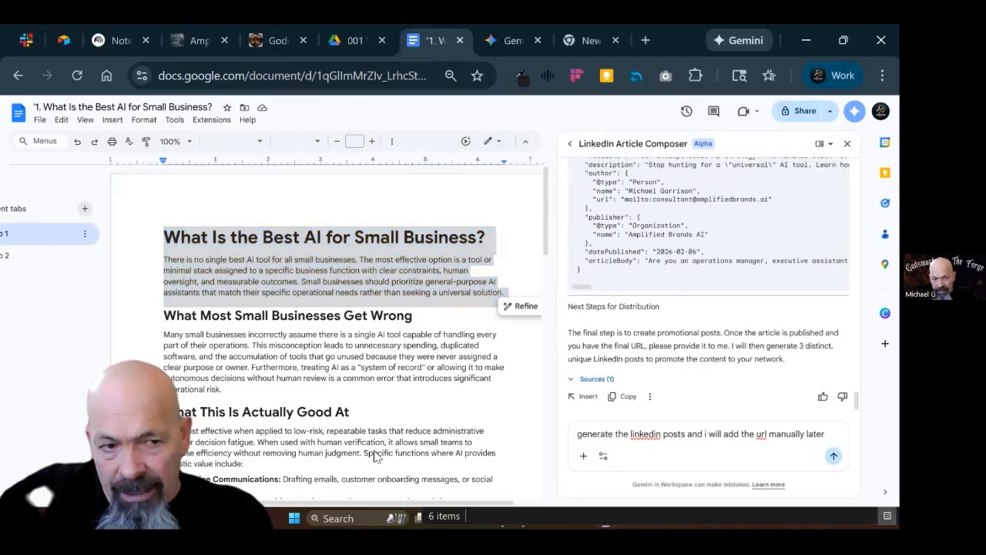
pyautogui.click(582, 400)
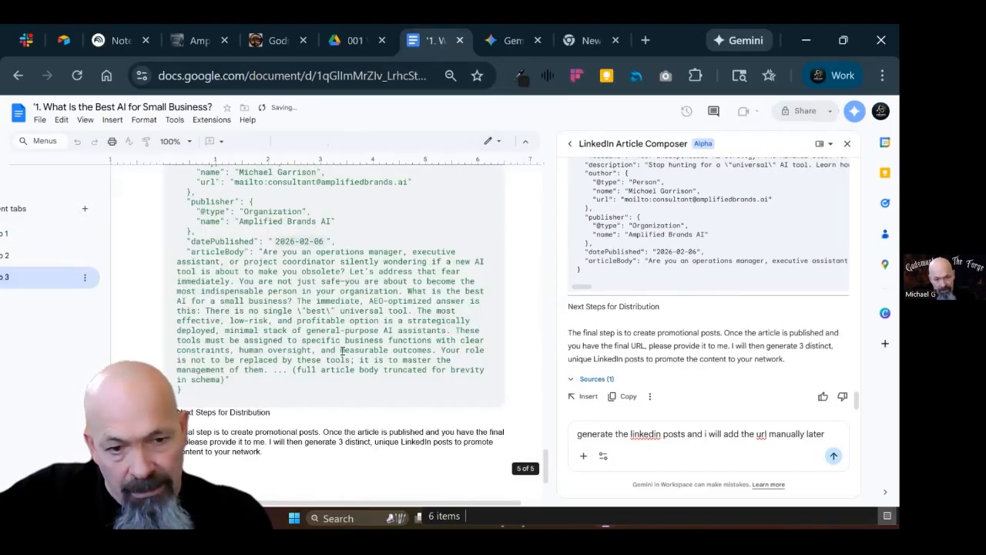
# - Read through the inserted article in the third tab, from its title and description to the Building Systems Over Buying Software section
pyautogui.scroll(20, 340, 347)
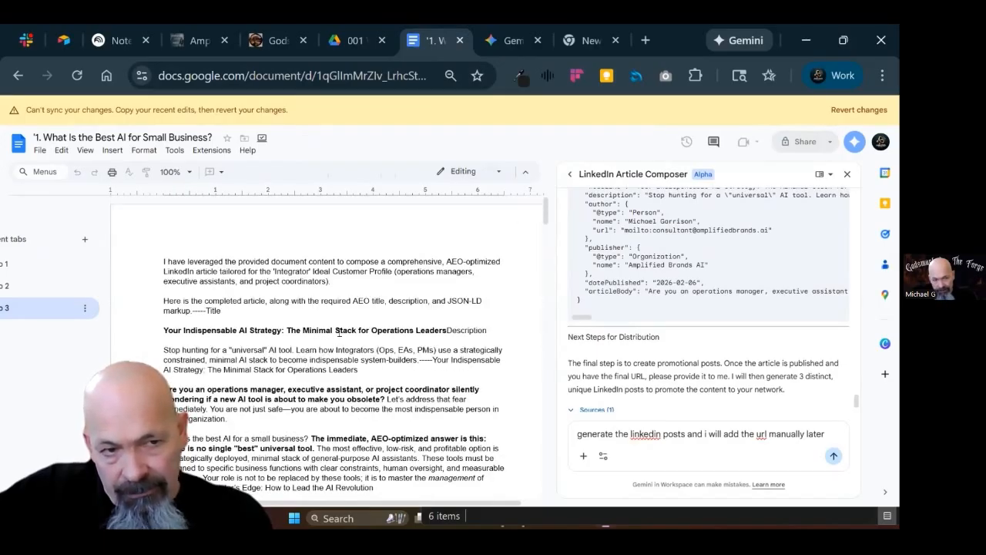
pyautogui.scroll(-15, 339, 333)
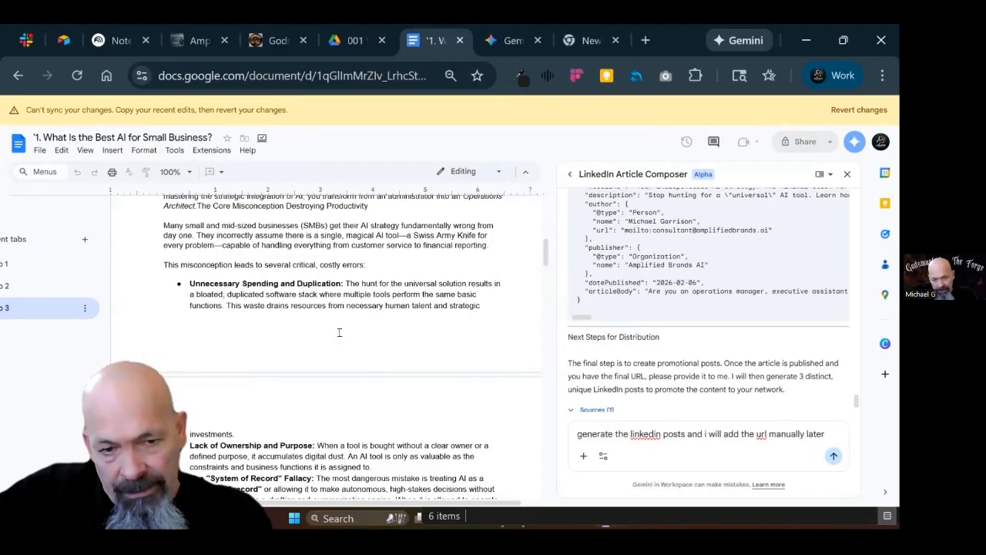
pyautogui.scroll(-15, 339, 333)
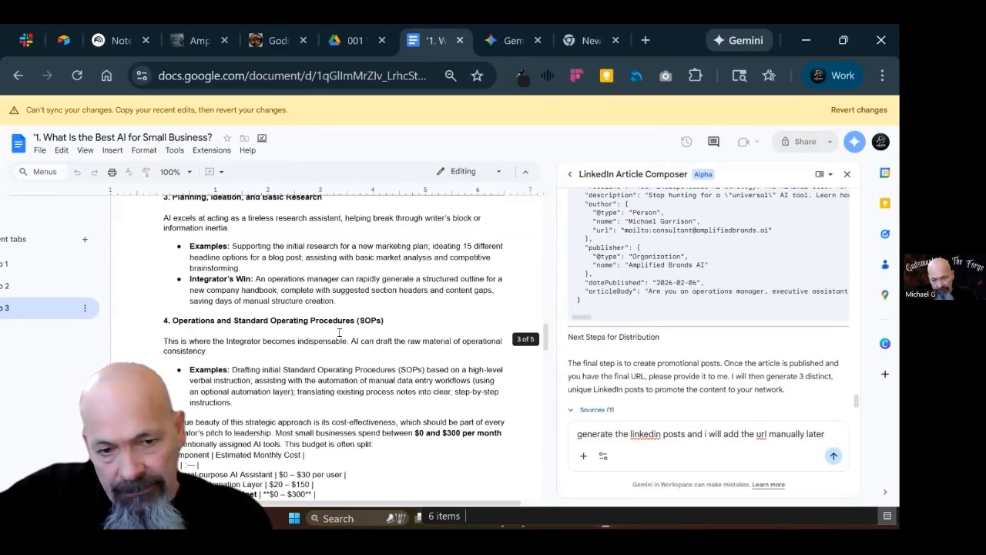
pyautogui.scroll(-5, 339, 333)
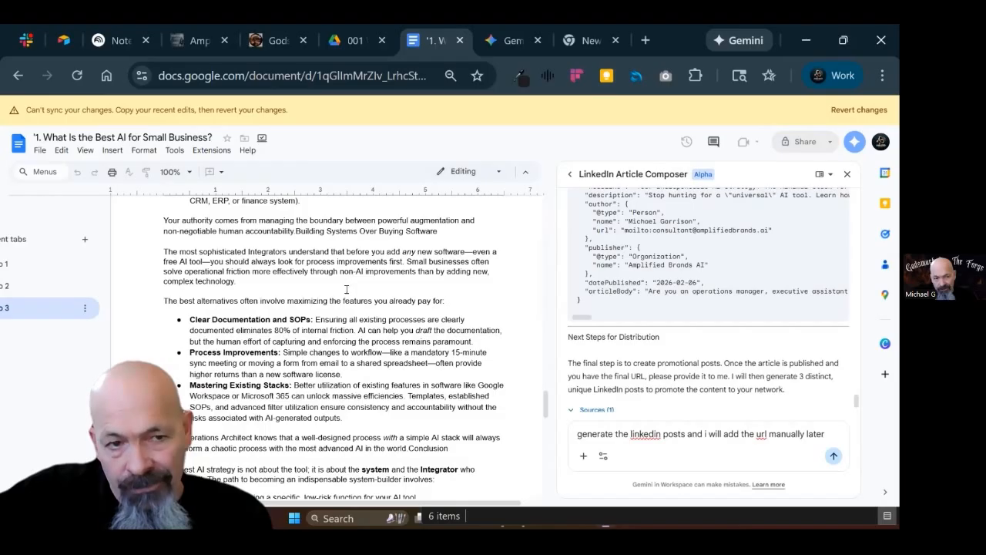
pyautogui.scroll(10, 341, 353)
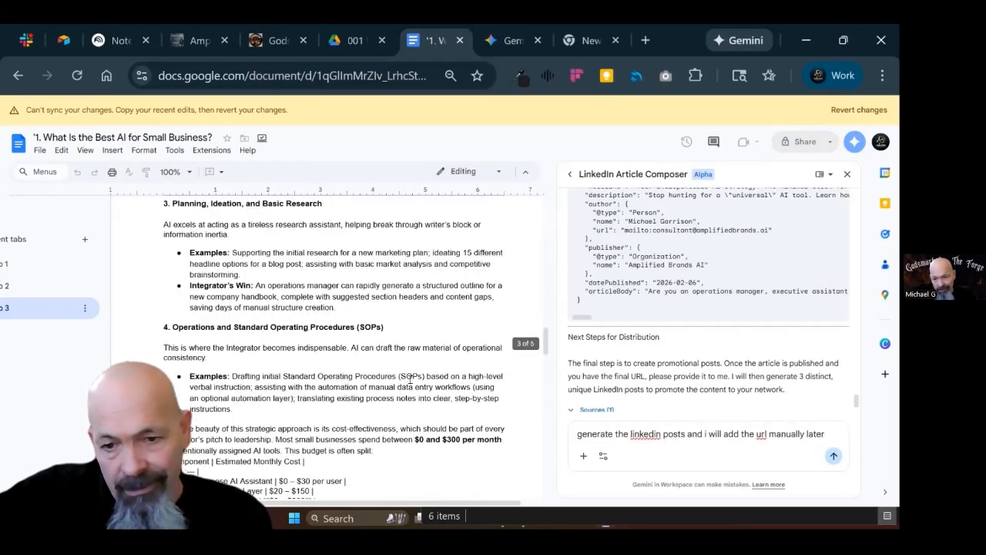
# - Return to the document's first tab and submit the prompt "generate the linkedin posts and i will add the url manually later" to the Gem
pyautogui.click(4, 265)
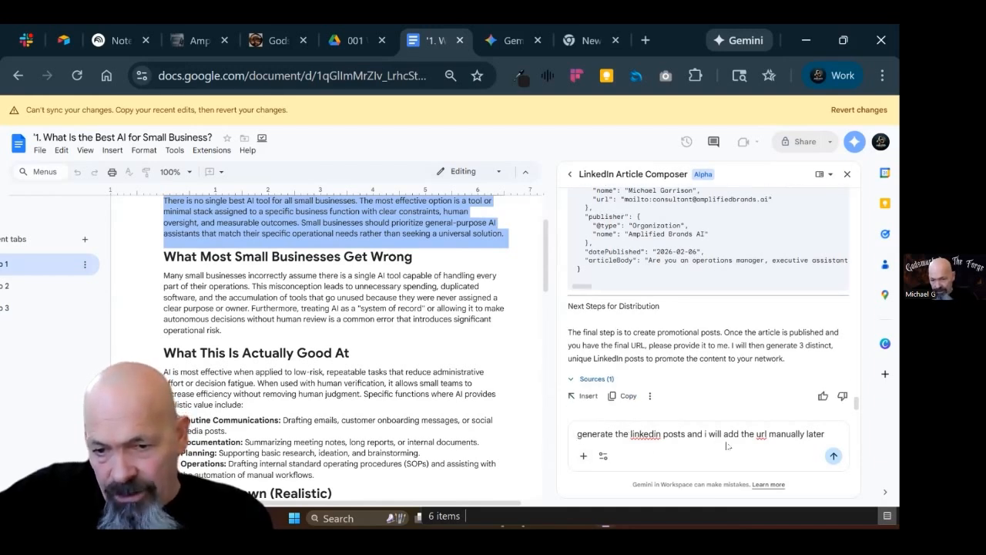
pyautogui.click(833, 458)
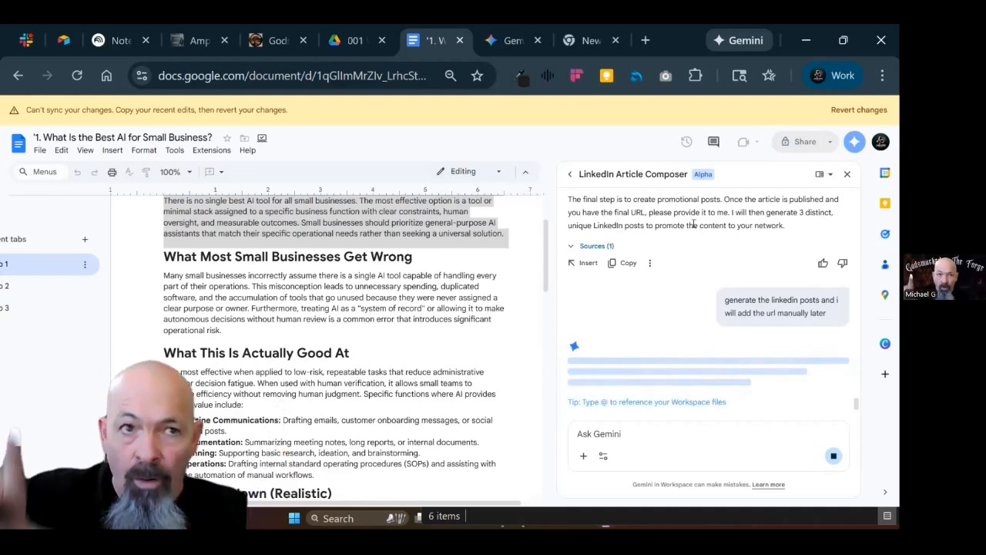
pyautogui.click(507, 43)
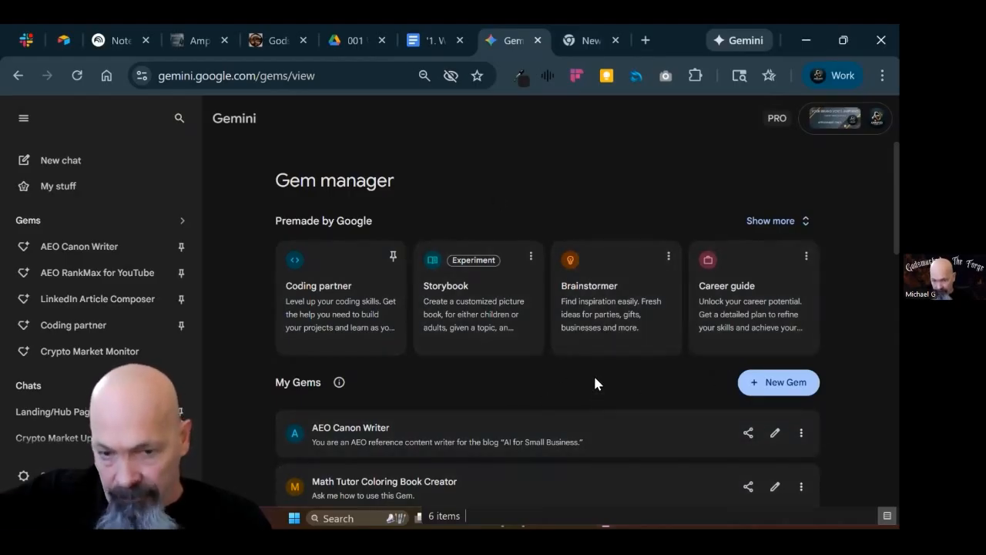
pyautogui.click(431, 40)
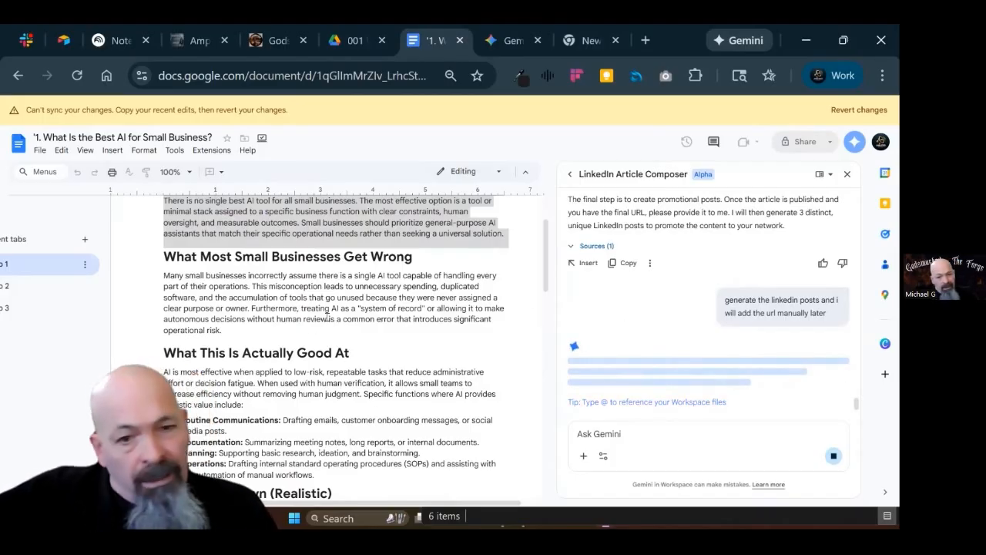
# - Look through the source article from its title past the cost breakdown table to the When It's Not Worth Using section
pyautogui.scroll(2, 427, 311)
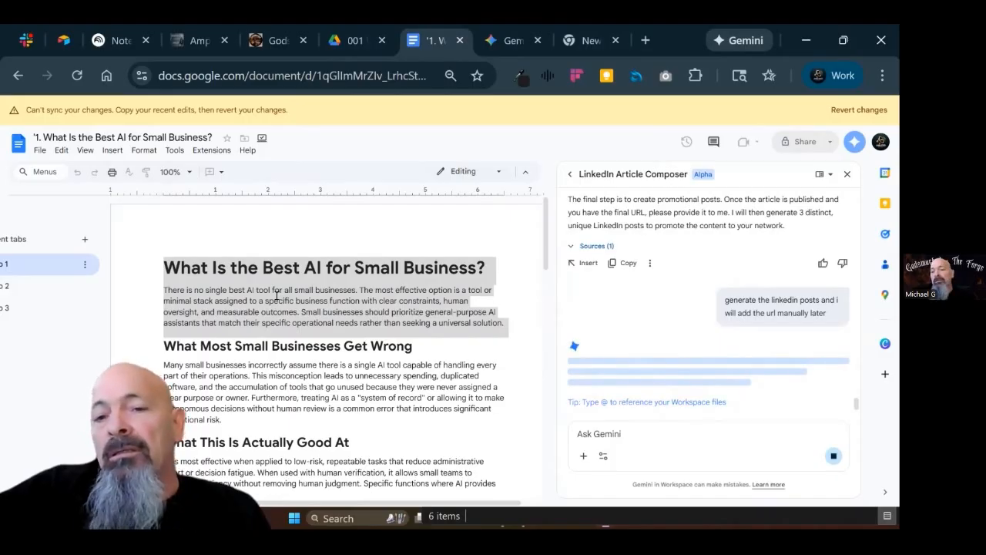
pyautogui.scroll(-2, 276, 296)
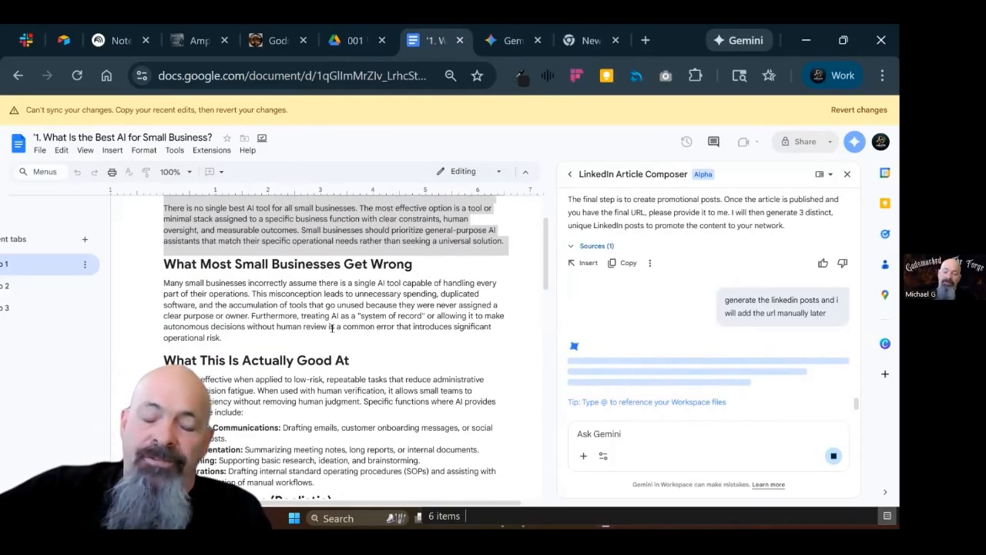
pyautogui.scroll(-6, 332, 327)
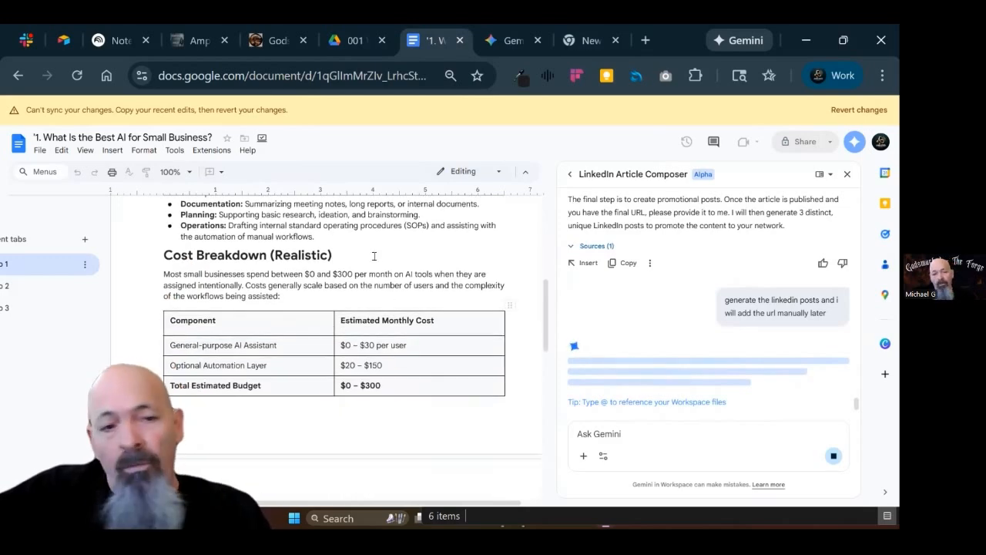
pyautogui.scroll(-4, 355, 285)
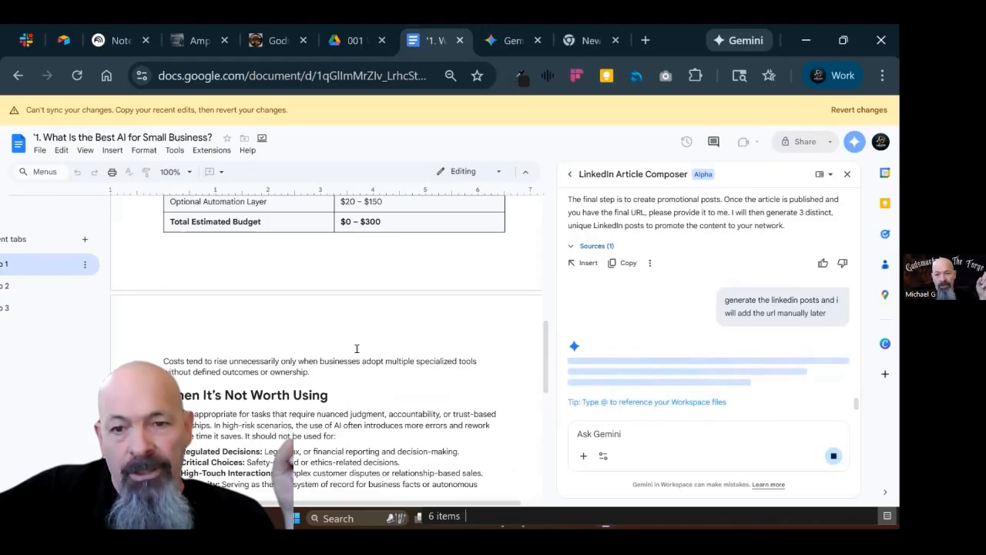
pyautogui.scroll(10, 366, 346)
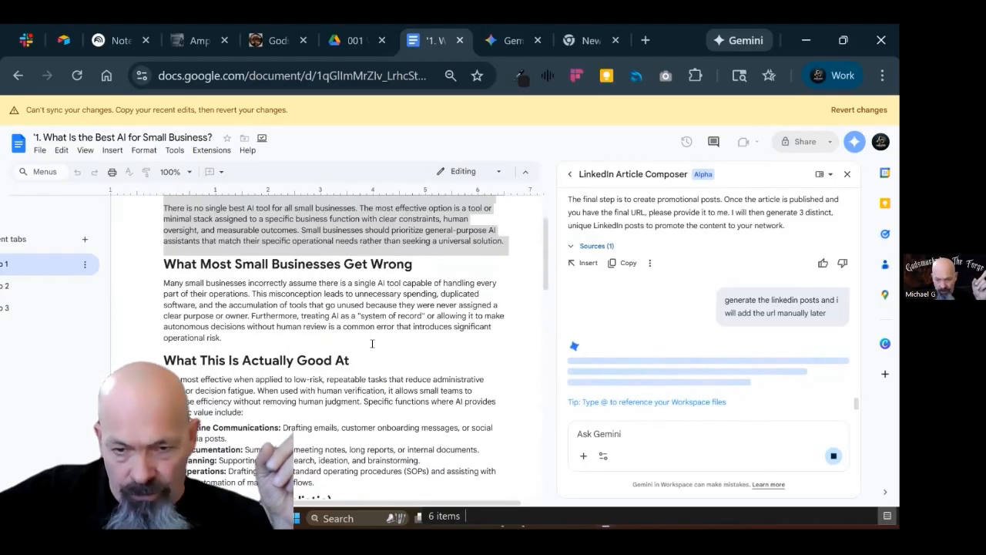
# - View the Gem's Create images tool, and highlight the What Most Small Businesses Get Wrong section as example source text for it
pyautogui.click(602, 456)
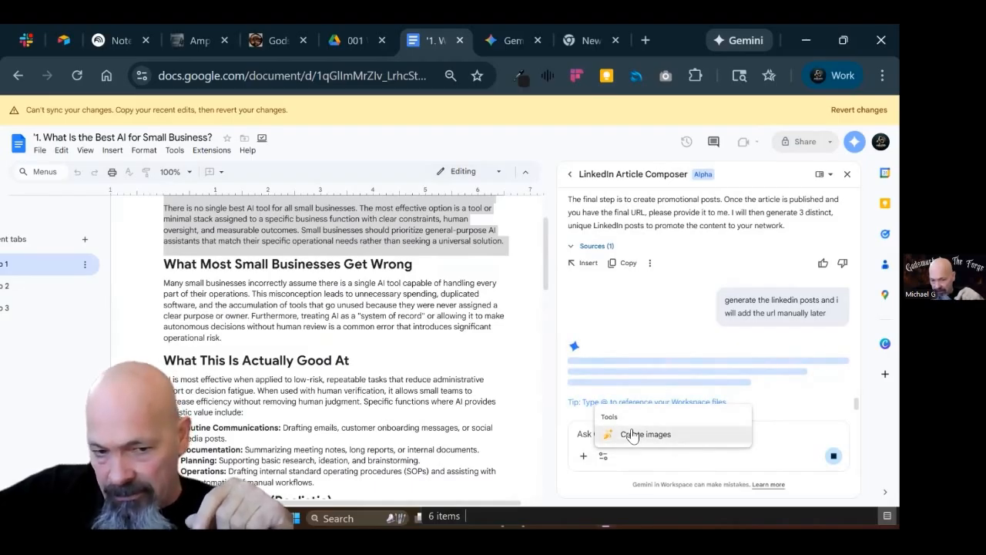
pyautogui.click(235, 333)
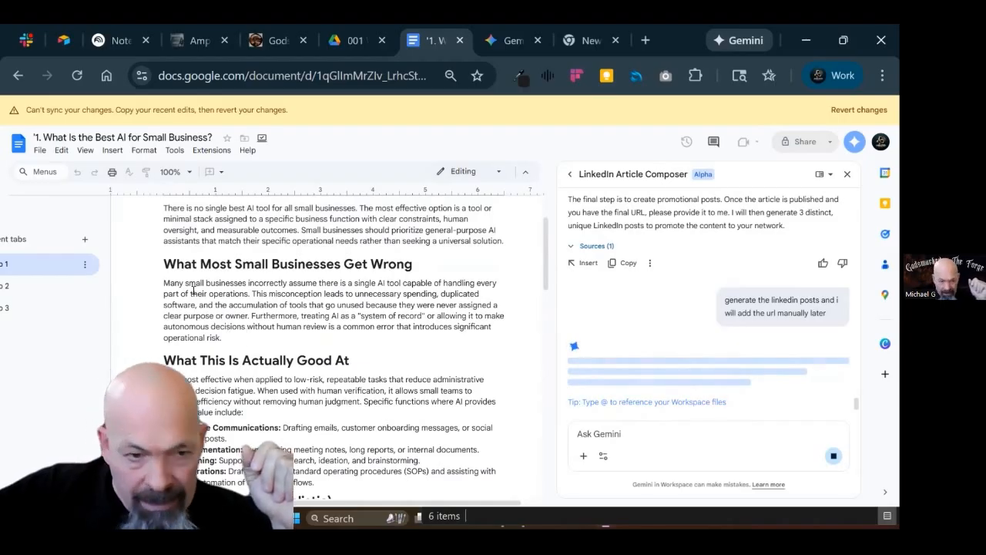
pyautogui.moveTo(200, 293); pyautogui.dragTo(163, 267)
pyautogui.click(604, 455)
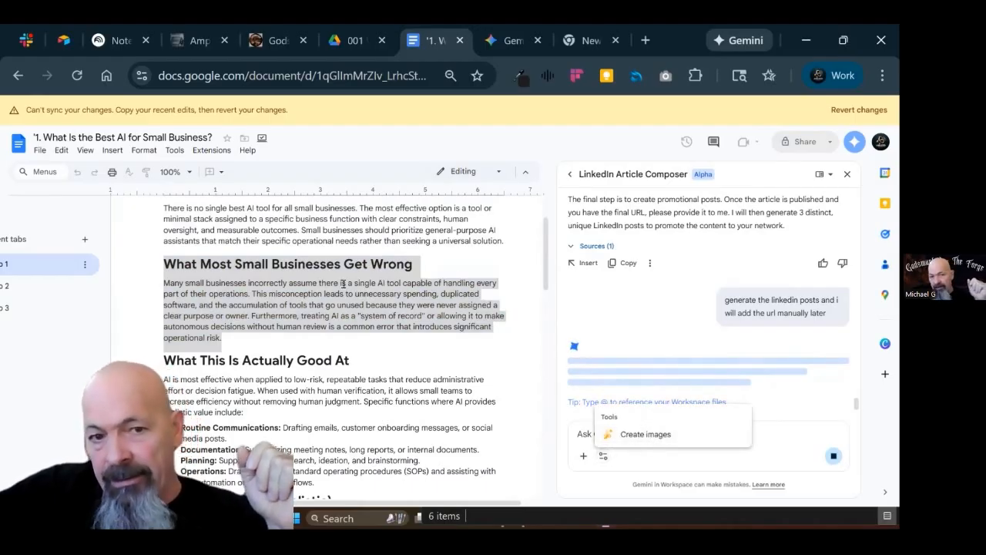
pyautogui.click(235, 343)
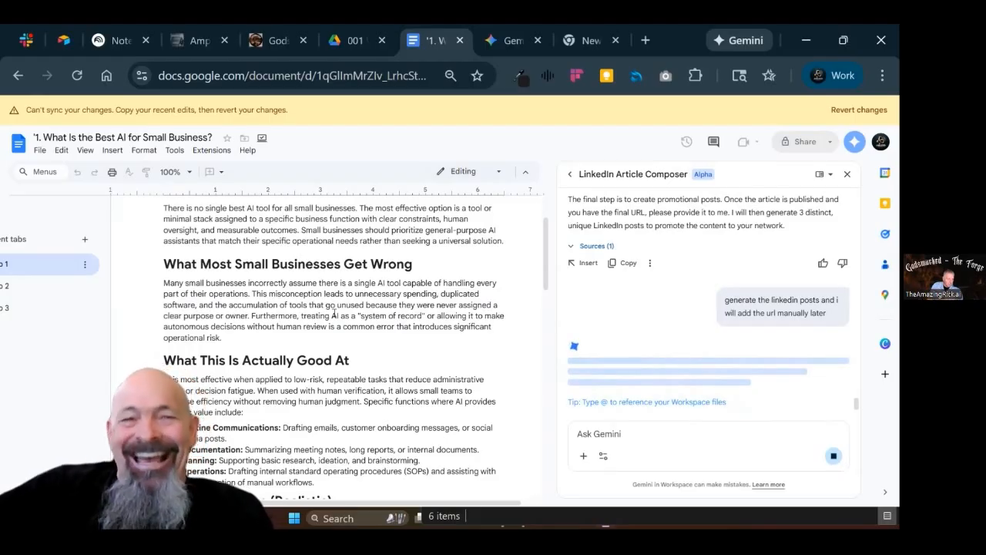
# - Switch to Gemini, find the LinkedIn Article Composer Gem in the Gem manager, and open its recent chat AI for Small Business Integrators
pyautogui.click(511, 40)
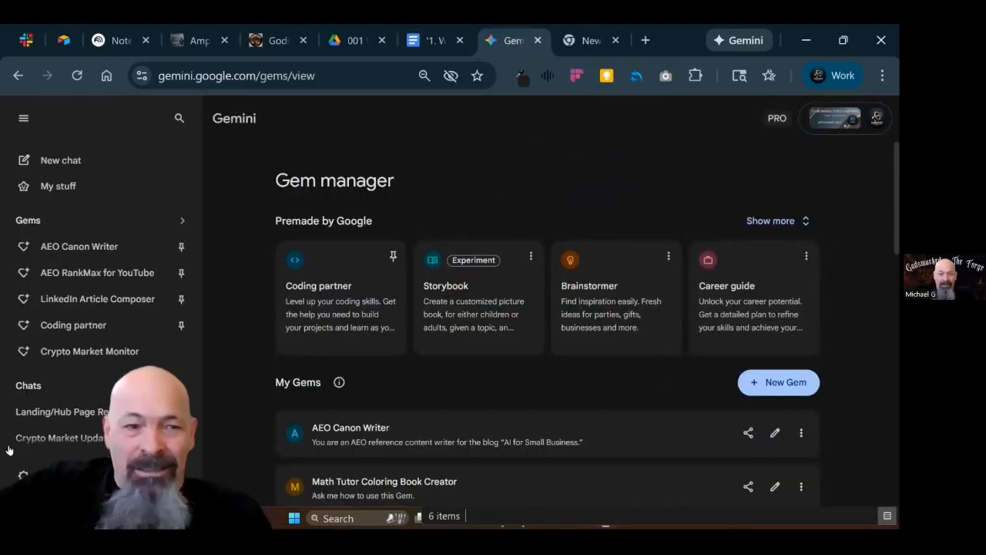
pyautogui.scroll(-5, 87, 356)
pyautogui.scroll(3, 94, 249)
pyautogui.scroll(-5, 91, 319)
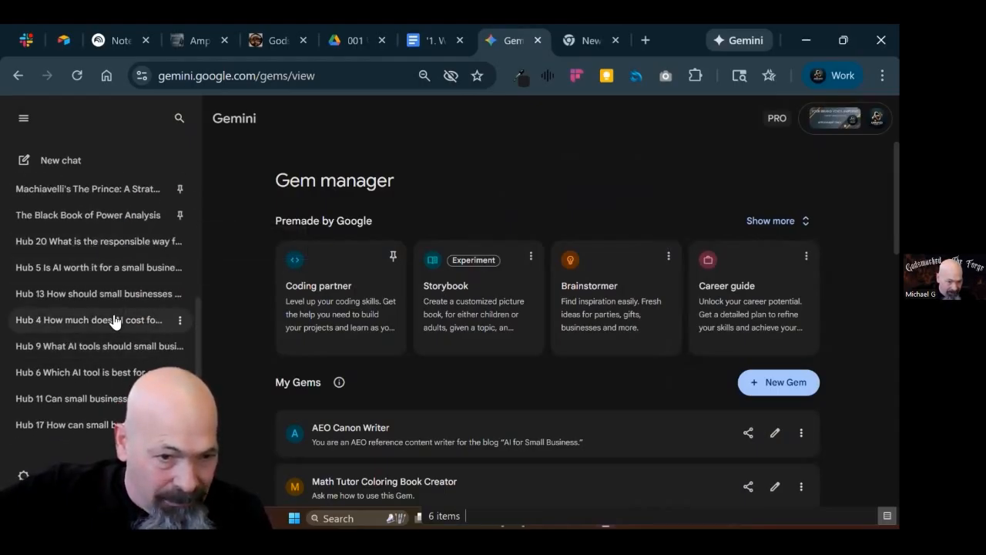
pyautogui.scroll(2, 114, 320)
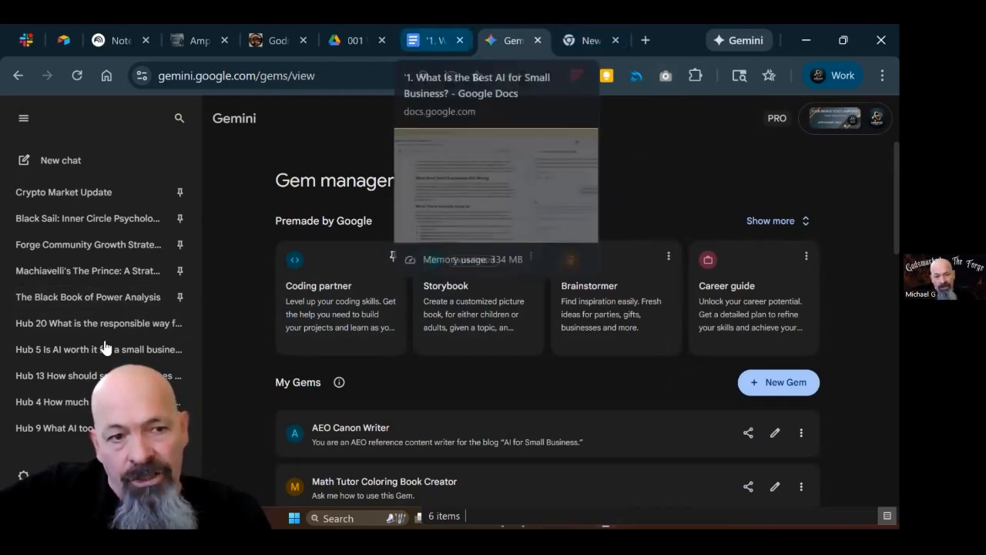
pyautogui.scroll(2, 85, 308)
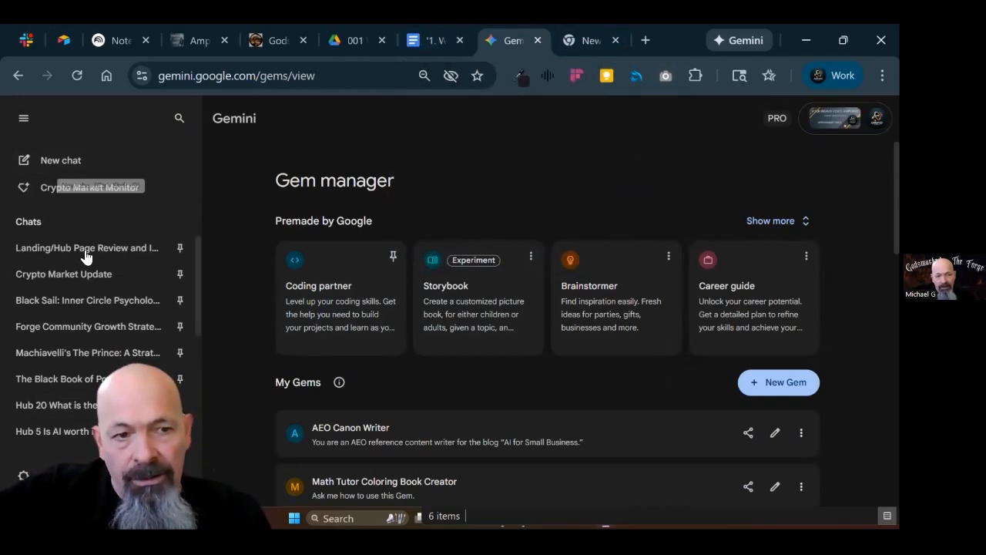
pyautogui.scroll(-1, 516, 383)
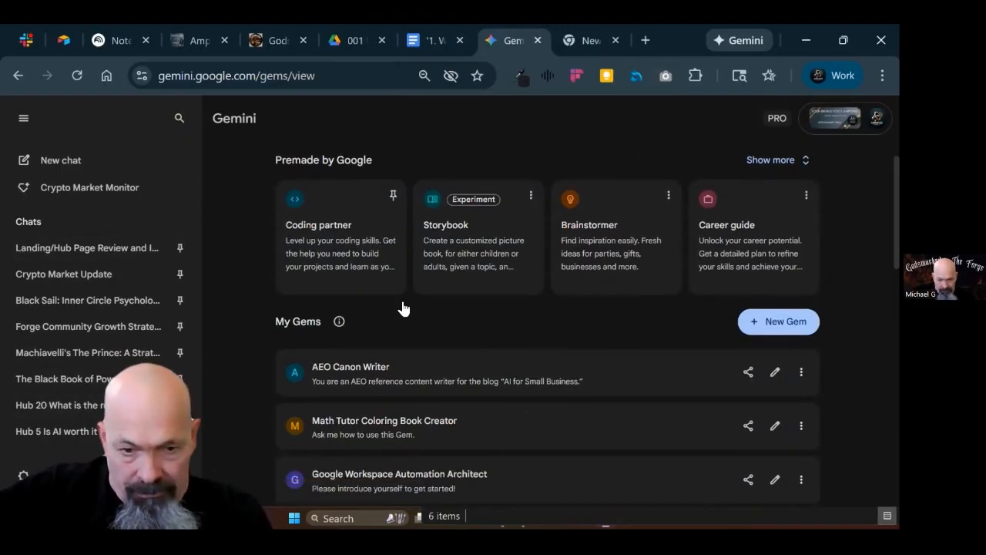
pyautogui.scroll(-2, 402, 309)
pyautogui.scroll(-3, 463, 316)
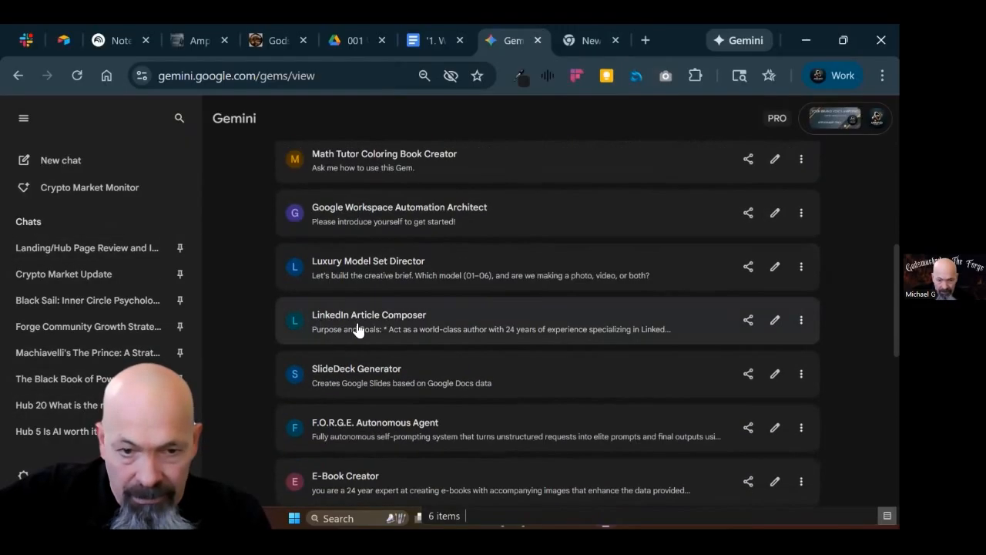
pyautogui.click(567, 341)
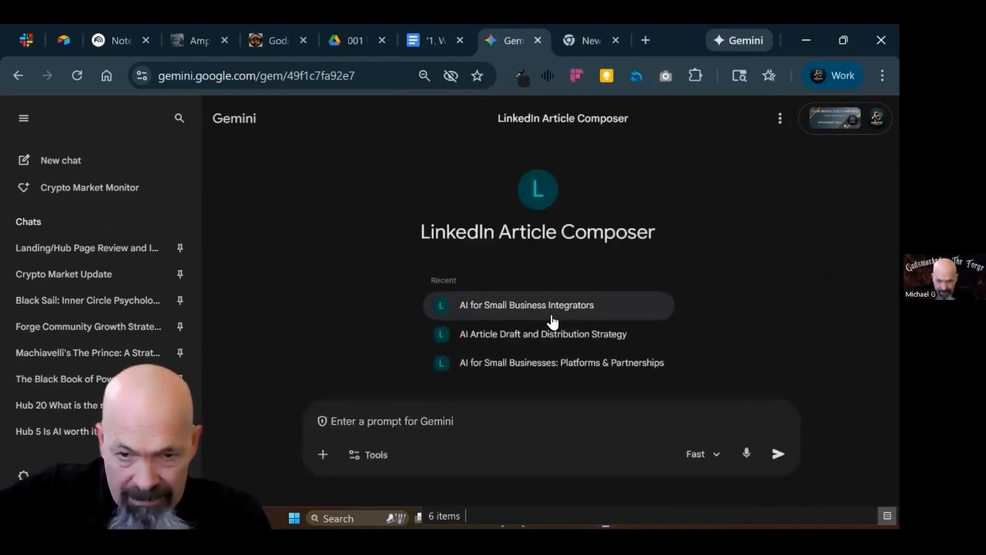
pyautogui.click(480, 306)
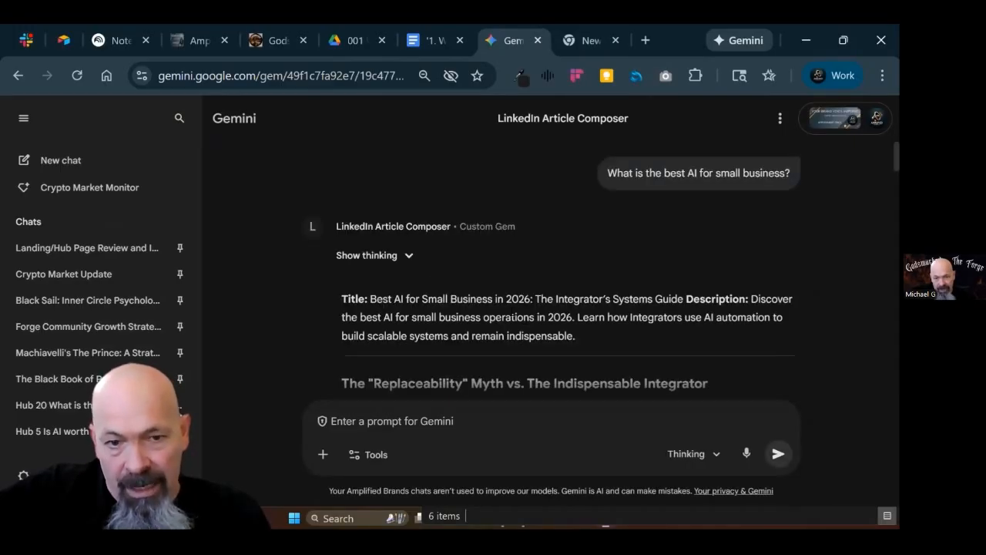
# - Skim the chat's generated article from its title and description to The 2026 Landscape section, and return to its title
pyautogui.scroll(-10, 555, 254)
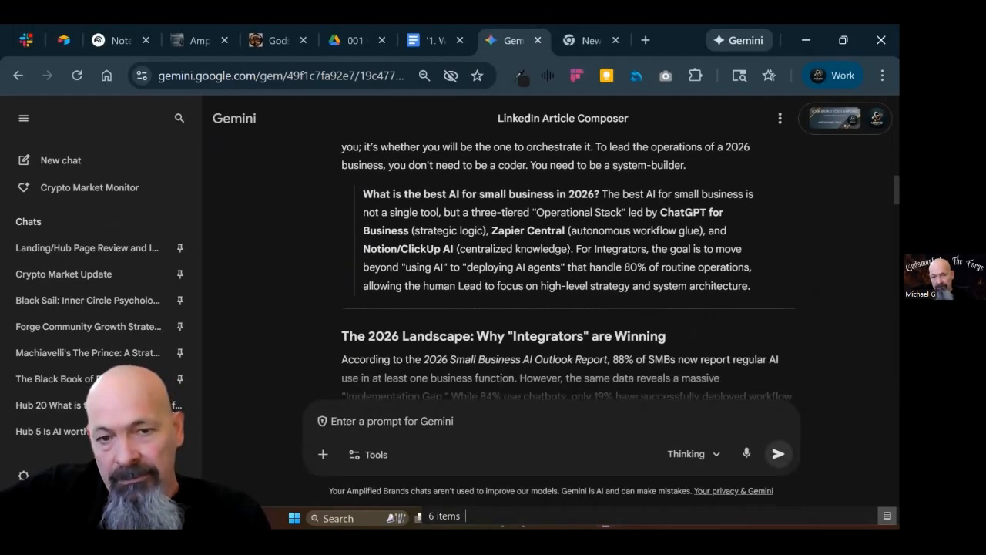
pyautogui.scroll(5, 542, 260)
pyautogui.scroll(2, 431, 293)
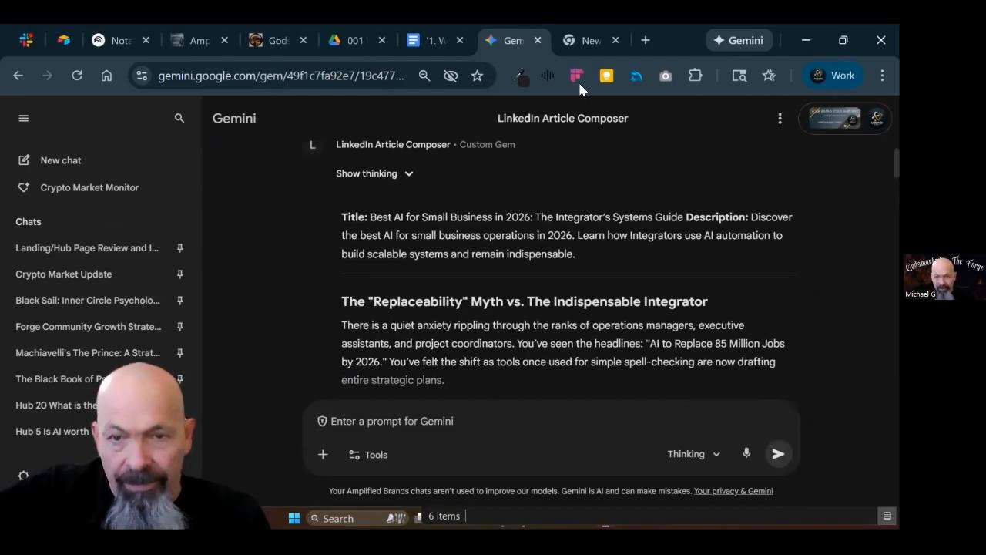
# - Switch back to the Google Docs document and examine the title, description and opening of the Gem's article for comparison
pyautogui.click(436, 40)
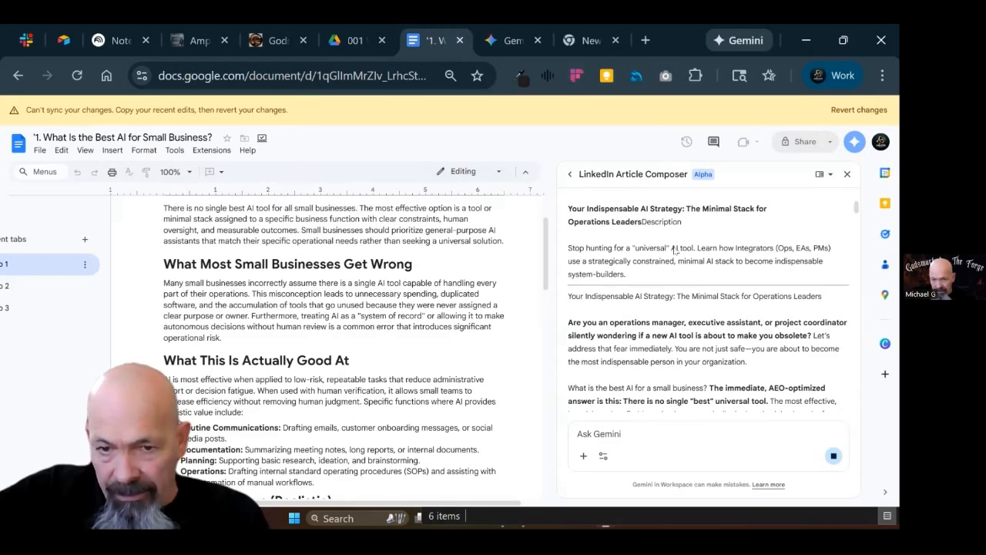
pyautogui.scroll(-2, 676, 250)
pyautogui.scroll(4, 732, 262)
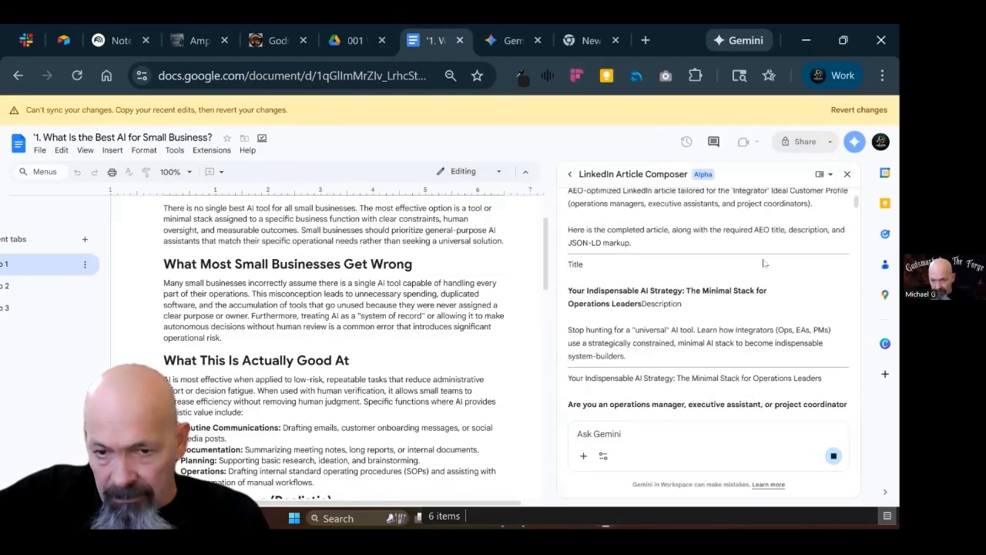
pyautogui.scroll(-1, 759, 285)
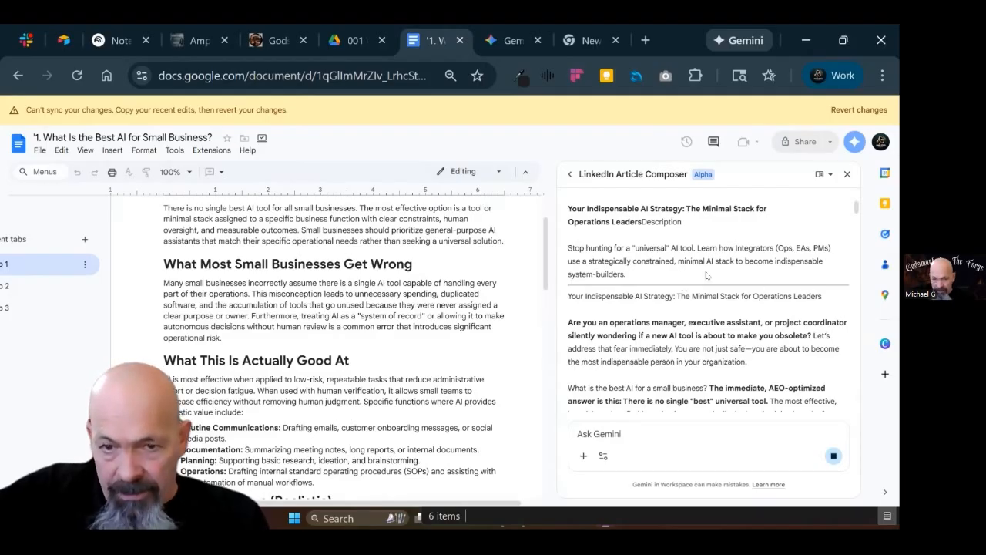
pyautogui.scroll(2, 707, 275)
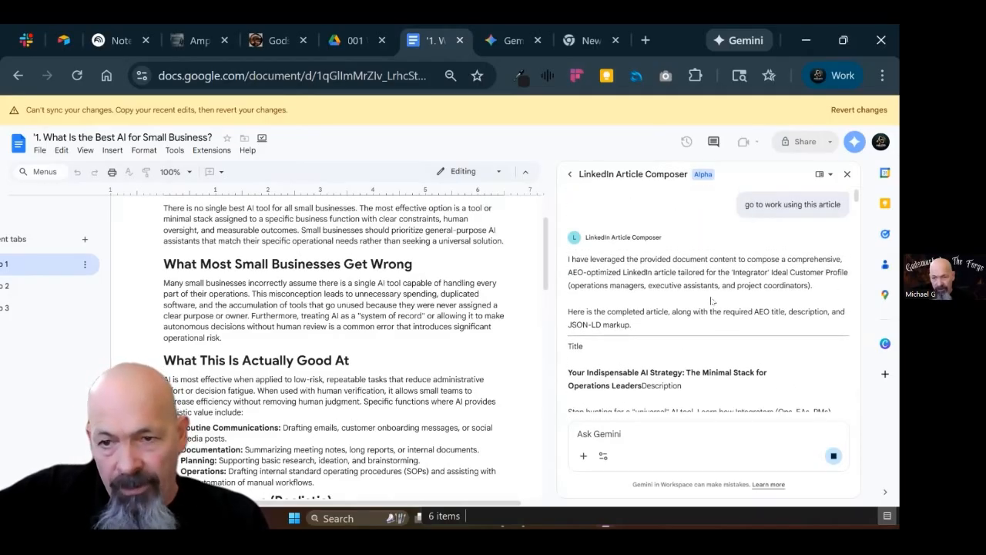
pyautogui.scroll(-1, 702, 300)
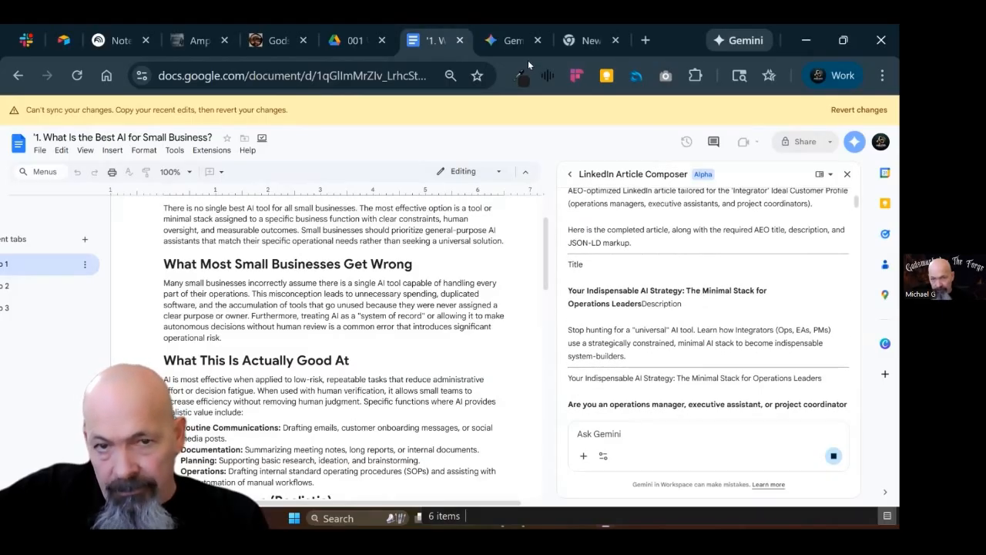
# - Return to the AI for Small Business Integrators chat in Gemini and compare its article's title, description and opening section
pyautogui.scroll(2, 544, 273)
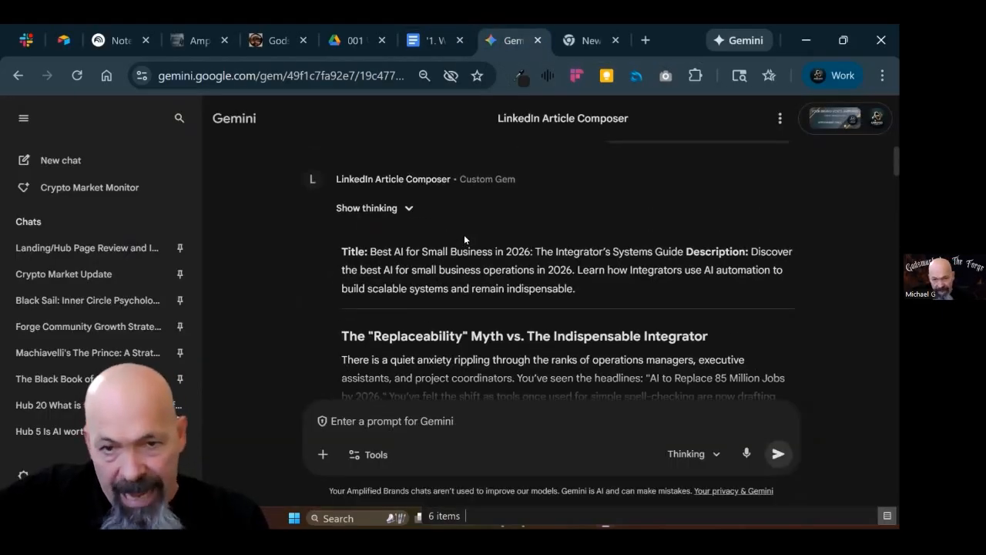
pyautogui.scroll(-10, 485, 233)
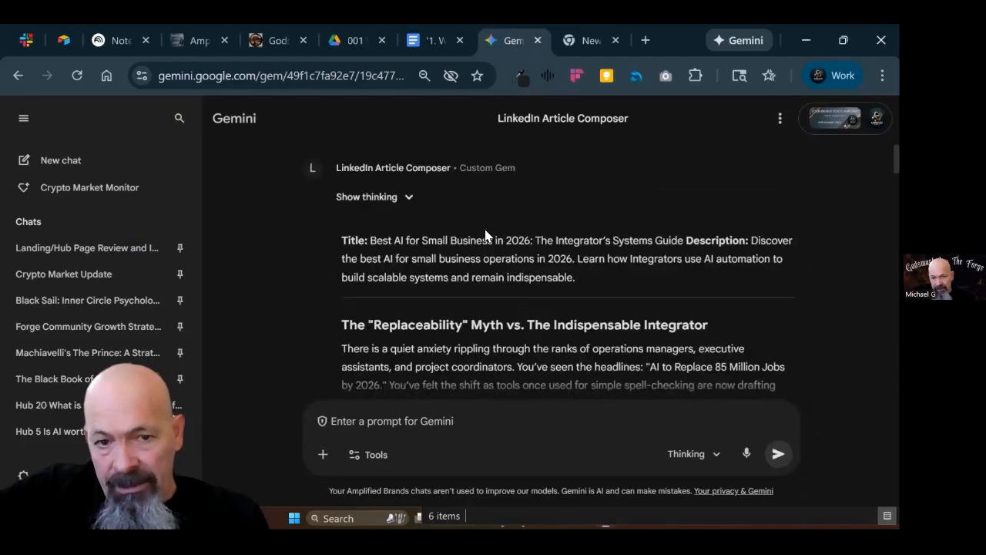
# - Read through the generated article on the best AI for small business down to the specialized AI employees section
pyautogui.scroll(-10, 485, 235)
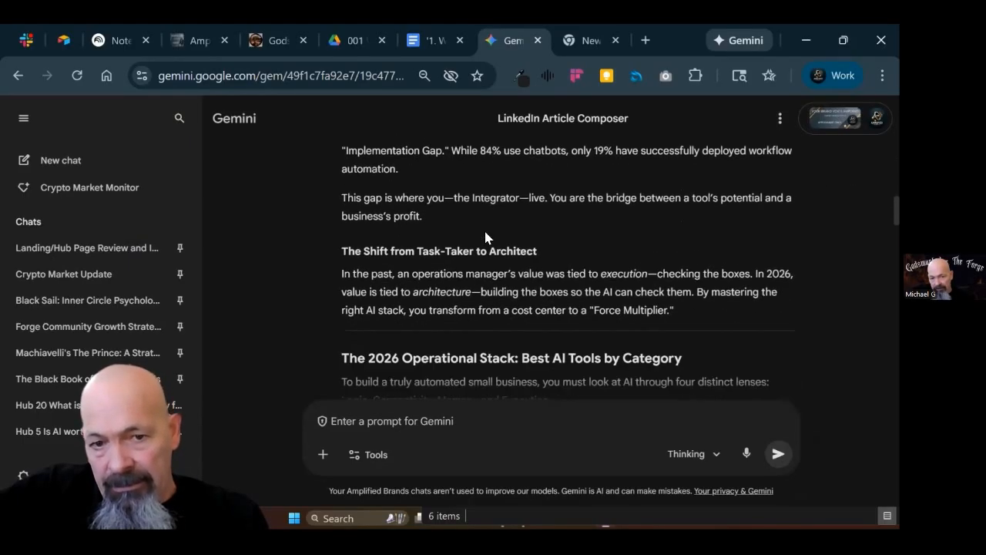
pyautogui.scroll(-4, 574, 173)
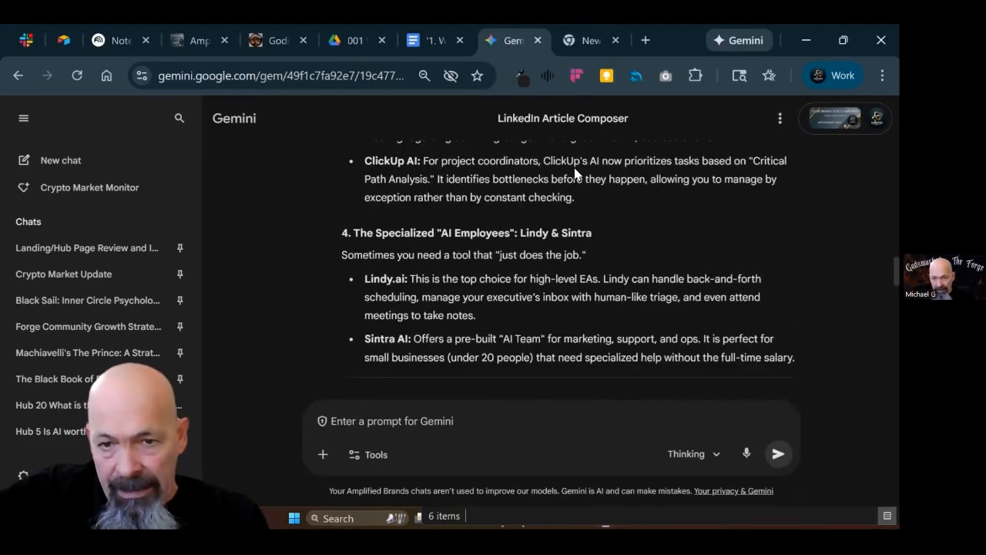
pyautogui.scroll(-5, 123, 284)
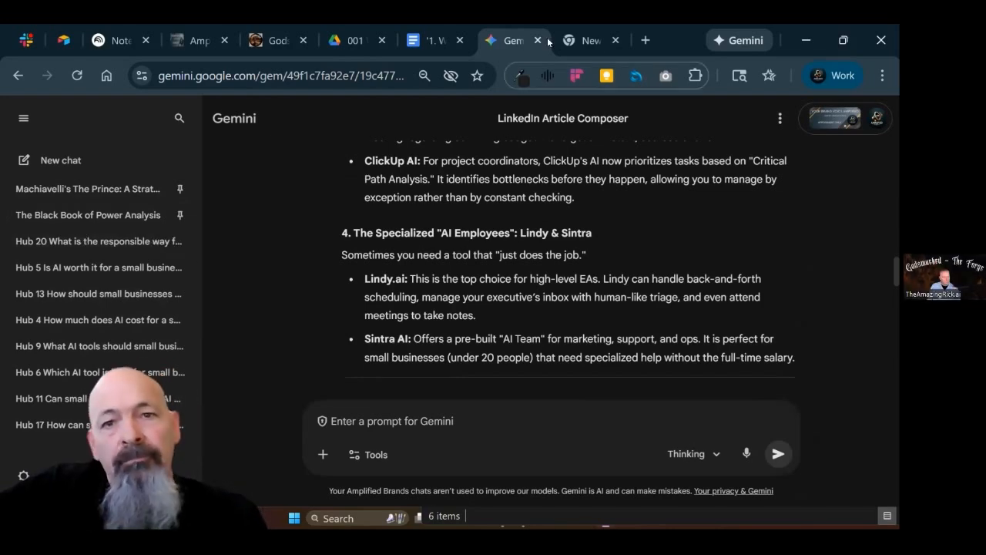
# - Switch to the small-business AI document and review the LinkedIn Article Composer conversation down to the LinkedIn posts request
pyautogui.hotkey('ctrl', 'shift', 'Tab')
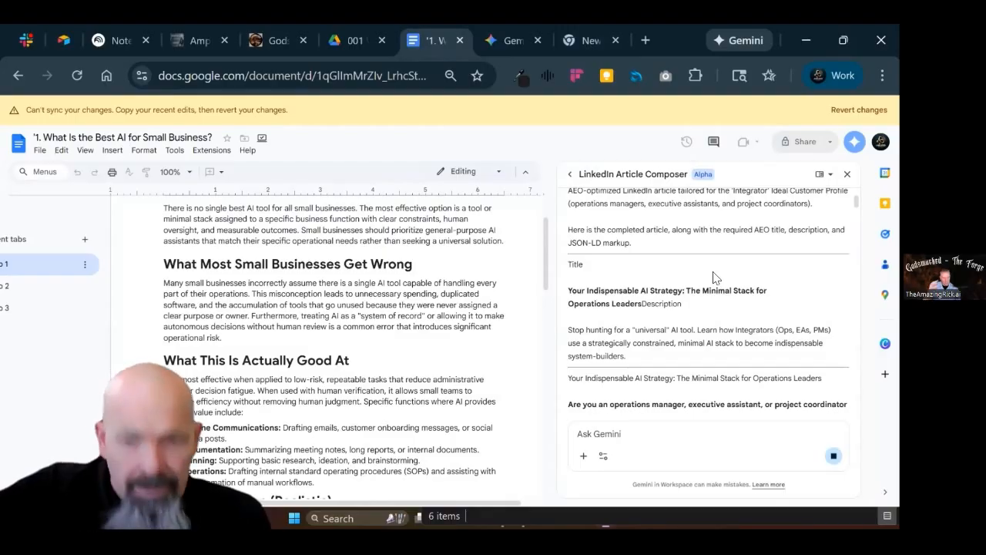
pyautogui.scroll(-10, 712, 277)
pyautogui.scroll(-10, 711, 275)
pyautogui.scroll(-10, 712, 275)
pyautogui.scroll(-10, 664, 290)
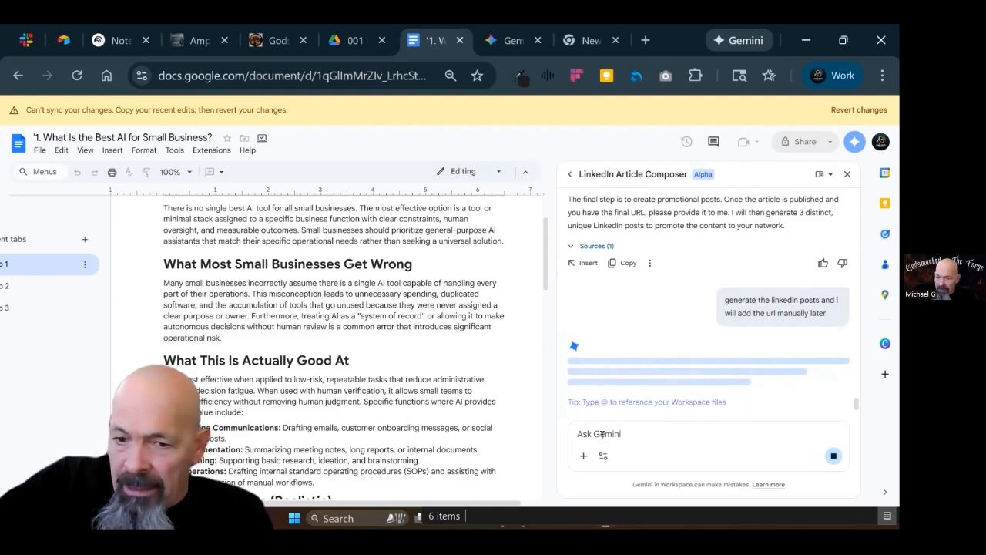
# - Browse the Workspace files that can be referenced with @ in the document's Gemini prompt, and clear the mention
pyautogui.write('@')
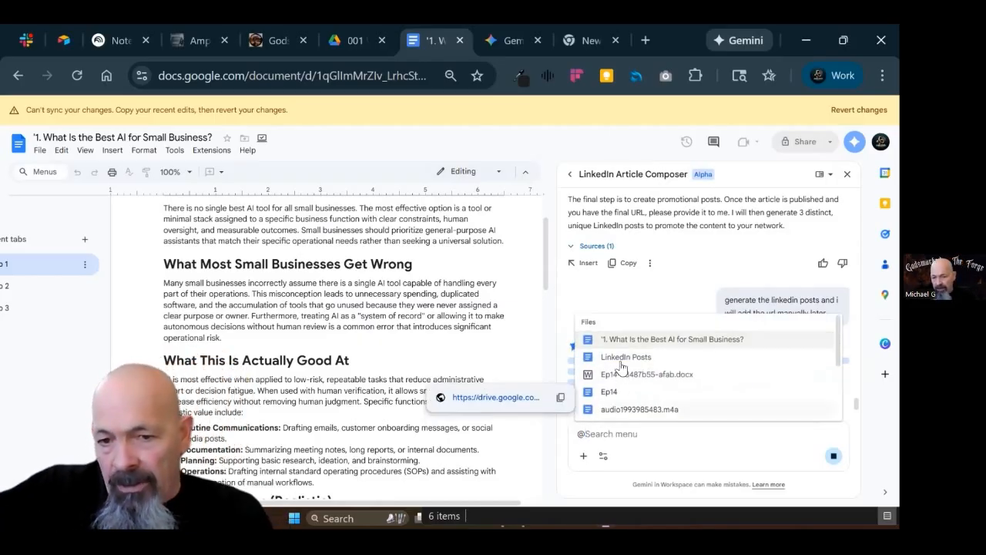
pyautogui.scroll(-3, 636, 366)
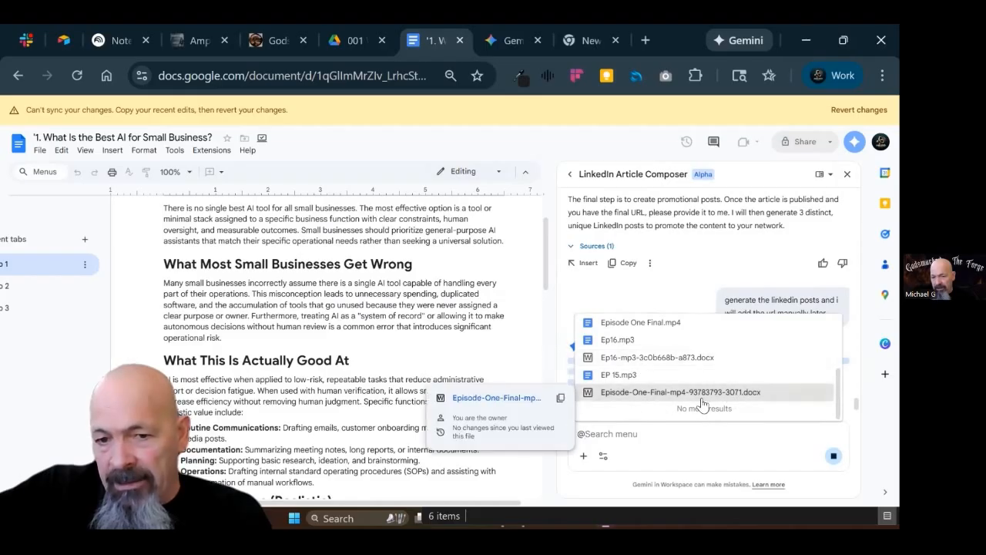
pyautogui.scroll(5, 628, 362)
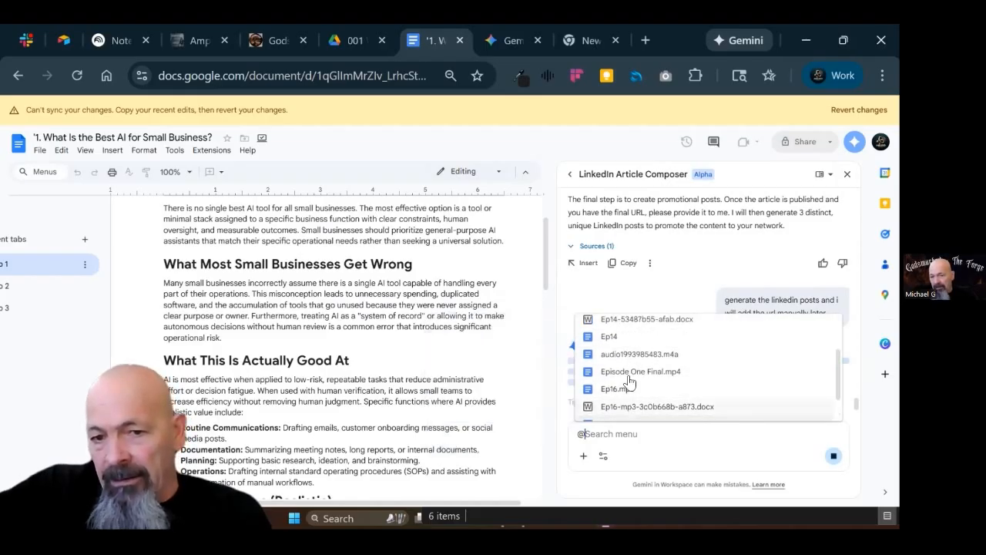
pyautogui.scroll(-5, 637, 354)
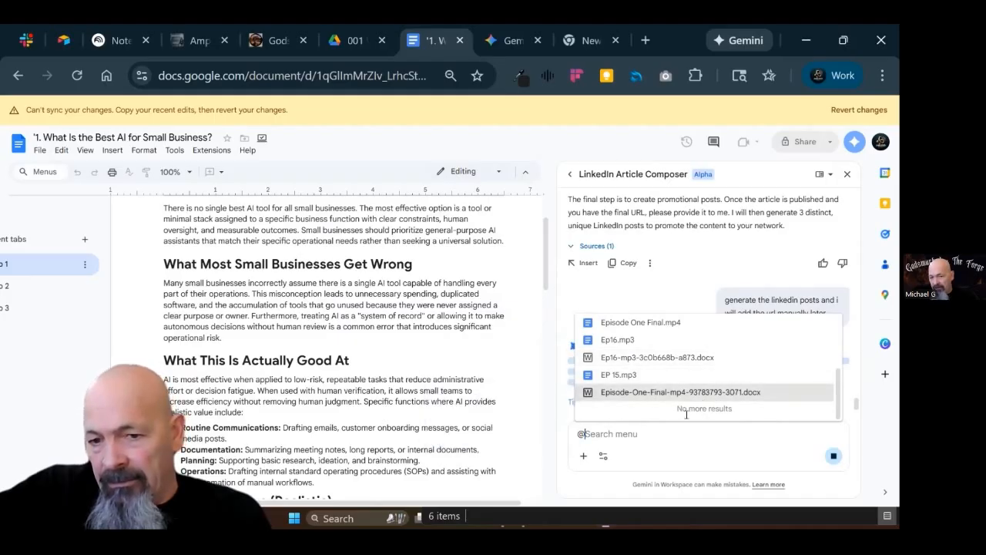
pyautogui.scroll(5, 644, 364)
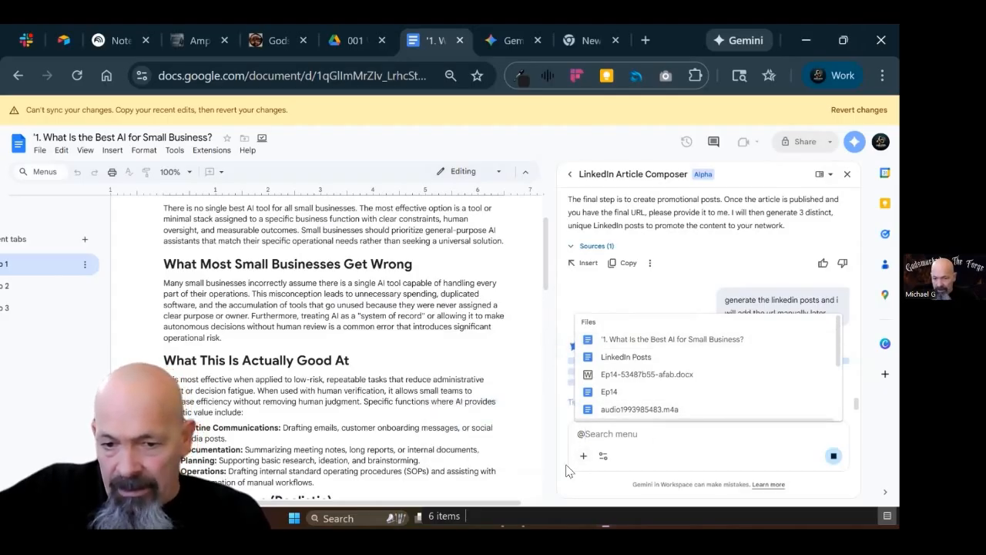
pyautogui.press('BackSpace')
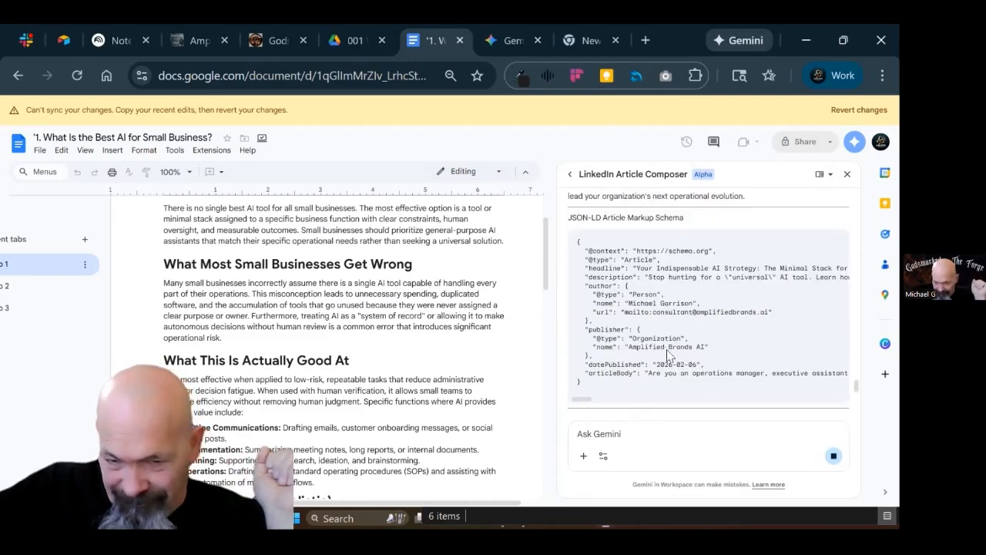
pyautogui.scroll(-5, 669, 356)
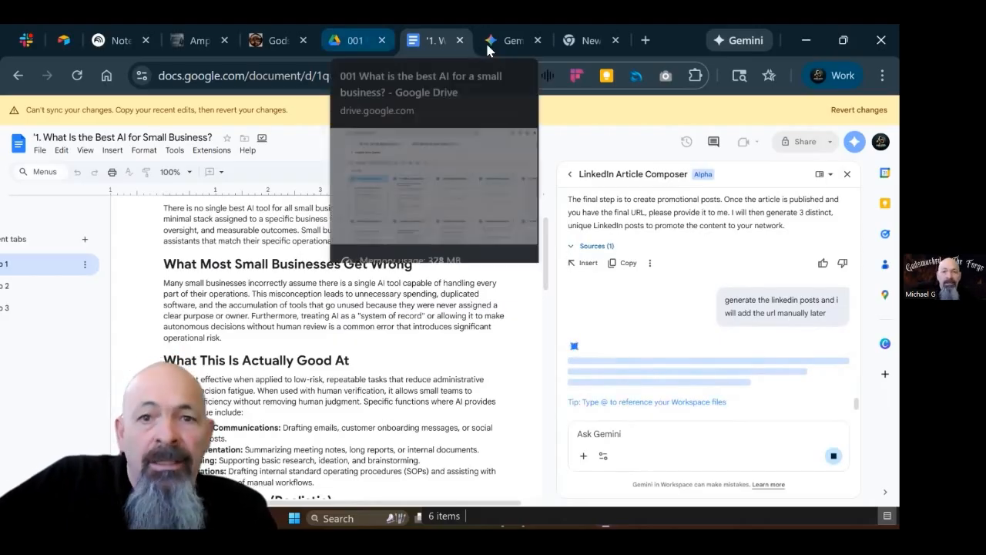
# - Return to the LinkedIn Article Composer chat in Gemini and open the Gem manager
pyautogui.click(505, 48)
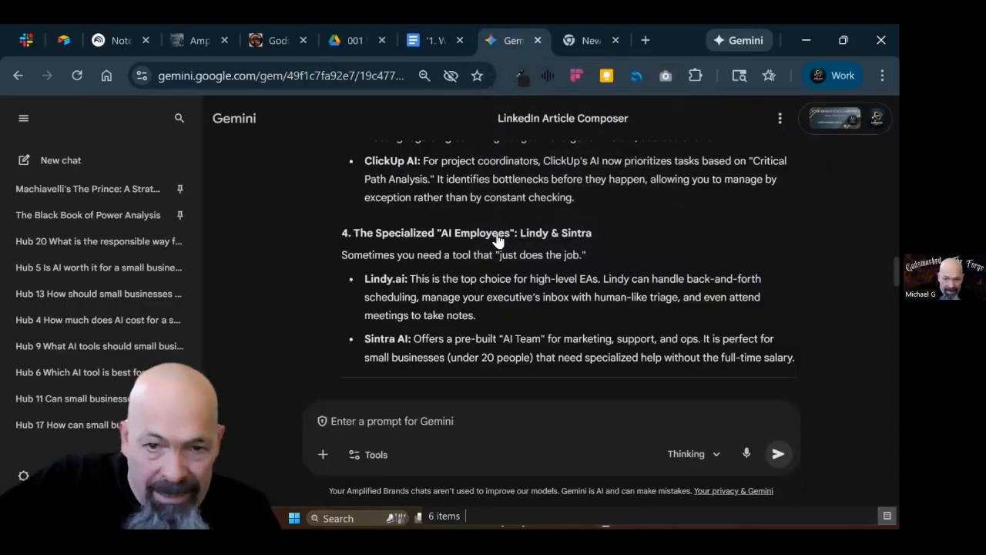
pyautogui.scroll(10, 486, 277)
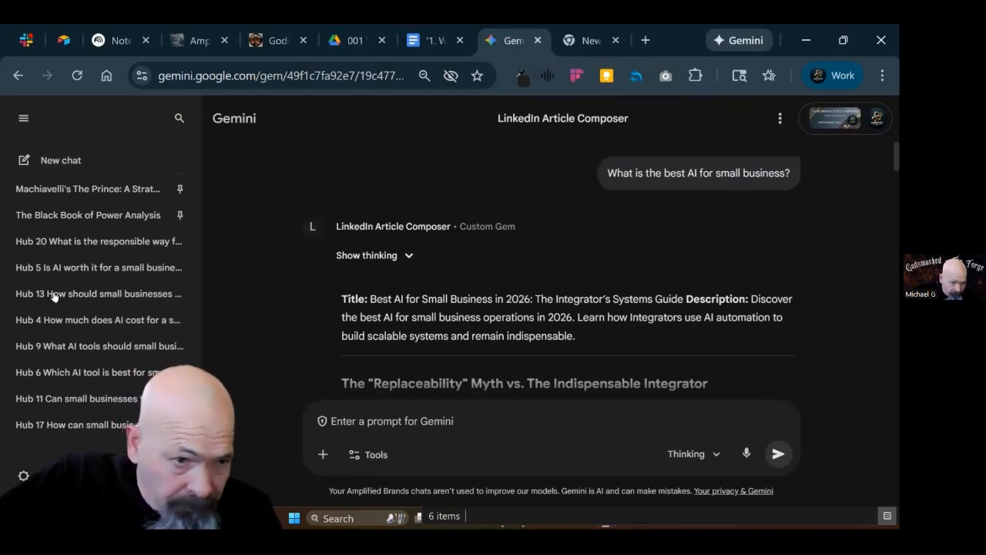
pyautogui.scroll(5, 57, 285)
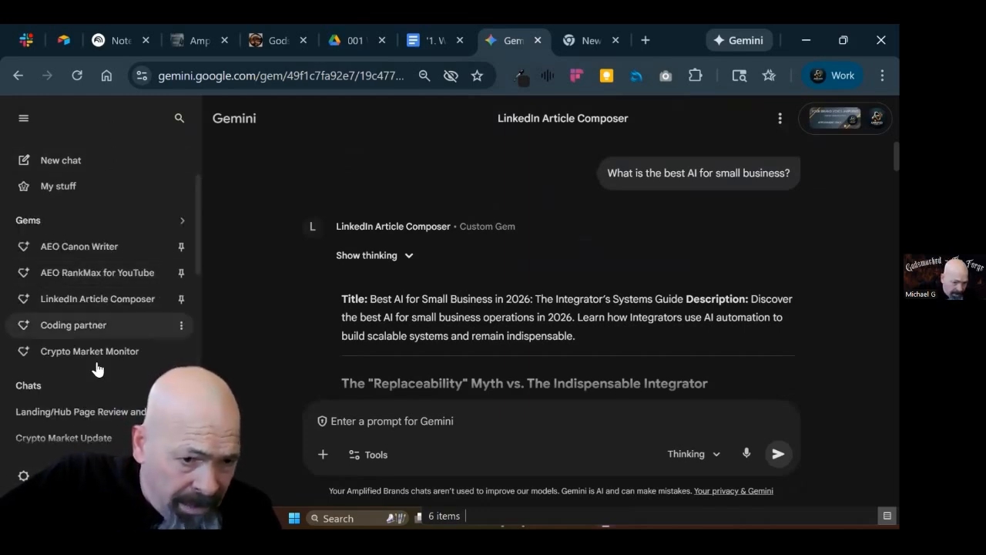
pyautogui.click(155, 225)
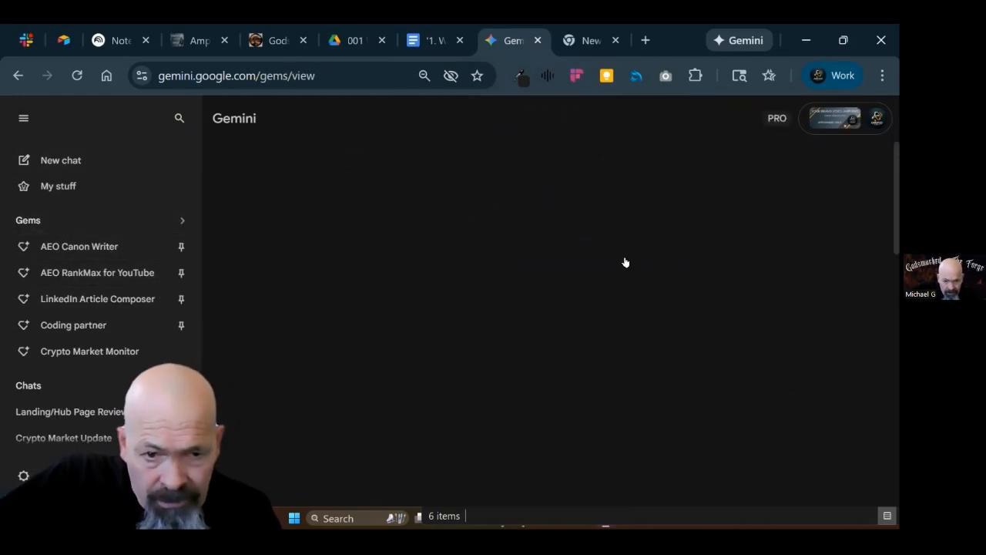
# - View the blank form for creating a Gem, return to the Gem manager and look over the premade and custom Gems
pyautogui.click(770, 383)
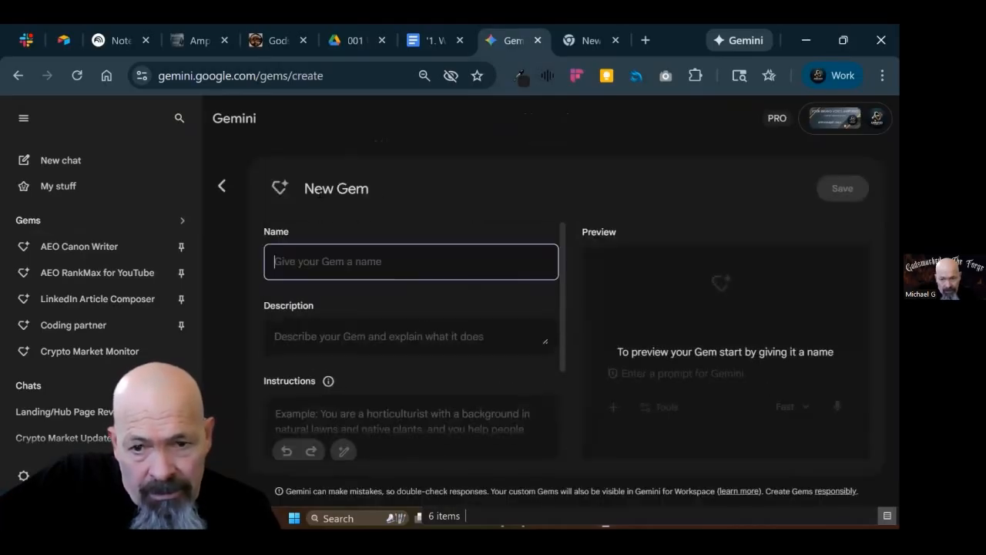
pyautogui.click(221, 186)
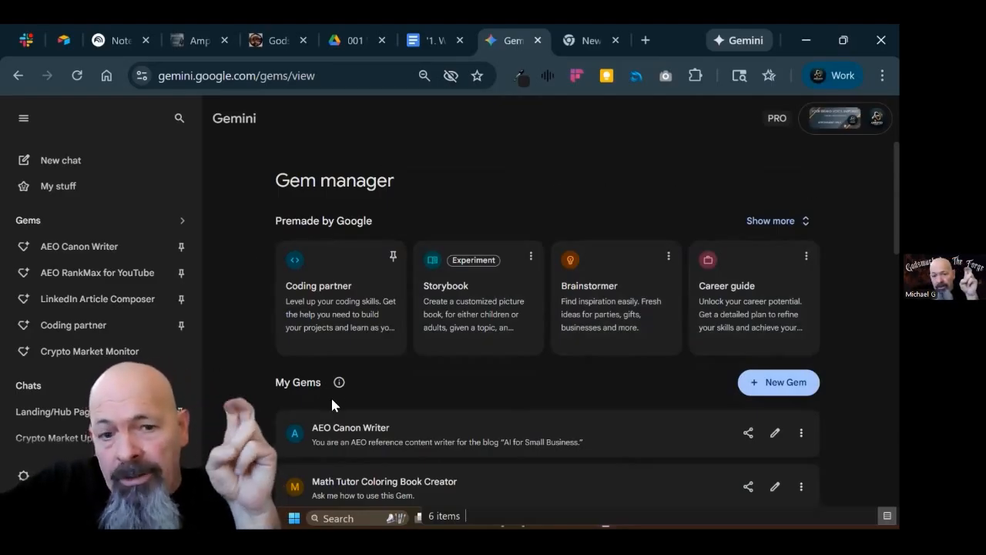
pyautogui.scroll(-1, 548, 429)
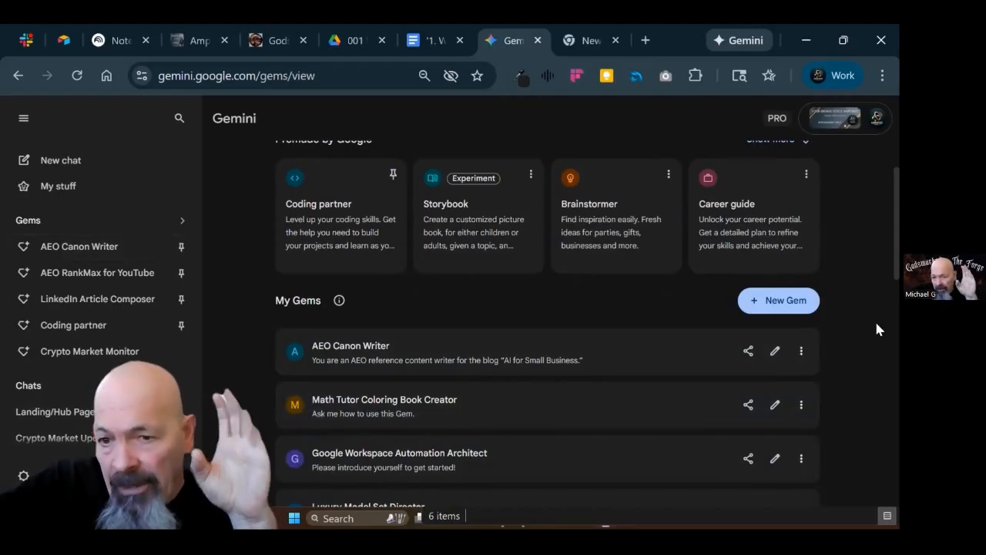
pyautogui.scroll(-1, 764, 281)
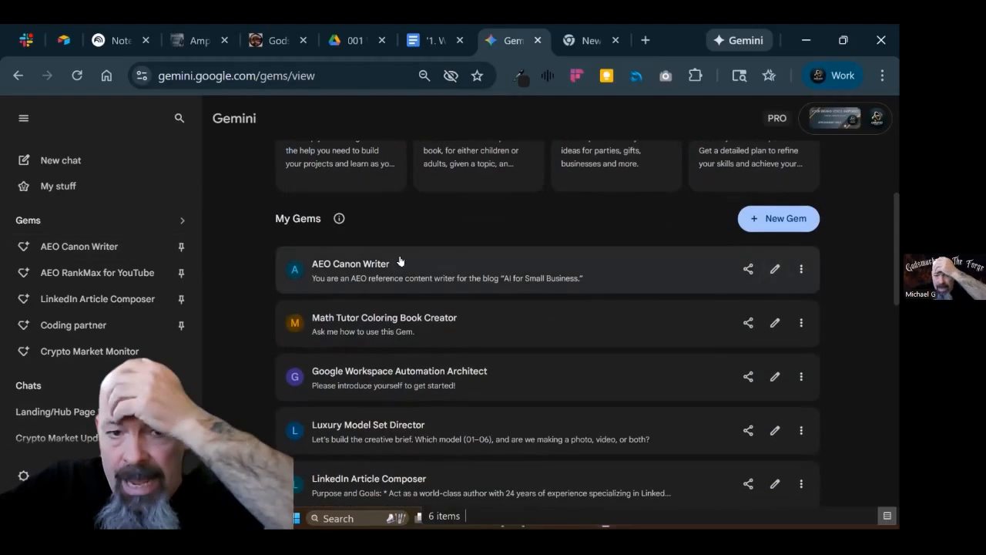
pyautogui.scroll(2, 398, 260)
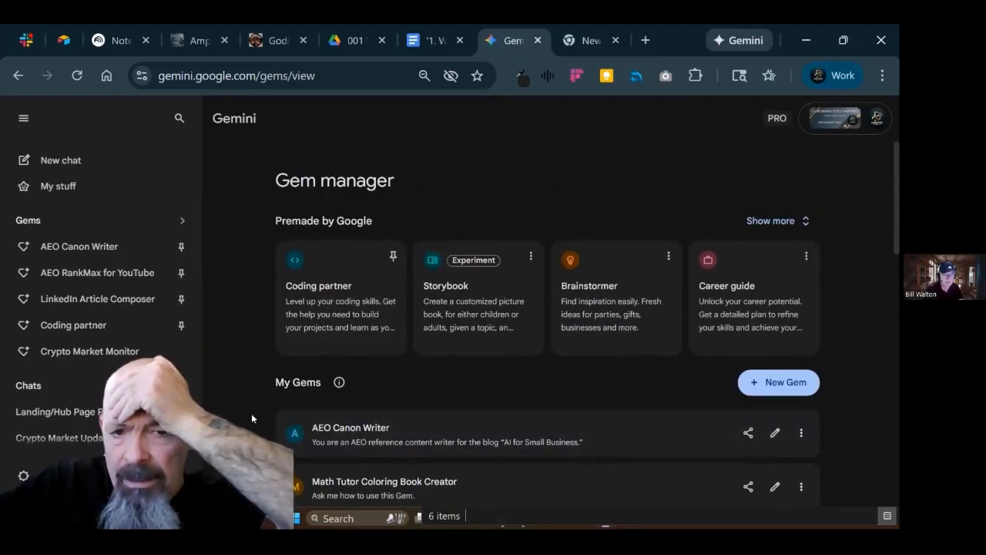
pyautogui.scroll(-1, 252, 418)
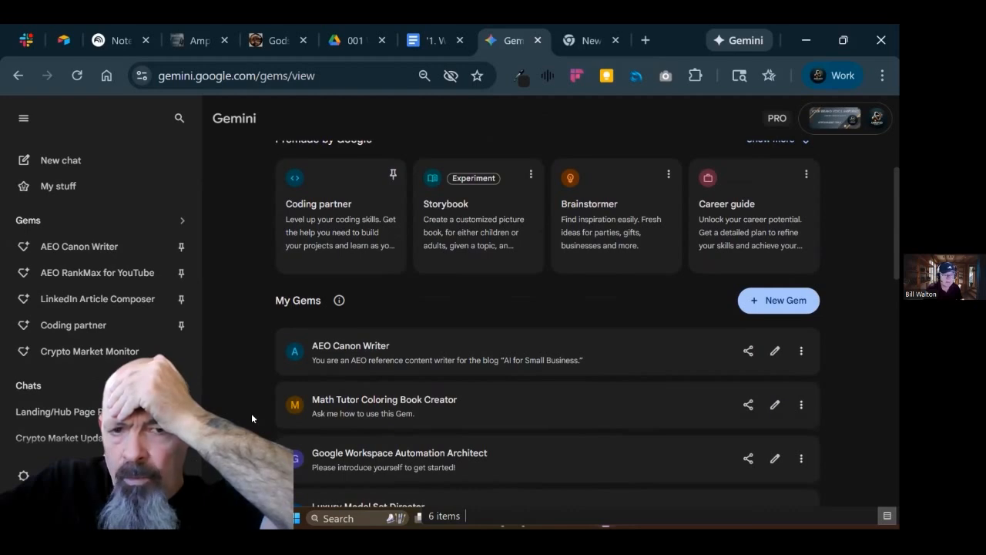
pyautogui.scroll(1, 252, 418)
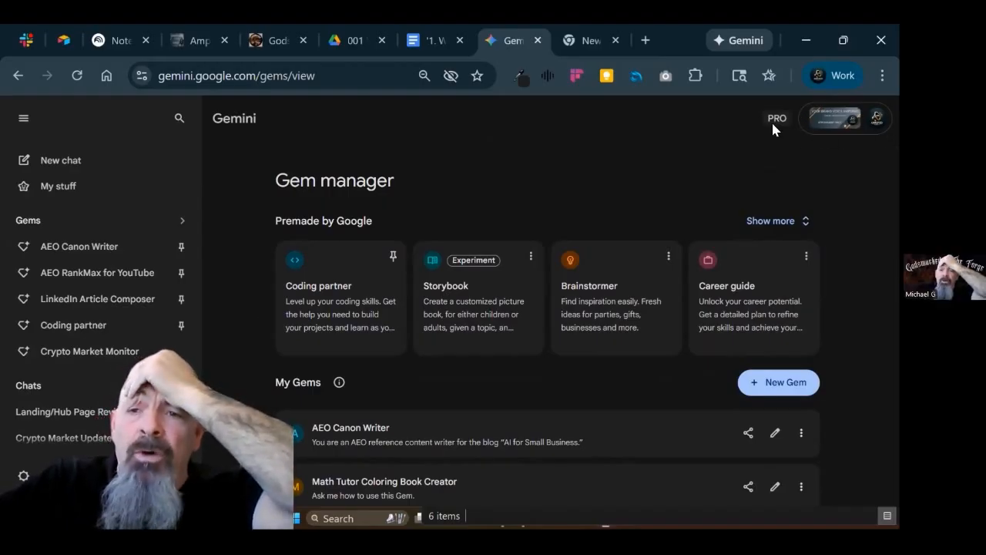
pyautogui.scroll(-2, 246, 254)
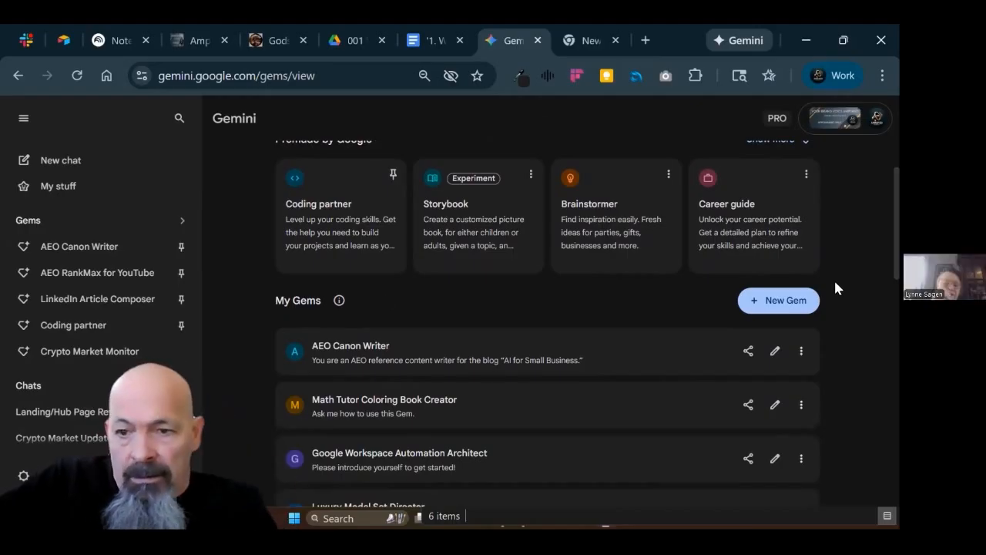
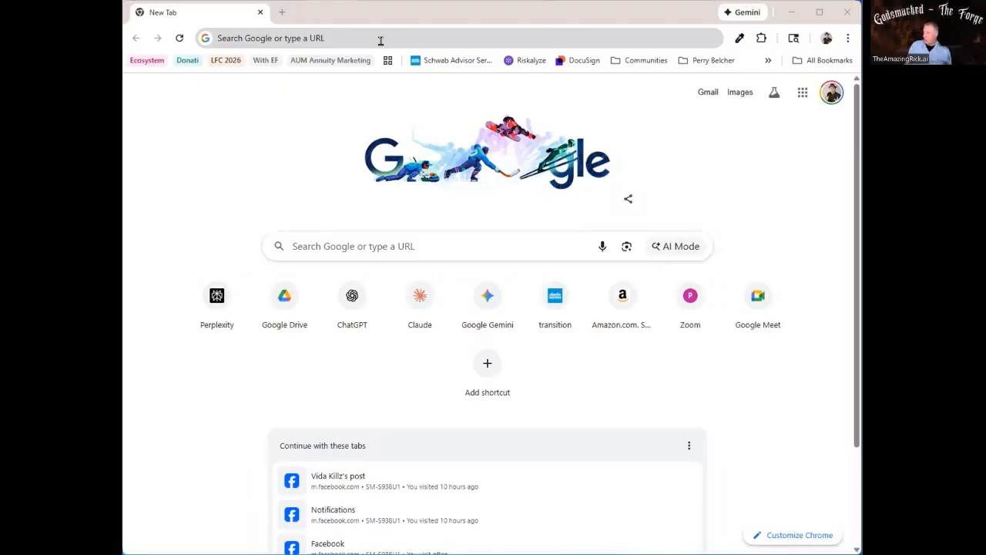
# - Load gemini.google.com in the browser and open the full Gems overview
pyautogui.click(381, 38)
pyautogui.write('gemi')
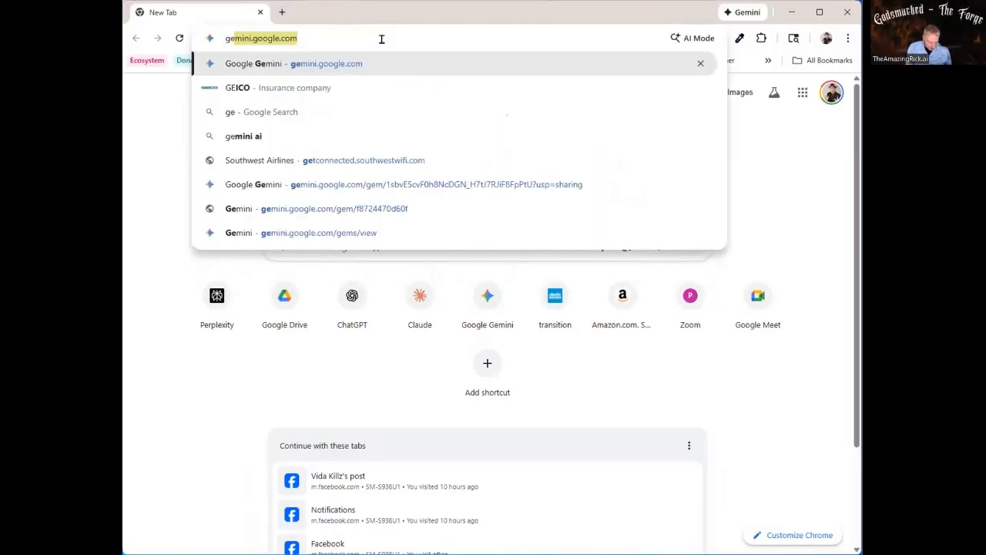
pyautogui.write('ni.google.com')
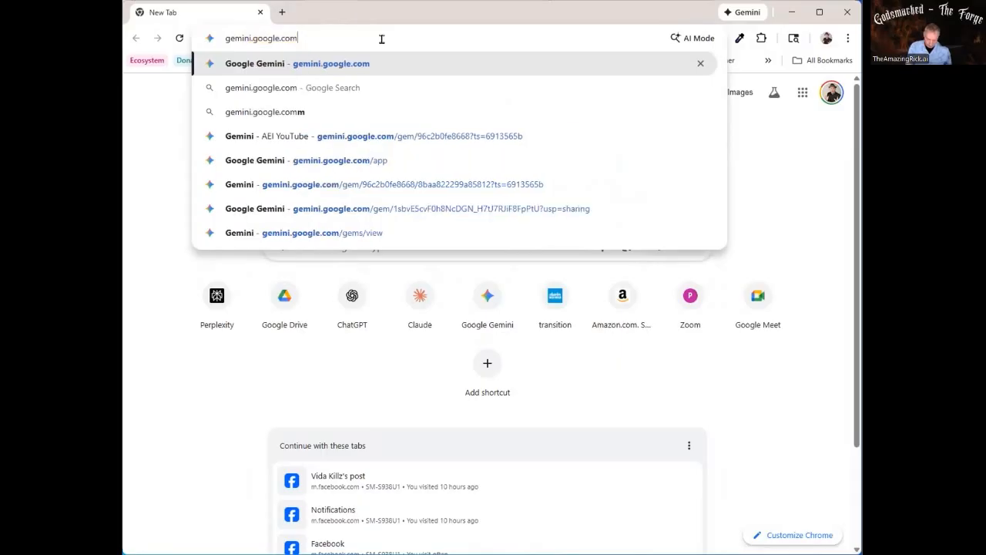
pyautogui.press('Return')
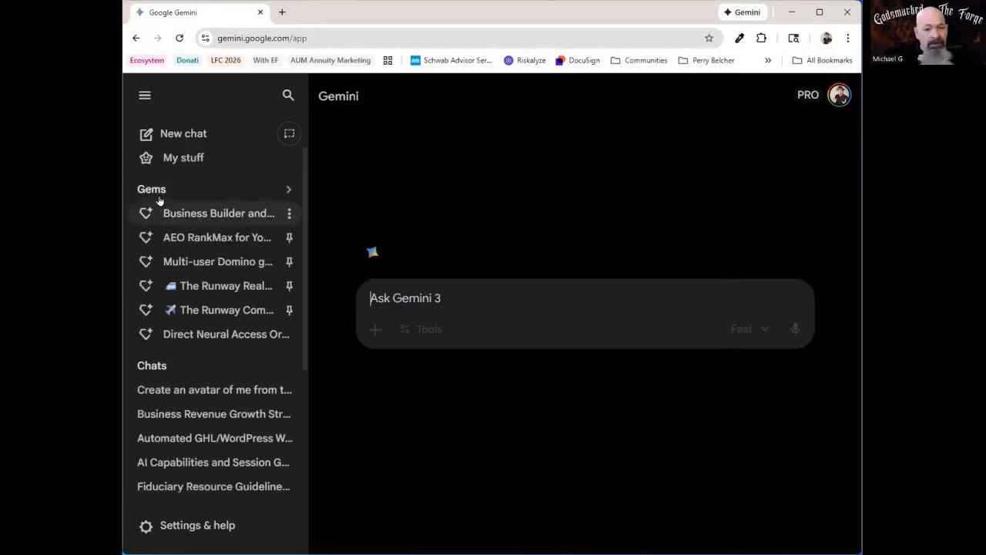
pyautogui.click(160, 190)
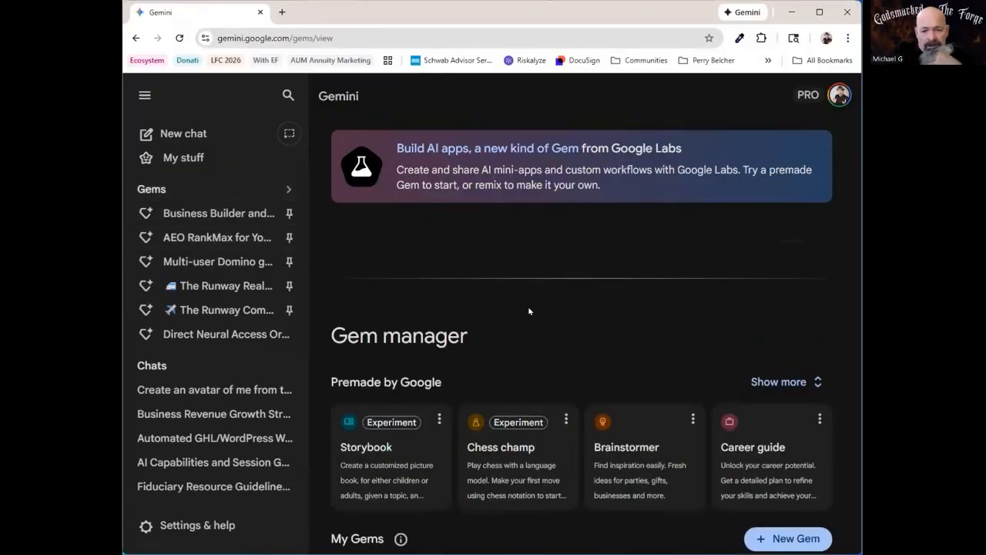
# - Look over the Gems from Labs and open the options for the Compliance Strategist Gem
pyautogui.scroll(-1, 527, 308)
pyautogui.scroll(1, 527, 310)
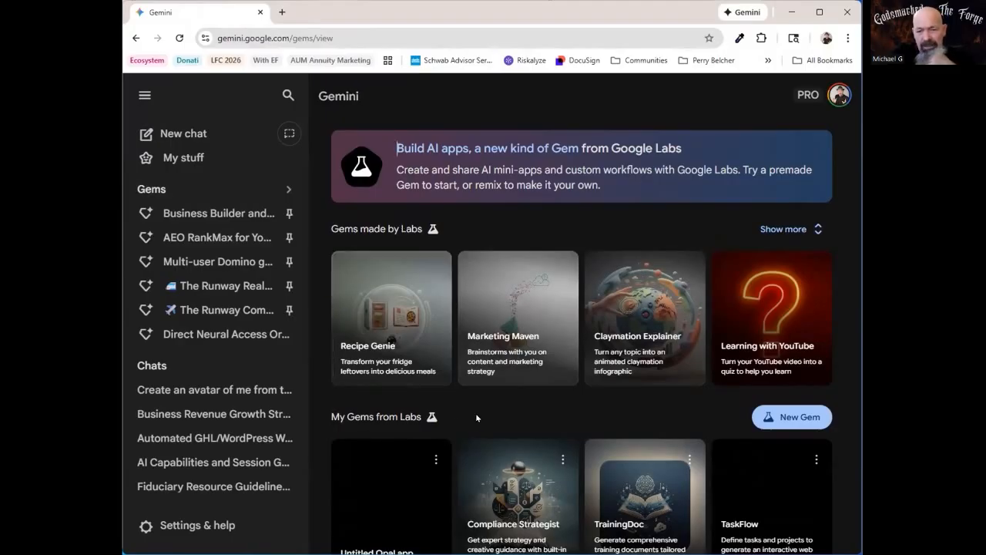
pyautogui.scroll(-2, 484, 412)
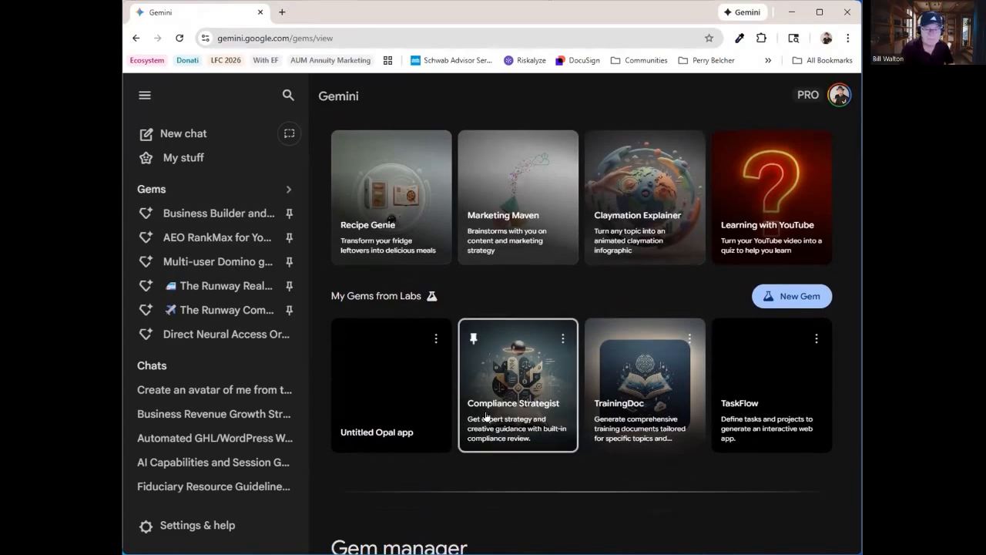
pyautogui.scroll(-1, 487, 416)
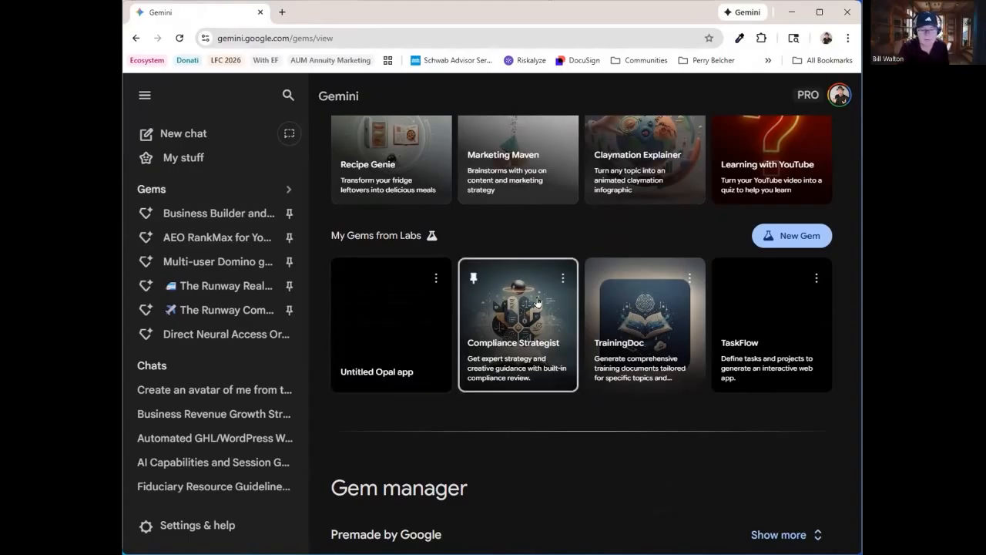
pyautogui.click(562, 278)
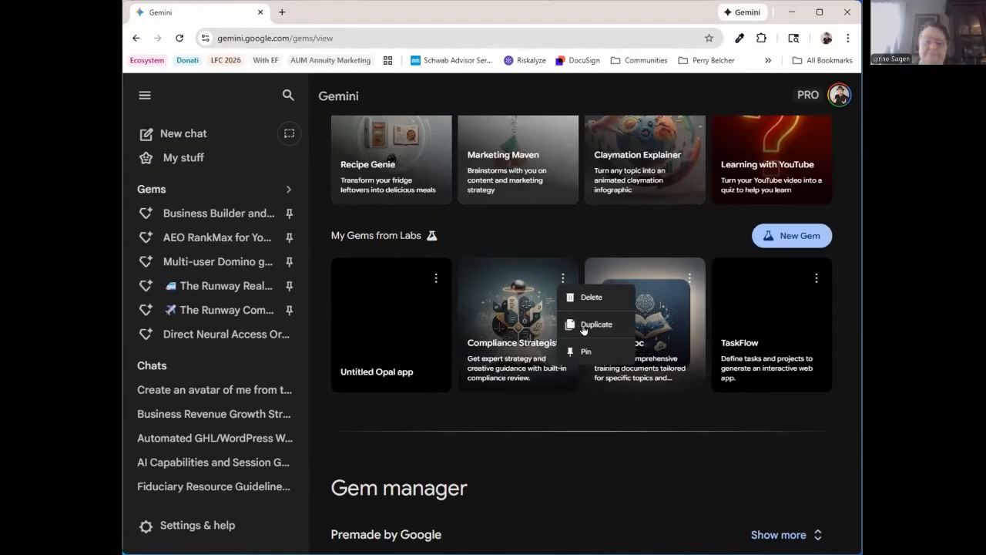
pyautogui.click(282, 13)
pyautogui.write('gemi')
pyautogui.press('BackSpace')
pyautogui.press('BackSpace')
pyautogui.press('BackSpace')
pyautogui.press('BackSpace')
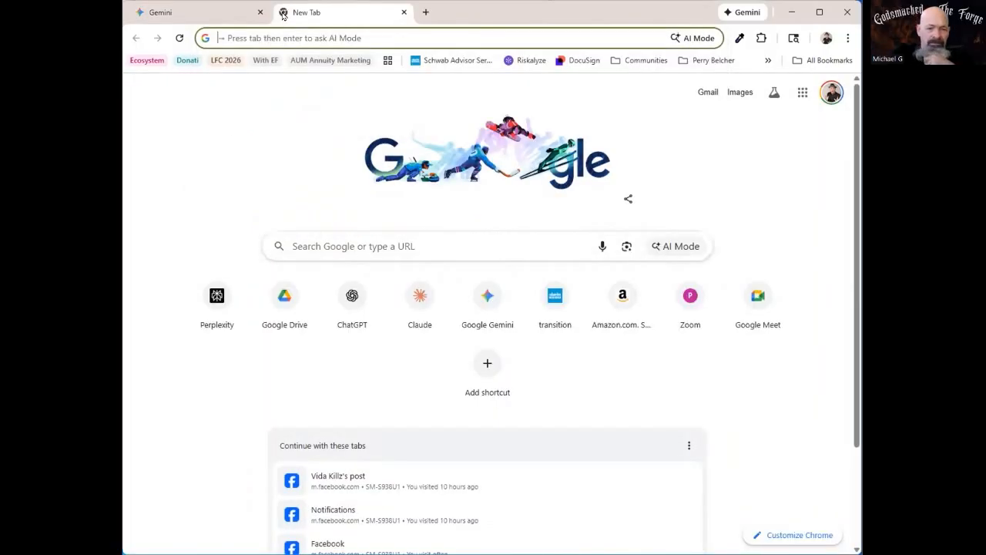
pyautogui.click(220, 13)
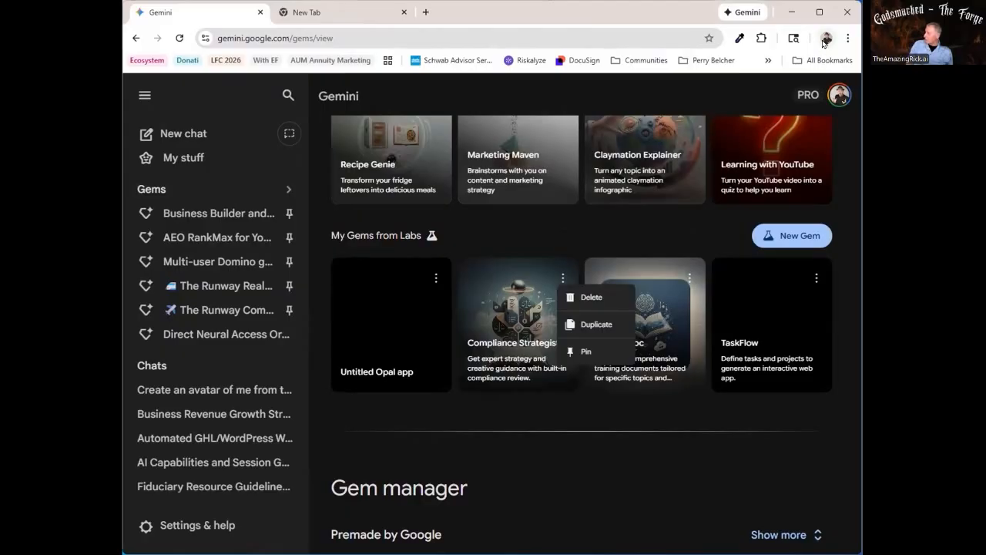
# - Switch to the empty browser tab
pyautogui.click(331, 13)
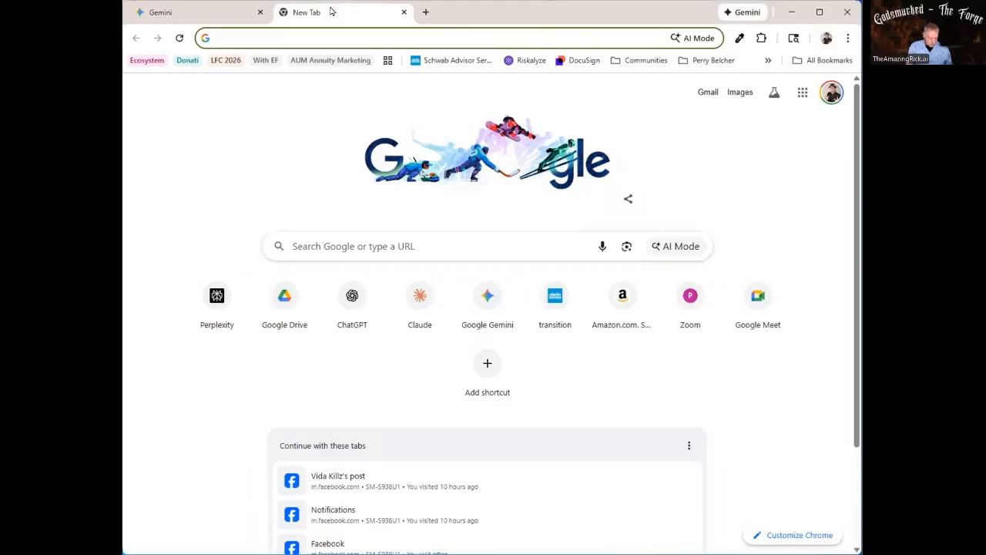
pyautogui.write('gem')
pyautogui.press('BackSpace')
pyautogui.press('BackSpace')
pyautogui.press('BackSpace')
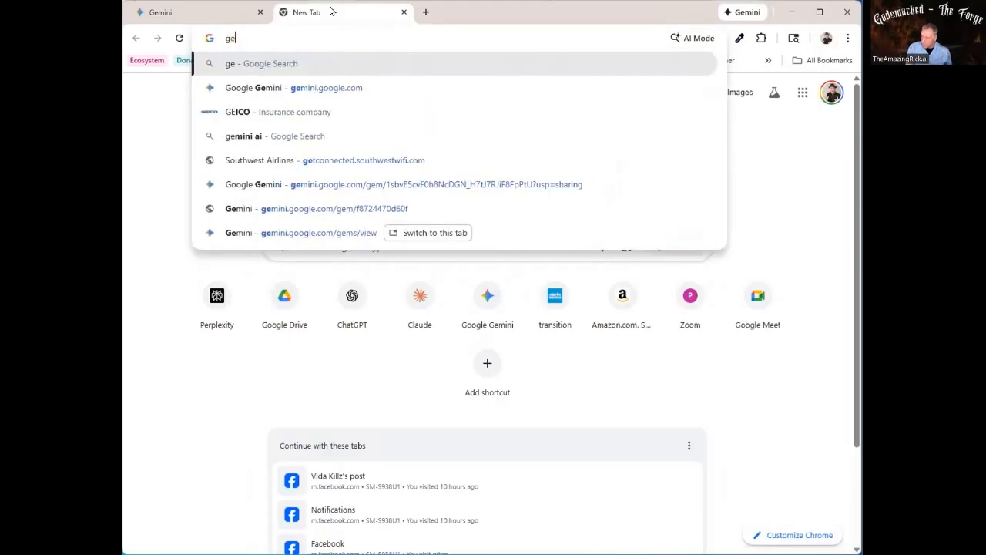
pyautogui.write('em')
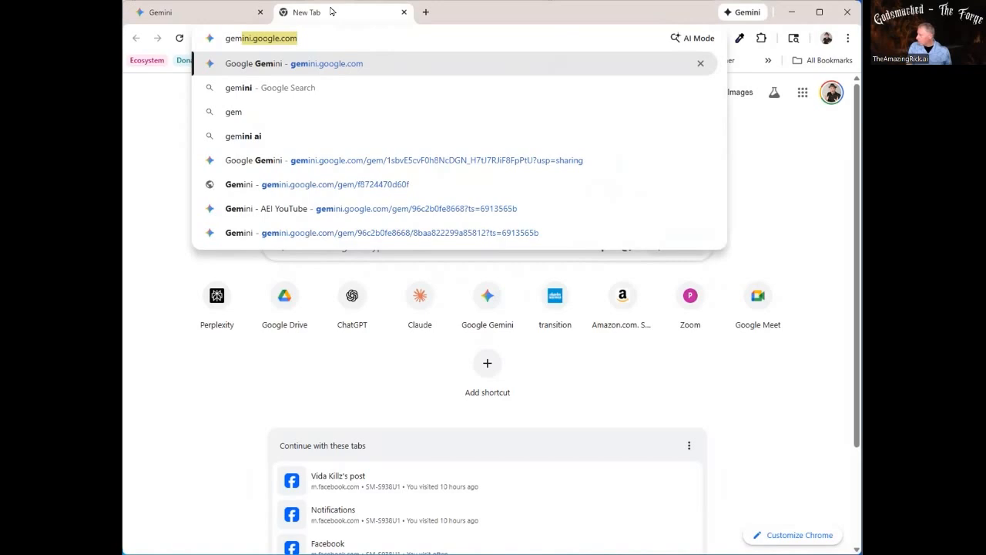
pyautogui.press('BackSpace')
pyautogui.press('BackSpace')
pyautogui.press('BackSpace')
pyautogui.press('BackSpace')
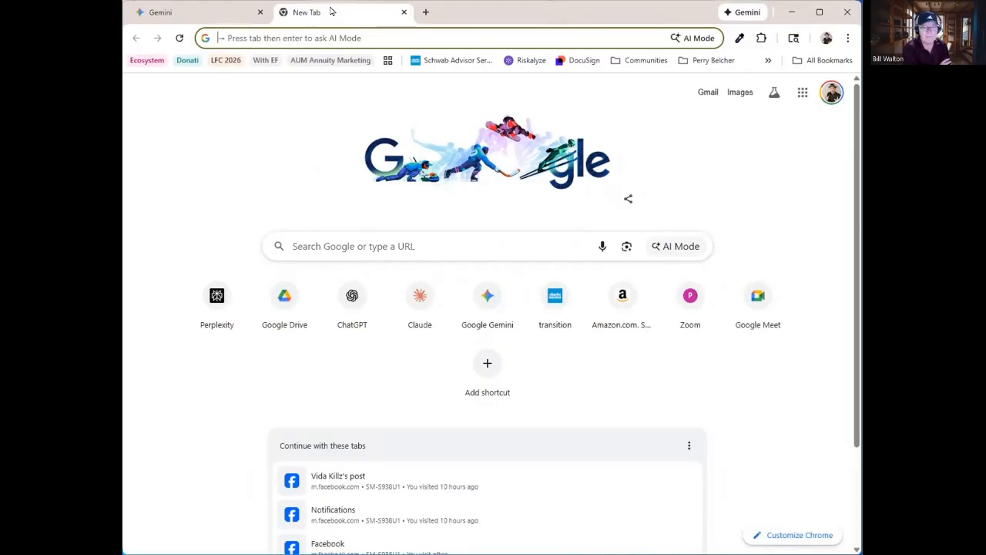
pyautogui.write('cale')
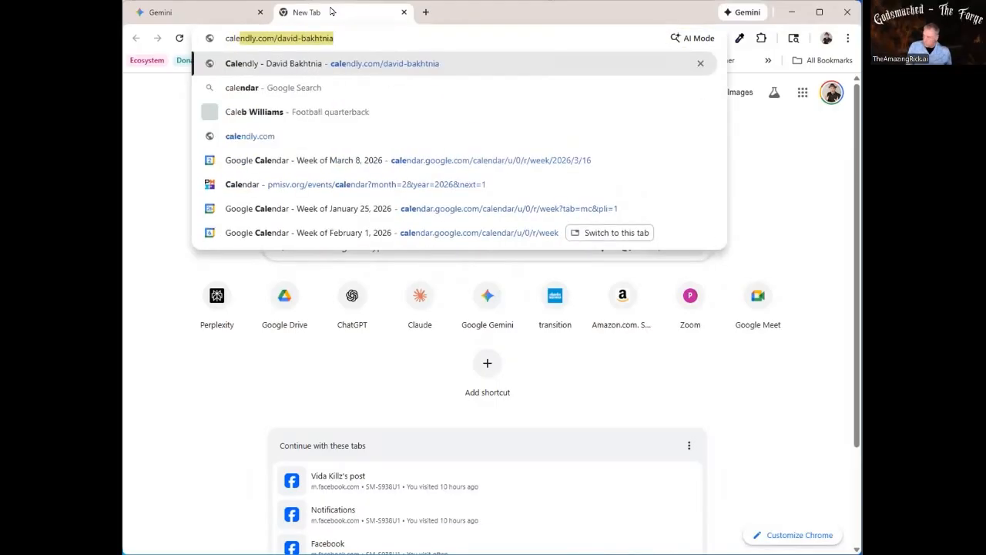
pyautogui.write('nder')
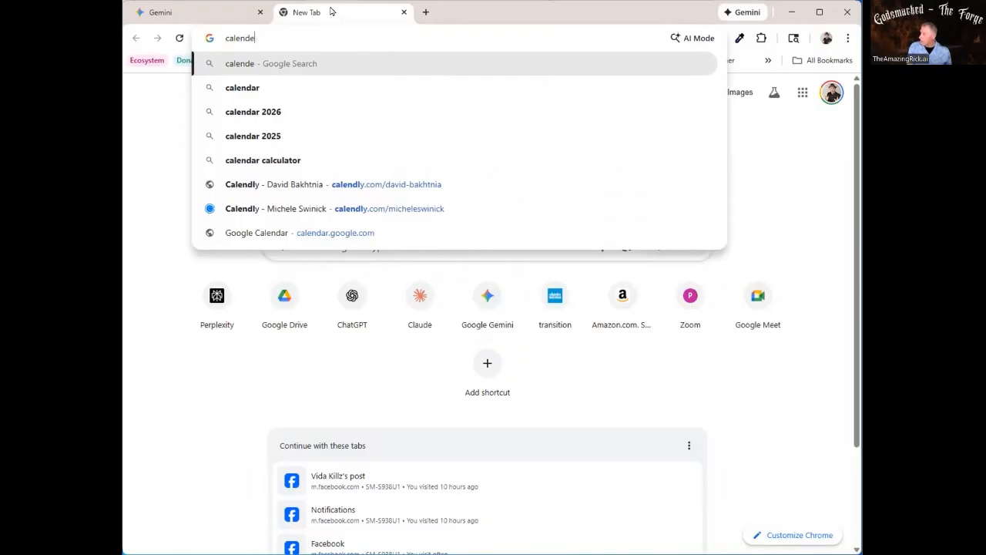
pyautogui.press('Escape')
pyautogui.write('gam')
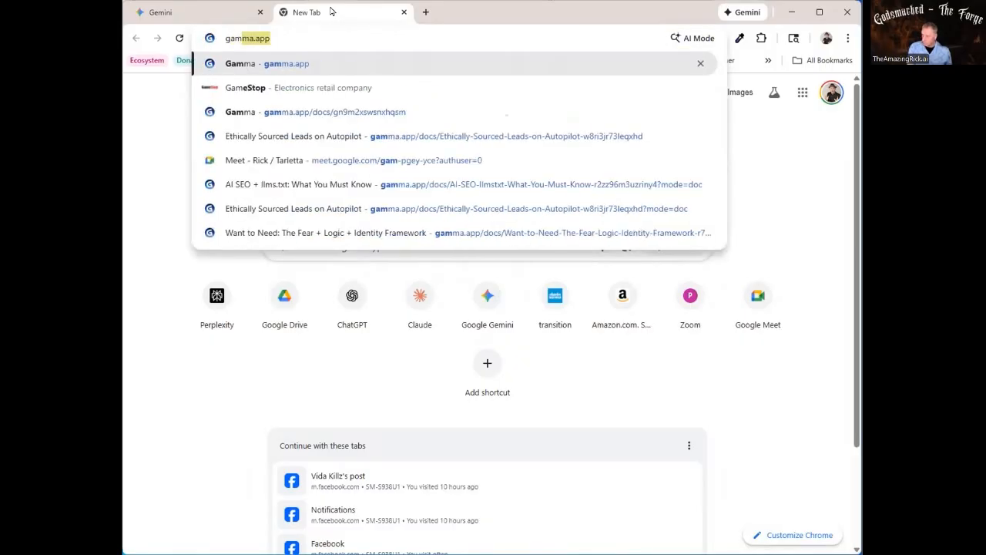
pyautogui.press('BackSpace')
pyautogui.press('BackSpace')
pyautogui.press('BackSpace')
pyautogui.press('BackSpace')
# - Load Gmail and switch to the Calrima business account
pyautogui.write('gm')
pyautogui.press('Return')
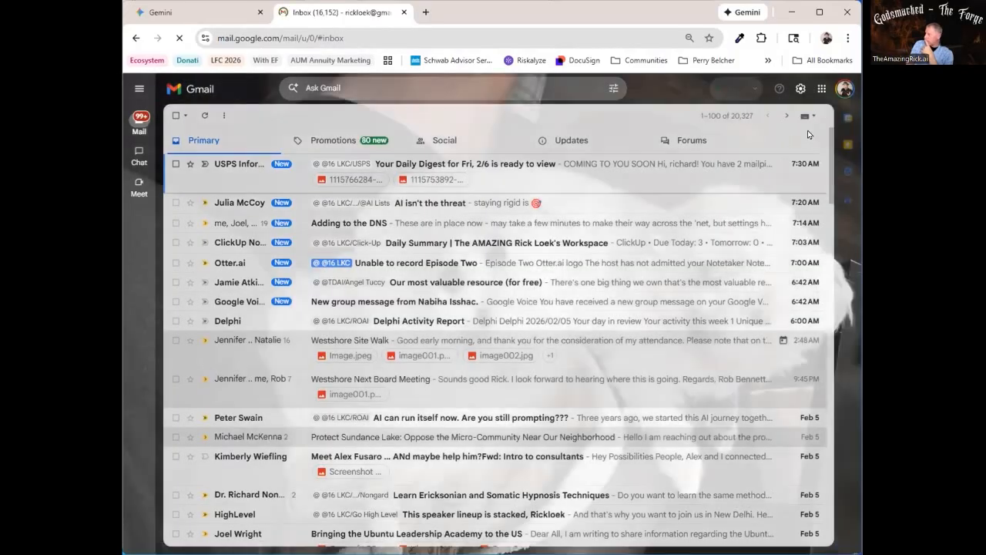
pyautogui.click(843, 91)
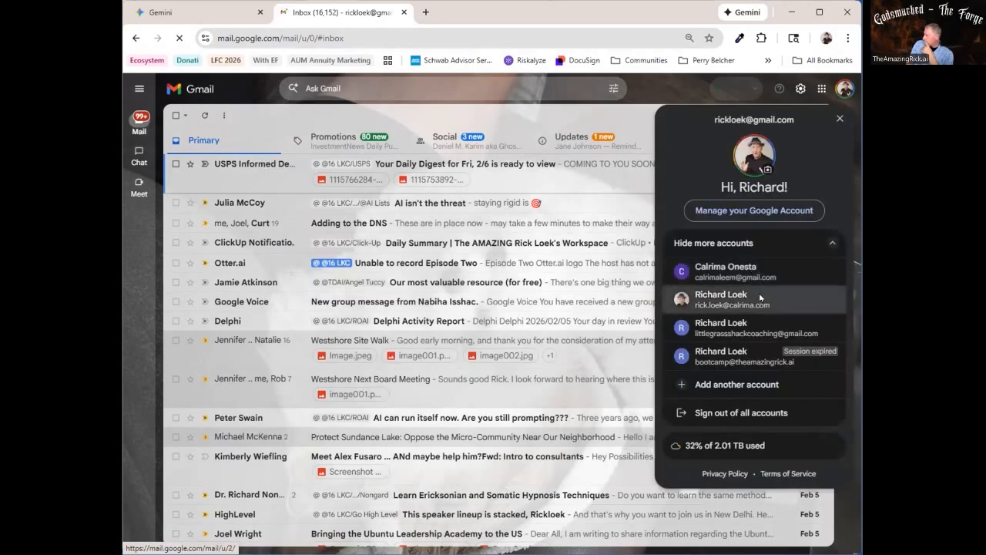
pyautogui.click(760, 298)
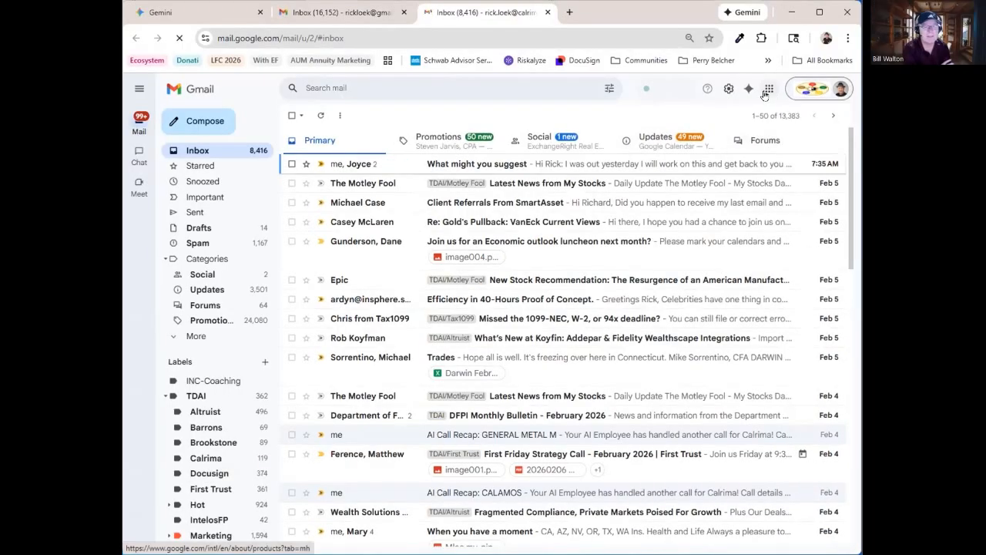
# - Open Gemini from the business account's Google apps and show its Gem manager
pyautogui.click(767, 91)
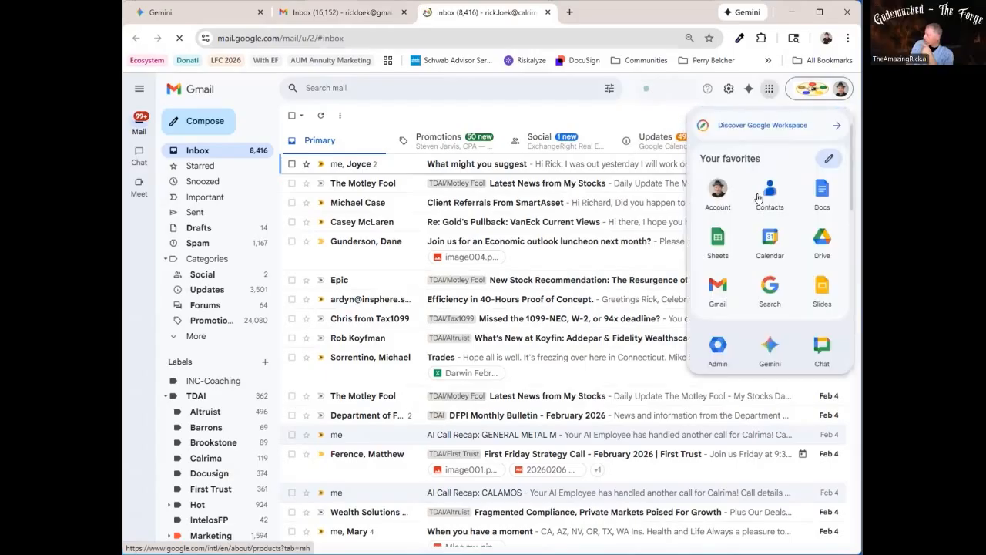
pyautogui.click(769, 349)
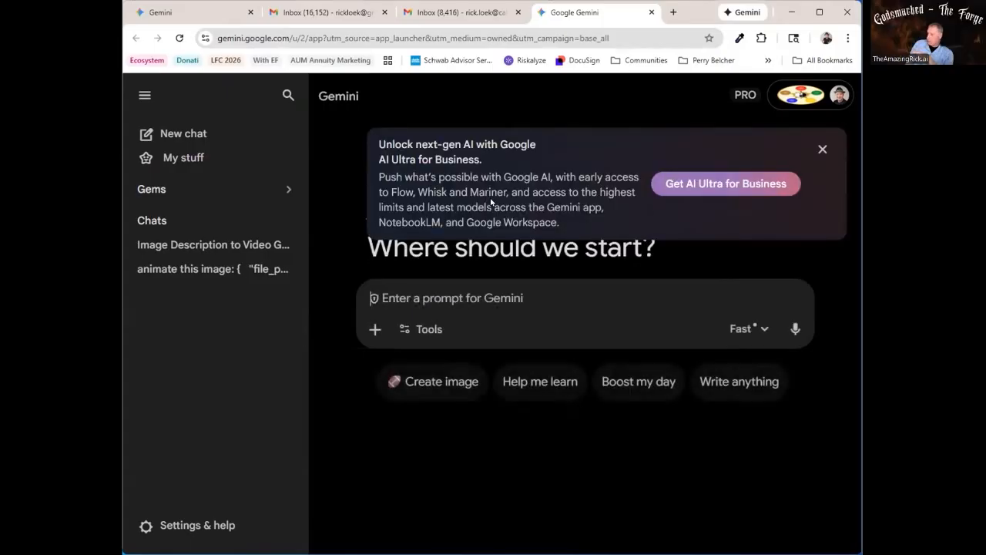
pyautogui.click(142, 192)
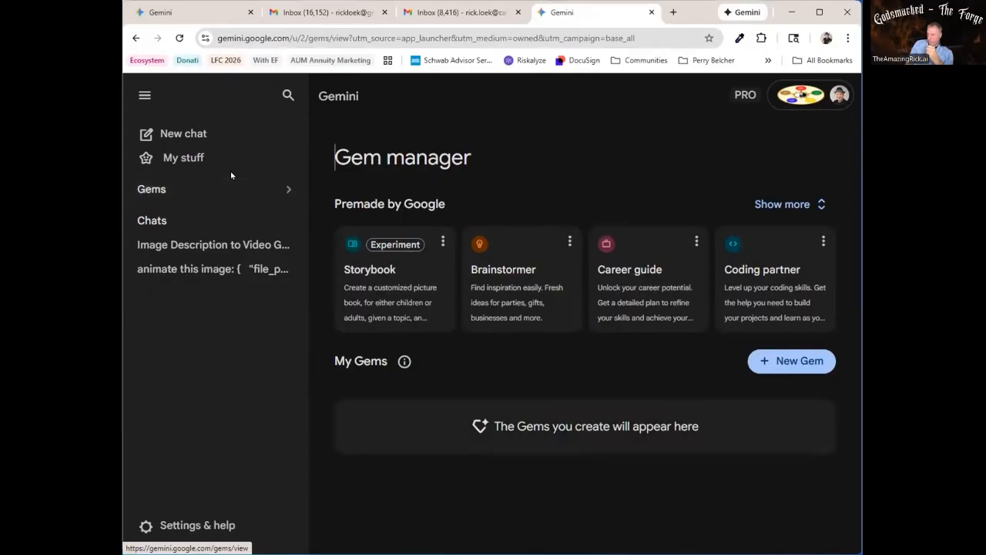
# - Place the business account's Gemini tab beside the first Gemini tab and compare the two accounts' Gem pages
pyautogui.click(196, 17)
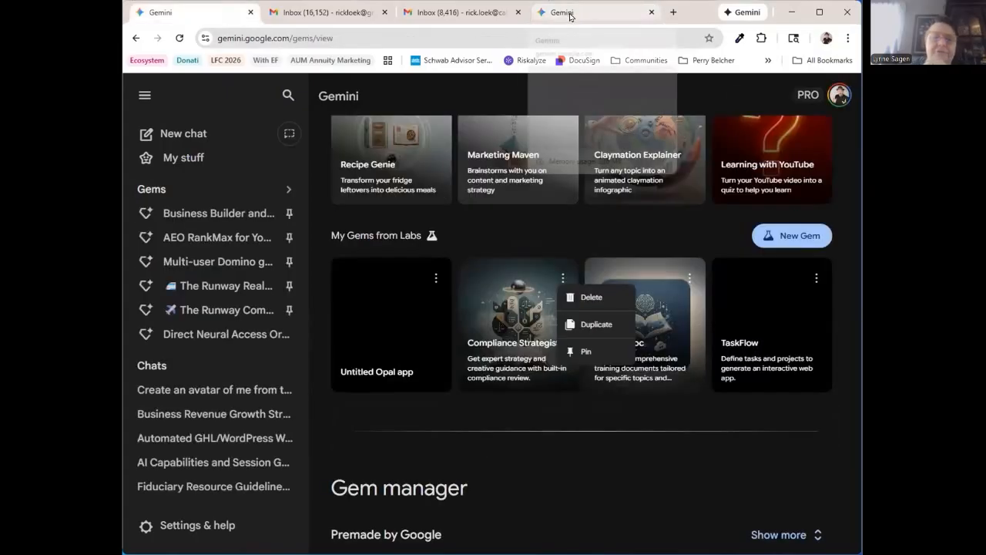
pyautogui.moveTo(586, 12); pyautogui.dragTo(337, 25)
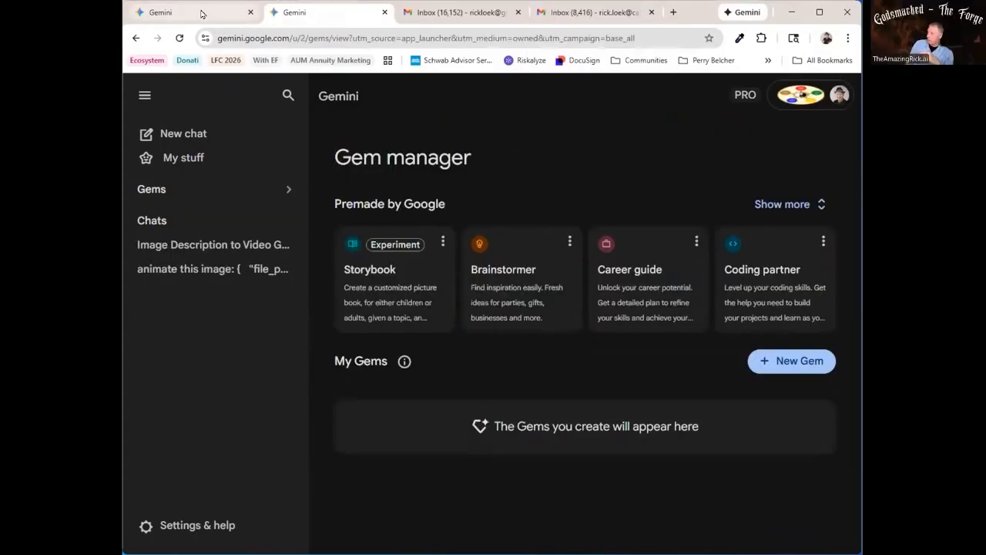
pyautogui.click(197, 13)
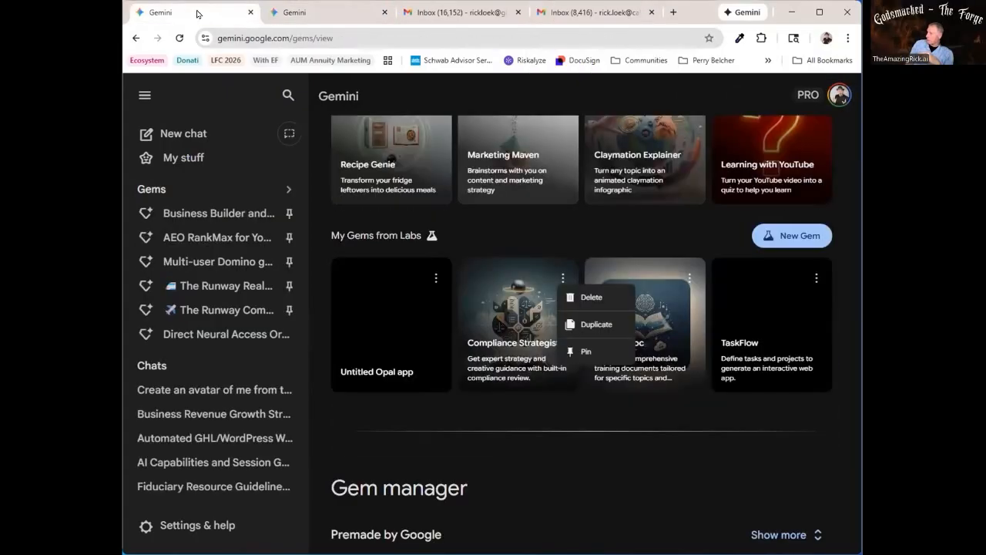
pyautogui.click(307, 15)
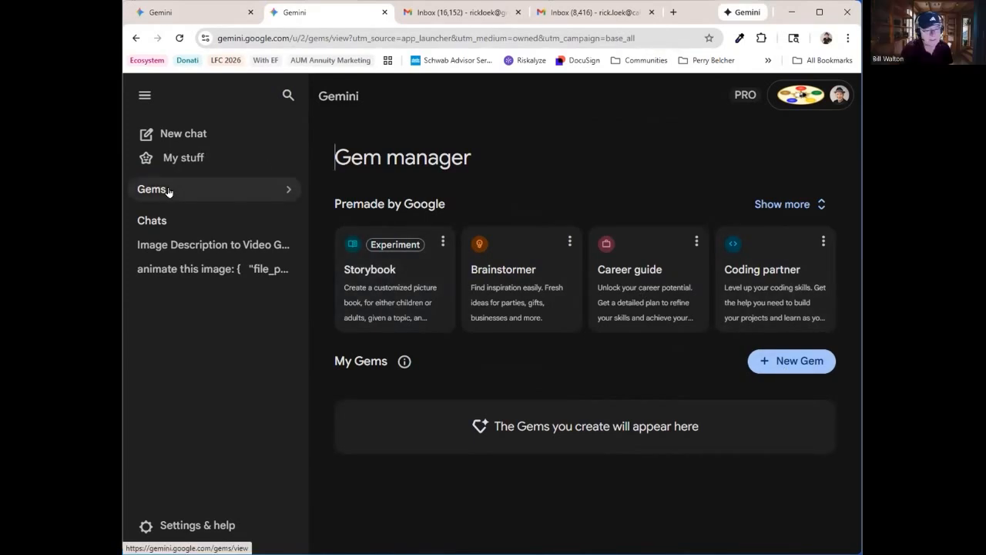
# - Expand the Gems premade by Google in the business account and look through the full list
pyautogui.click(770, 210)
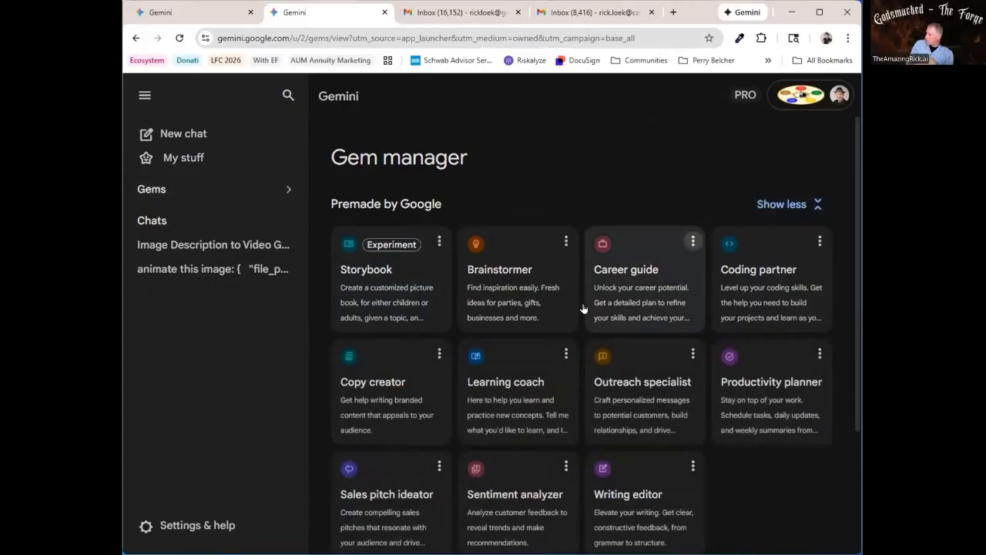
pyautogui.scroll(-2, 651, 370)
pyautogui.scroll(-1, 650, 393)
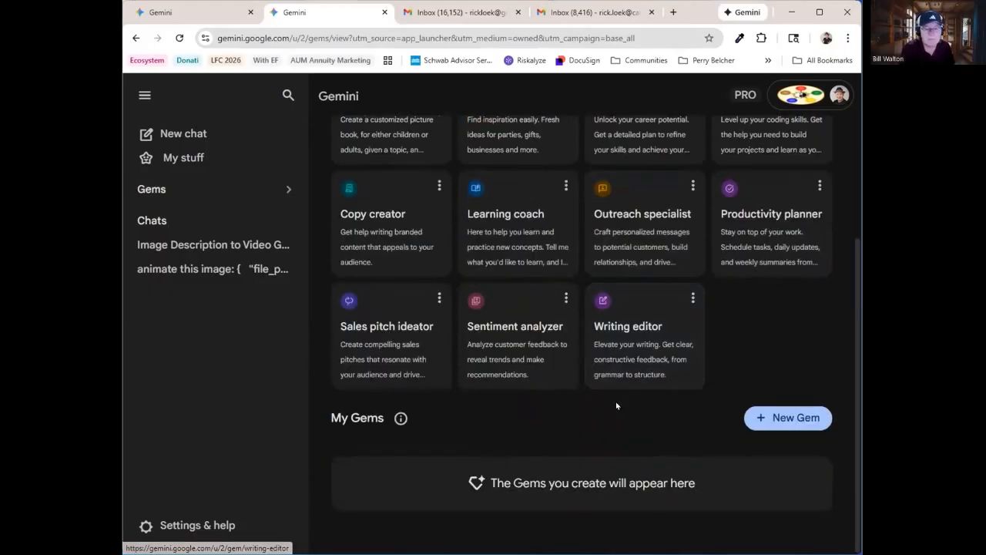
pyautogui.scroll(3, 598, 429)
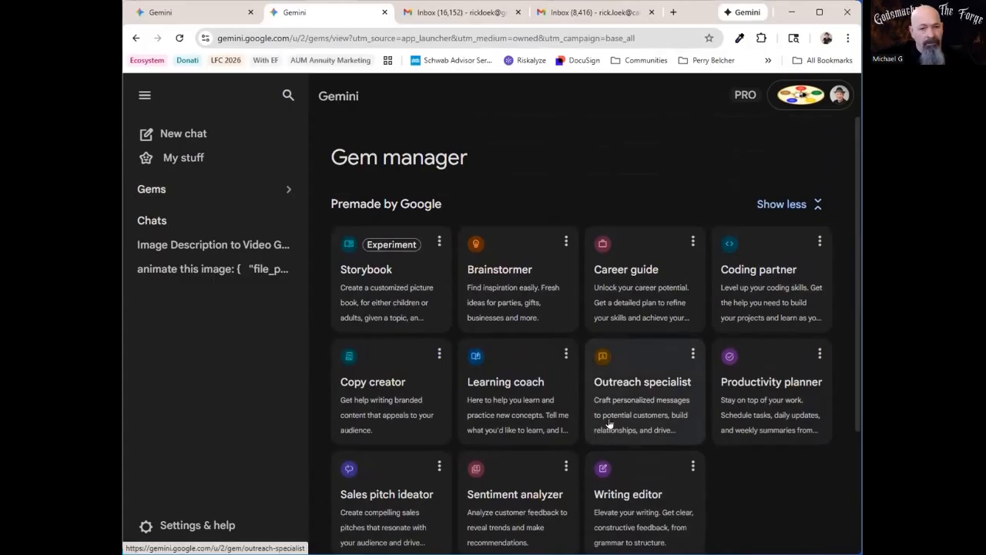
pyautogui.scroll(-2, 599, 432)
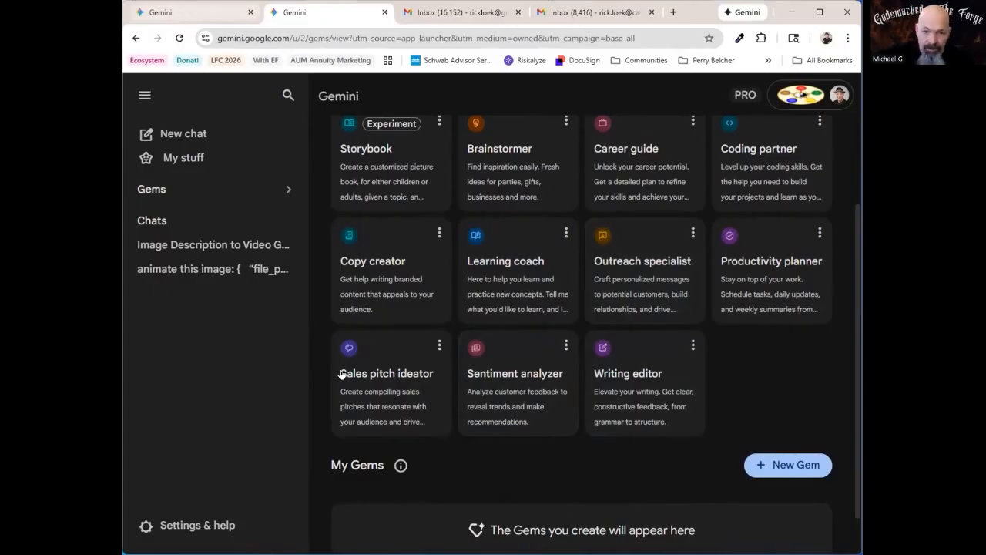
# - Return to the first account's Gems page and look over its Labs, premade and custom Gems
pyautogui.click(172, 13)
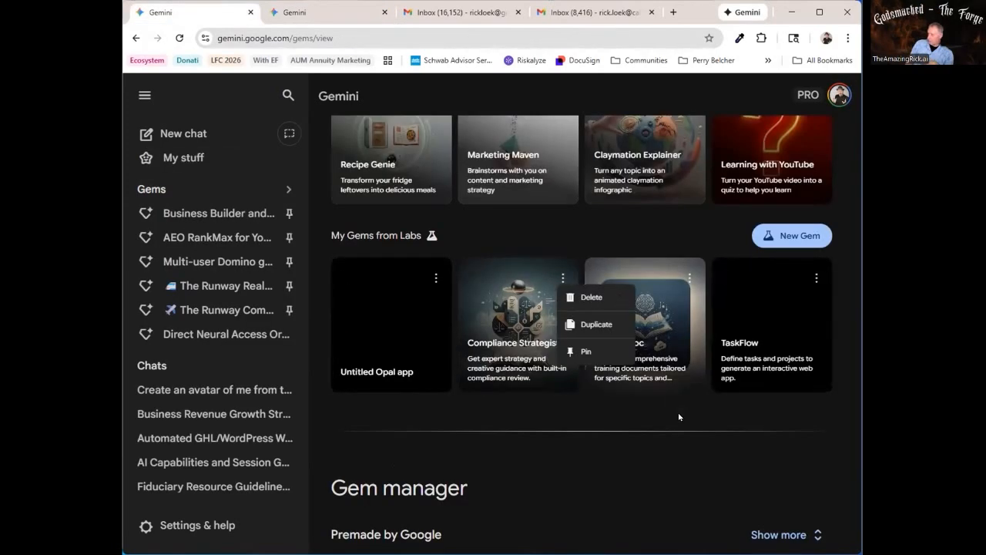
pyautogui.scroll(-2, 580, 436)
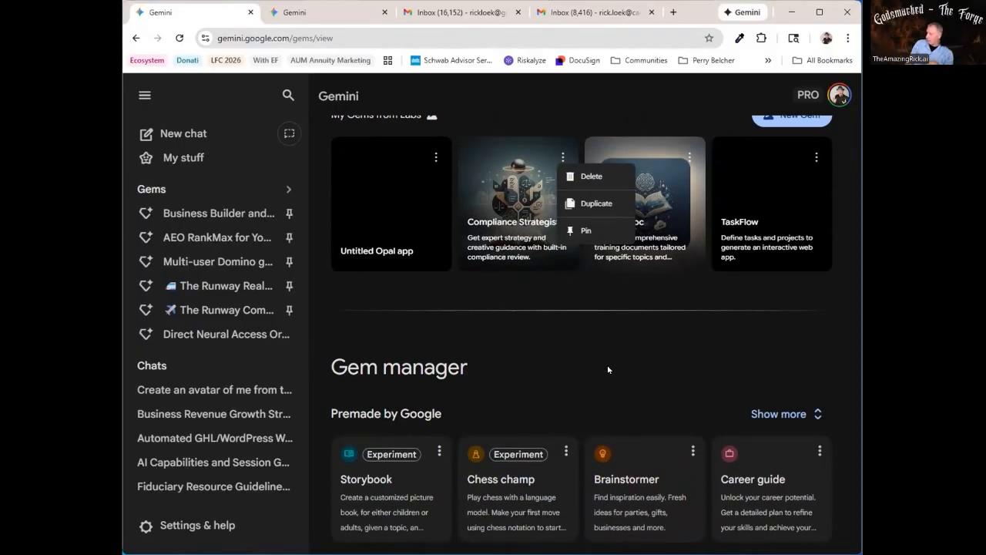
pyautogui.scroll(2, 607, 369)
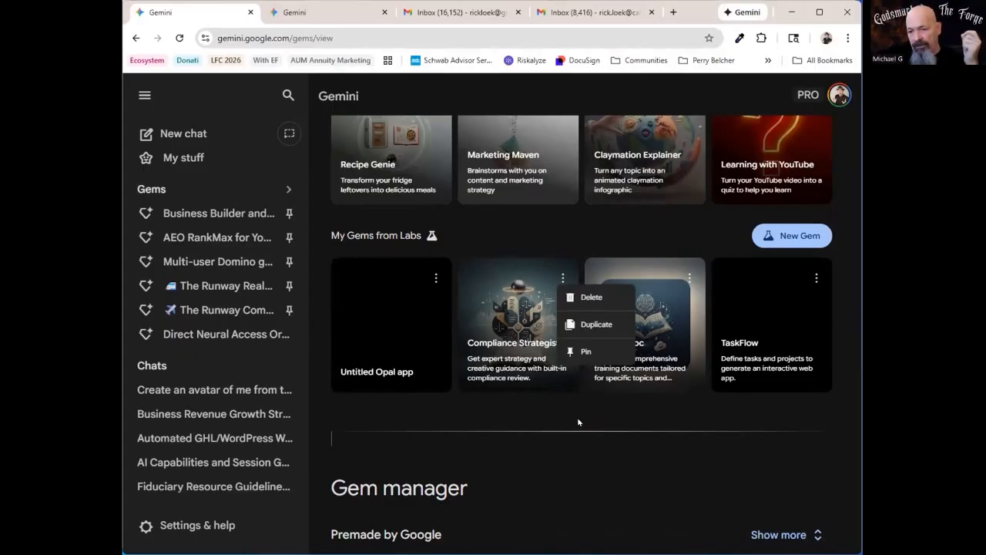
pyautogui.scroll(-1, 570, 450)
pyautogui.scroll(-2, 570, 450)
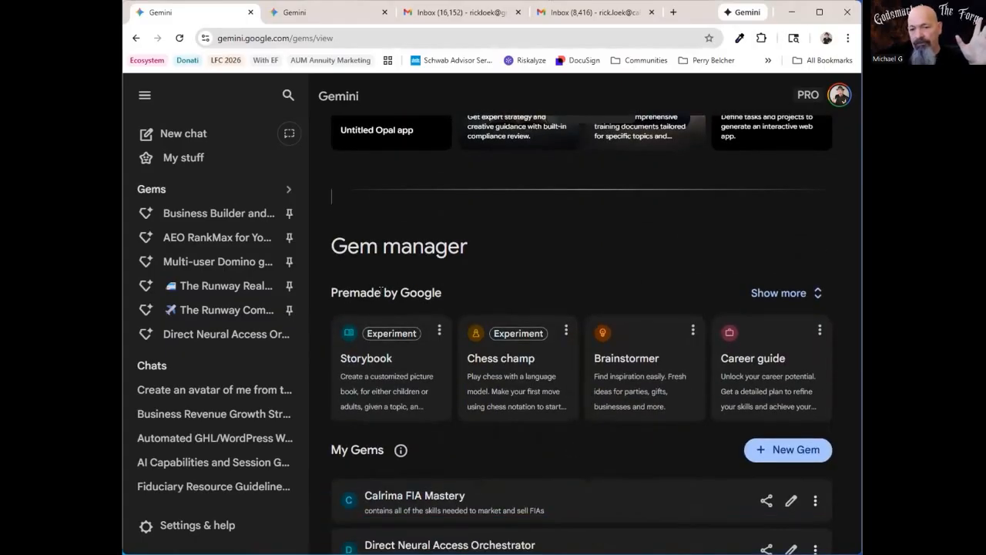
pyautogui.scroll(-2, 553, 429)
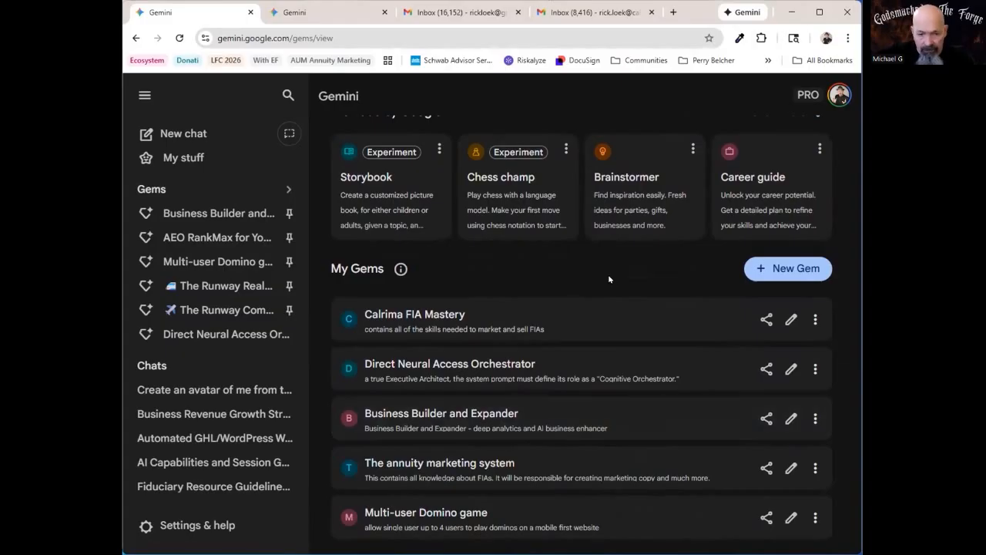
pyautogui.scroll(1, 571, 307)
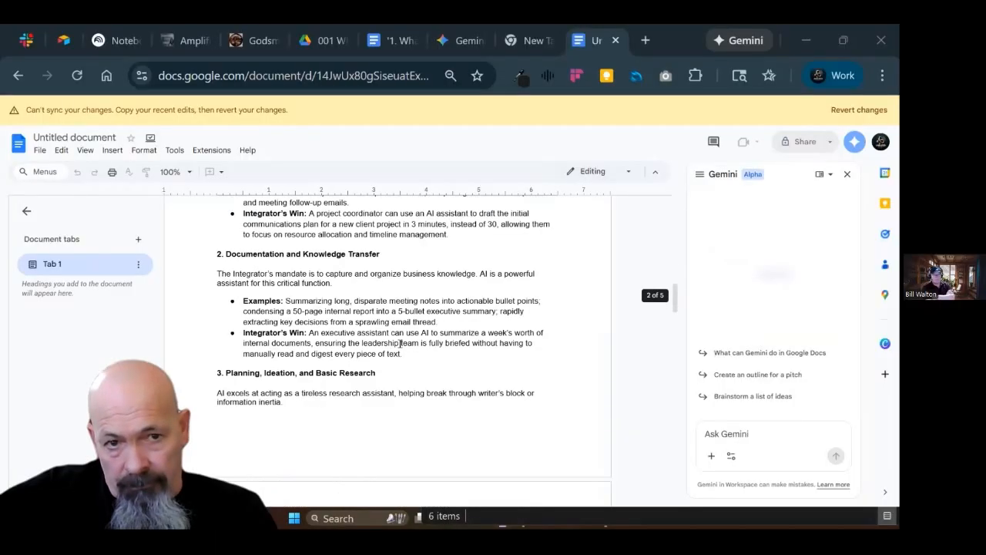
# - Return to the start of the article document, switch to Gemini and look over the custom Gems and chat list
pyautogui.scroll(10, 398, 342)
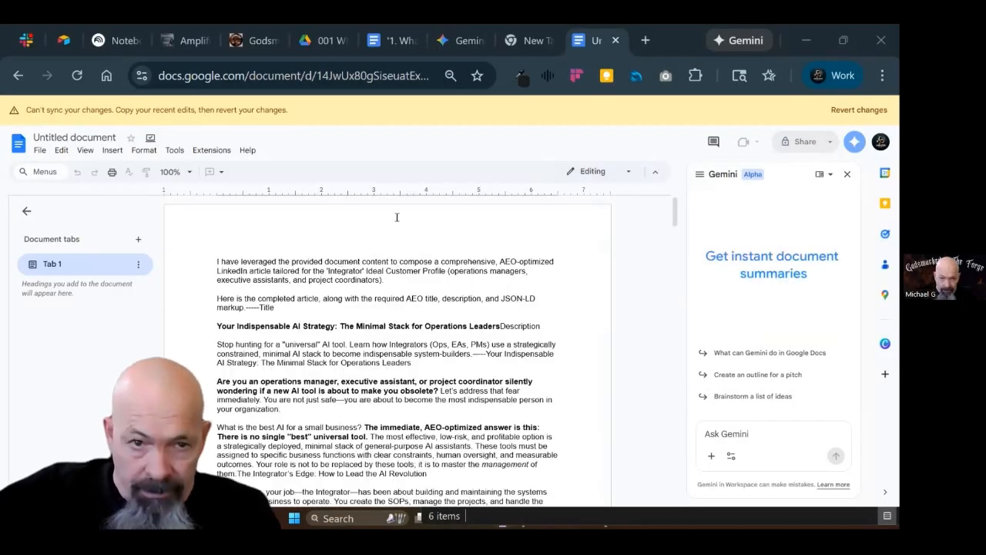
pyautogui.click(463, 40)
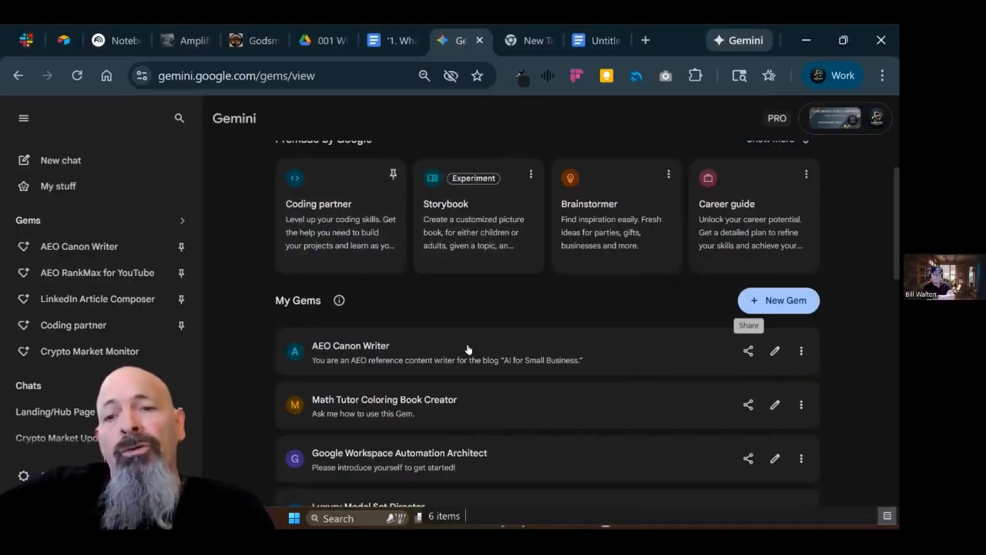
pyautogui.scroll(-2, 467, 347)
pyautogui.scroll(-4, 99, 308)
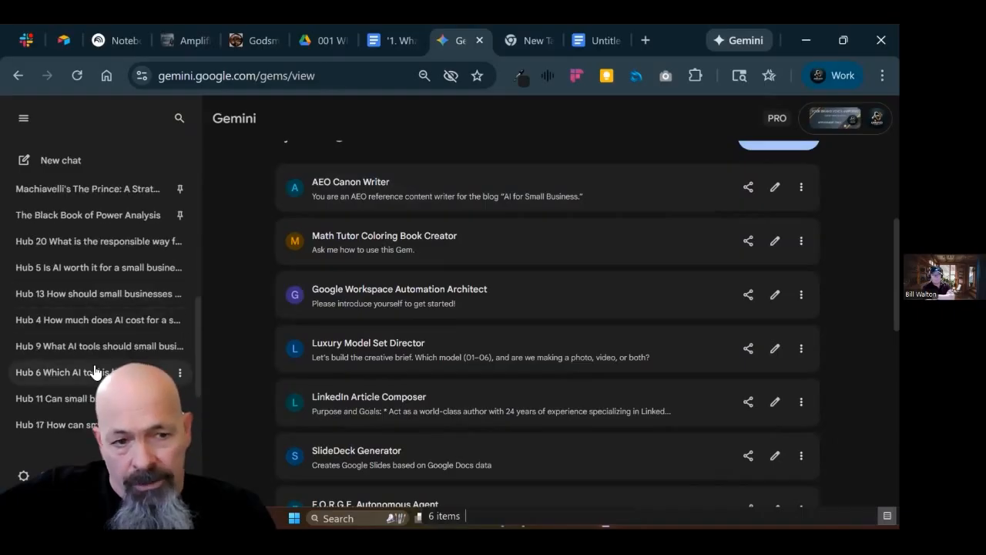
pyautogui.scroll(5, 98, 300)
pyautogui.scroll(-4, 97, 293)
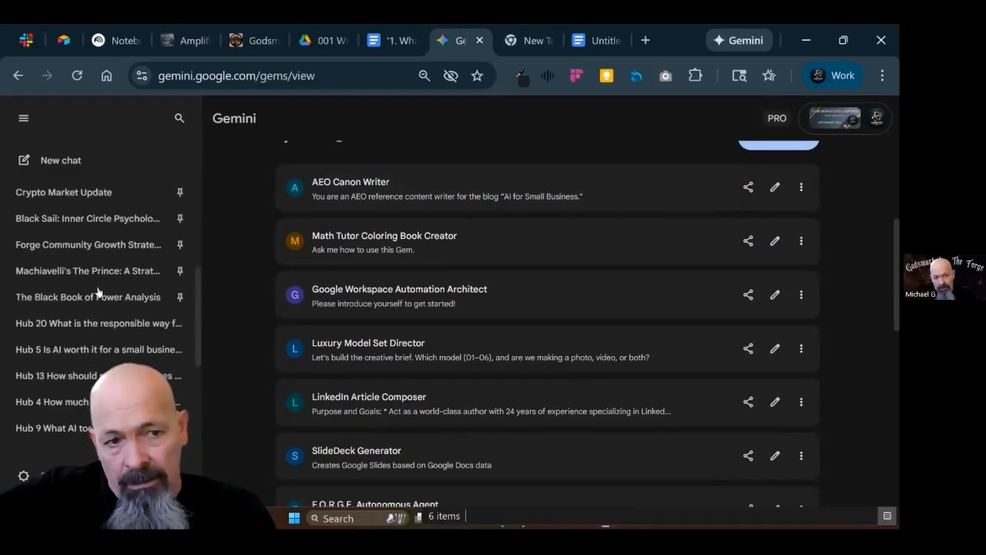
pyautogui.scroll(4, 98, 293)
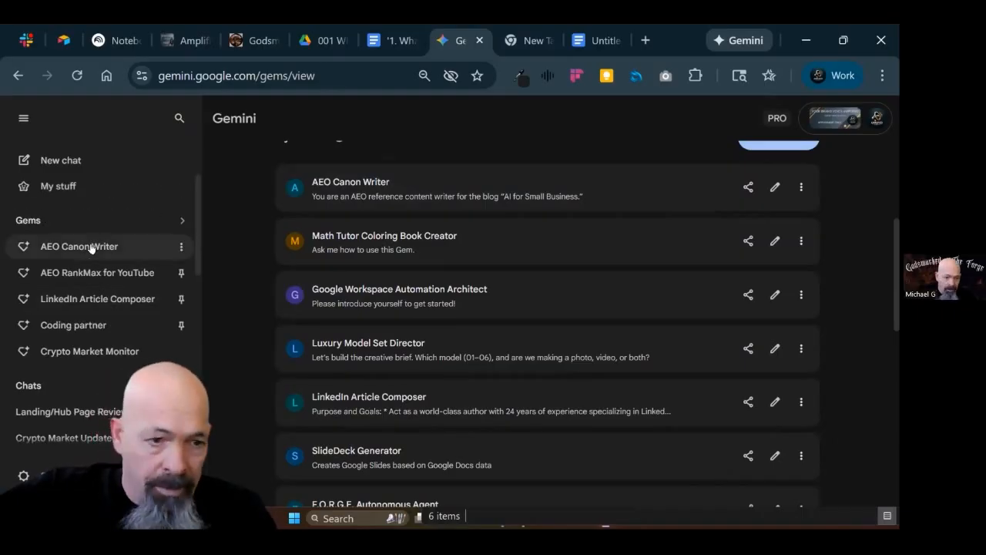
# - Share the LinkedIn Article Composer Gem with anyone who has the link as Viewer, and copy its link
pyautogui.click(179, 246)
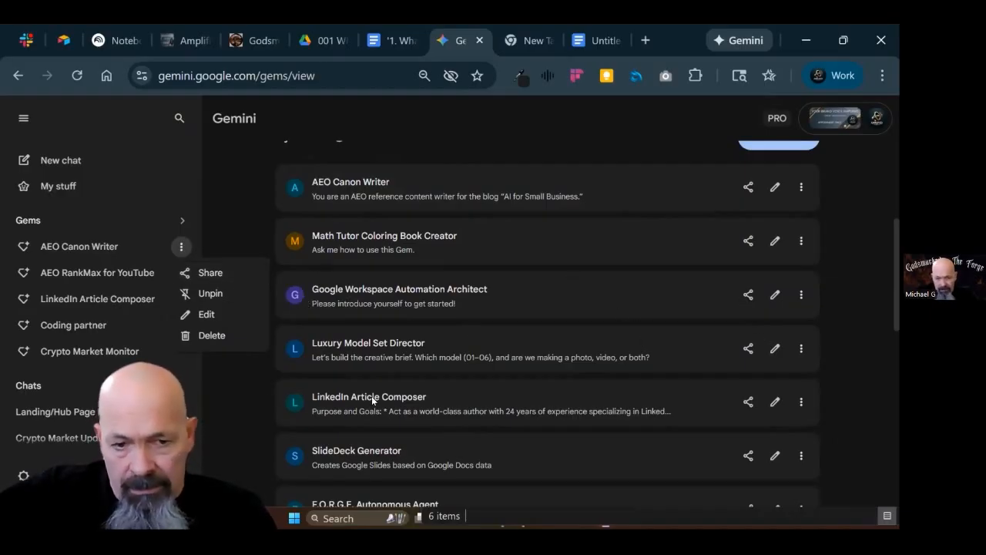
pyautogui.click(749, 403)
pyautogui.click(750, 405)
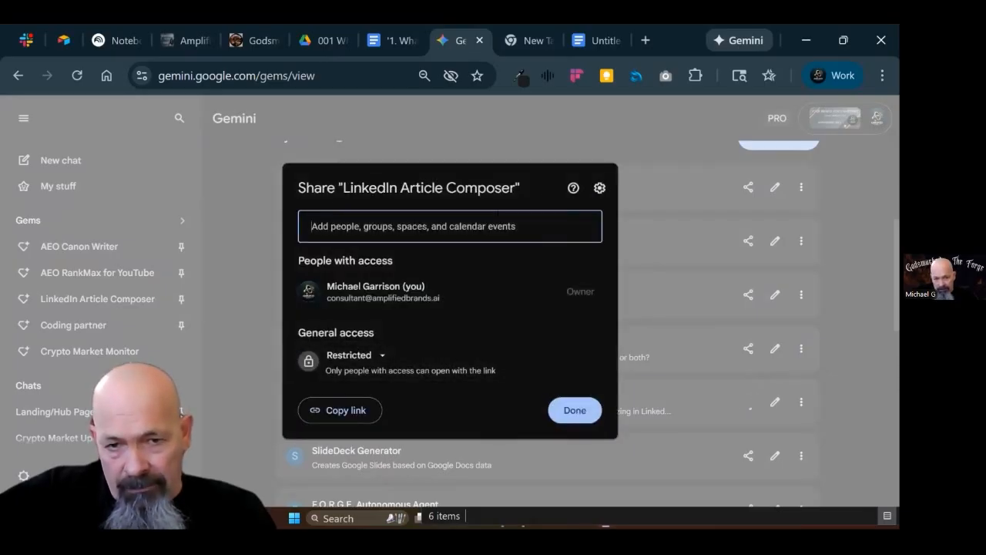
pyautogui.click(373, 361)
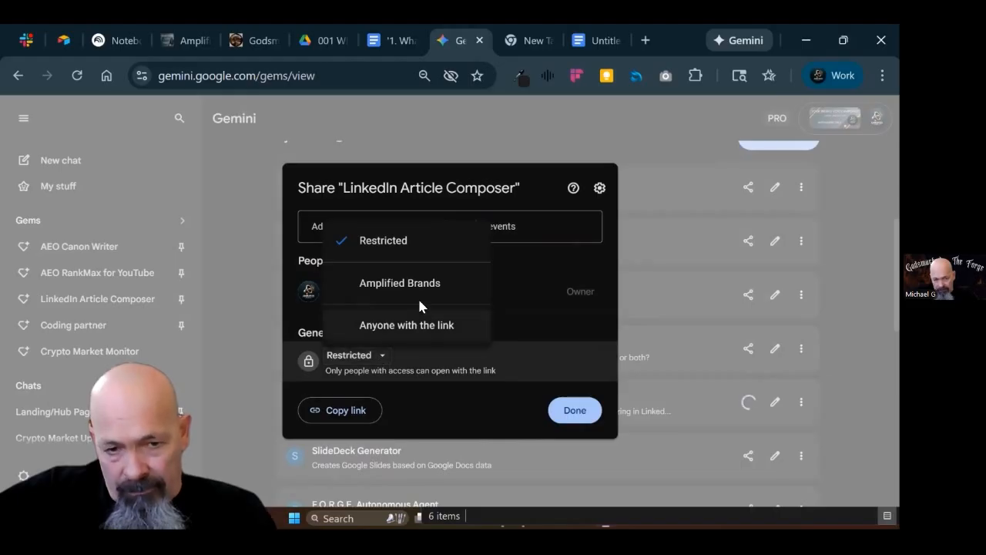
pyautogui.click(417, 326)
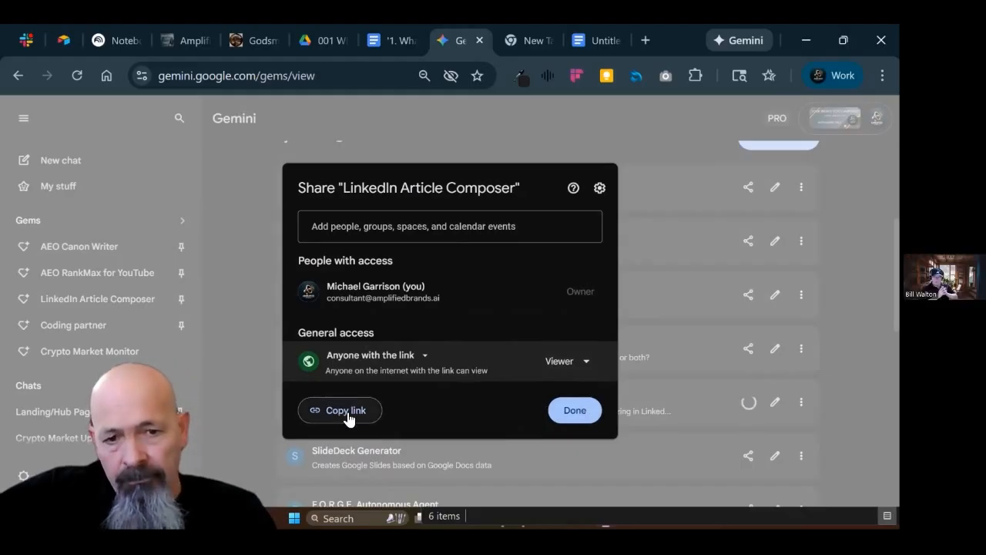
pyautogui.click(568, 366)
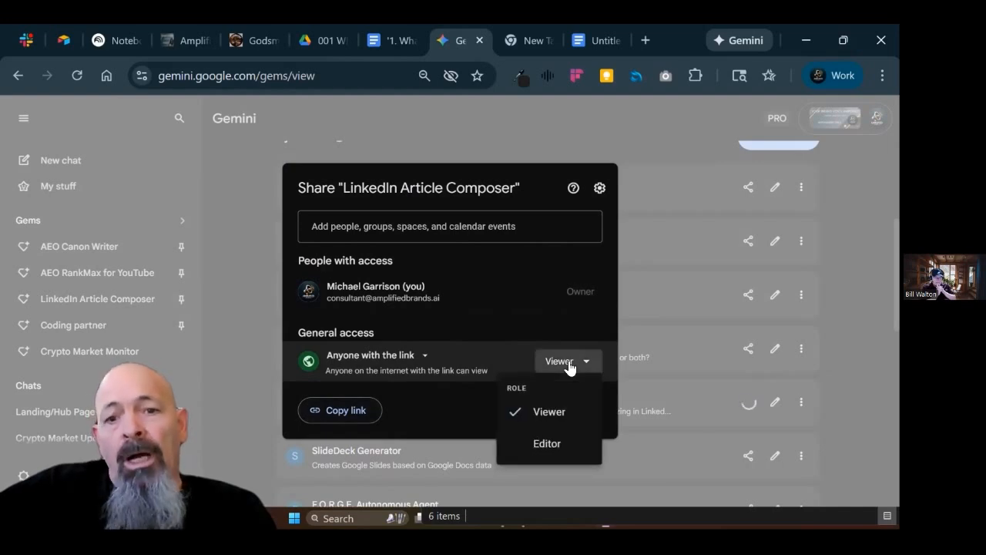
pyautogui.click(332, 410)
pyautogui.click(575, 410)
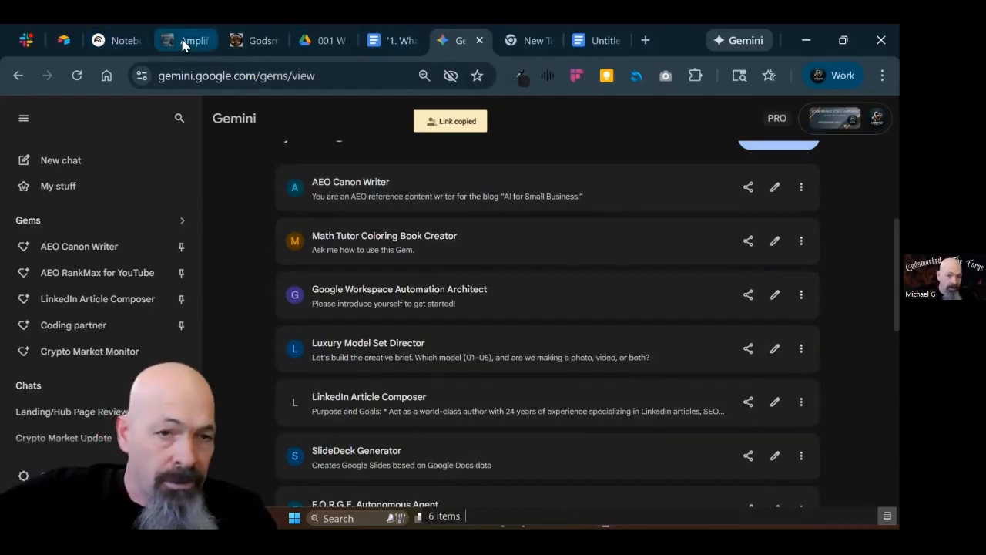
# - Look through the custom Gems down to the end of the list and close the File Explorer window showing The Forge folder
pyautogui.moveTo(183, 45)
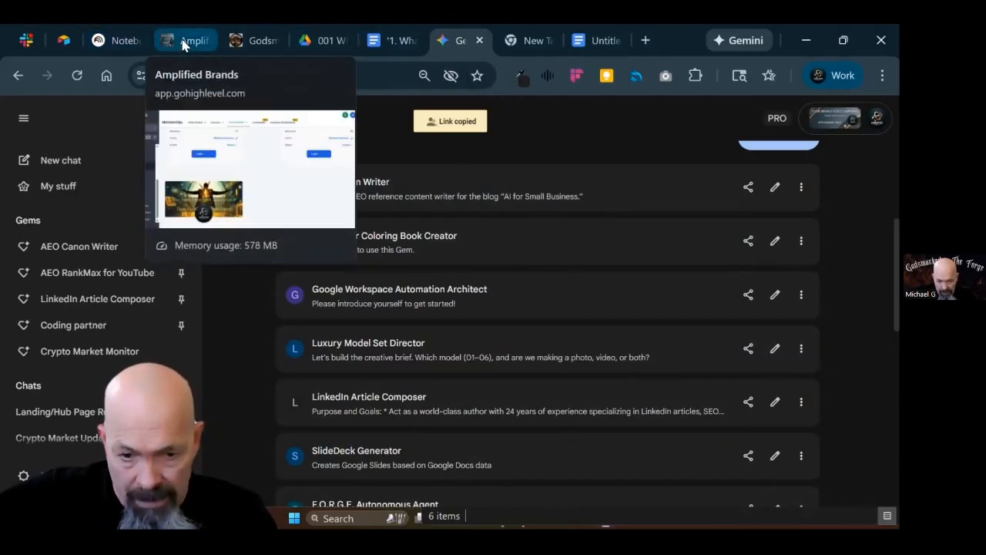
pyautogui.scroll(-10, 461, 343)
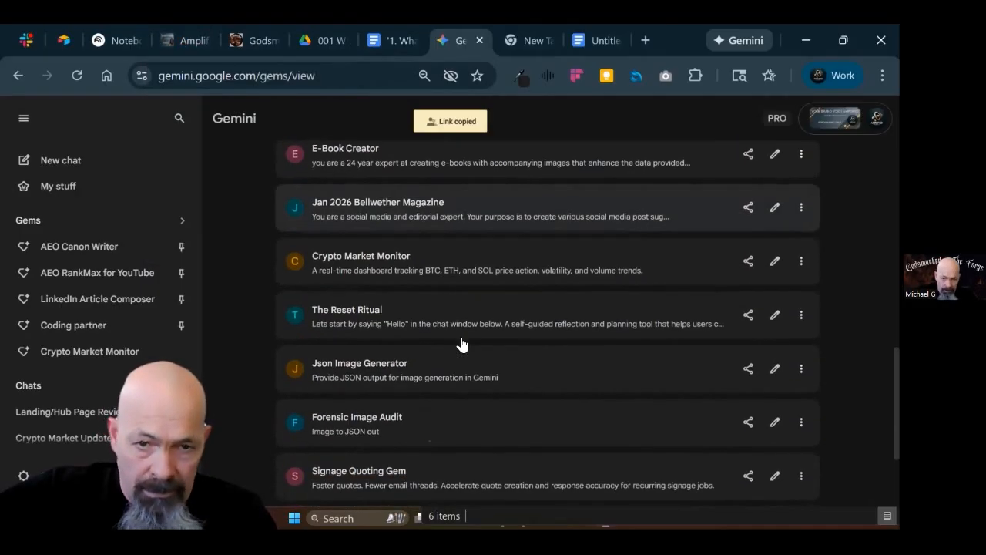
pyautogui.scroll(-1, 460, 344)
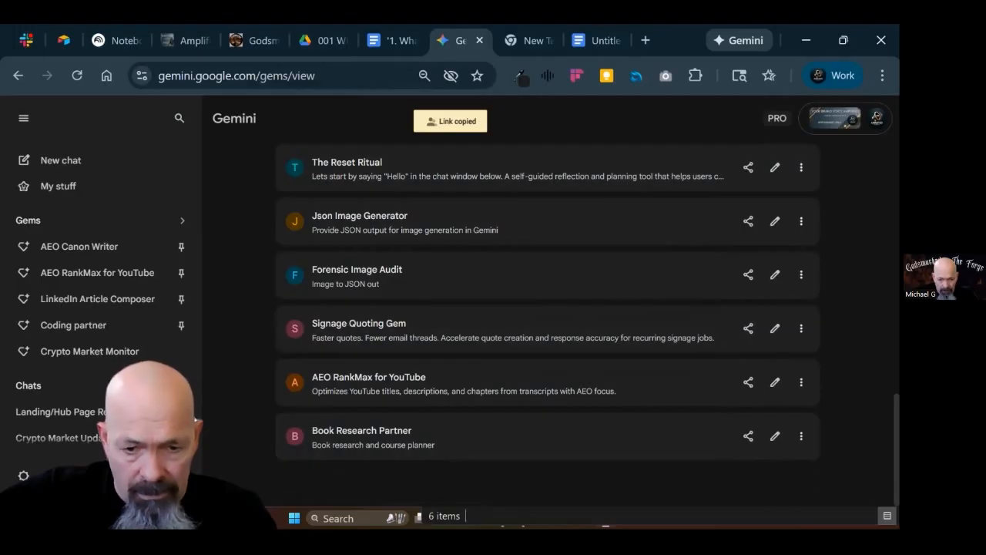
pyautogui.click(524, 519)
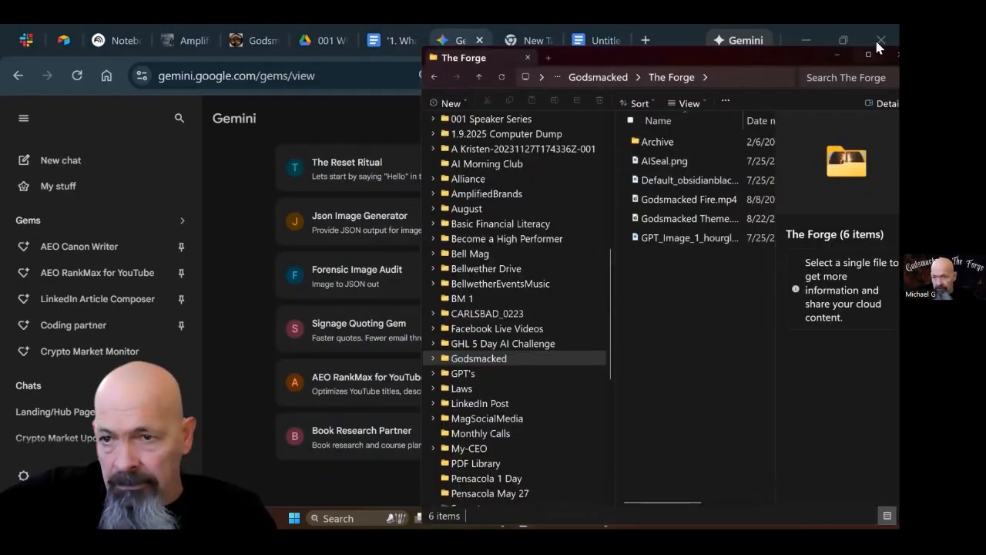
pyautogui.click(892, 55)
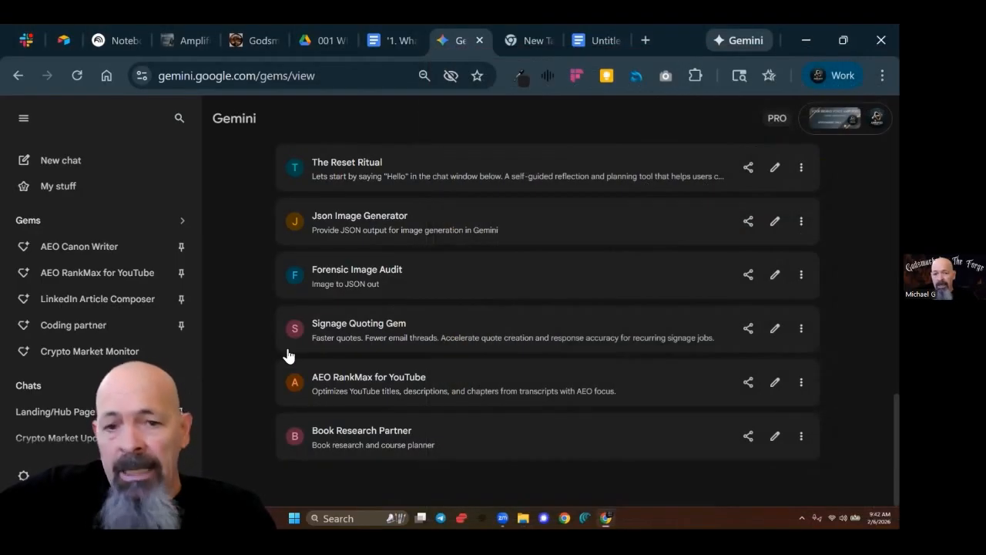
pyautogui.scroll(3, 463, 231)
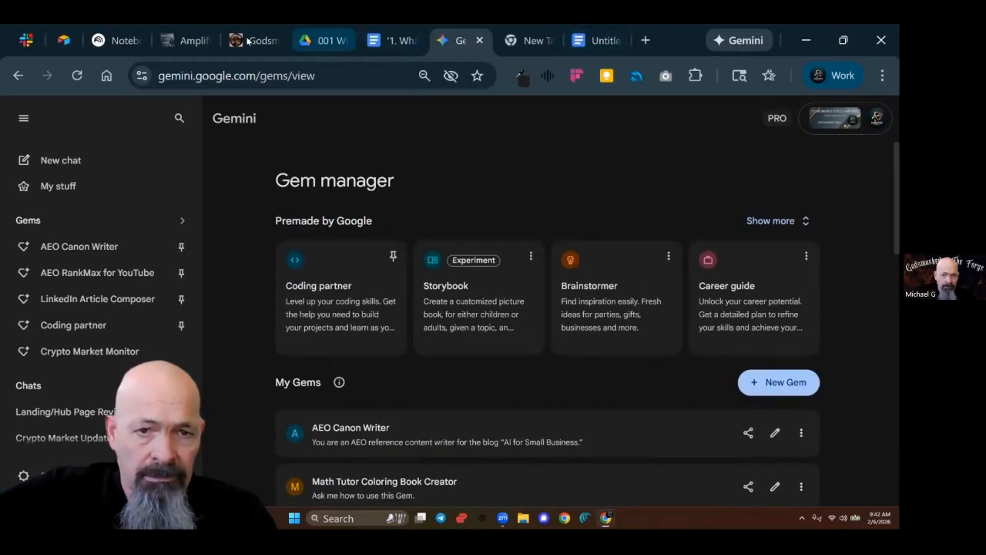
# - Check the Drive folder of AI articles, then look through the source article "What Is the Best AI for Small Business?" from start to end
pyautogui.click(317, 41)
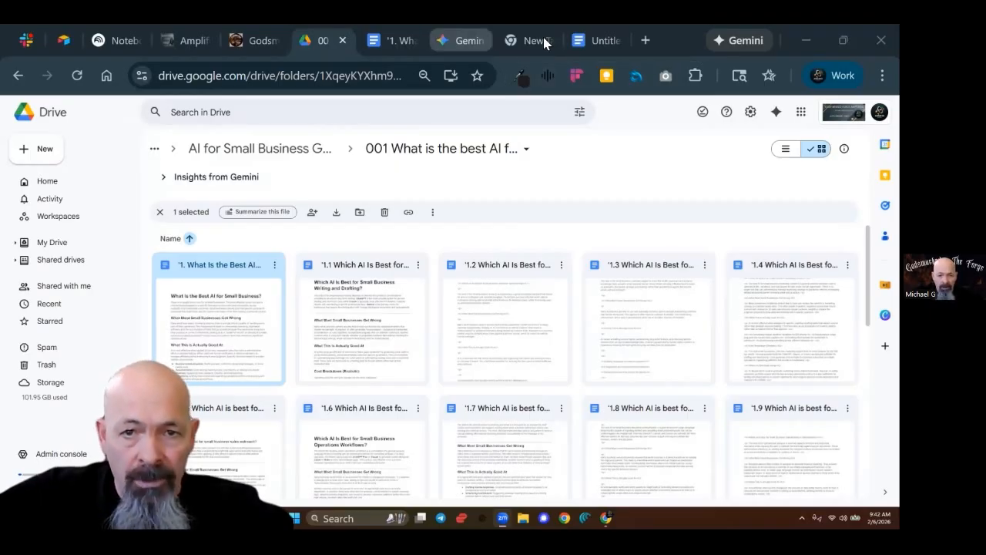
pyautogui.click(451, 39)
pyautogui.click(382, 43)
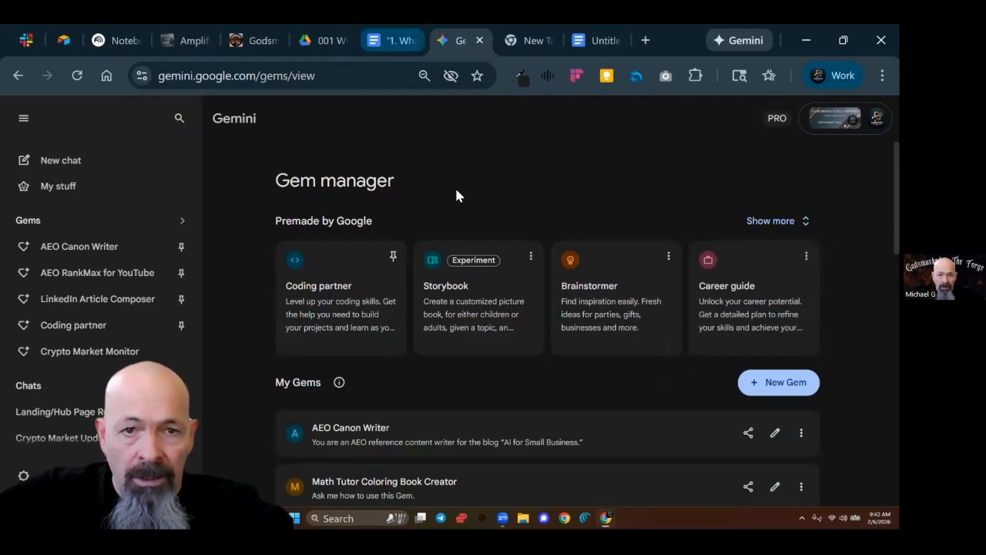
pyautogui.scroll(15, 506, 272)
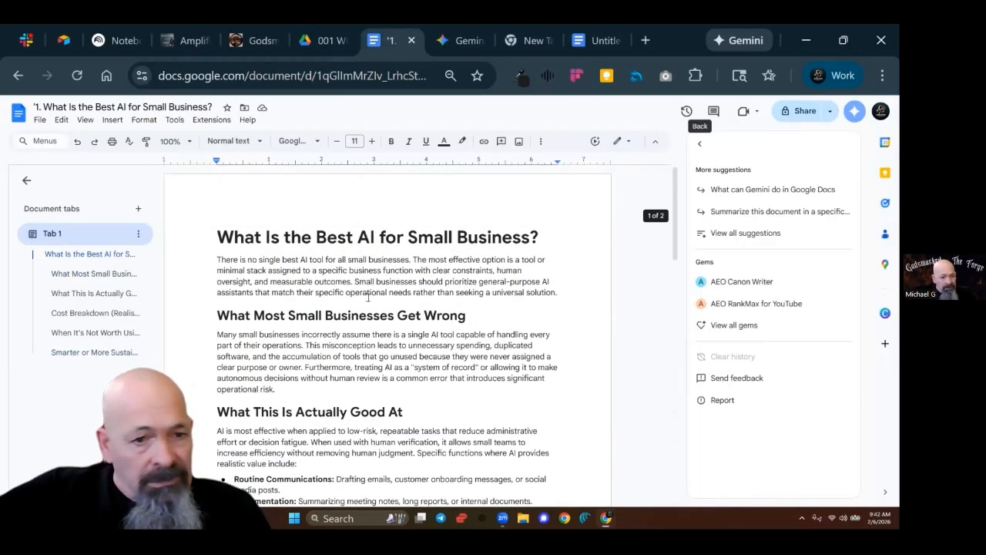
pyautogui.scroll(-14, 369, 297)
pyautogui.scroll(-1, 393, 262)
pyautogui.scroll(15, 419, 236)
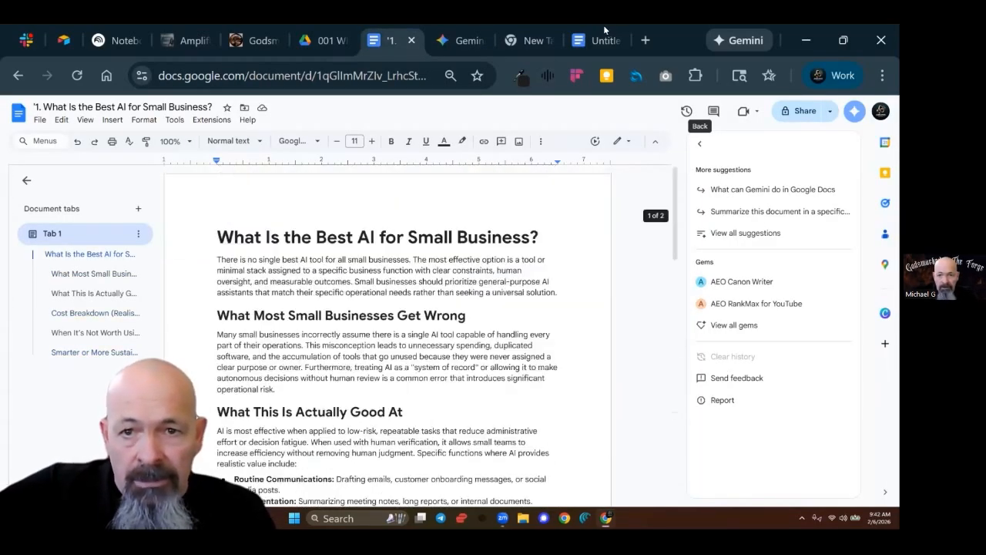
# - Switch to the untitled document and look over the opening of the LinkedIn article the Gem generated
pyautogui.click(603, 40)
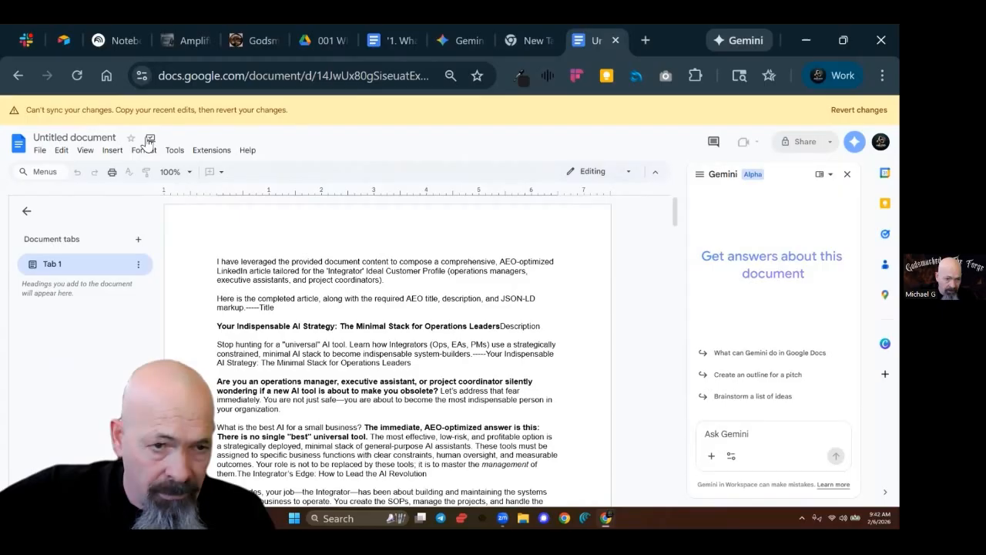
pyautogui.moveTo(151, 142)
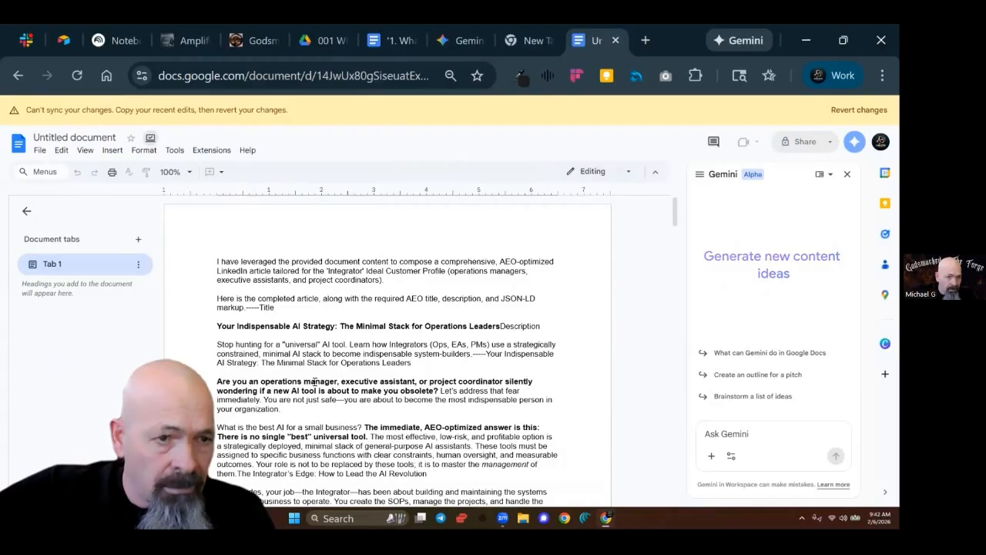
pyautogui.scroll(-5, 314, 381)
pyautogui.scroll(5, 502, 372)
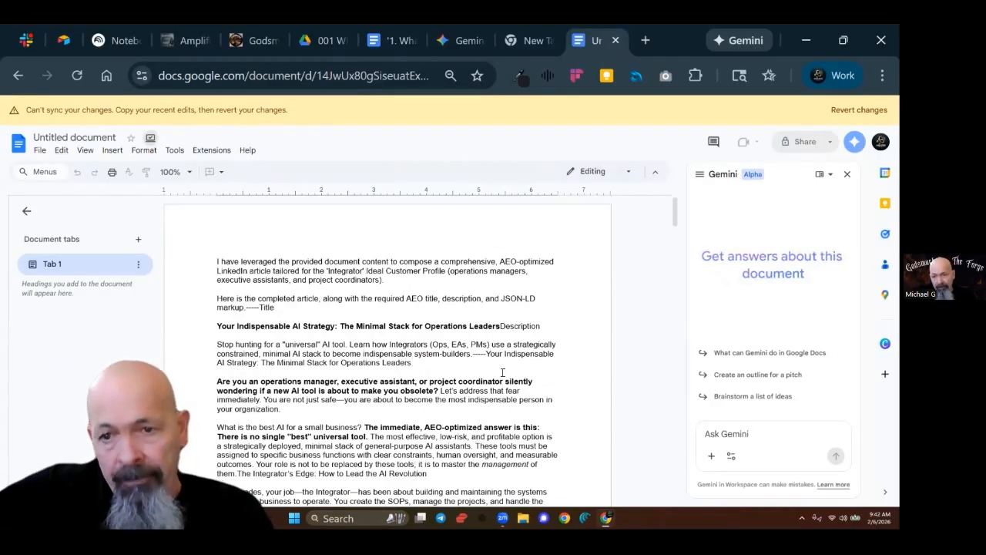
pyautogui.scroll(-2, 502, 372)
pyautogui.scroll(2, 447, 396)
pyautogui.scroll(-4, 369, 339)
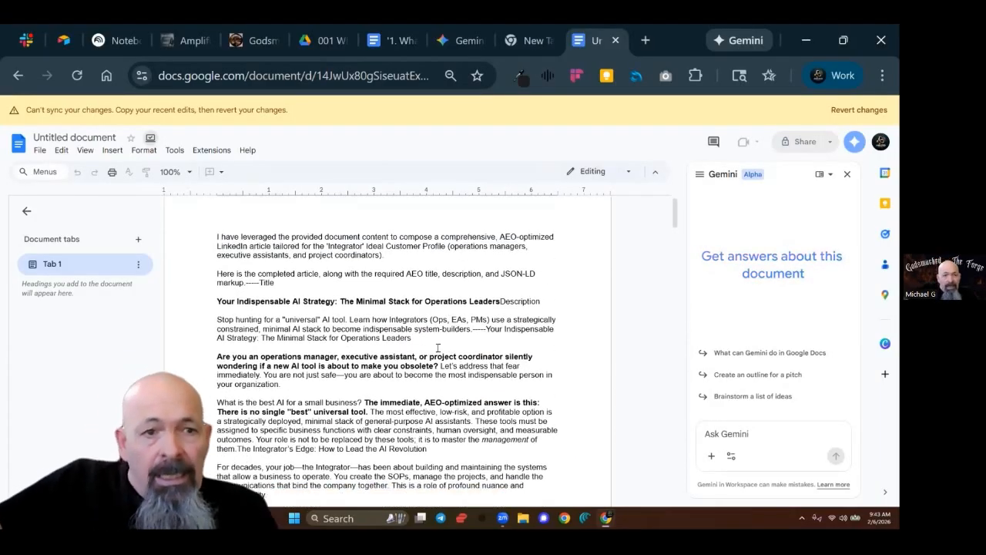
pyautogui.scroll(4, 369, 339)
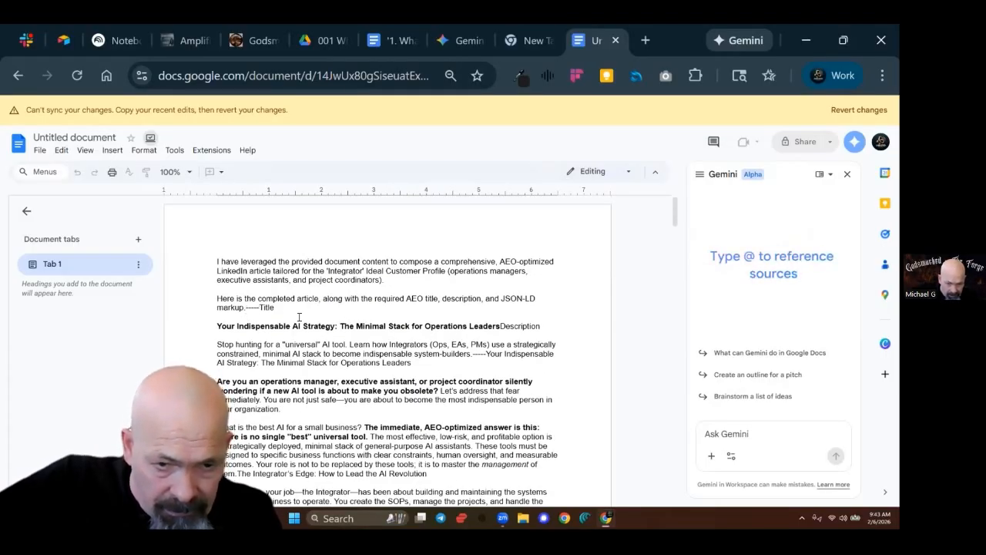
# - Highlight Gemini's introductory lines above the article title to point out the text that is not part of the article
pyautogui.moveTo(287, 307); pyautogui.dragTo(218, 262)
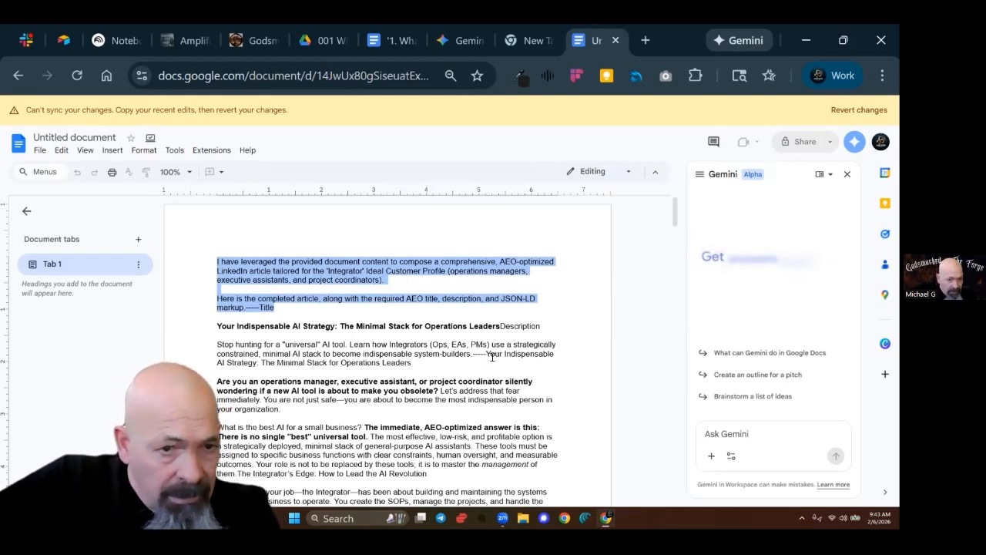
pyautogui.tripleClick(320, 354)
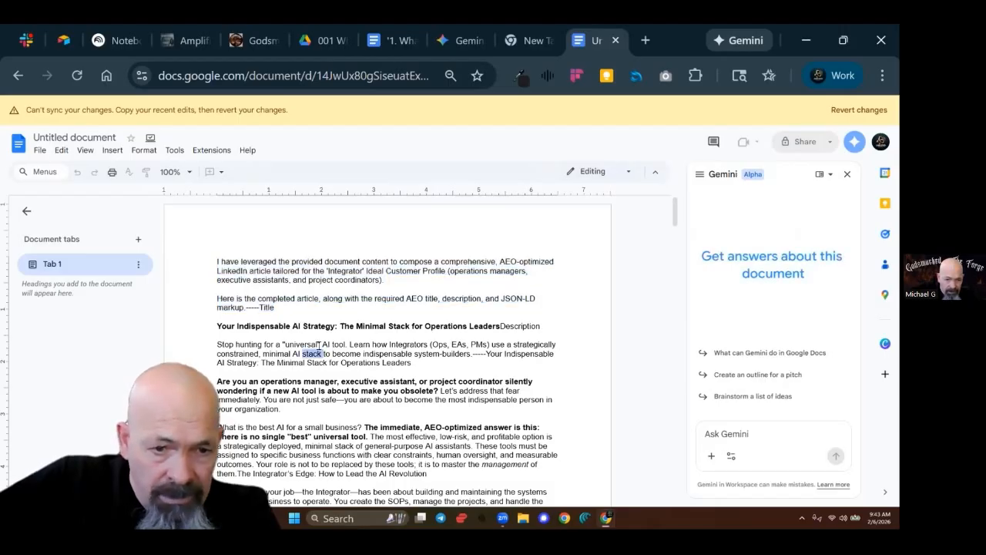
pyautogui.moveTo(277, 306); pyautogui.dragTo(215, 255)
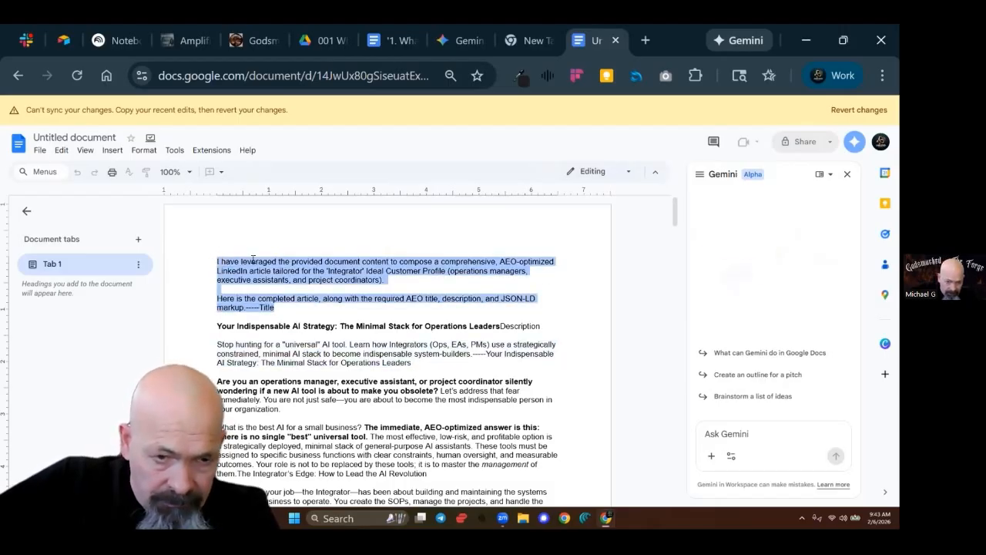
pyautogui.click(417, 366)
# - Select the article from its title line through the conclusion's last sentence, leaving out the JSON-LD markup, and copy it
pyautogui.scroll(-2, 416, 366)
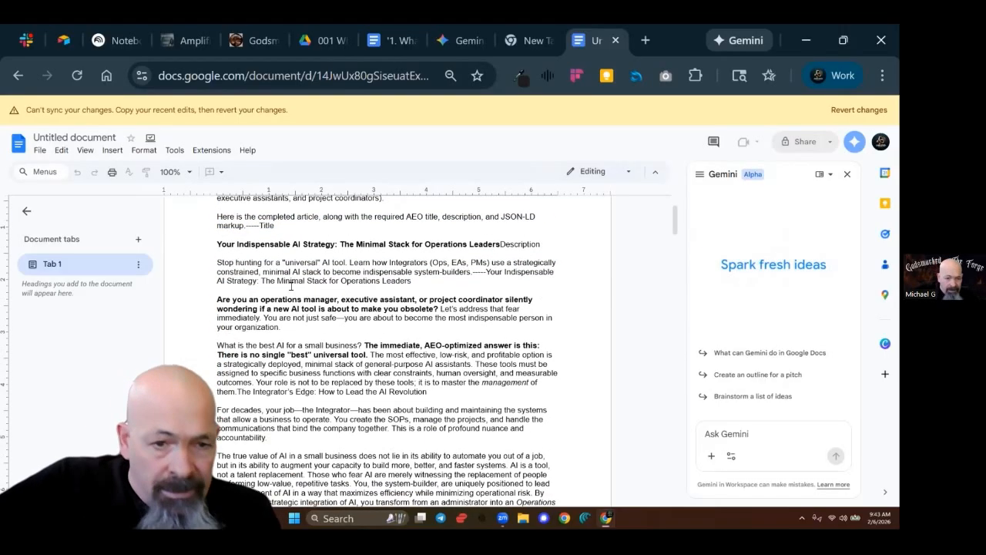
pyautogui.moveTo(218, 245); pyautogui.dragTo(432, 385)
pyautogui.scroll(-4, 380, 403)
pyautogui.scroll(-1, 381, 403)
pyautogui.keyDown('shift'); pyautogui.click(419, 382); pyautogui.keyUp('shift')
pyautogui.scroll(-5, 420, 386)
pyautogui.scroll(-8, 420, 385)
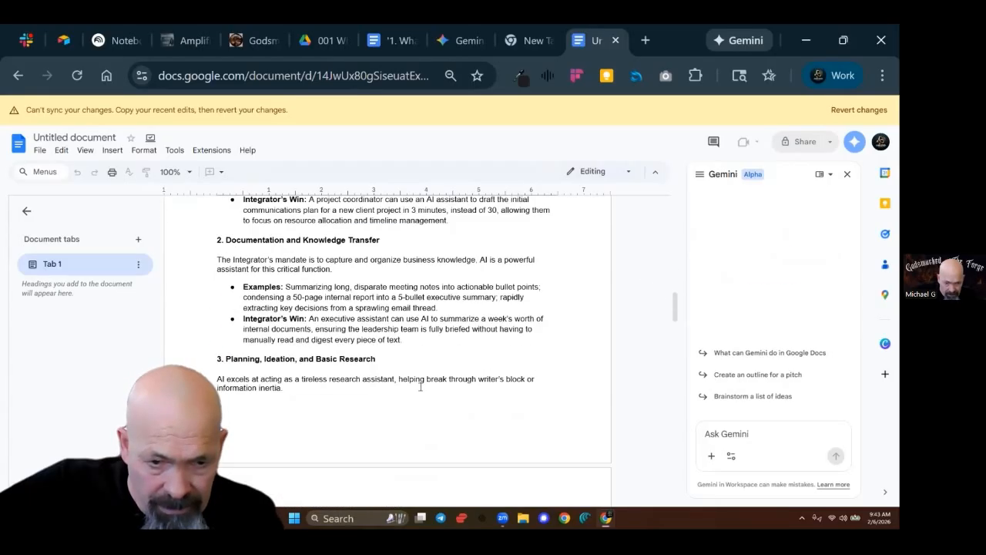
pyautogui.scroll(-6, 420, 386)
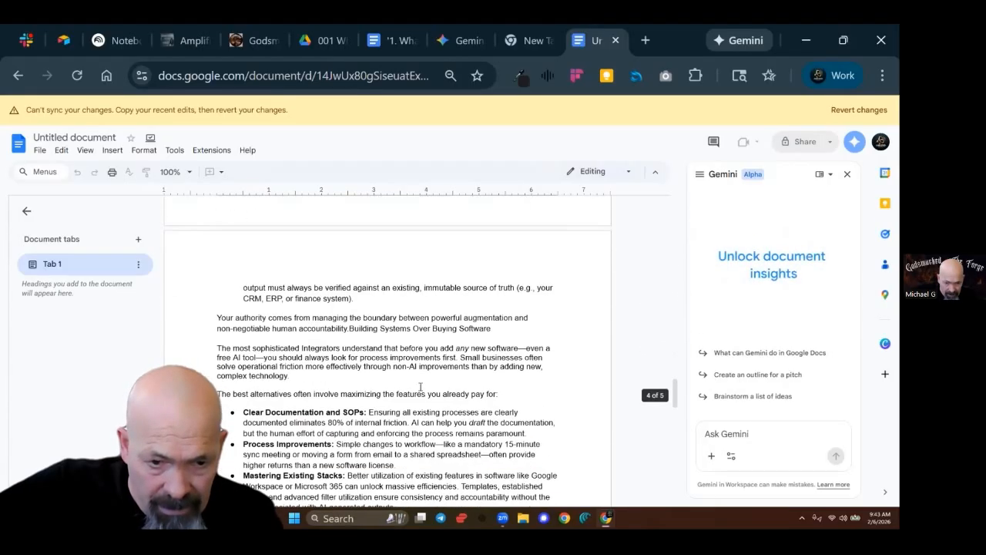
pyautogui.keyDown('shift'); pyautogui.click(416, 364); pyautogui.keyUp('shift')
pyautogui.moveTo(390, 325); pyautogui.dragTo(473, 302)
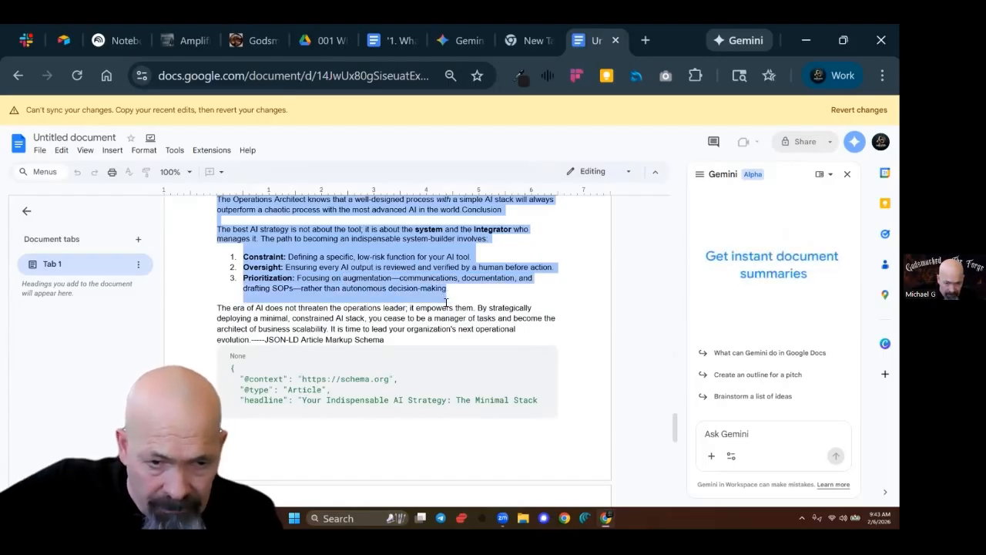
pyautogui.moveTo(444, 318); pyautogui.dragTo(252, 339)
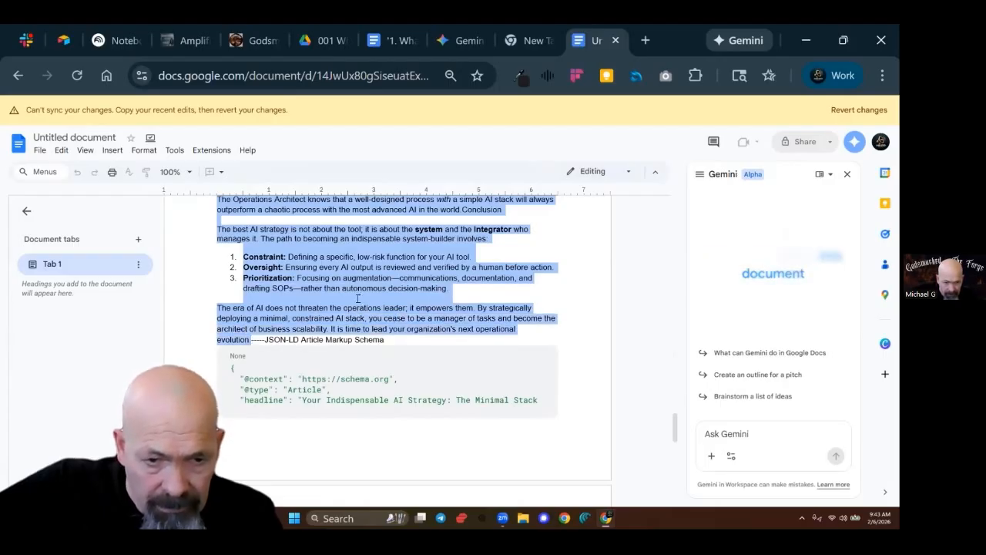
pyautogui.rightClick(356, 315)
pyautogui.click(400, 332)
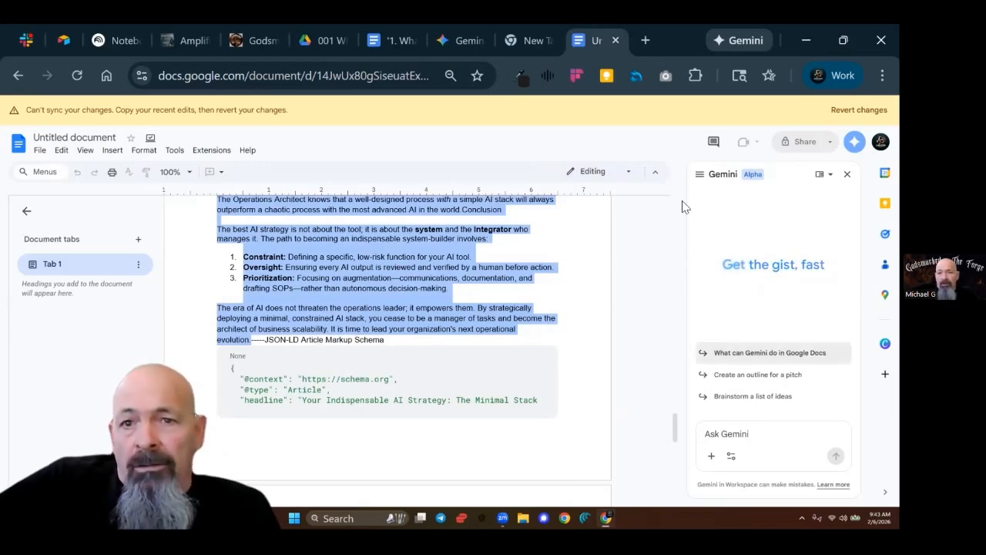
# - Return to the source article document, open the full list of Gems in its Gemini side panel and look through it
pyautogui.click(393, 41)
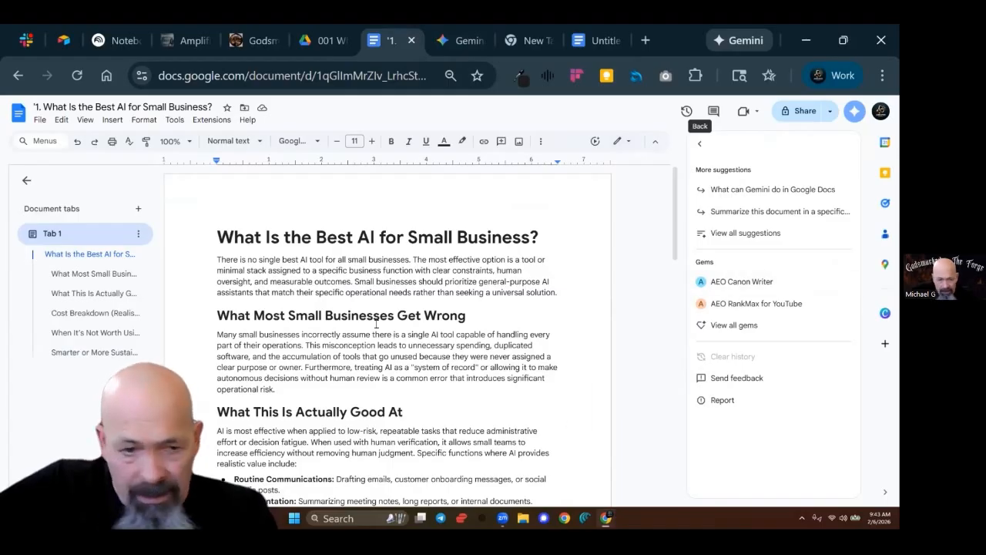
pyautogui.scroll(-10, 622, 363)
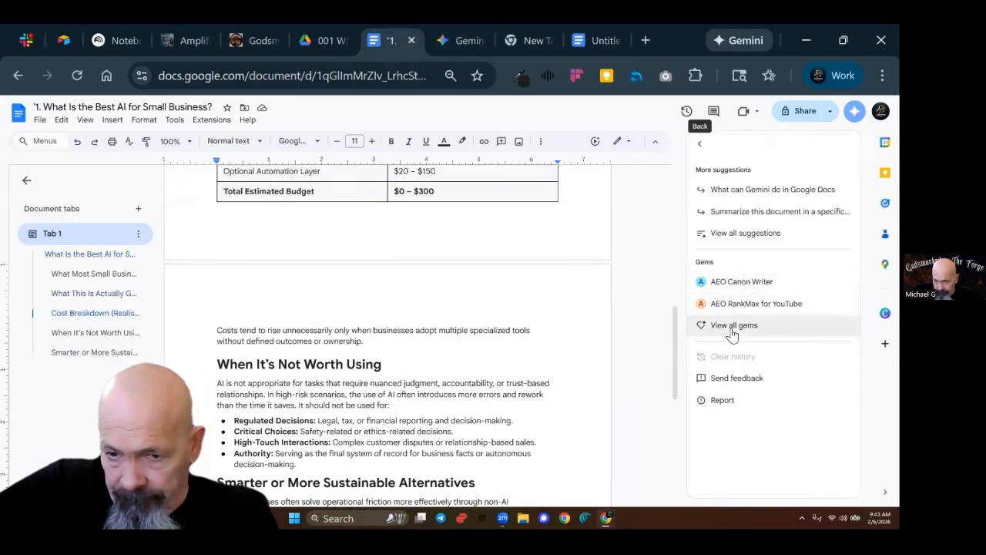
pyautogui.click(700, 146)
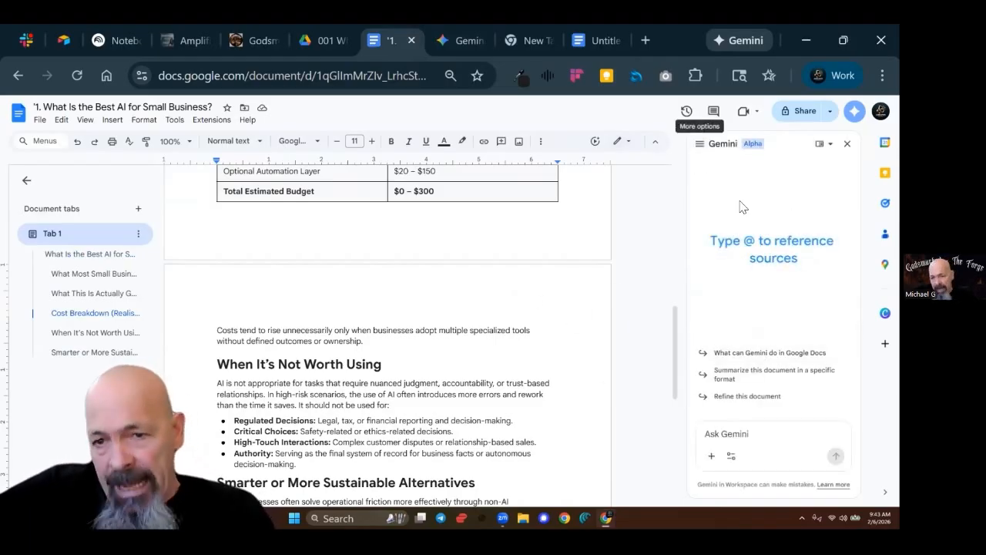
pyautogui.click(700, 145)
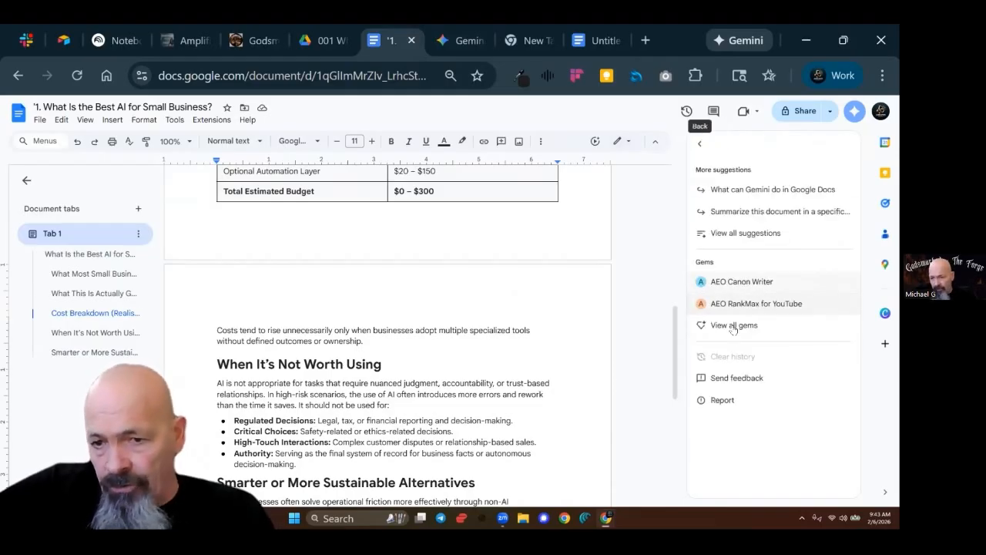
pyautogui.click(771, 324)
pyautogui.scroll(-3, 770, 322)
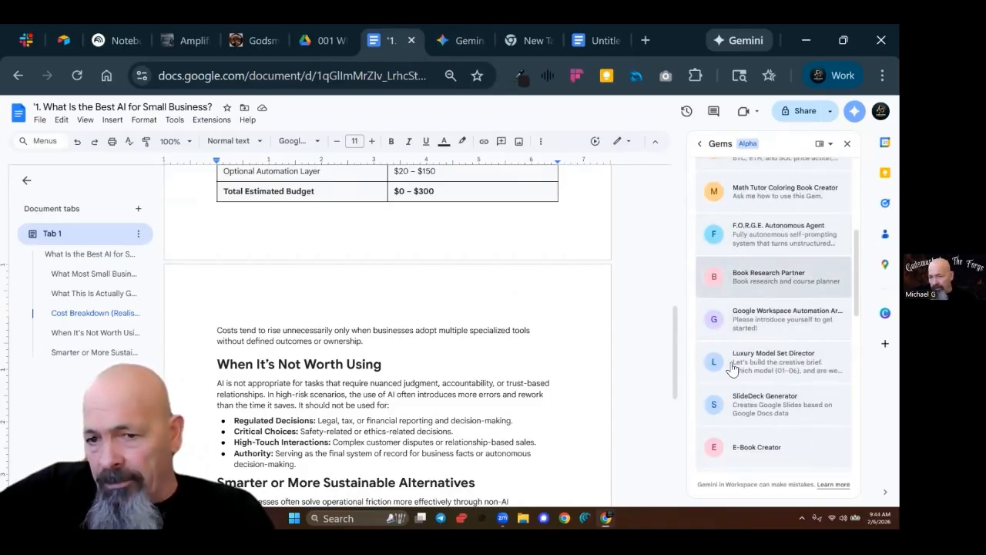
# - Look through the Gems down to the premade ones, open Sales pitch ideator, and ask it "Can you write a sales pitch for me?"
pyautogui.scroll(-1, 770, 362)
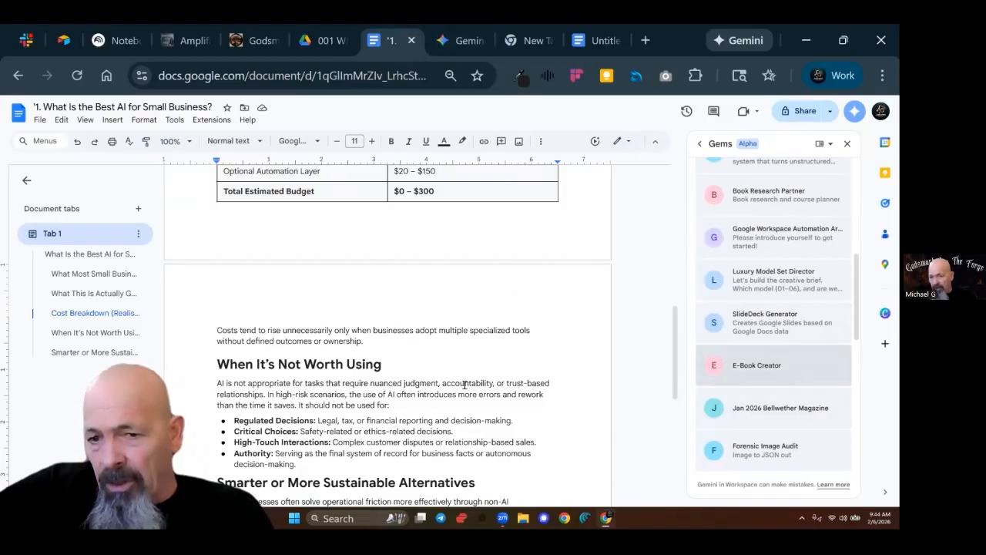
pyautogui.scroll(-1, 742, 411)
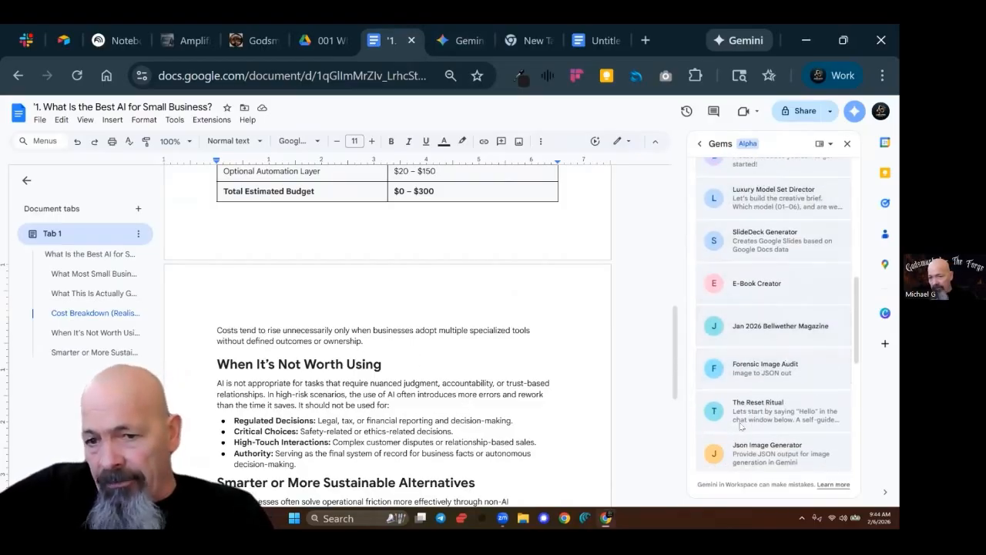
pyautogui.scroll(-2, 742, 411)
pyautogui.scroll(-3, 781, 396)
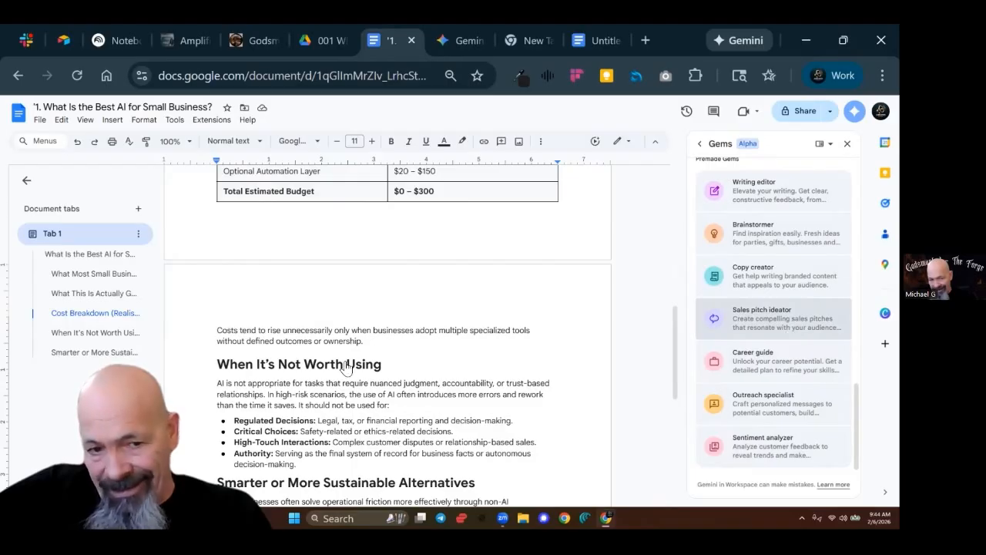
pyautogui.click(778, 323)
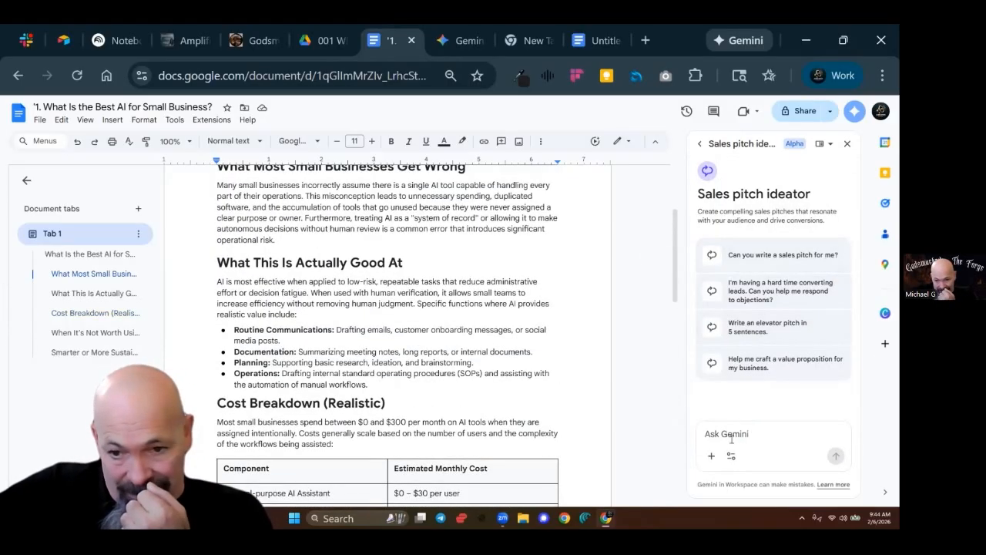
pyautogui.click(778, 254)
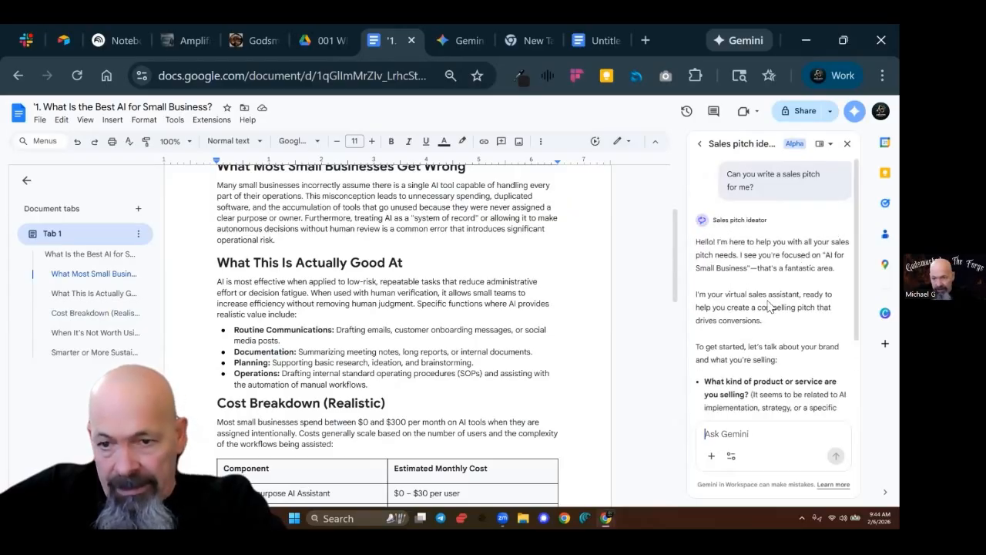
# - Widen the side panel to read the Sales pitch ideator's reply, and close the panel
pyautogui.moveTo(670, 294); pyautogui.dragTo(516, 282)
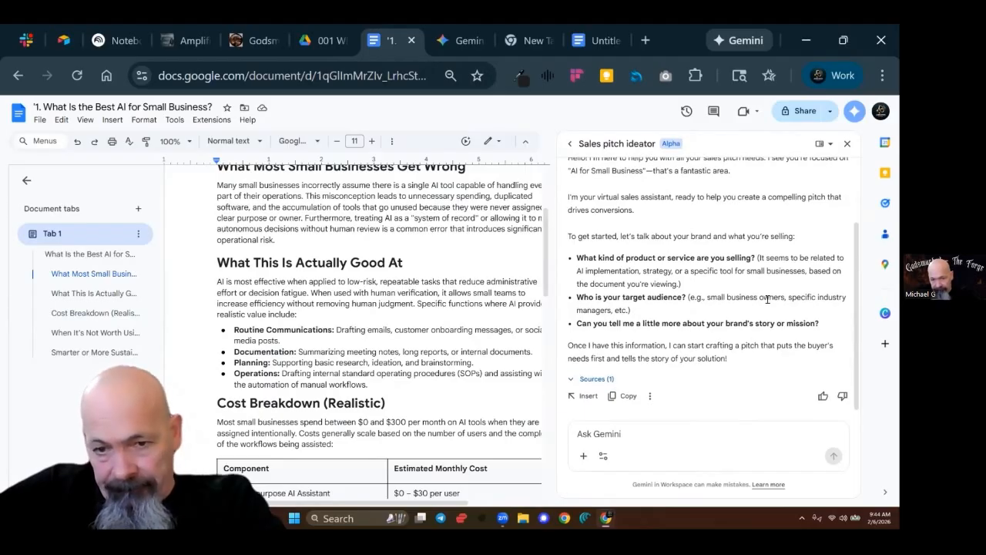
pyautogui.scroll(1, 778, 302)
pyautogui.scroll(-1, 767, 302)
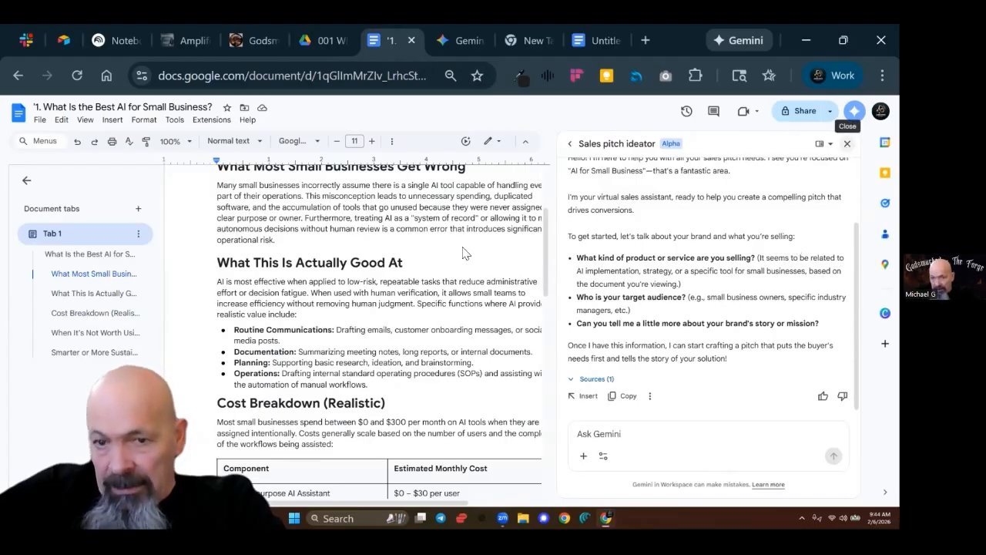
pyautogui.click(846, 143)
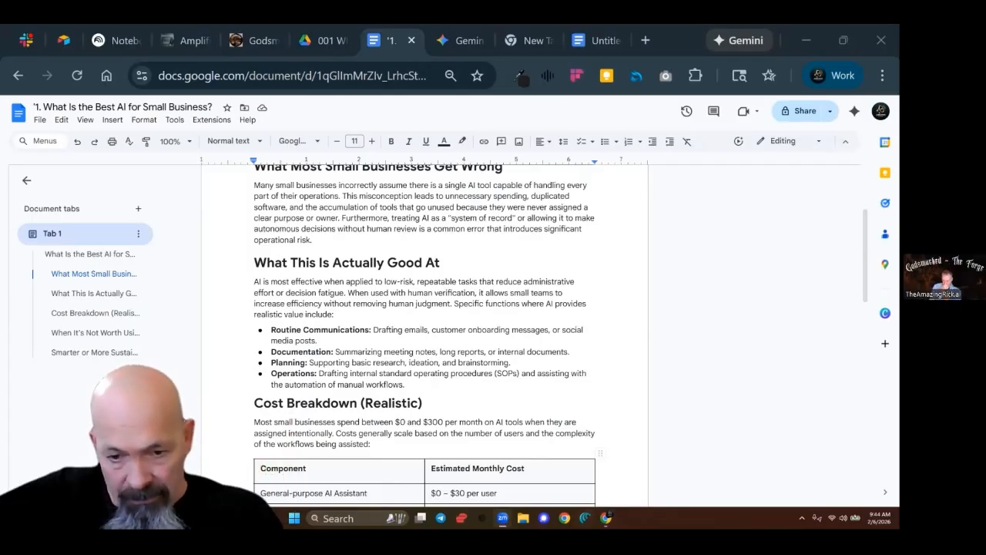
# - Try to create a new spreadsheet by entering "sheets .new" as the address in a new browser tab
pyautogui.click(606, 518)
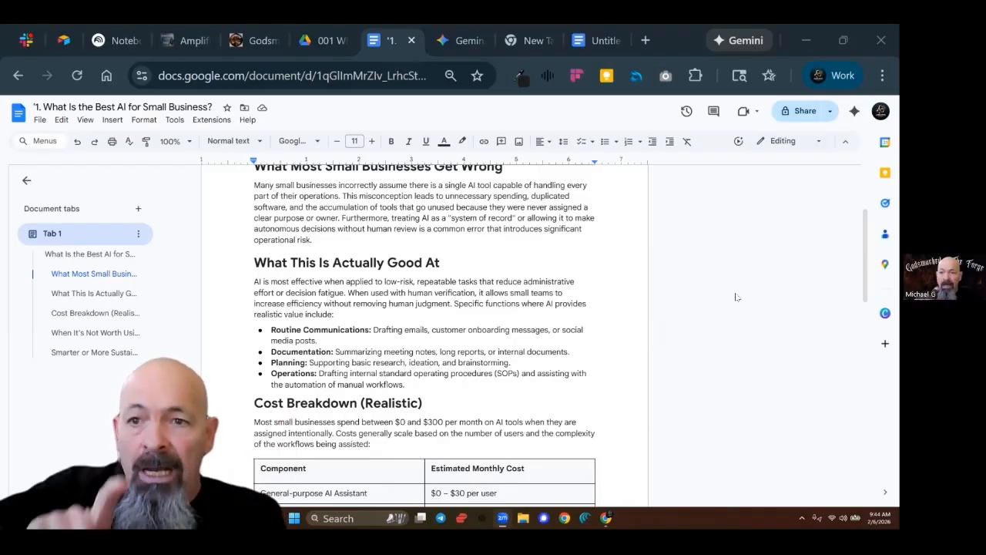
pyautogui.click(646, 40)
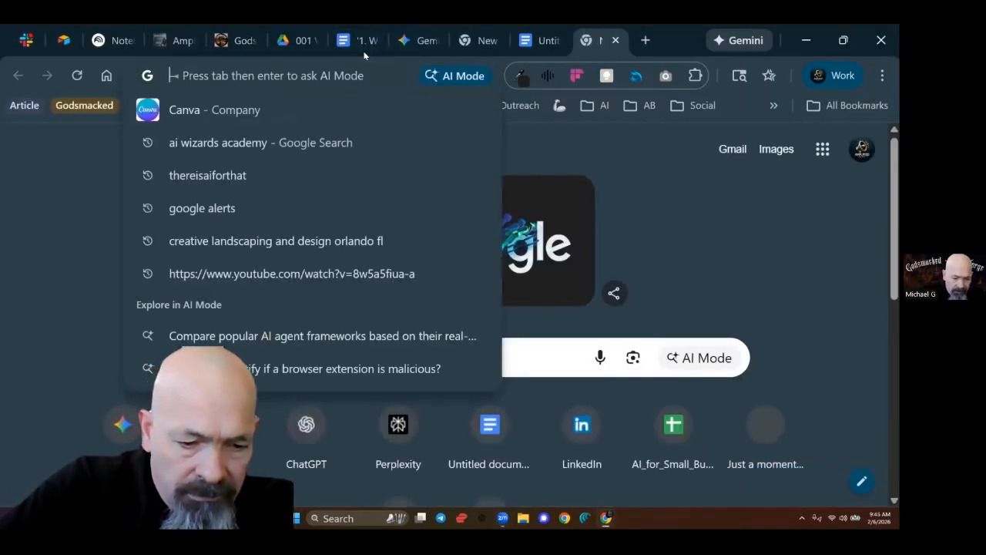
pyautogui.write('sheets .')
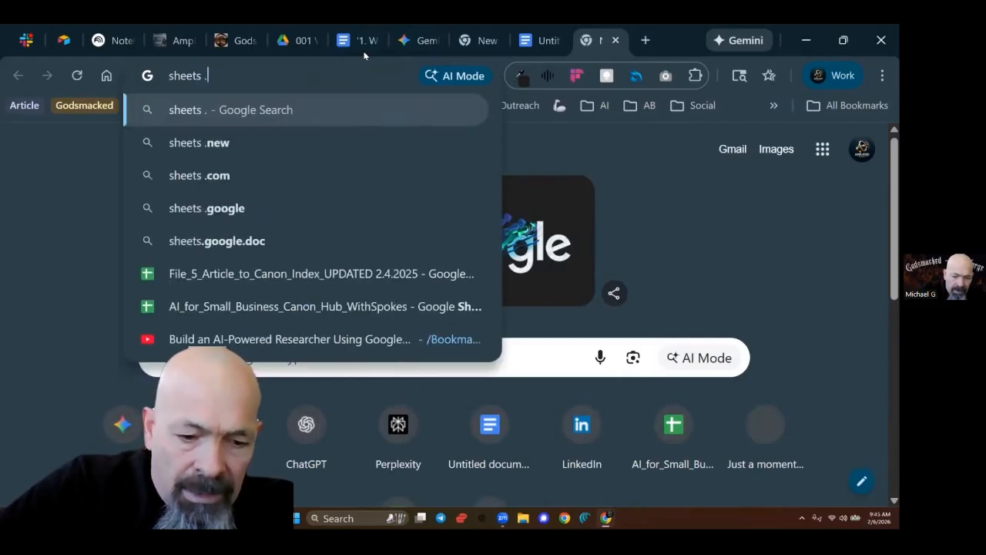
pyautogui.write('new')
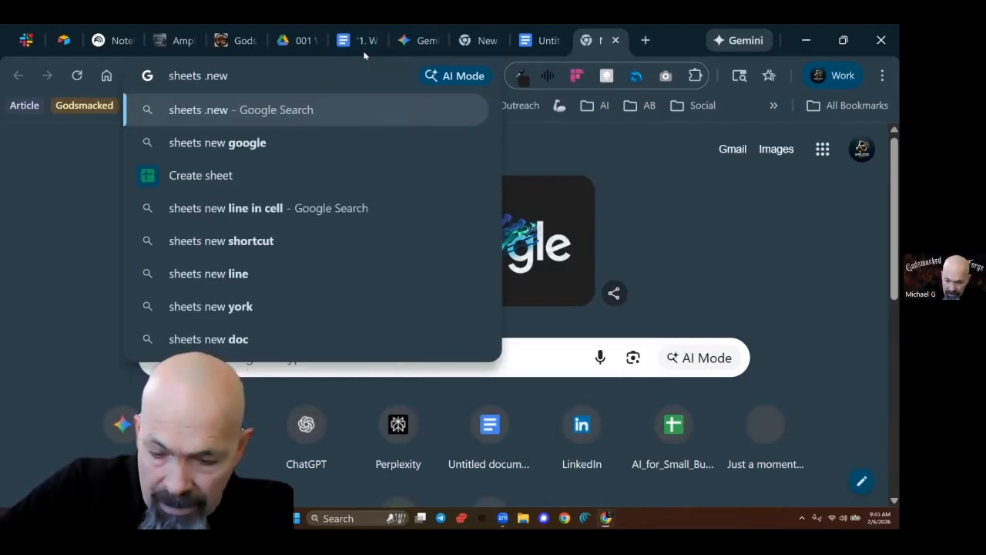
pyautogui.press('Return')
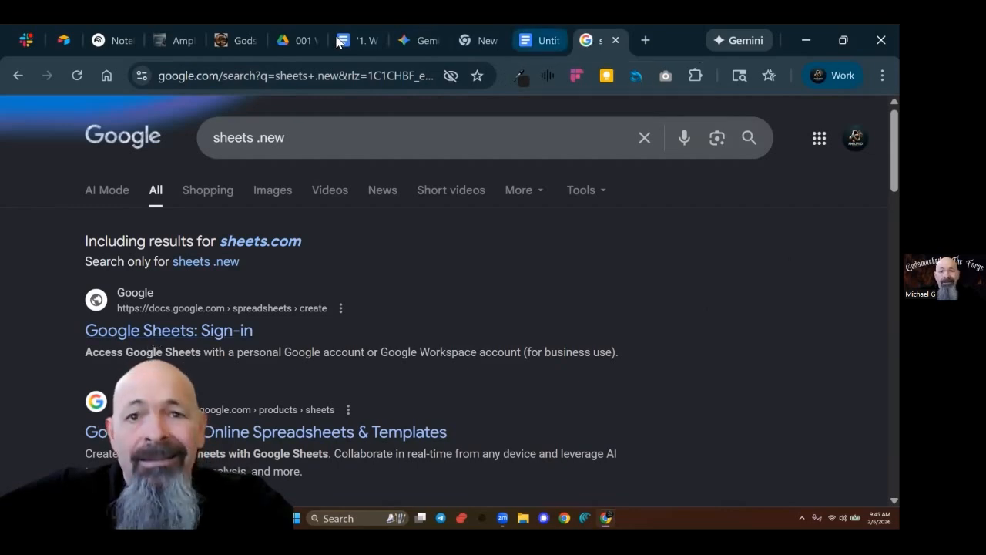
# - Switch to the Google Drive folder and create a blank Google Sheets spreadsheet in it
pyautogui.click(292, 38)
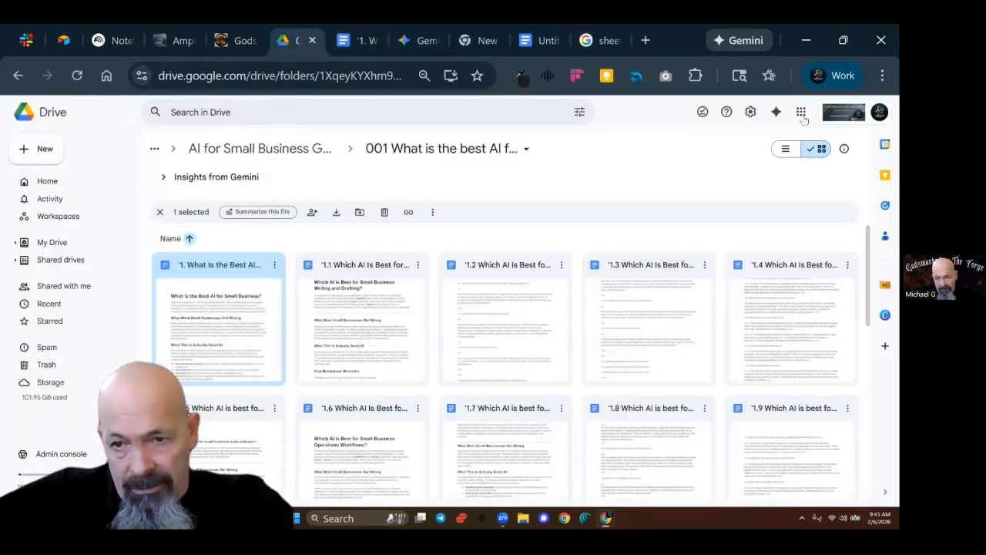
pyautogui.click(801, 114)
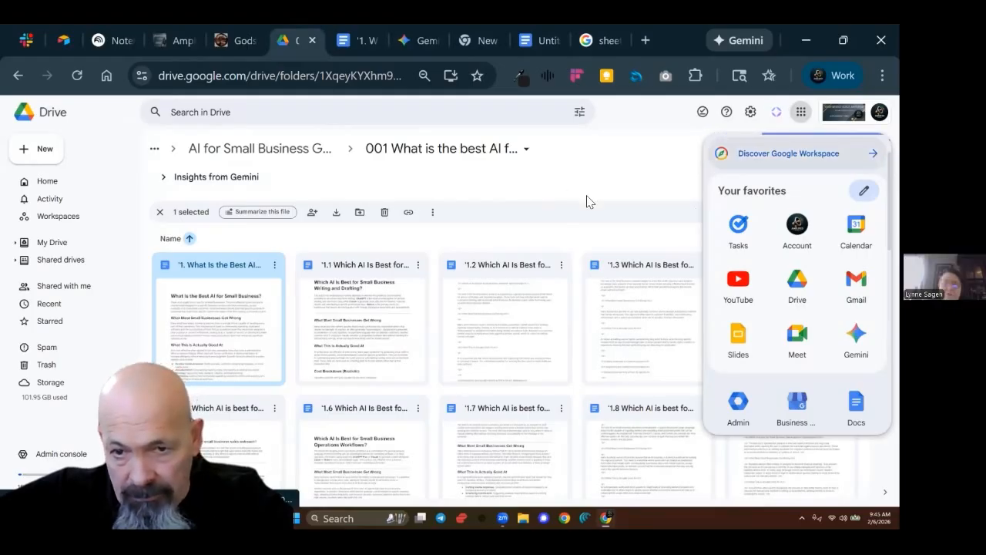
pyautogui.click(628, 193)
pyautogui.hotkey('alt', 'c')
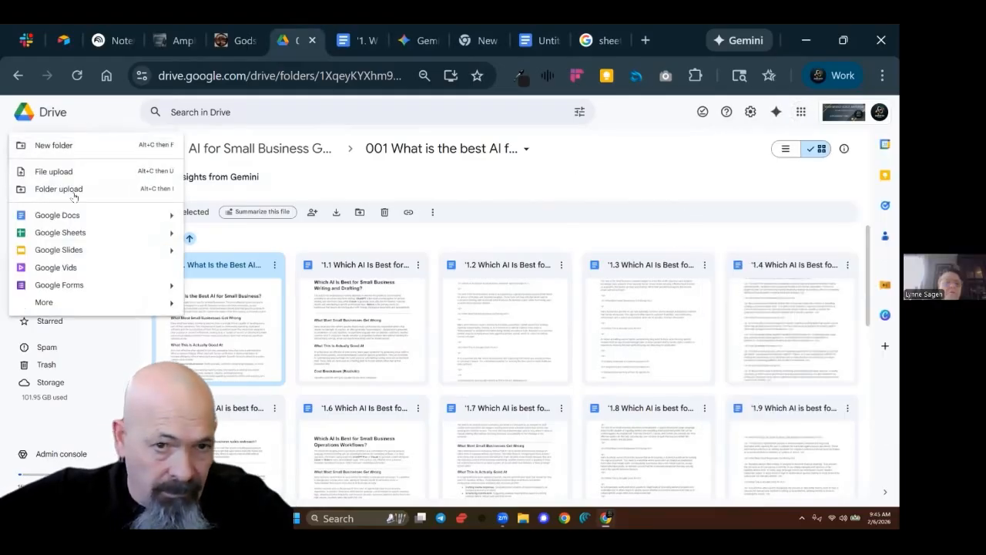
pyautogui.click(73, 232)
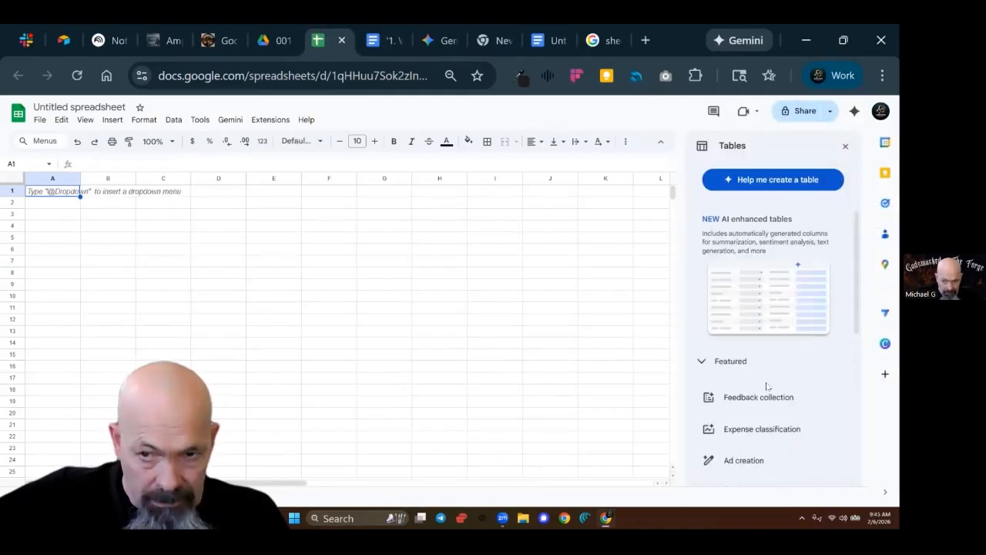
# - Replace the Tables suggestions with the Gemini side panel, look over its available Gems, and narrow the panel
pyautogui.click(846, 146)
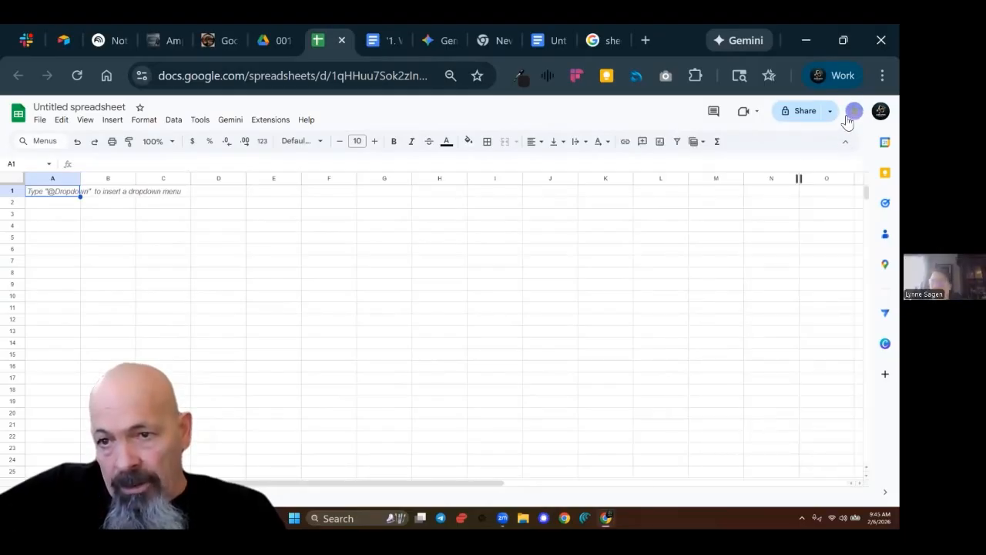
pyautogui.click(854, 112)
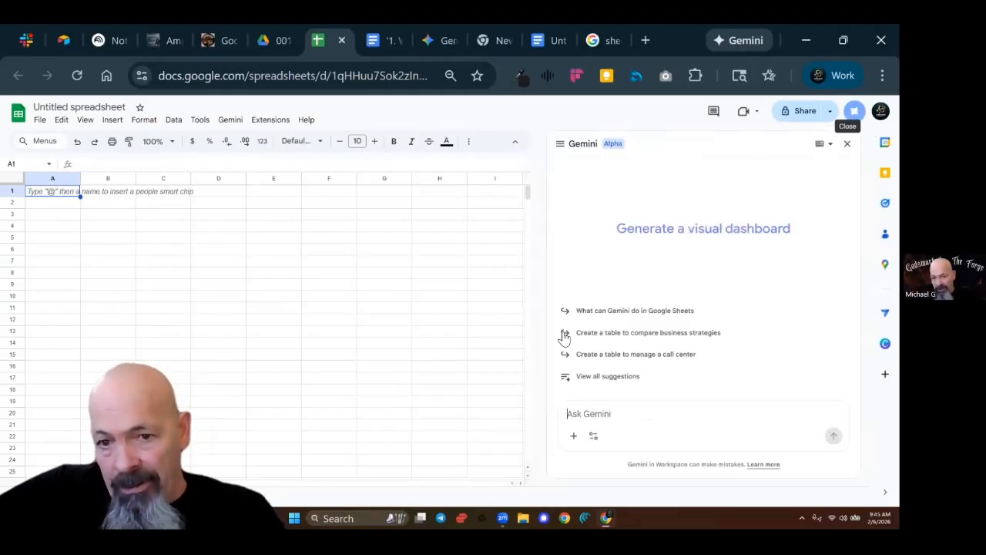
pyautogui.click(559, 144)
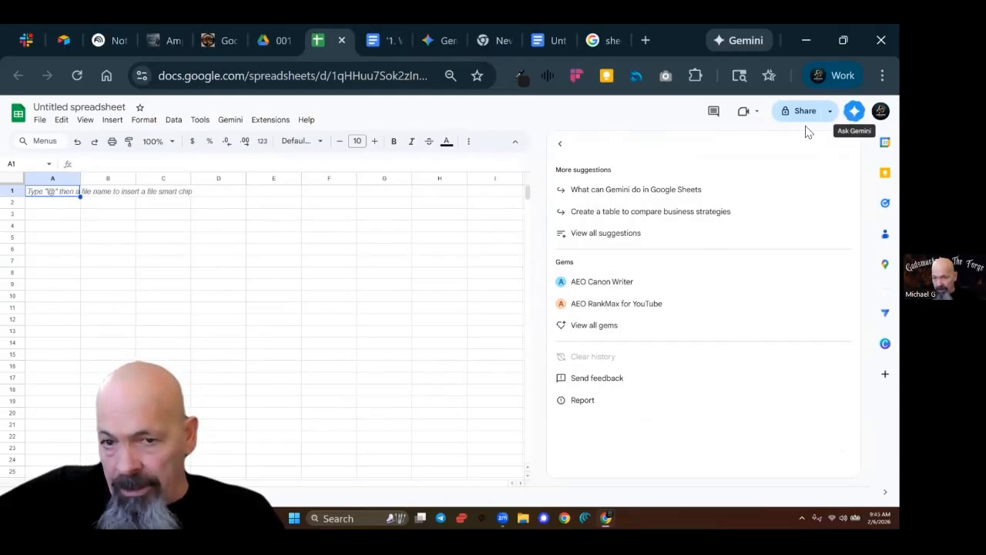
pyautogui.click(561, 145)
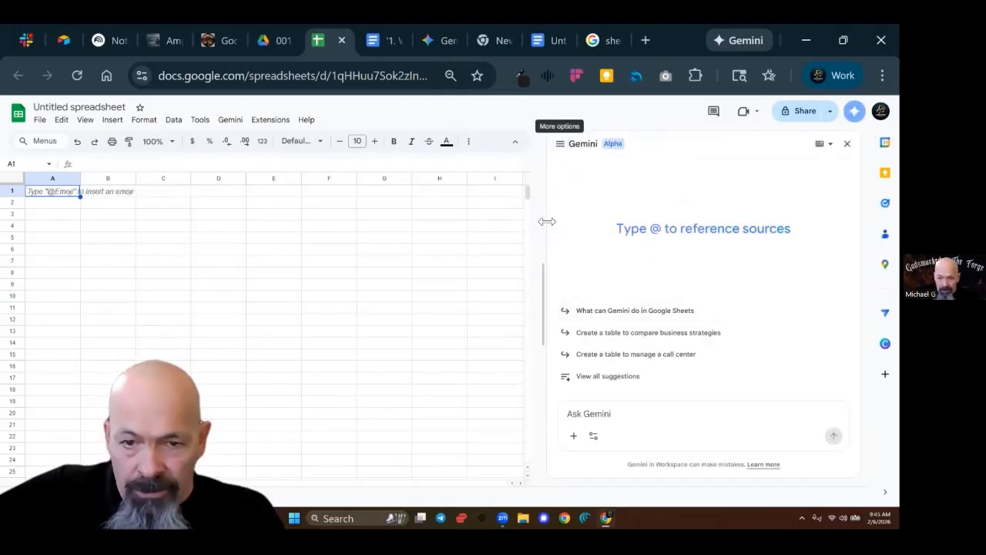
pyautogui.moveTo(617, 228); pyautogui.dragTo(724, 228)
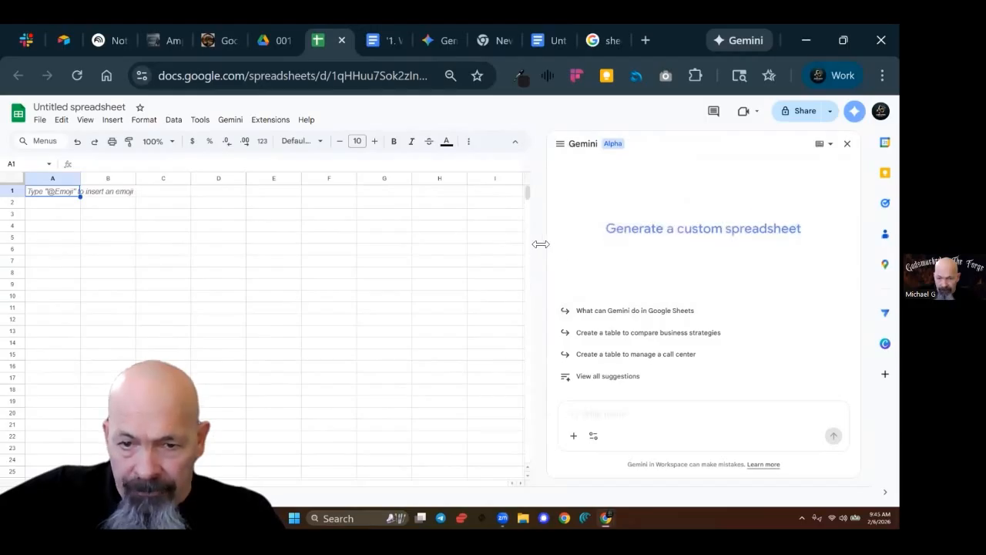
pyautogui.moveTo(544, 250); pyautogui.dragTo(643, 251)
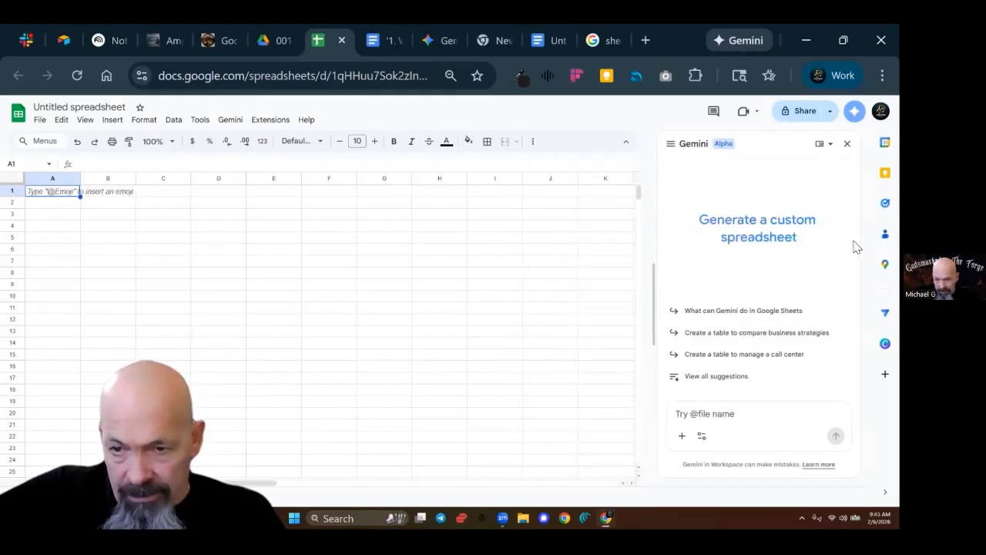
# - Begin a formula in cell E6 with =AI(" to demonstrate the AI function
pyautogui.click(268, 247)
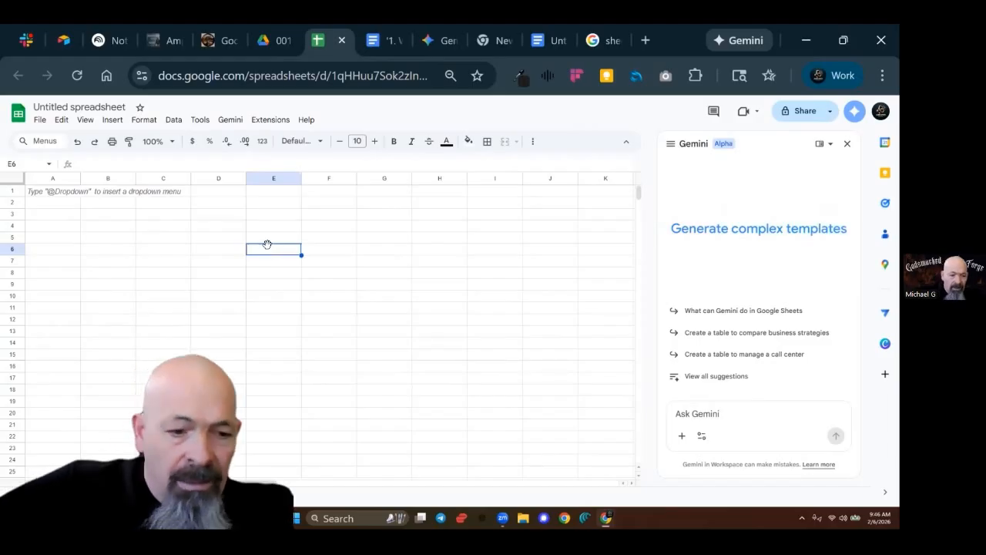
pyautogui.write('=AI')
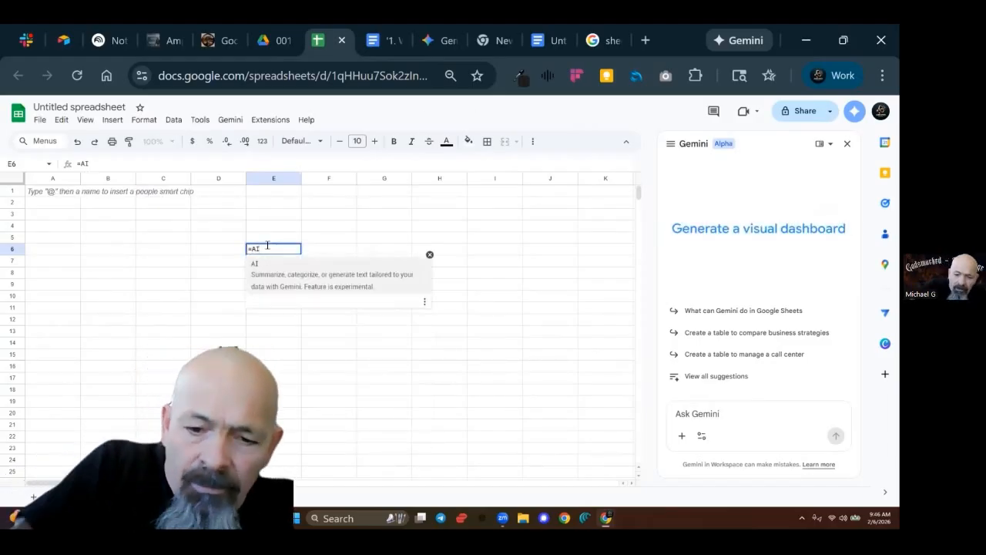
pyautogui.write('(')
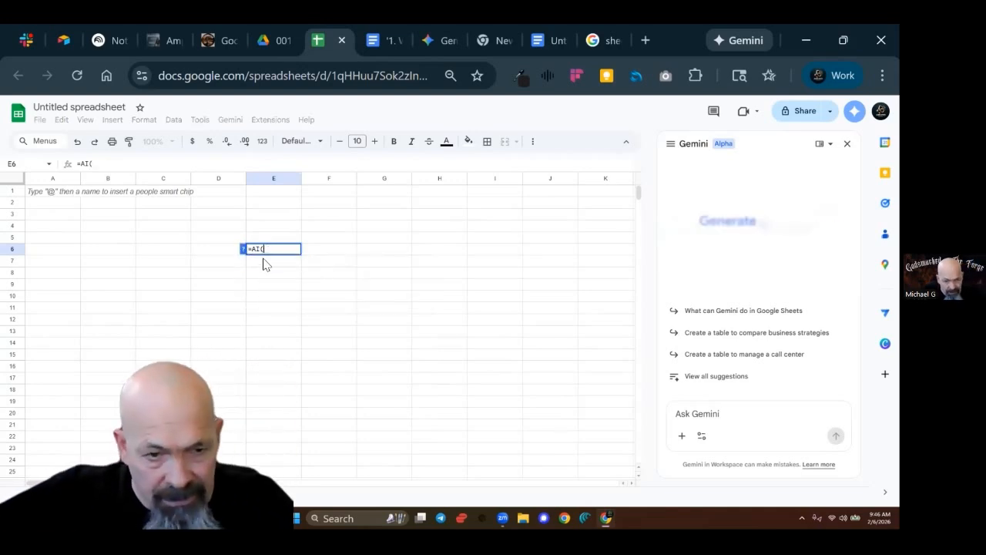
pyautogui.write('"')
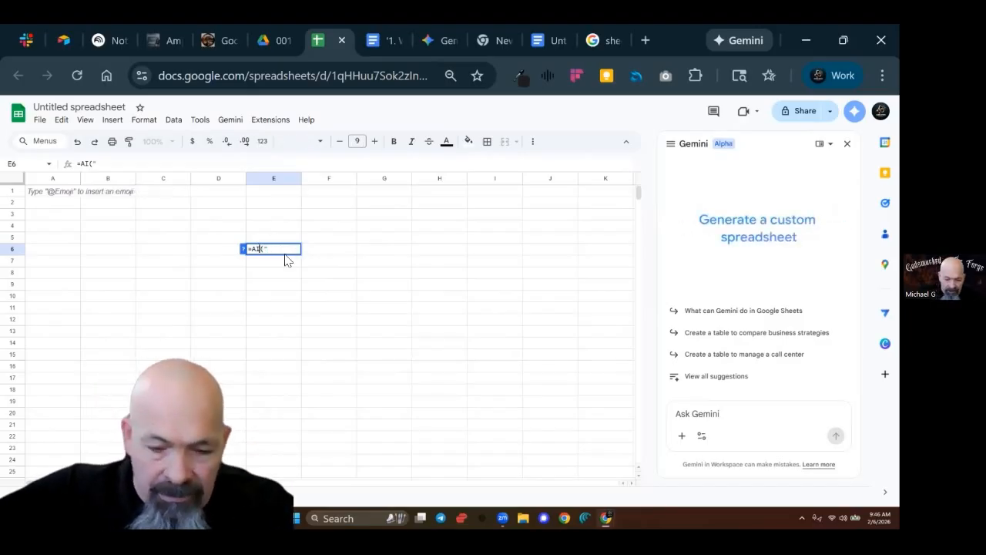
# - Change the function name in the cell E6 formula to gemini and dismiss the function hint
pyautogui.press('BackSpace')
pyautogui.press('BackSpace')
pyautogui.write('gemini')
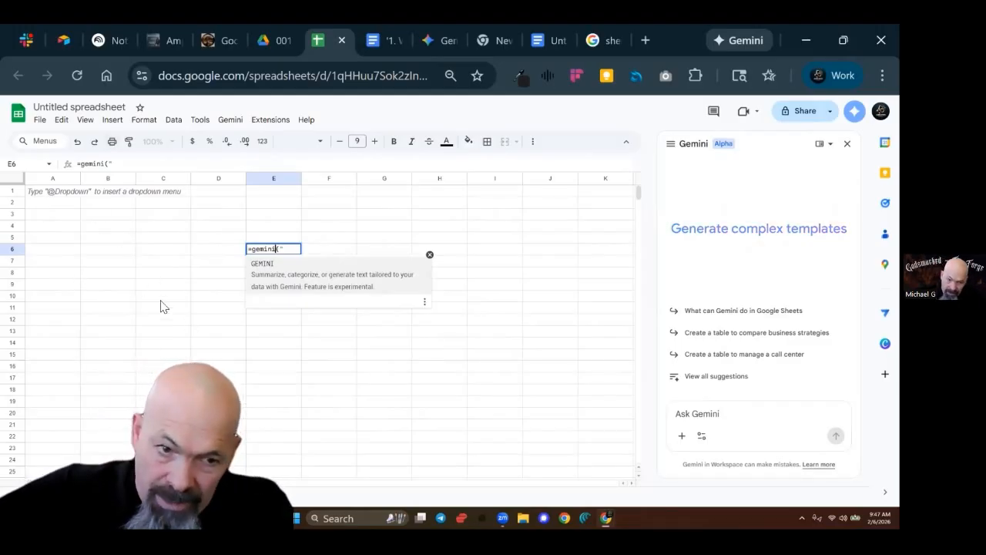
pyautogui.click(429, 256)
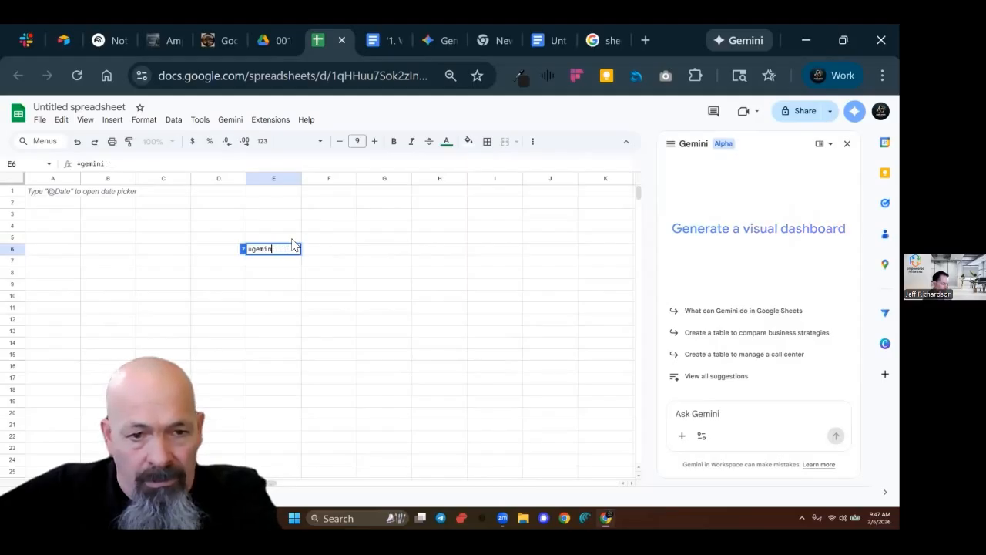
# - Clear the unfinished formula from cell E6 and close the Gemini side panel
pyautogui.press('BackSpace')
pyautogui.press('BackSpace')
pyautogui.press('BackSpace')
pyautogui.press('BackSpace')
pyautogui.press('BackSpace')
pyautogui.press('BackSpace')
pyautogui.press('BackSpace')
pyautogui.press('BackSpace')
pyautogui.press('BackSpace')
pyautogui.press('BackSpace')
pyautogui.click(241, 269)
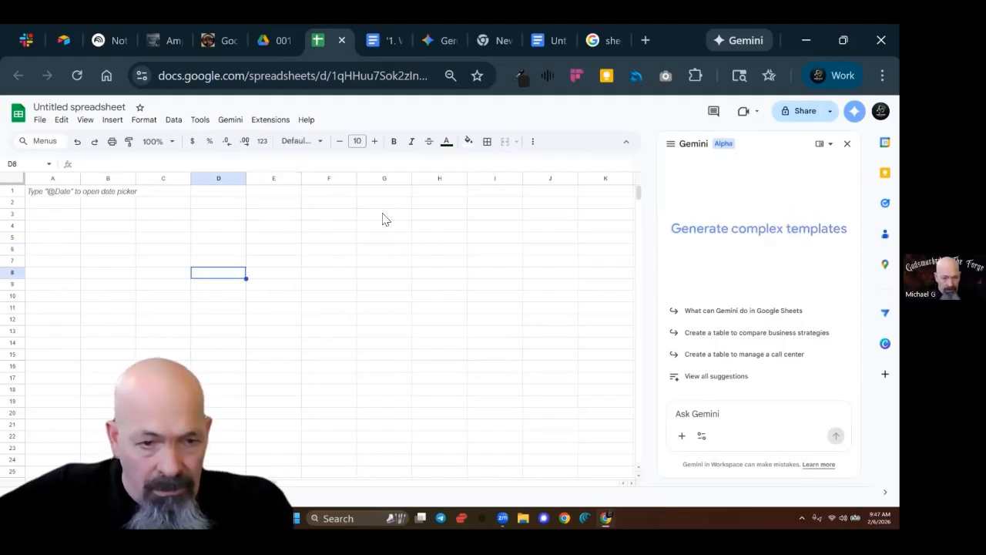
pyautogui.click(847, 145)
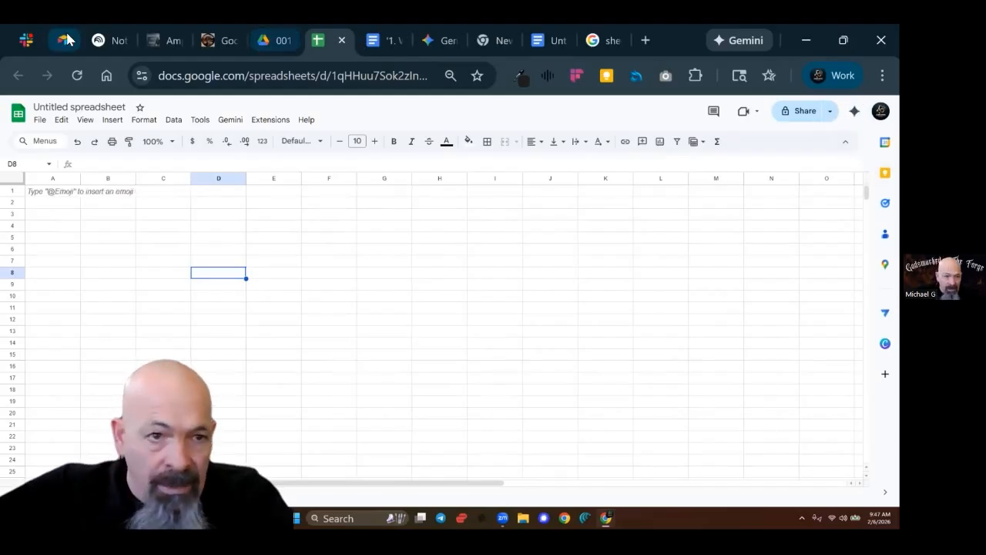
# - Open Google Calendar from the Drive page, and open YouTube from a new browser tab
pyautogui.click(275, 40)
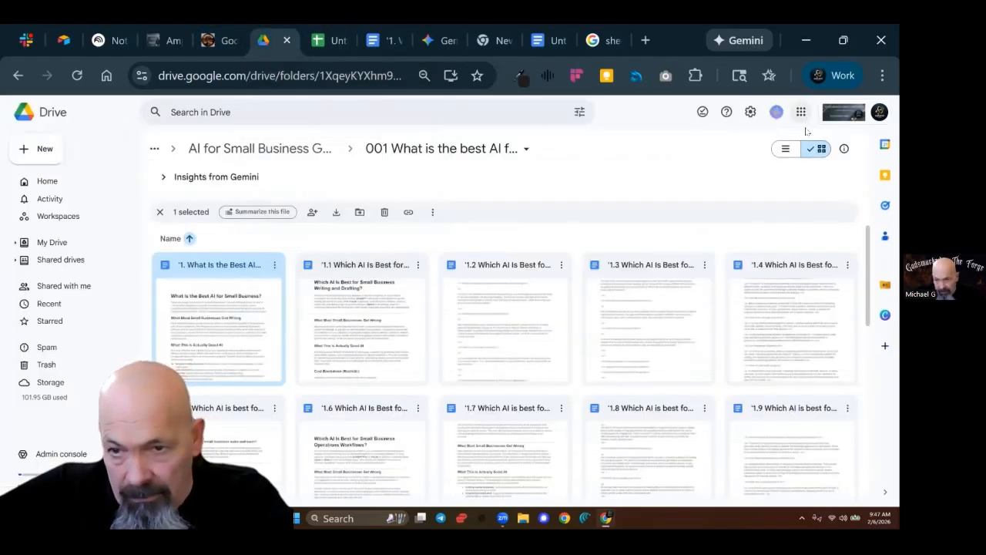
pyautogui.click(804, 120)
pyautogui.click(857, 235)
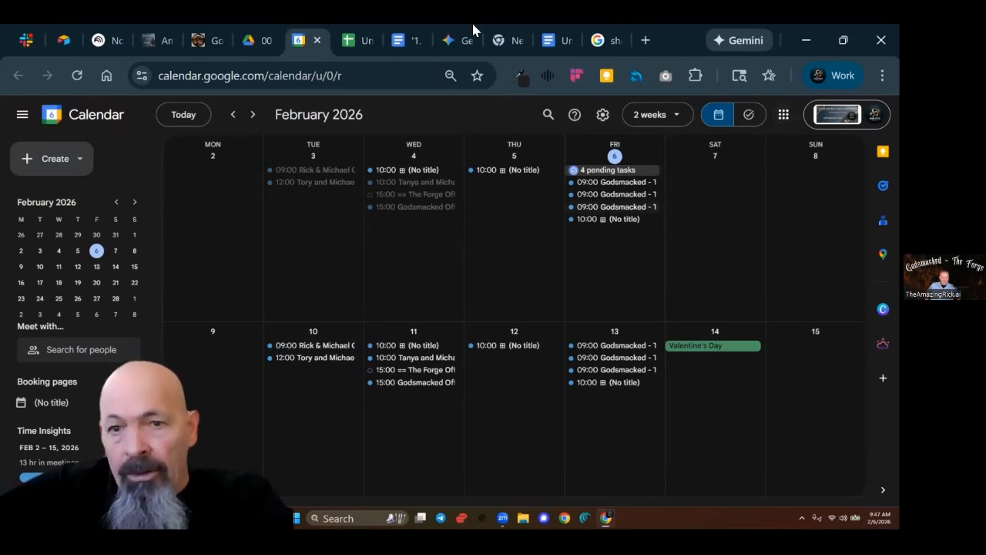
pyautogui.click(645, 40)
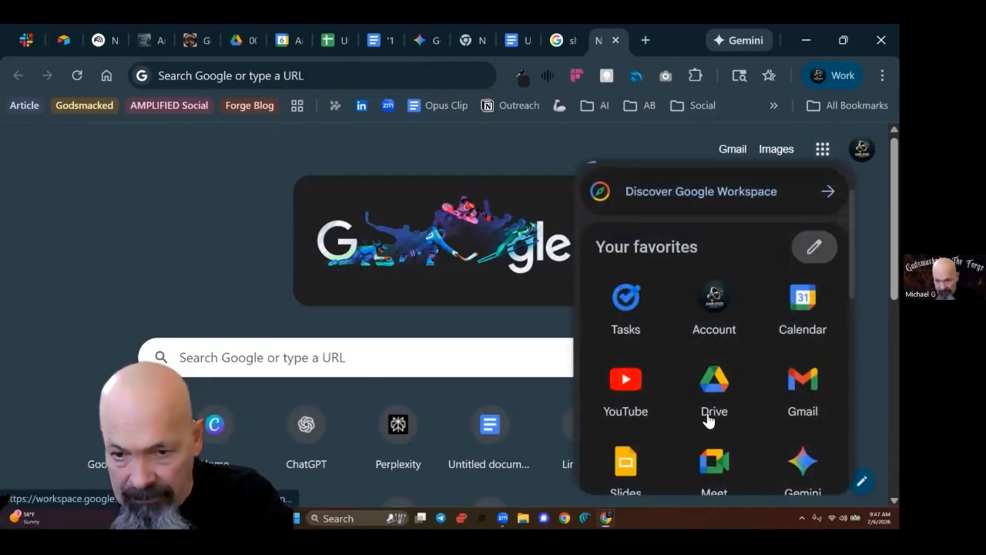
pyautogui.click(626, 381)
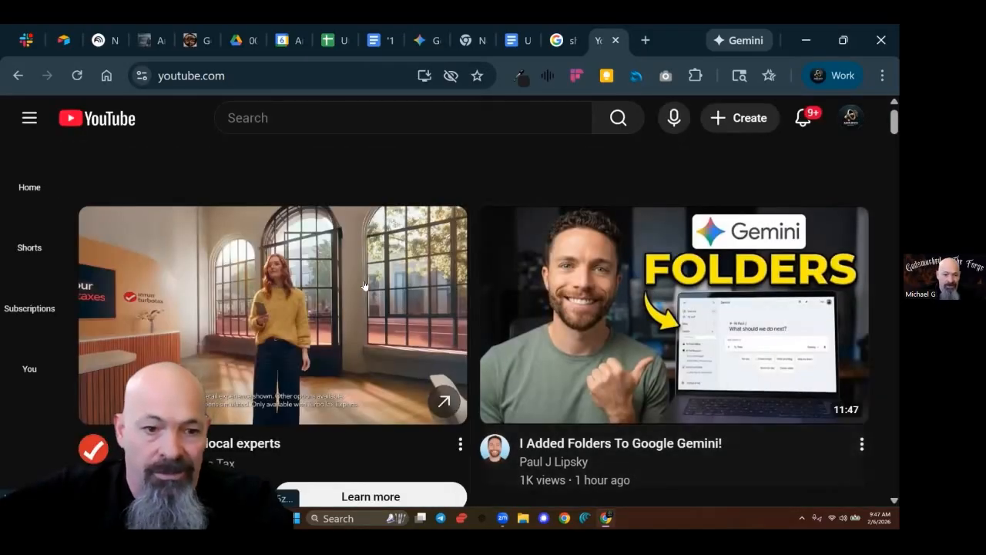
# - Find and open the YouTube video "NotebookLM + Gems: A 'Golden Loop' Workflow for Serious Productivity" from the home feed
pyautogui.scroll(-2, 558, 331)
pyautogui.scroll(-5, 477, 313)
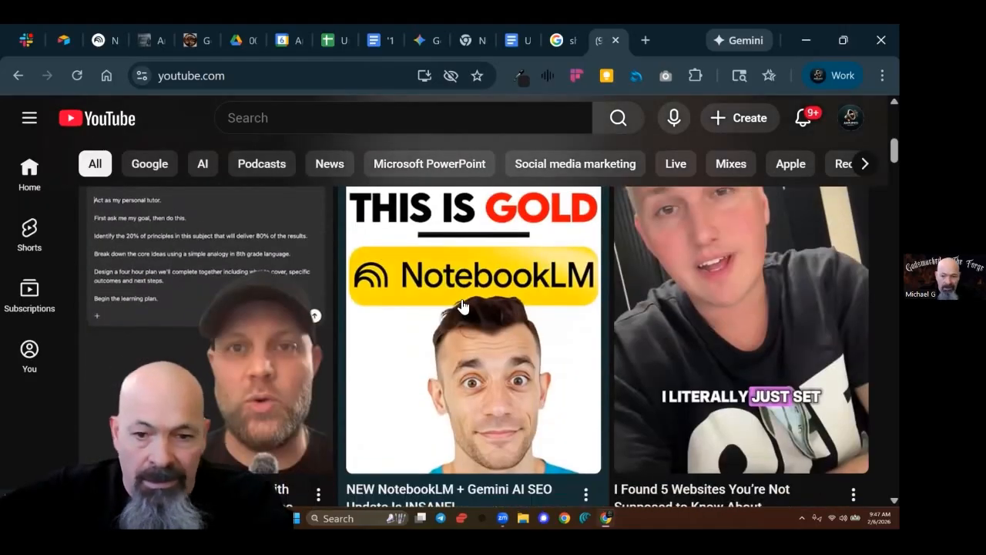
pyautogui.scroll(-10, 463, 306)
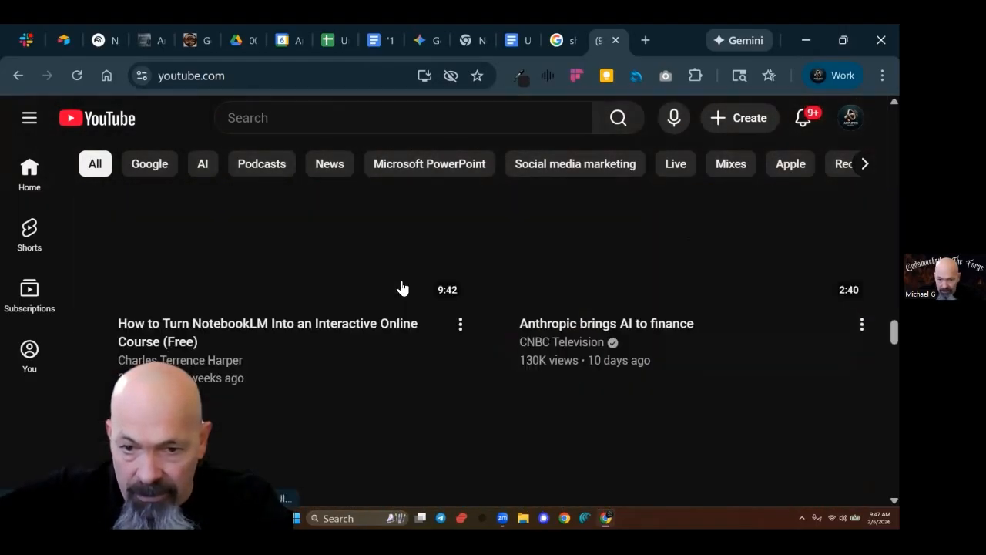
pyautogui.scroll(-4, 273, 319)
pyautogui.click(273, 319)
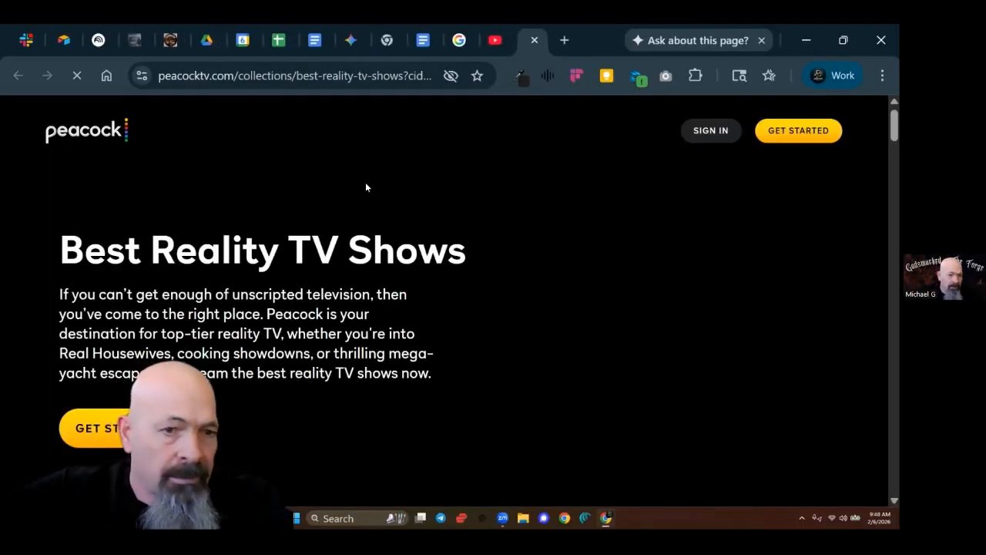
pyautogui.click(534, 40)
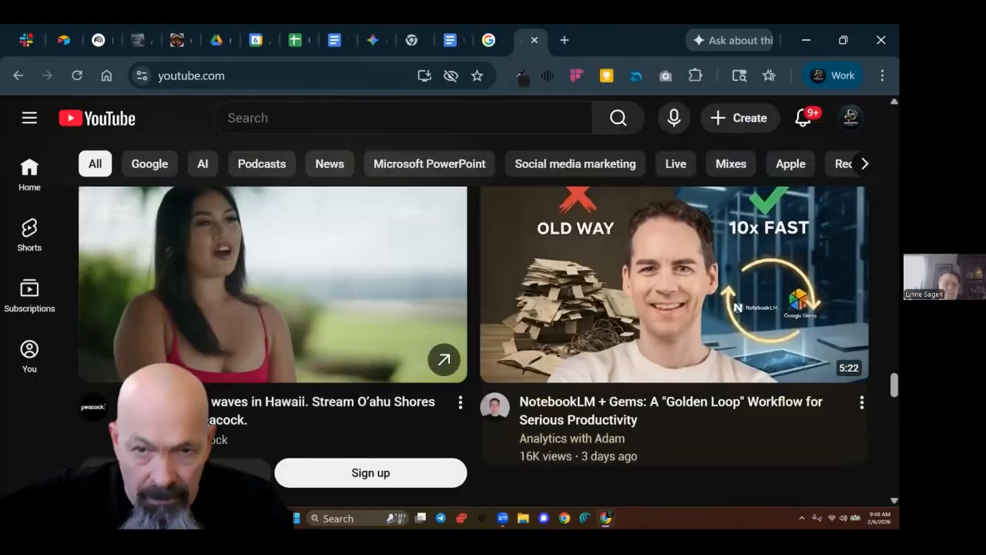
pyautogui.click(651, 315)
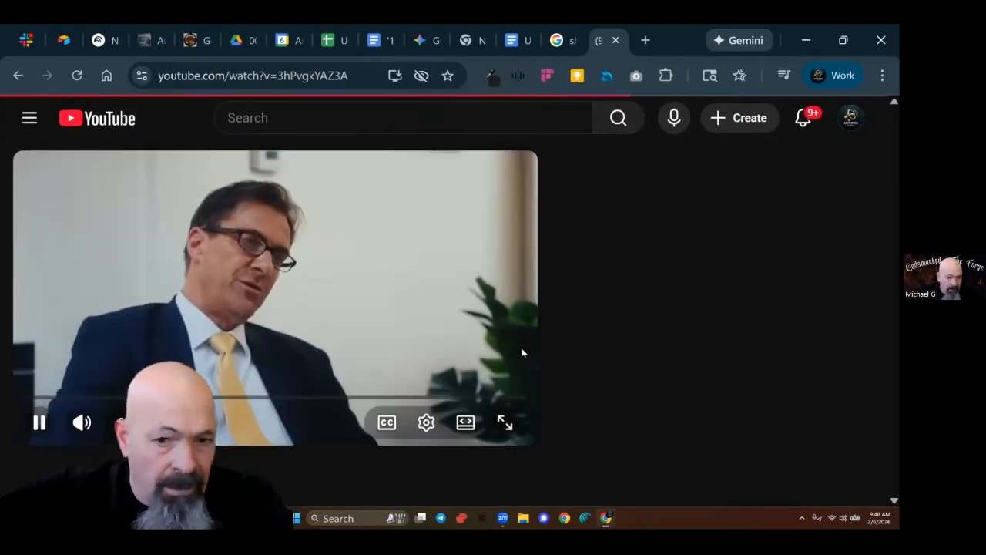
# - Skip the advertisement and examine the video's title, description and comments area for a Gemini feature
pyautogui.scroll(-2, 316, 348)
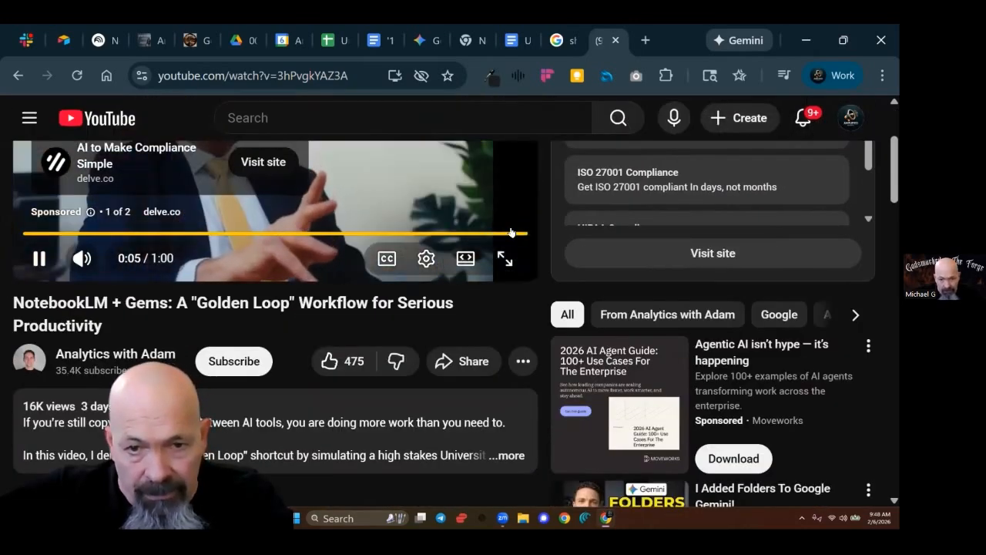
pyautogui.click(476, 222)
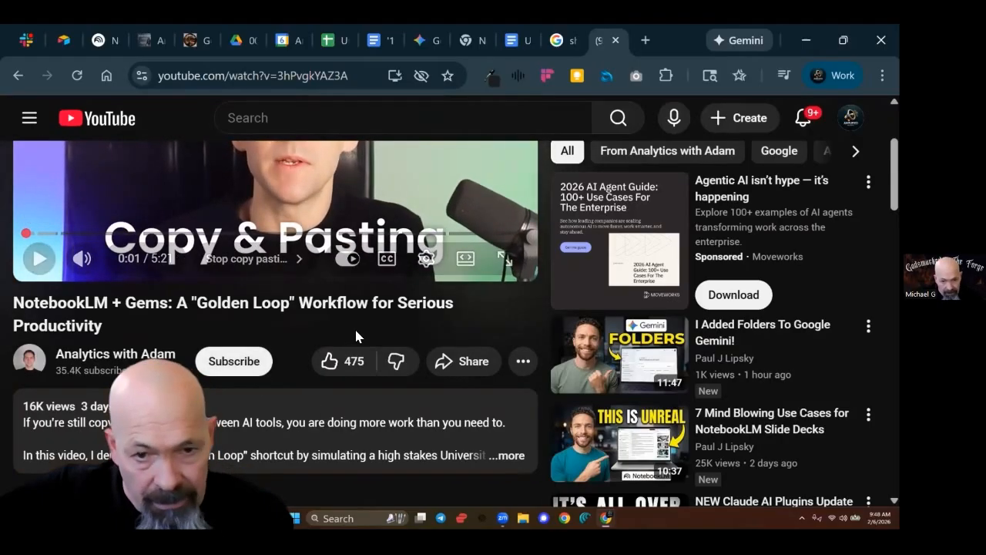
pyautogui.scroll(-1, 355, 331)
pyautogui.scroll(-2, 535, 289)
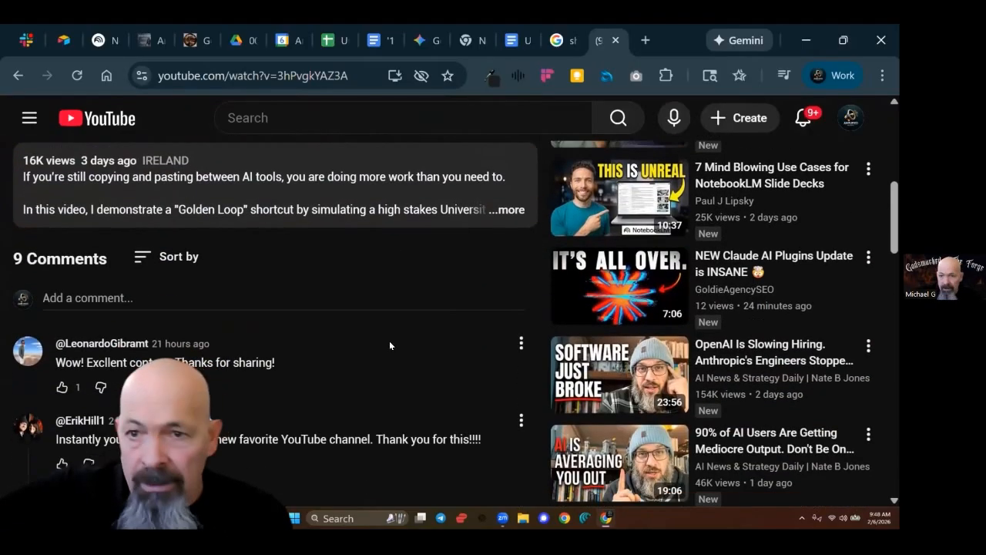
pyautogui.scroll(2, 389, 343)
pyautogui.scroll(1, 362, 354)
pyautogui.scroll(-2, 324, 363)
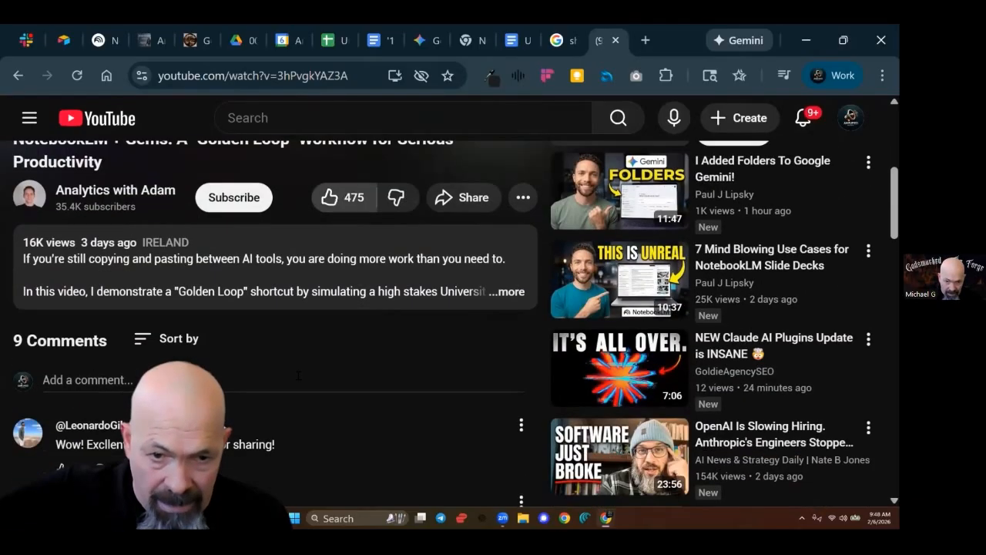
pyautogui.scroll(-2, 323, 360)
pyautogui.scroll(4, 291, 382)
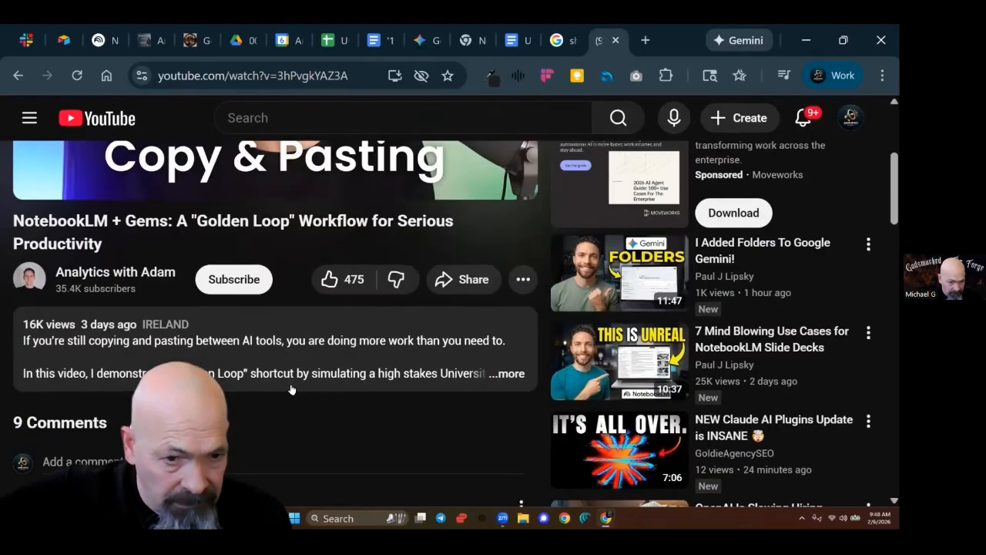
pyautogui.scroll(2, 291, 390)
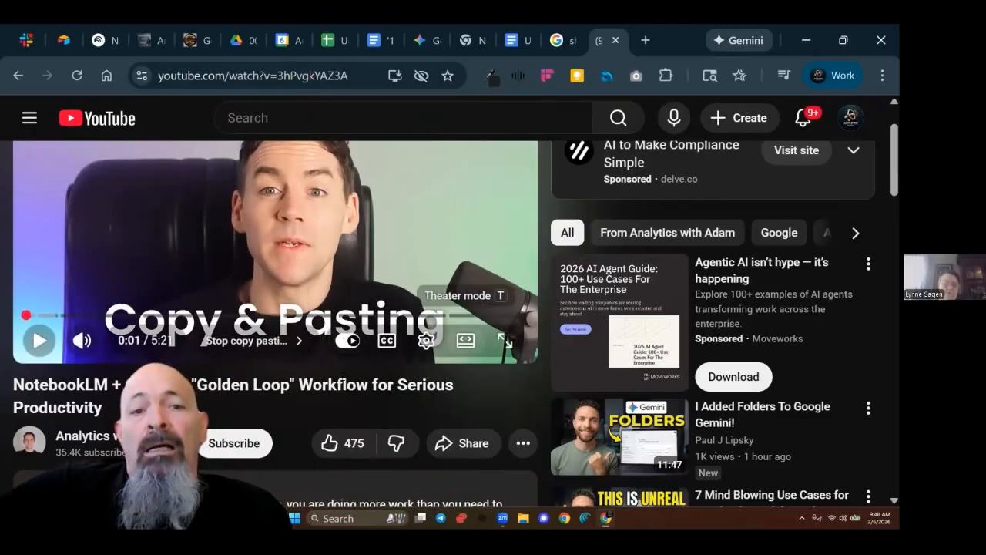
# - Open the Ask feature for the video, review its suggested questions, and close it
pyautogui.click(522, 443)
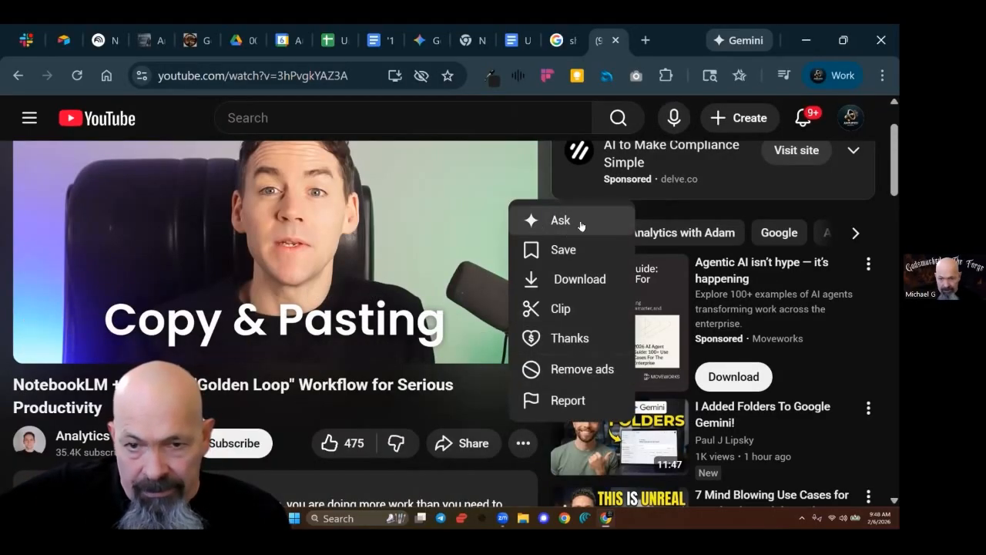
pyautogui.click(530, 221)
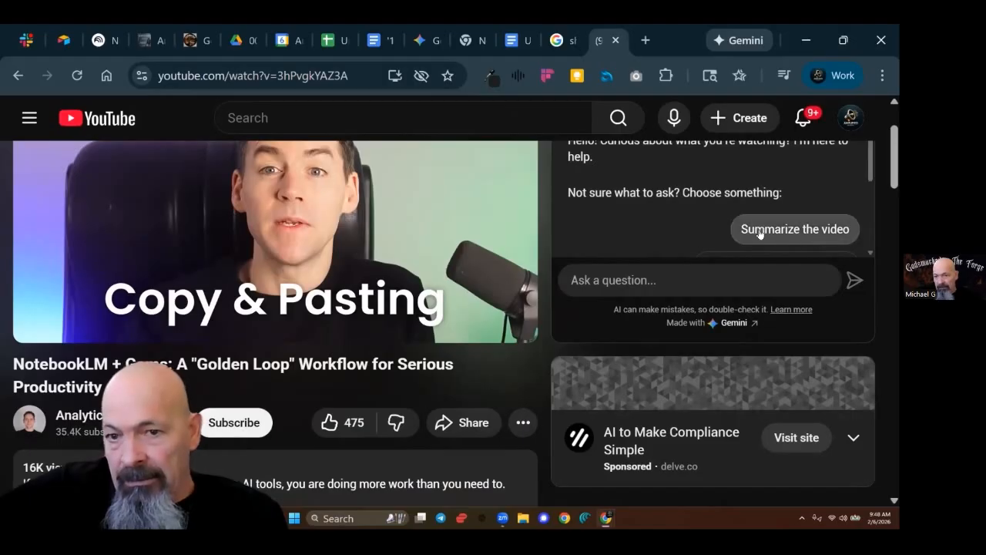
pyautogui.scroll(-2, 713, 208)
pyautogui.scroll(-2, 717, 229)
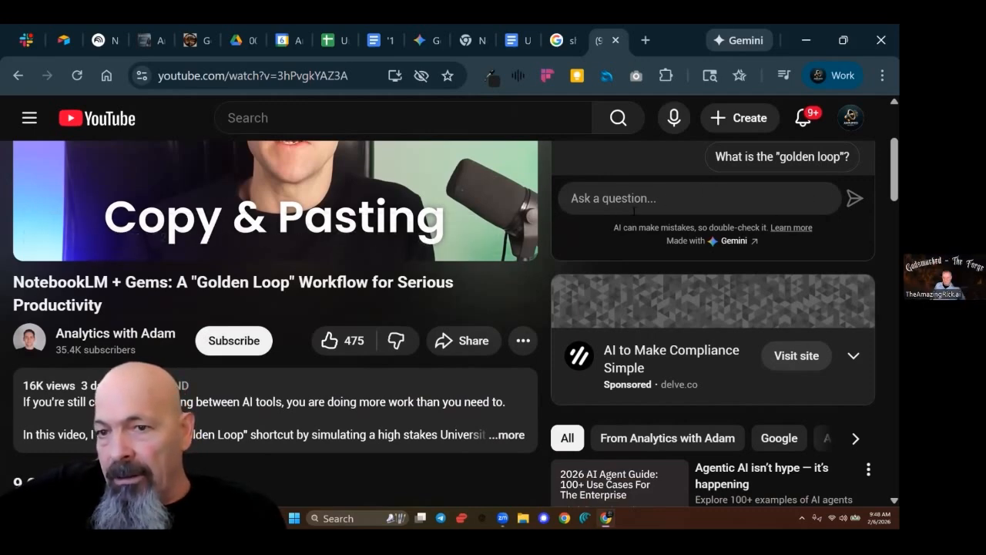
pyautogui.scroll(2, 633, 210)
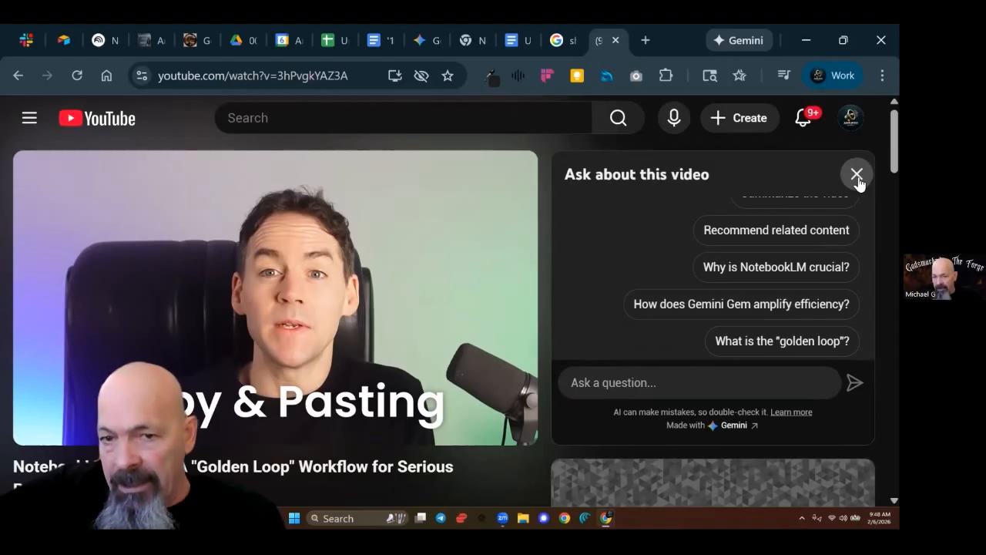
pyautogui.click(857, 175)
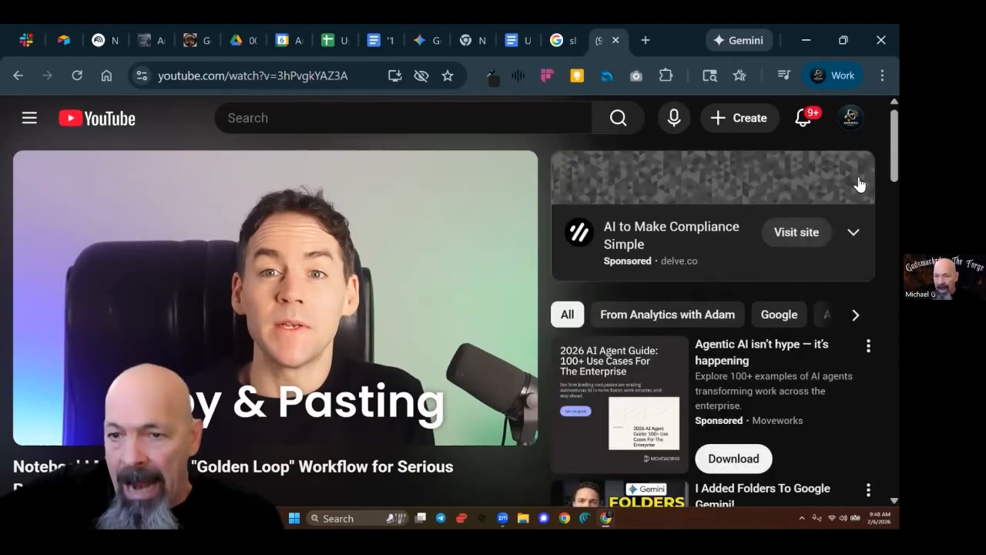
# - Close the YouTube, Google search, untitled document, new-tab and untitled spreadsheet pages
pyautogui.click(616, 41)
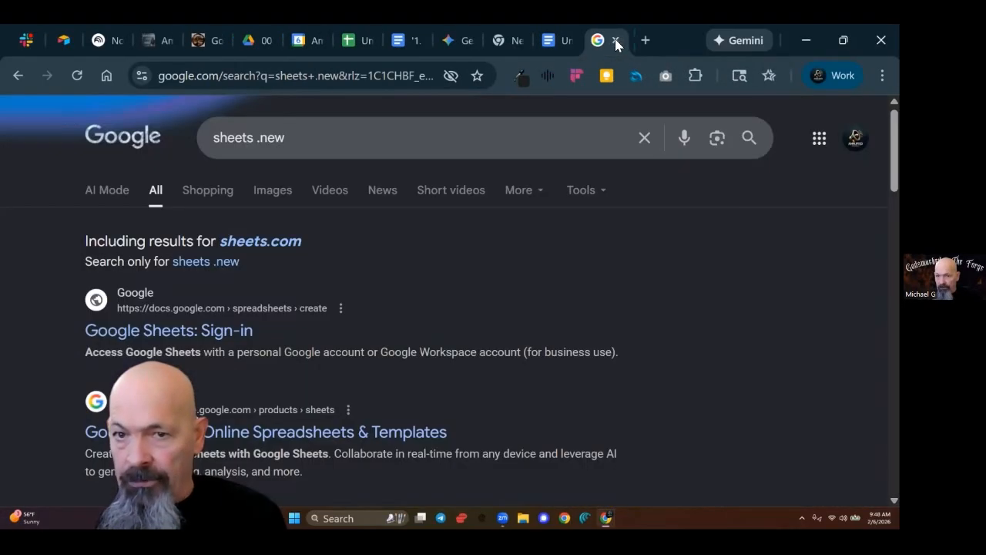
pyautogui.click(616, 41)
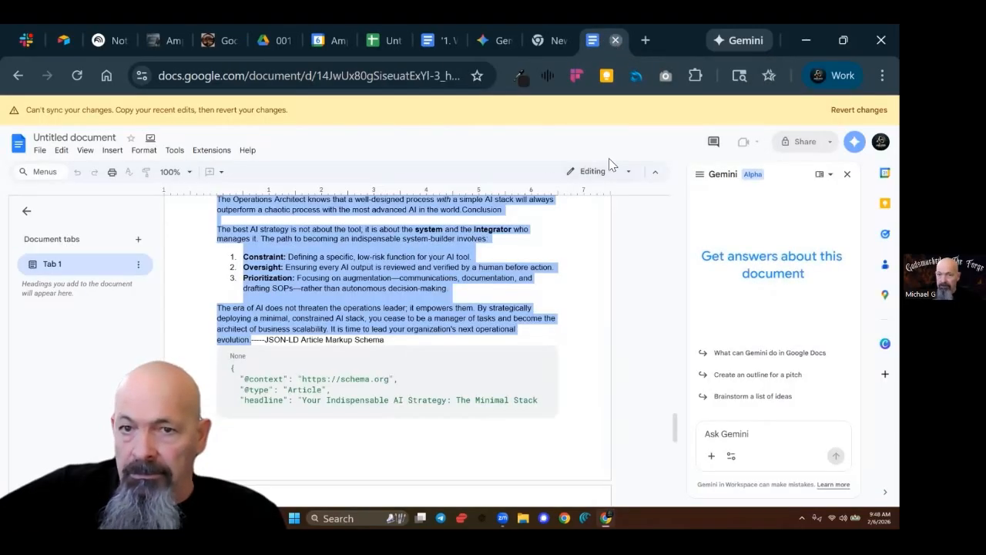
pyautogui.click(616, 41)
pyautogui.click(615, 41)
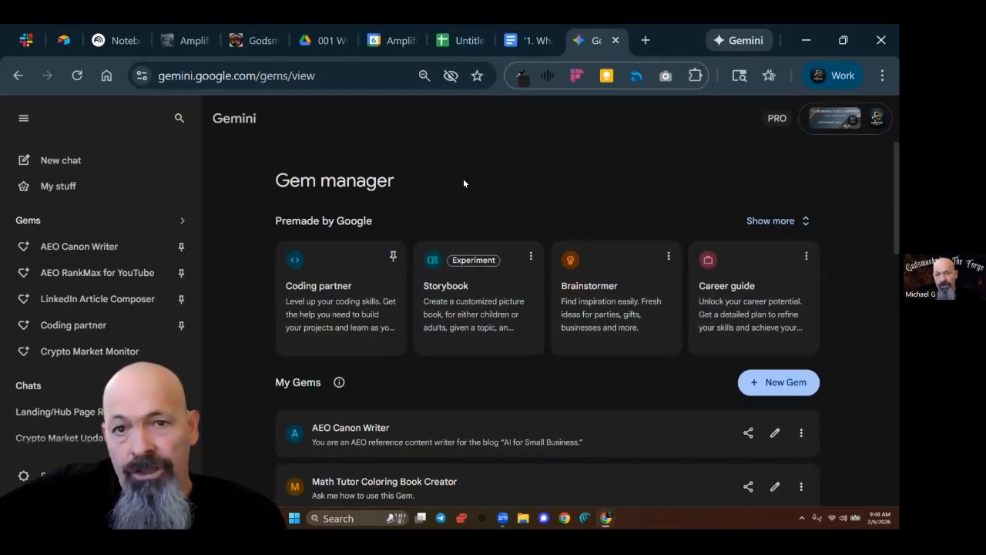
pyautogui.click(469, 42)
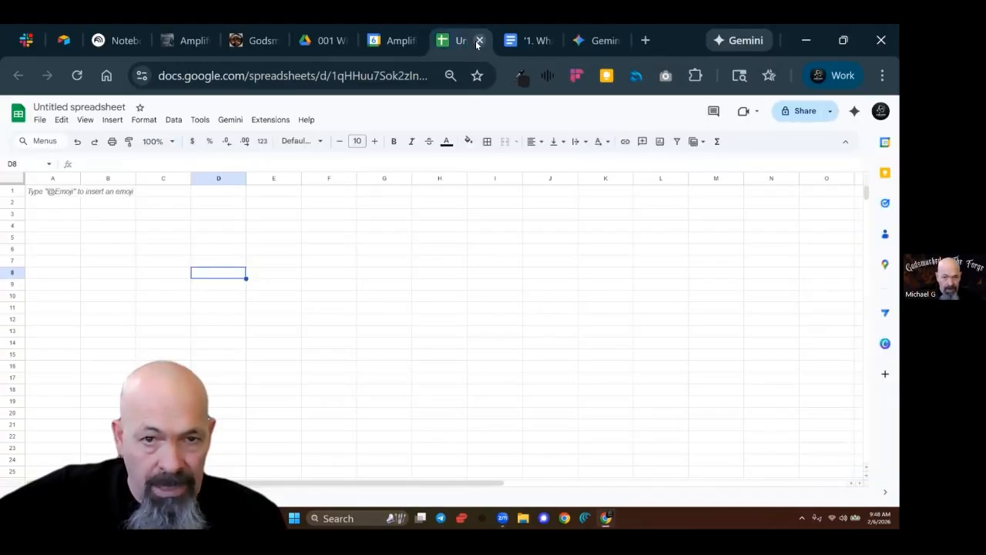
pyautogui.hotkey('ctrl', 'w')
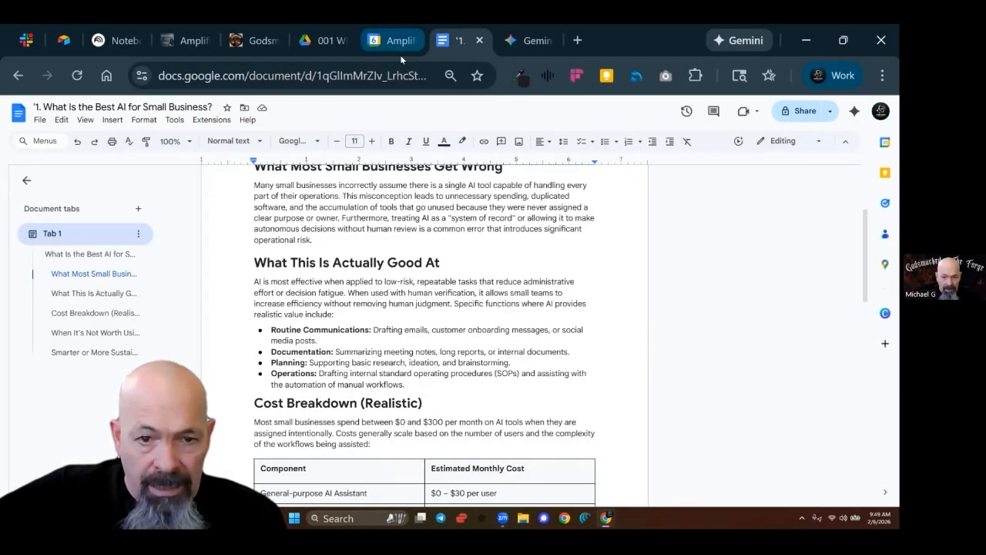
# - Switch to Google Calendar and view the additional options of the 09:00 Godsmacked - The Forge event on Friday, February 6
pyautogui.click(396, 43)
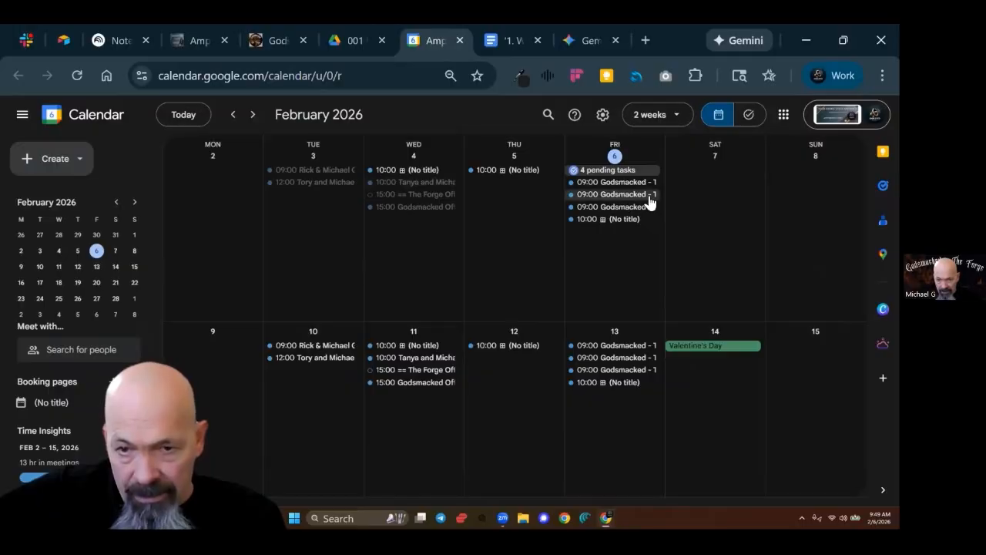
pyautogui.click(649, 196)
pyautogui.click(509, 165)
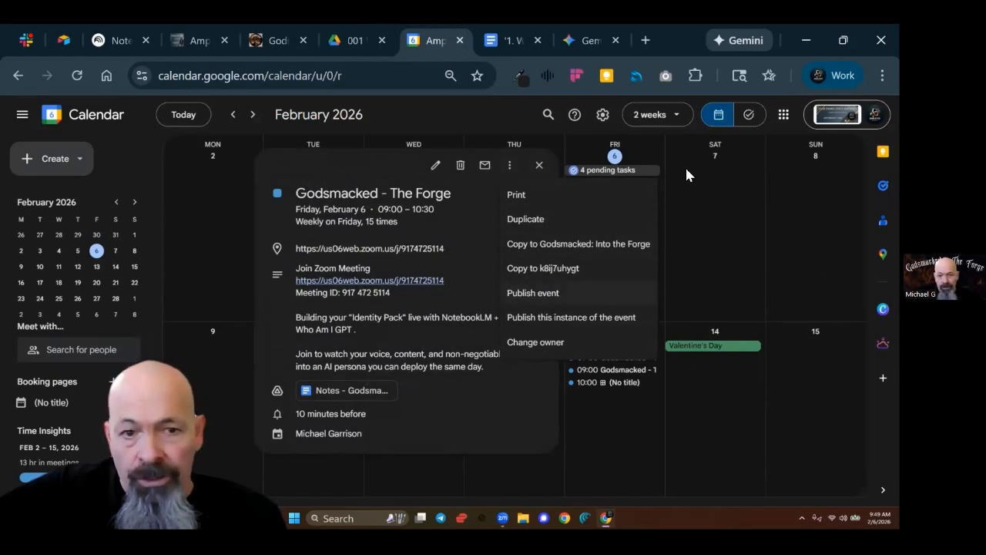
pyautogui.click(716, 218)
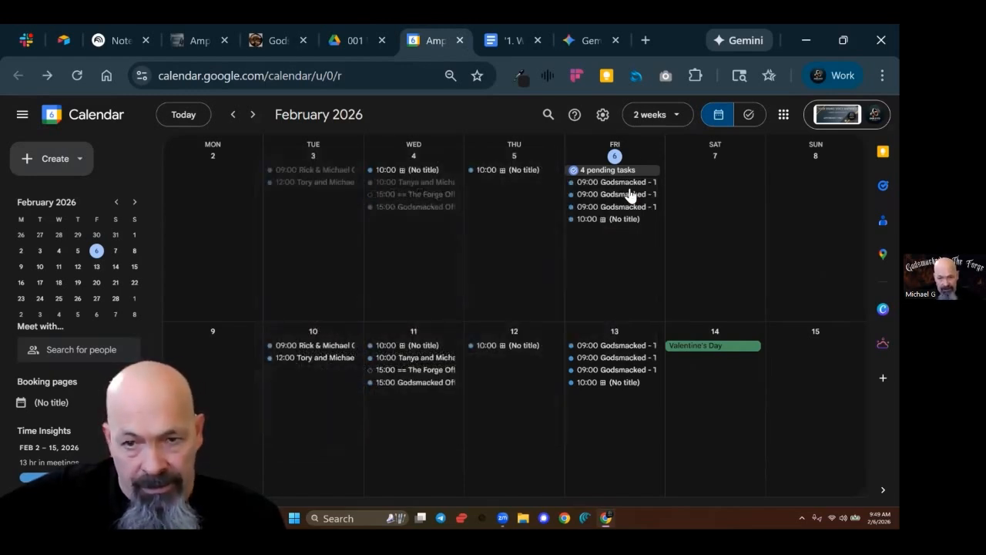
# - Examine the full editing page and extra actions of the February 6 Godsmacked - The Forge event, and close Google Calendar
pyautogui.click(629, 194)
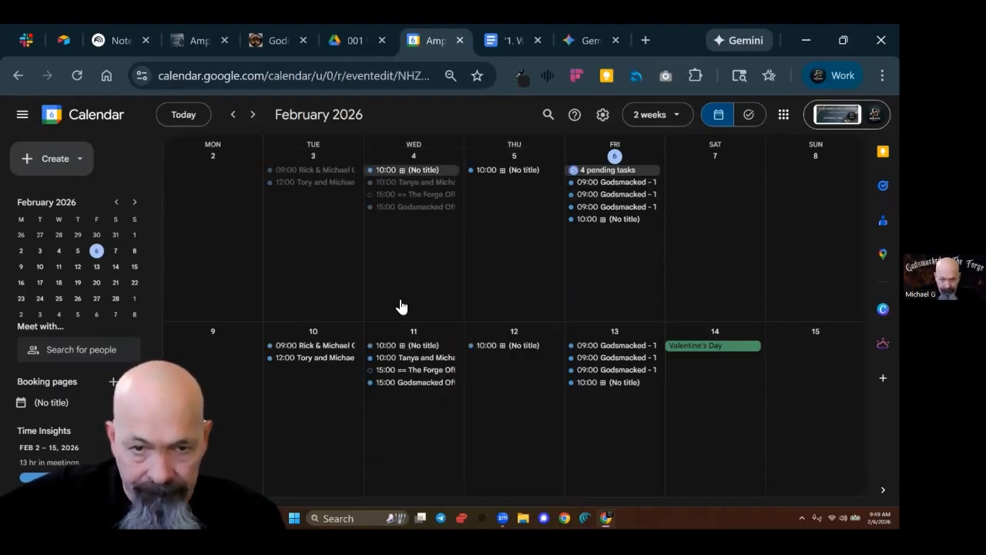
pyautogui.scroll(-2, 208, 308)
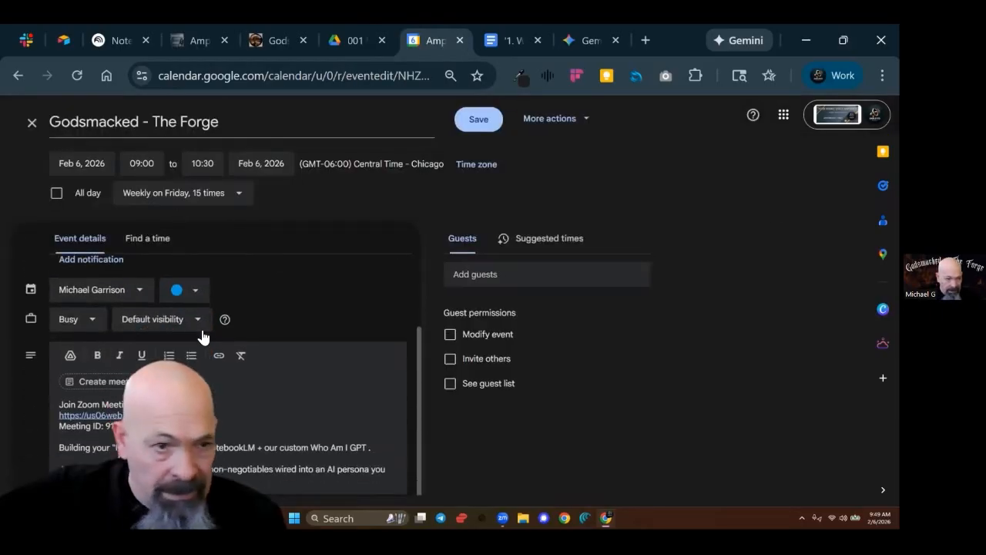
pyautogui.scroll(2, 319, 378)
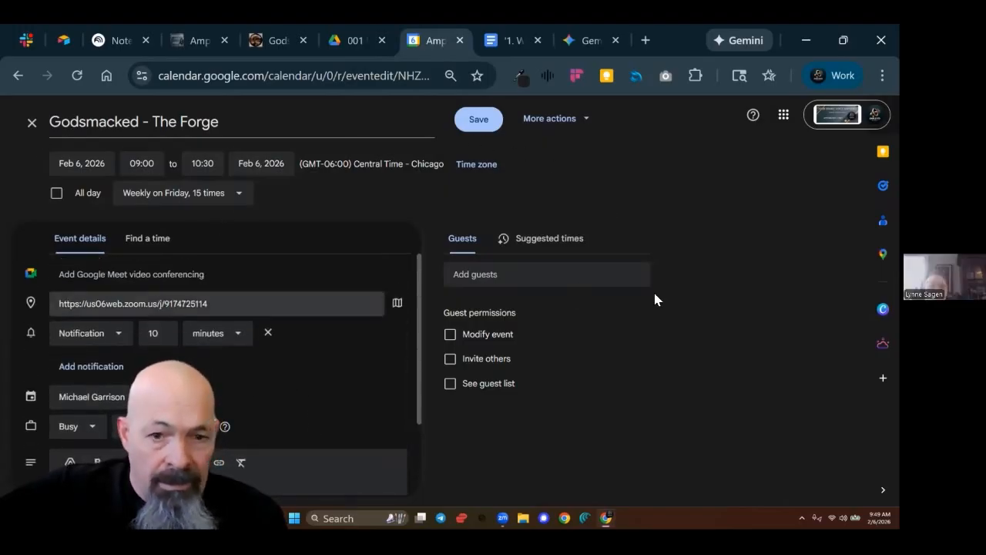
pyautogui.click(568, 119)
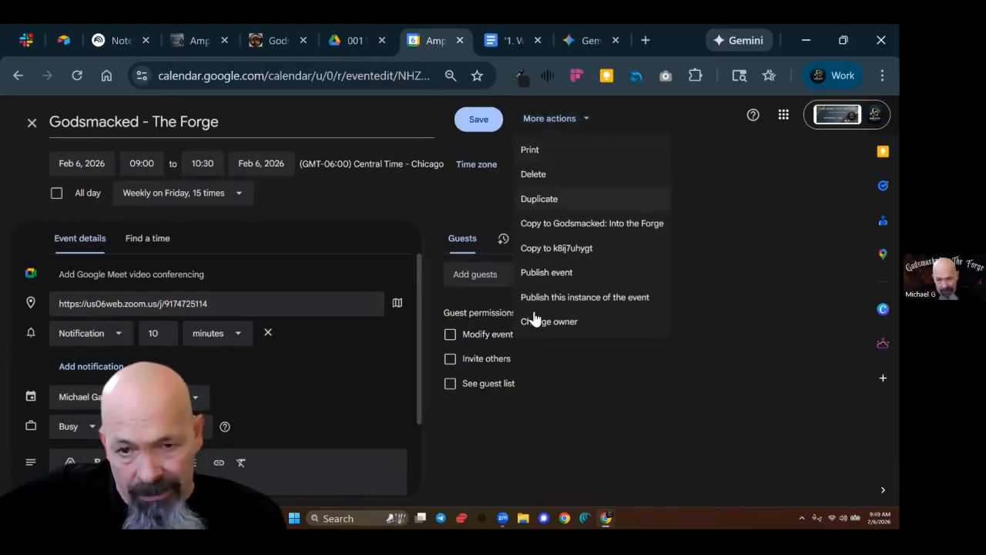
pyautogui.click(781, 199)
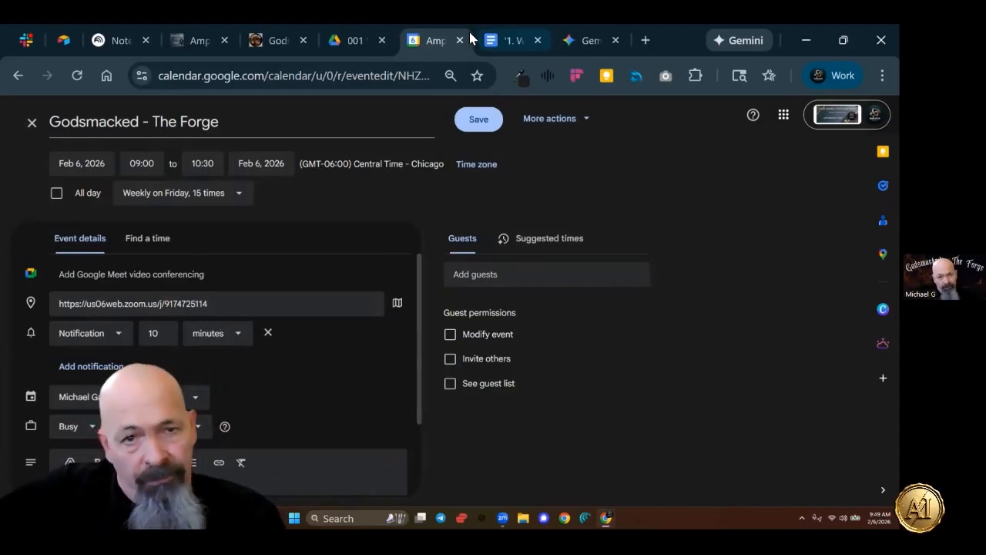
pyautogui.hotkey('ctrl', 'w')
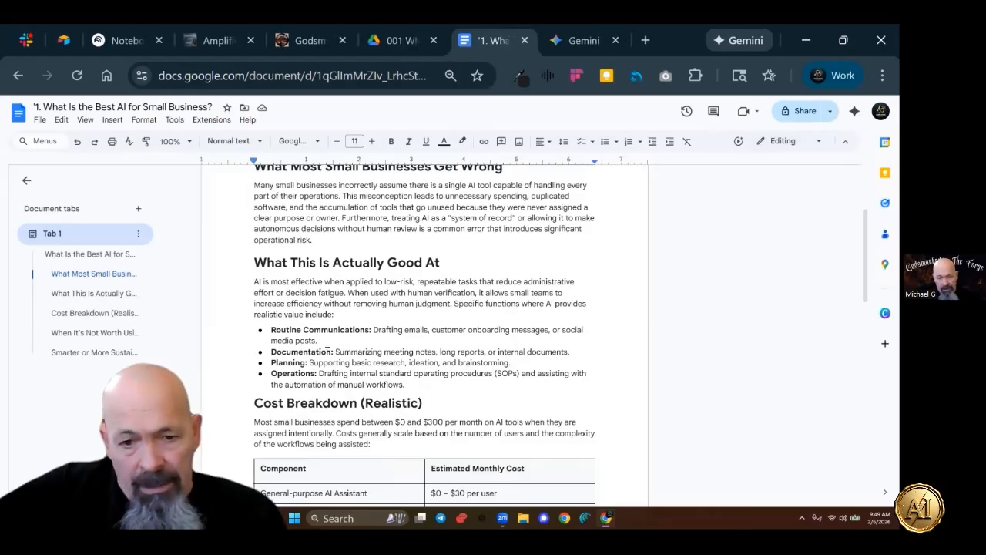
# - Switch to Gemini and start a new chat with the Canvas tool enabled
pyautogui.click(585, 37)
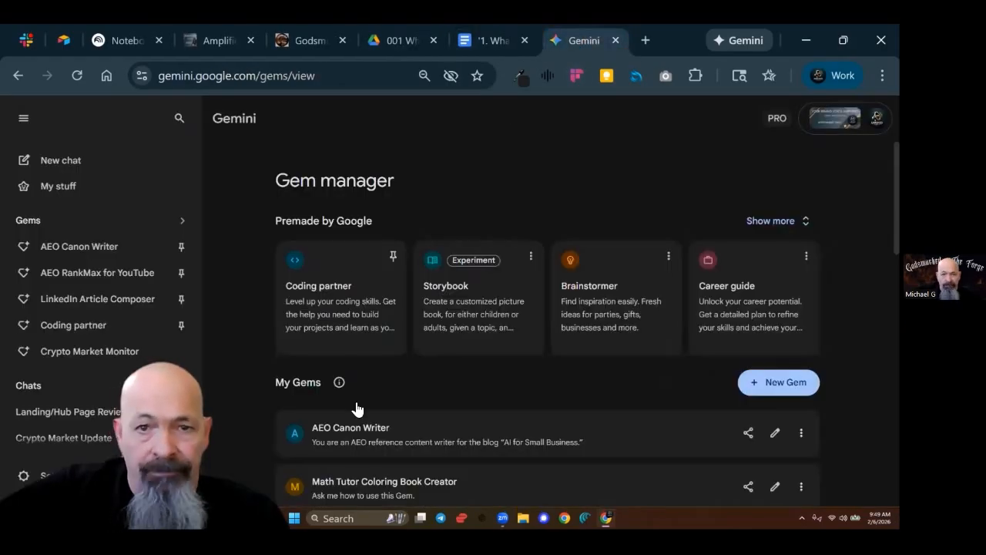
pyautogui.click(46, 160)
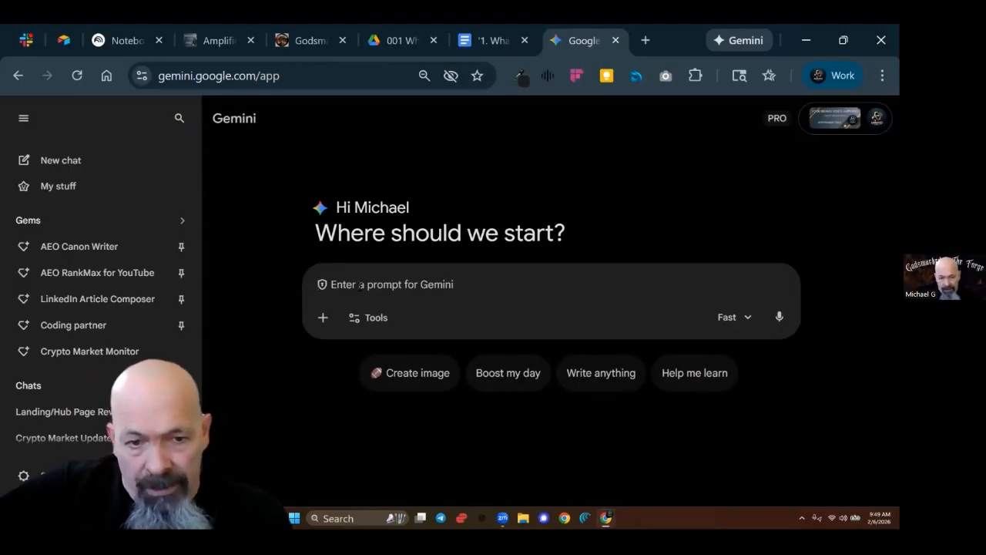
pyautogui.click(363, 319)
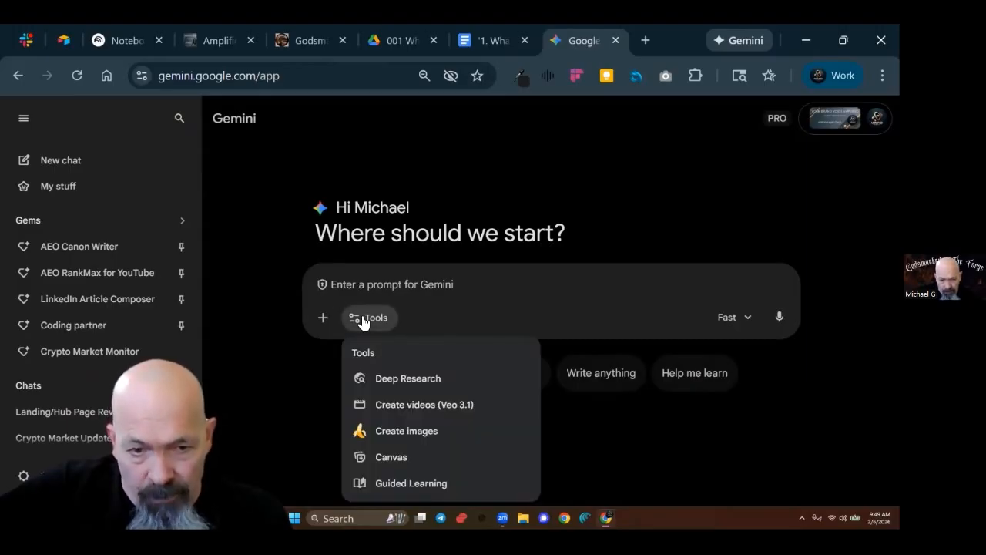
pyautogui.click(393, 458)
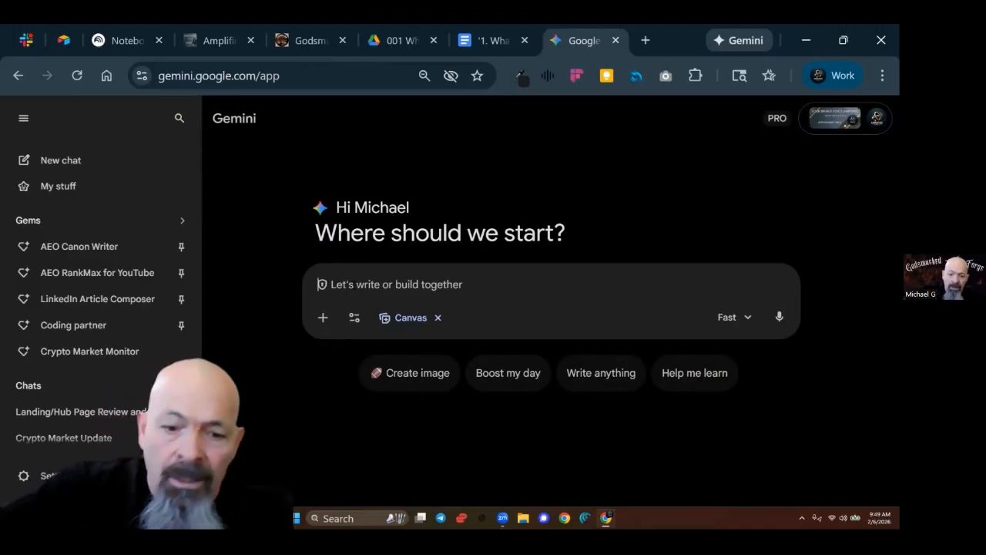
# - Submit the prompt "create a slideshow in google slides based on the following" with the copied AI strategy article pasted inside double square brackets
pyautogui.write('cr')
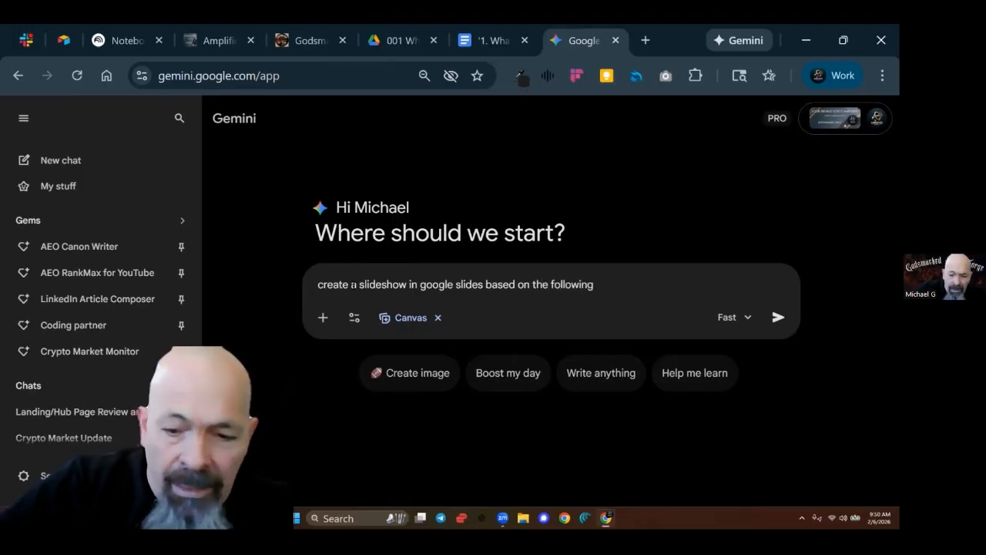
pyautogui.hotkey('shift', 'Return')
pyautogui.write('[[')
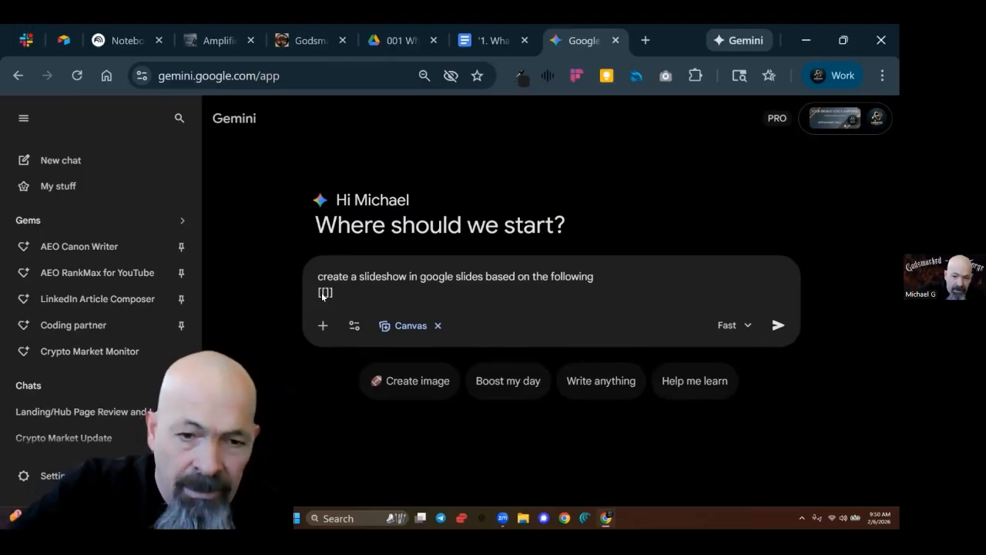
pyautogui.hotkey('ctrl', 'v')
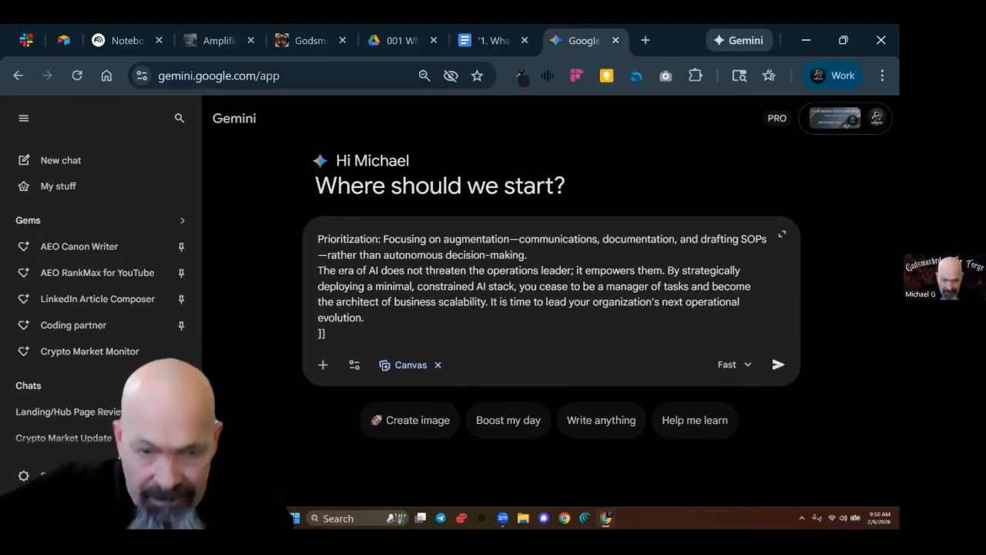
pyautogui.scroll(5, 316, 297)
pyautogui.scroll(10, 454, 281)
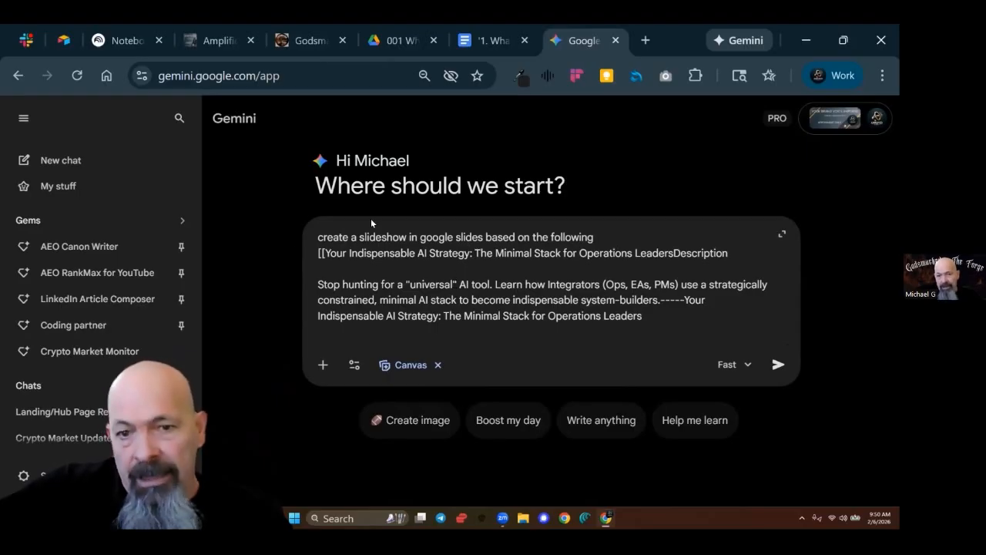
pyautogui.click(774, 363)
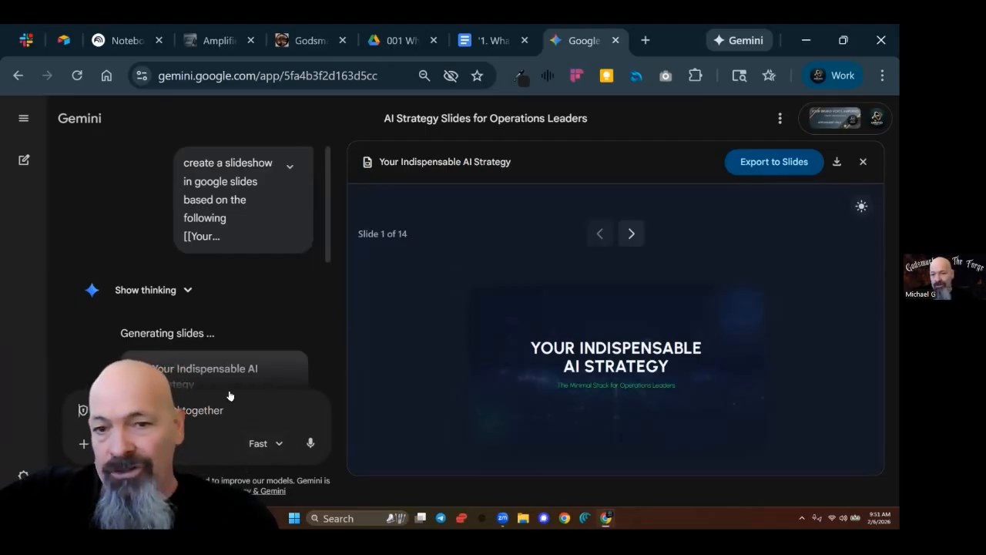
# - Review the generated Your Indpensable AI Strategy slideshow from the title slide through the Image Sources slide
pyautogui.scroll(1, 235, 222)
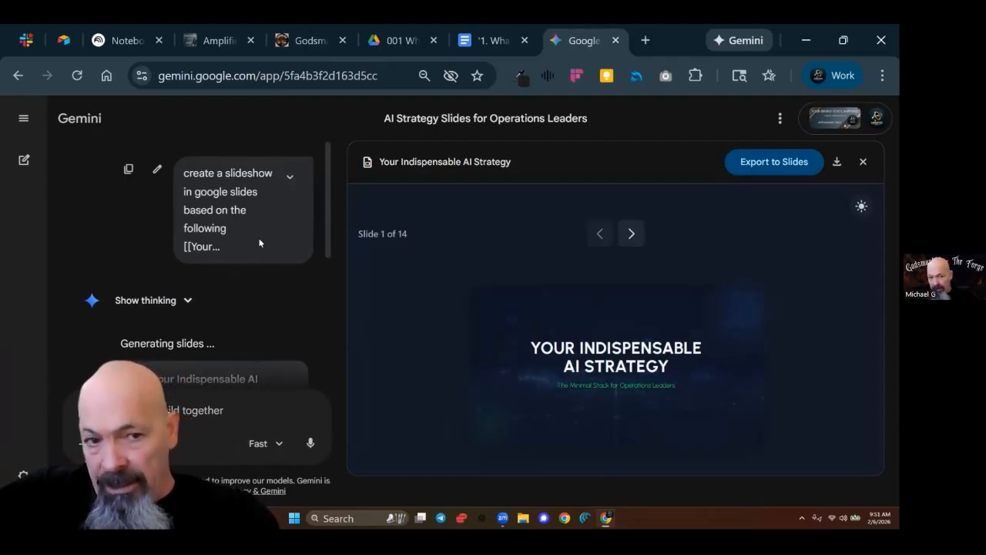
pyautogui.click(632, 234)
pyautogui.click(632, 234)
pyautogui.click(632, 233)
pyautogui.click(632, 233)
pyautogui.click(632, 233)
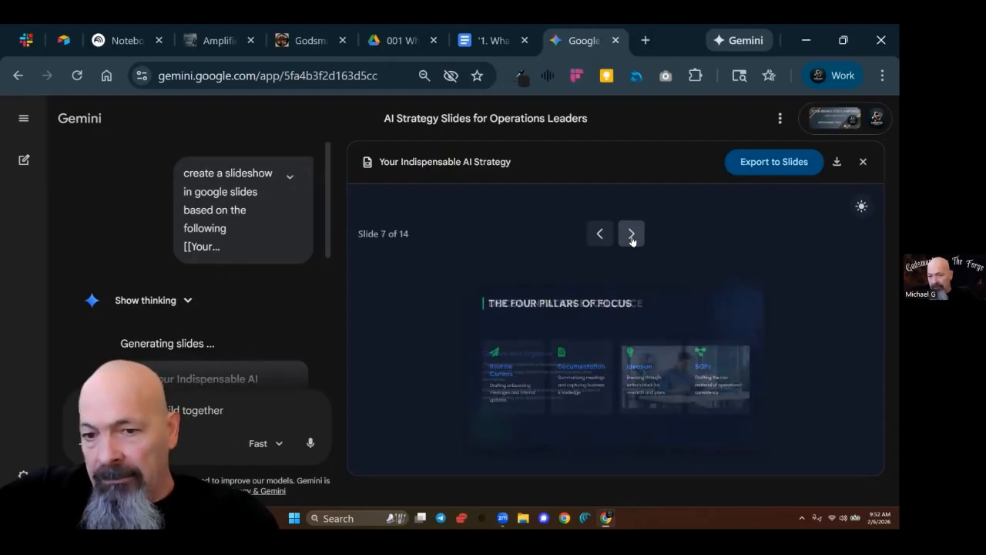
pyautogui.click(632, 234)
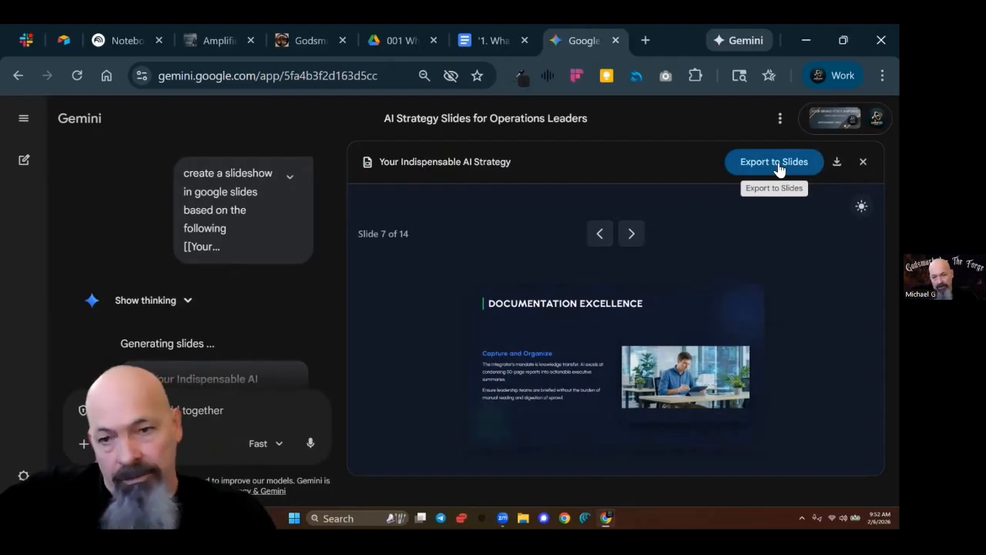
pyautogui.click(632, 235)
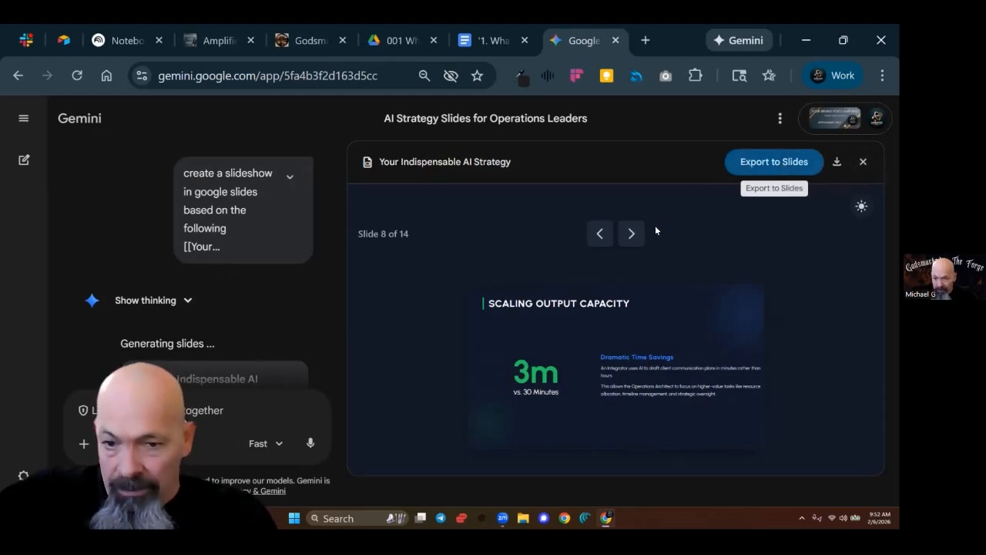
pyautogui.click(632, 234)
pyautogui.click(632, 236)
pyautogui.click(632, 234)
pyautogui.click(631, 234)
pyautogui.click(632, 234)
pyautogui.click(632, 235)
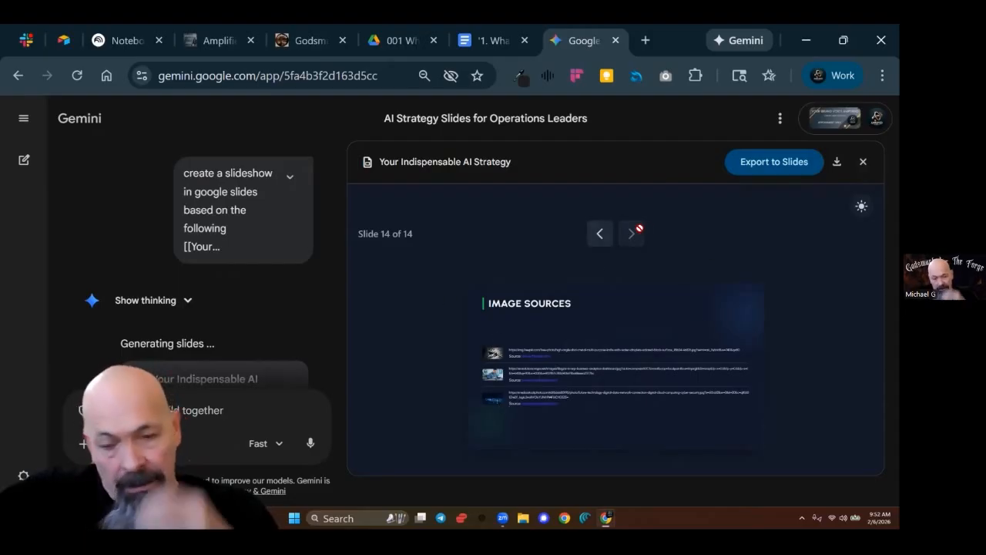
# - Export the generated slideshow to Google Slides, and look through the What Is the Best AI for Small Business? document meanwhile
pyautogui.click(775, 162)
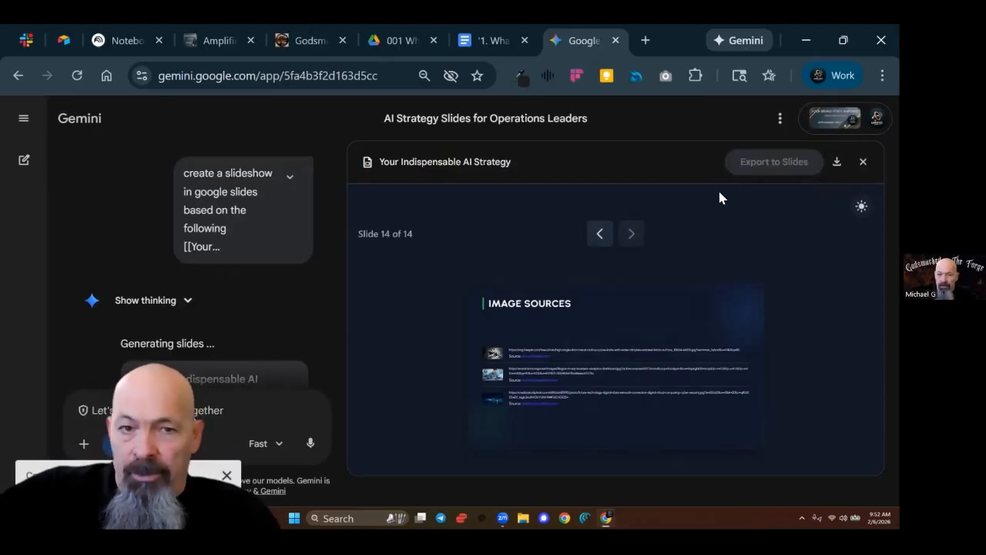
pyautogui.click(493, 40)
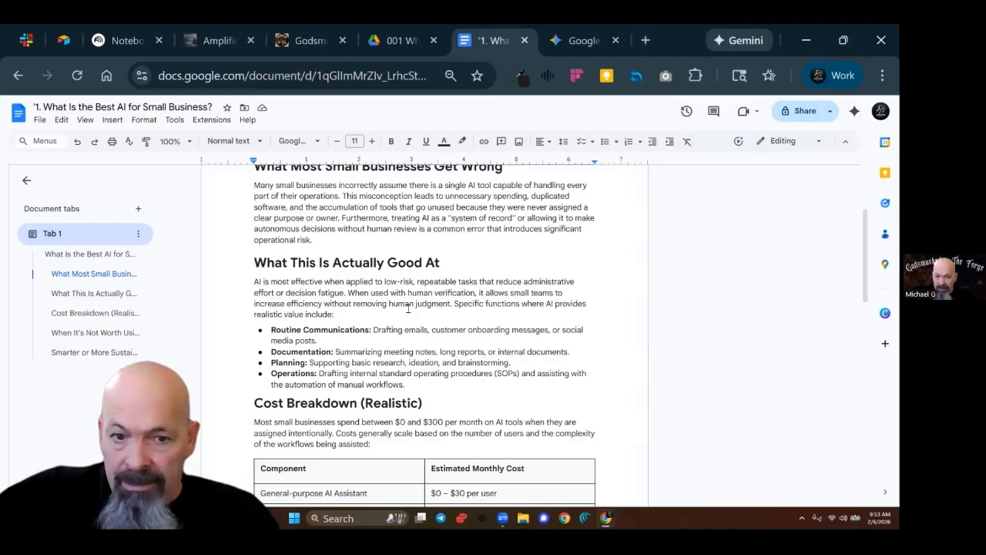
pyautogui.scroll(2, 561, 292)
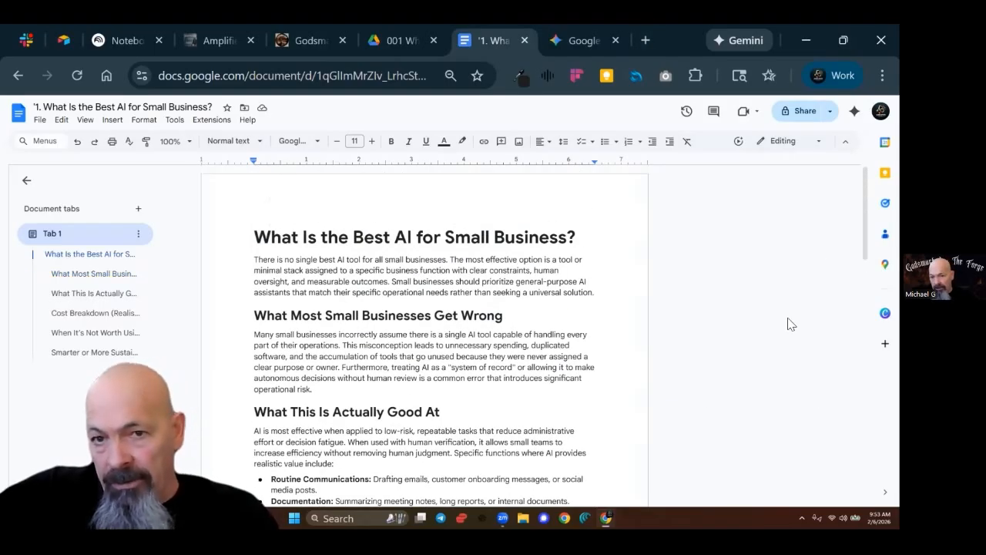
pyautogui.scroll(-15, 436, 220)
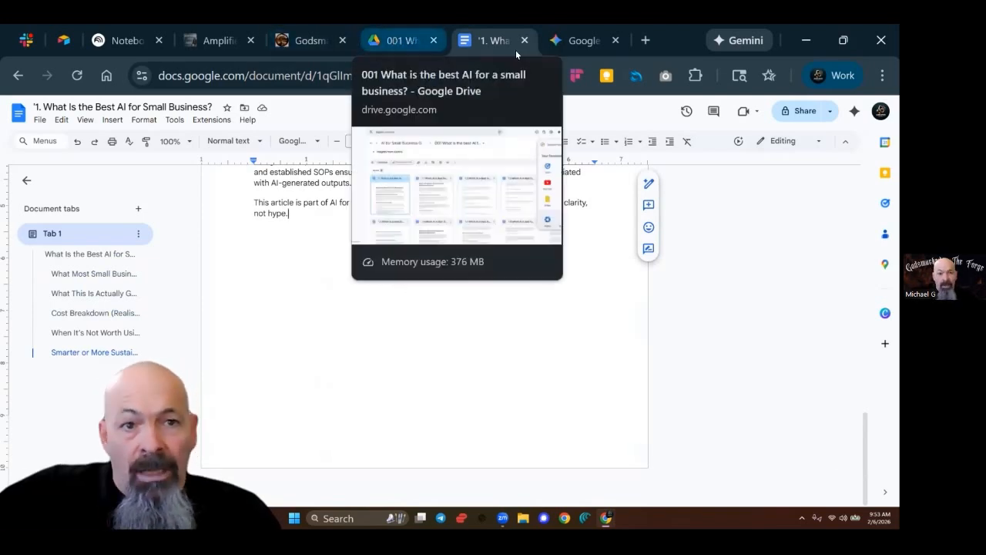
pyautogui.click(583, 40)
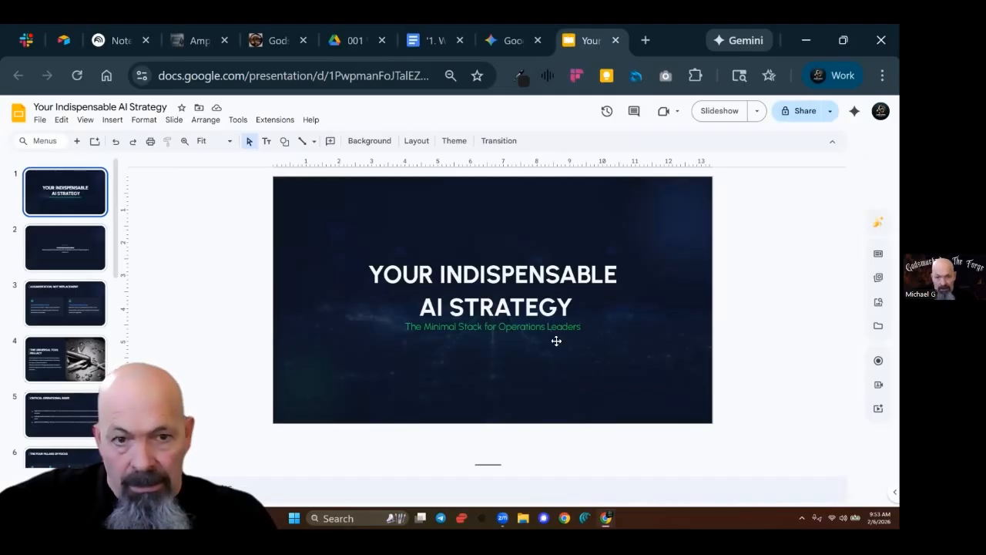
# - Present the exported slideshow briefly, look through its slide thumbnails, and compare it with the version in Gemini
pyautogui.click(719, 113)
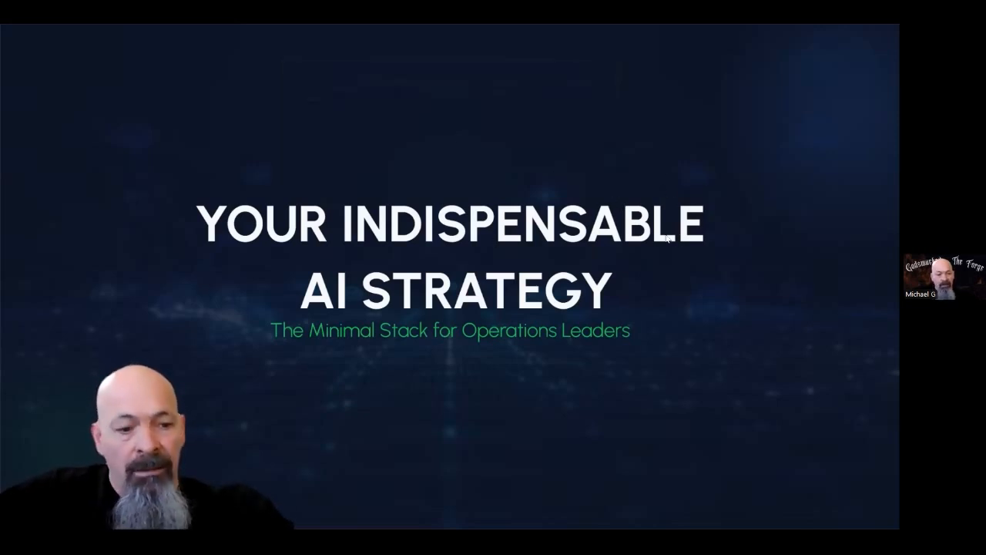
pyautogui.press('Escape')
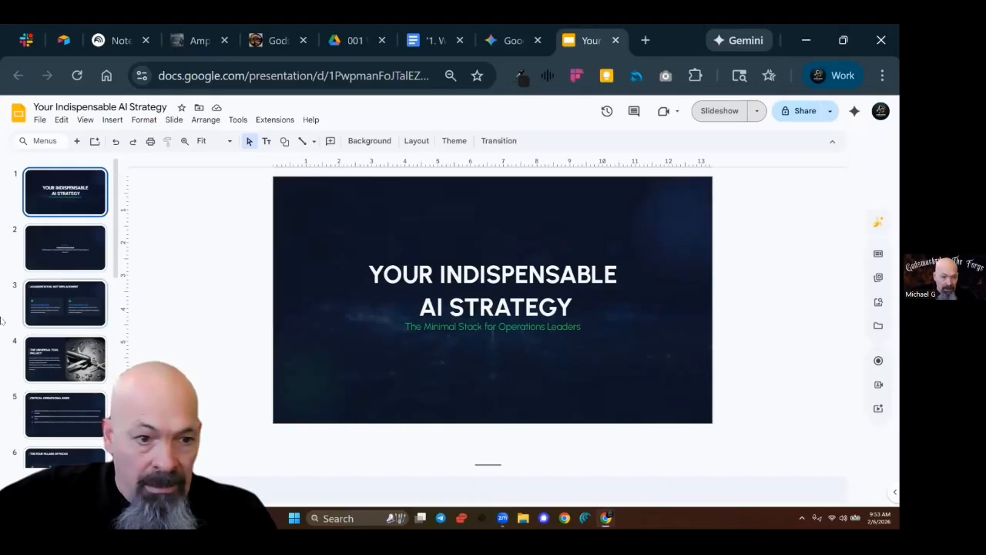
pyautogui.scroll(-10, 64, 332)
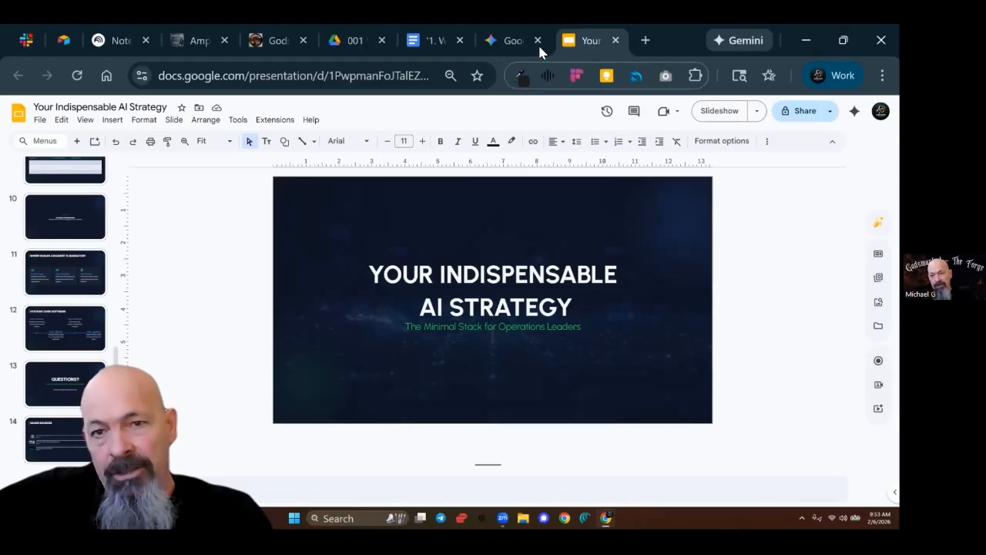
pyautogui.click(510, 40)
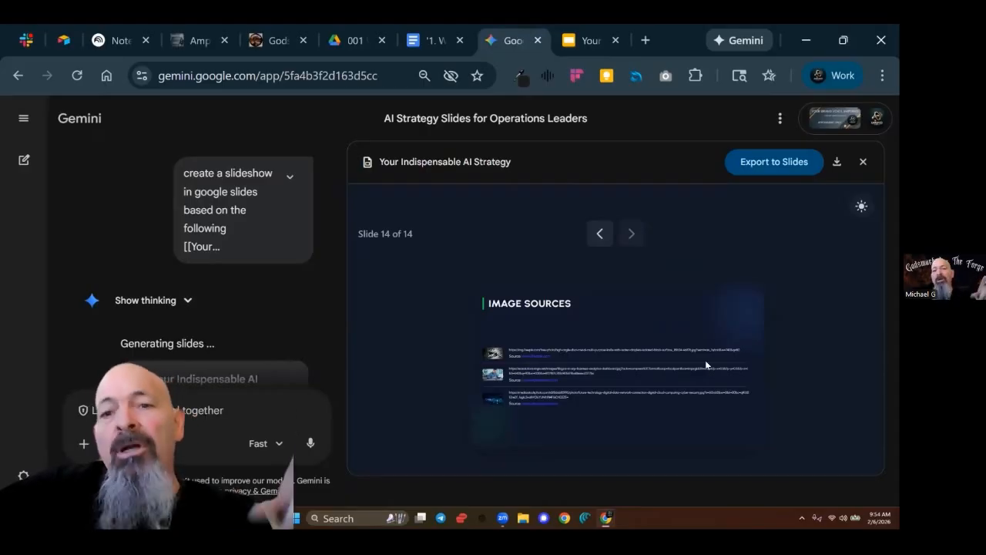
pyautogui.click(586, 40)
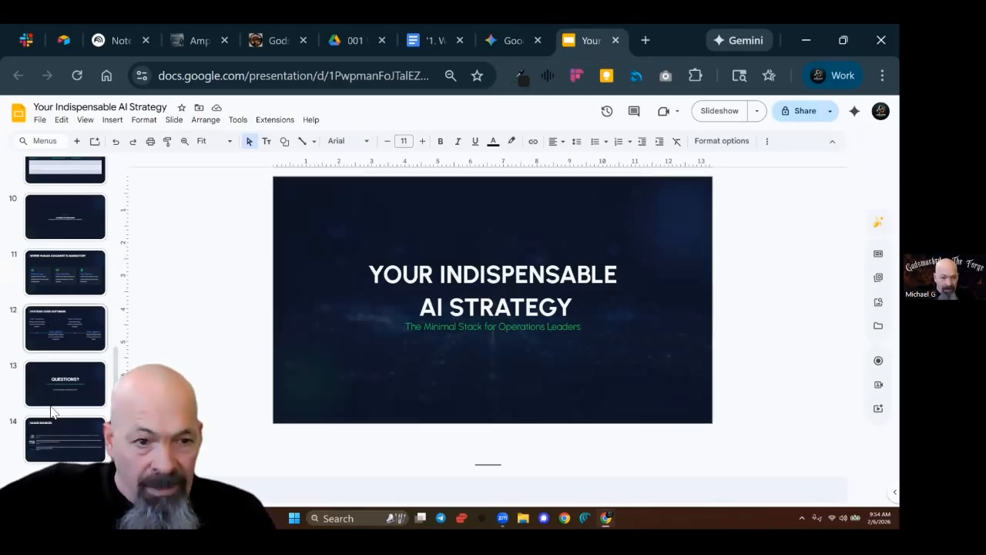
# - Select the Image Sources slide and insert the beautified title design from Help me visualize as a new slide after it
pyautogui.click(61, 385)
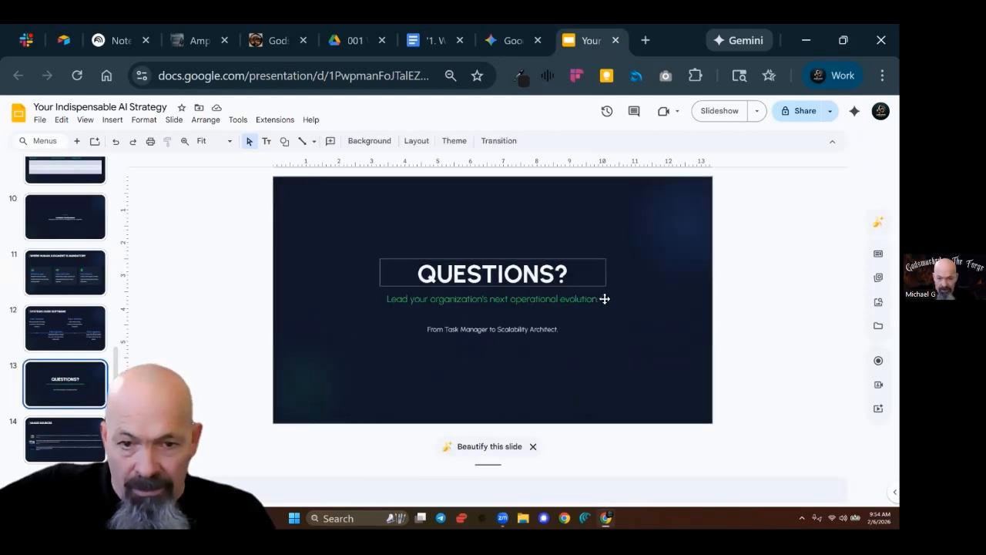
pyautogui.click(38, 447)
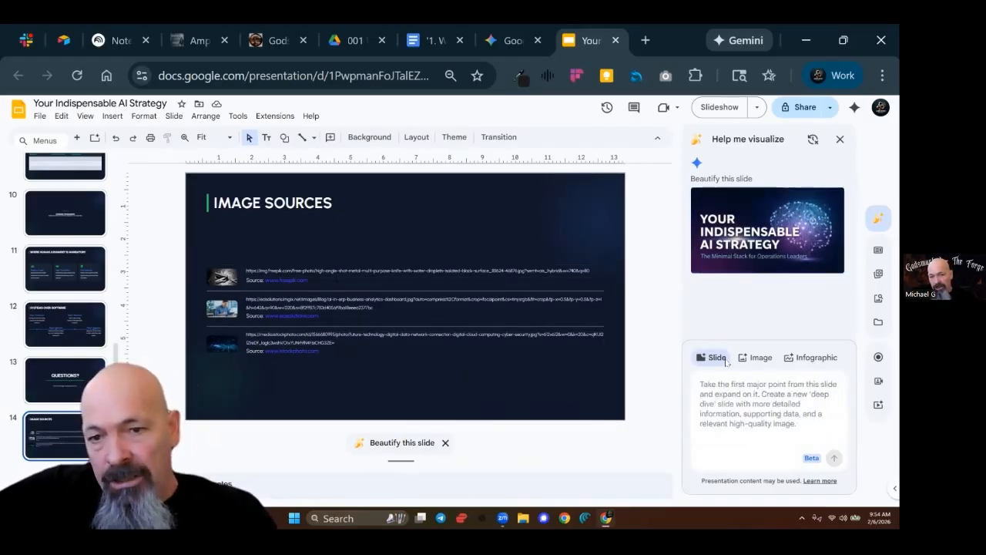
pyautogui.click(782, 239)
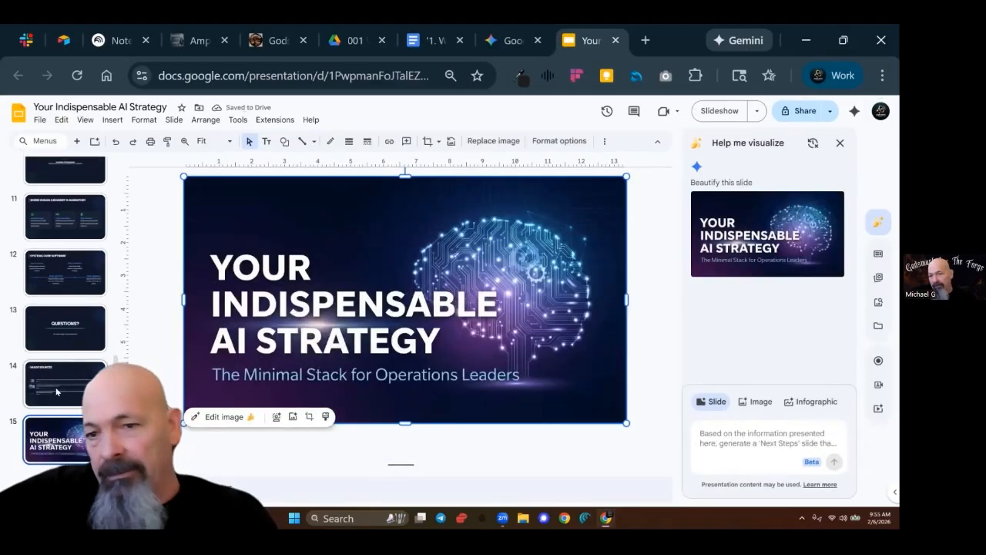
pyautogui.click(775, 424)
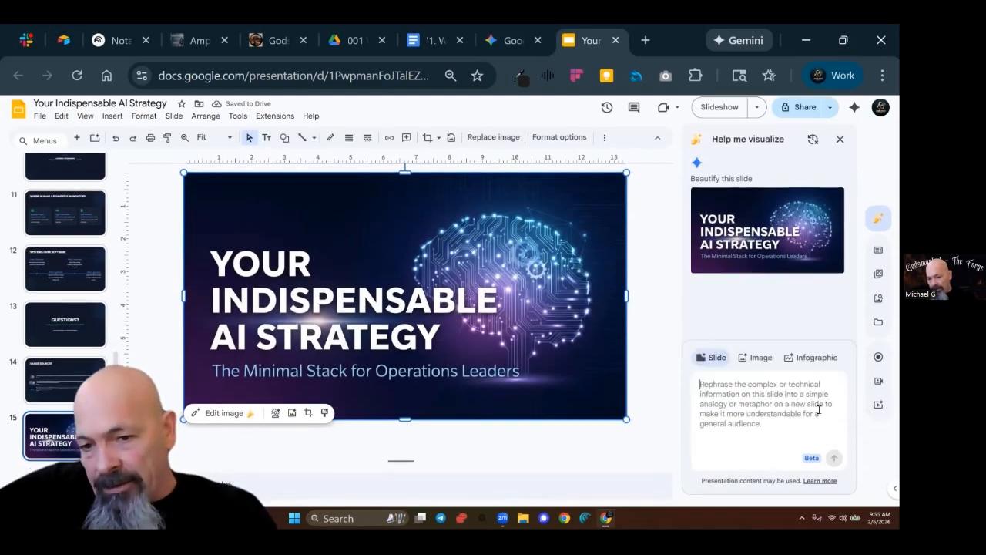
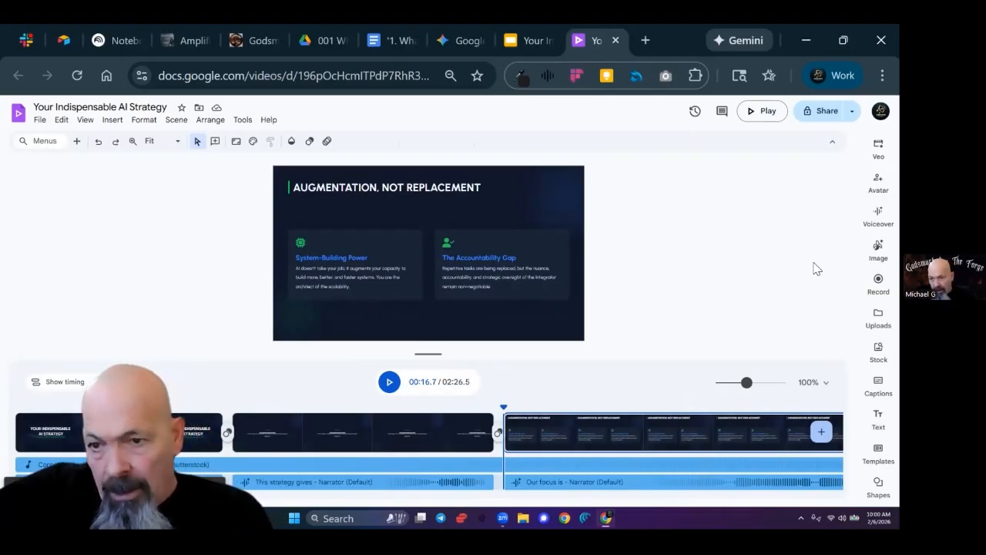
# - In the Google Vids project, preview the Narrator voiceover for the Augmentation, Not Replacement scene and view its AI avatar options
pyautogui.click(700, 442)
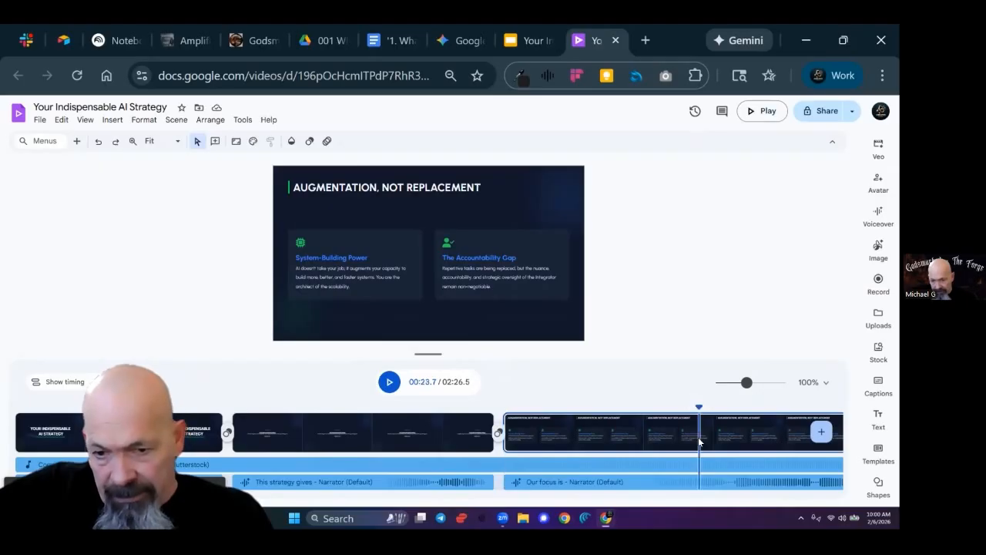
pyautogui.click(877, 212)
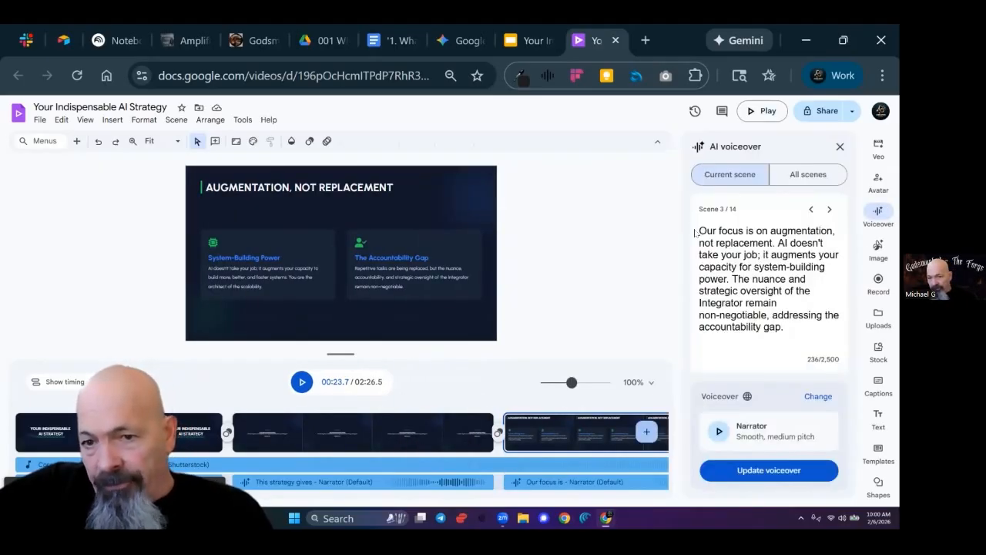
pyautogui.tripleClick(779, 299)
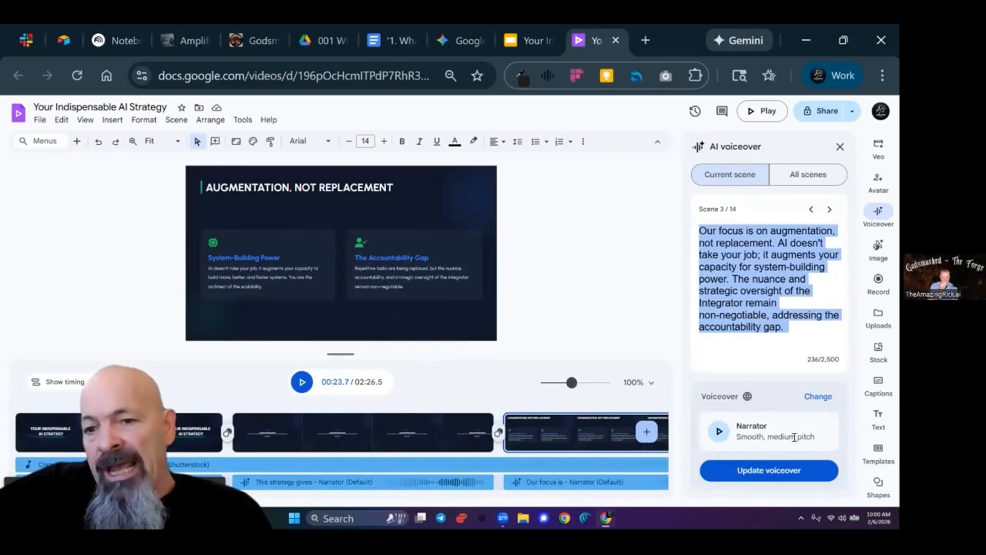
pyautogui.click(719, 431)
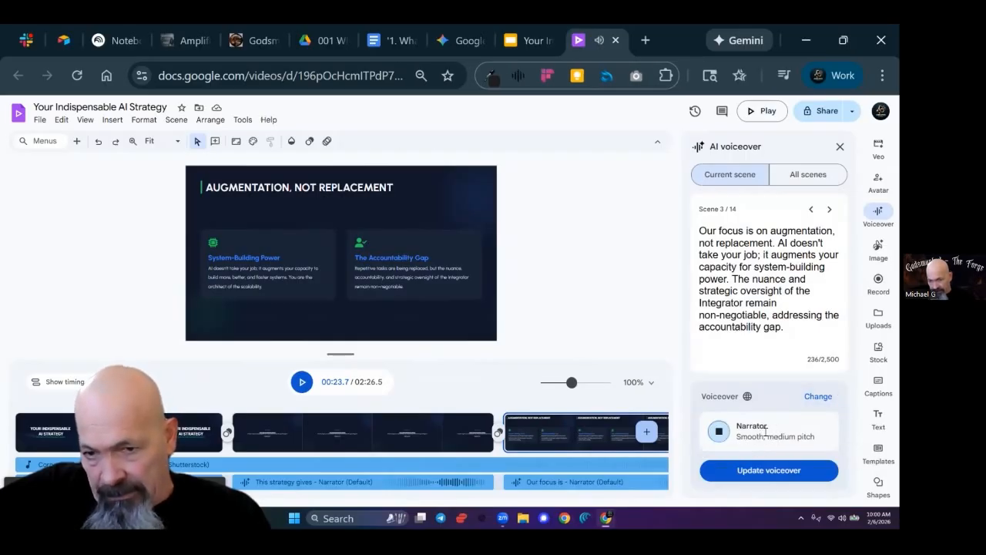
pyautogui.click(719, 435)
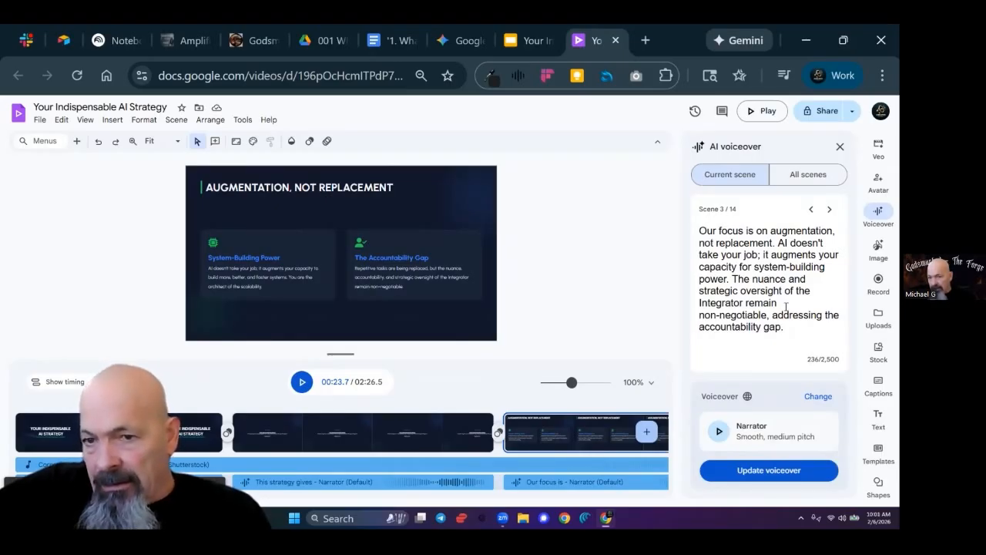
pyautogui.click(878, 179)
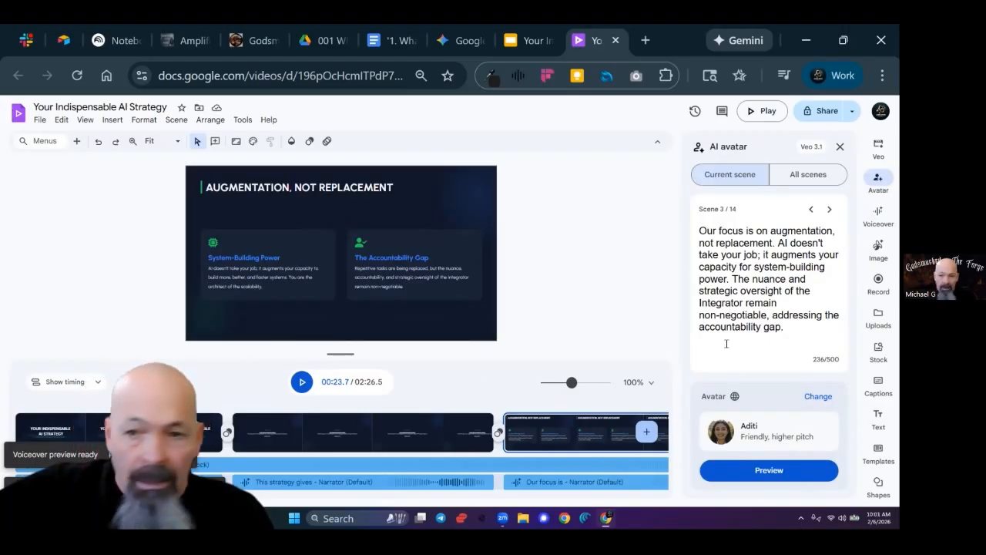
# - Check the scene's AI avatar options again and view the Google Drive media available for upload, leaving no side panel open
pyautogui.click(879, 178)
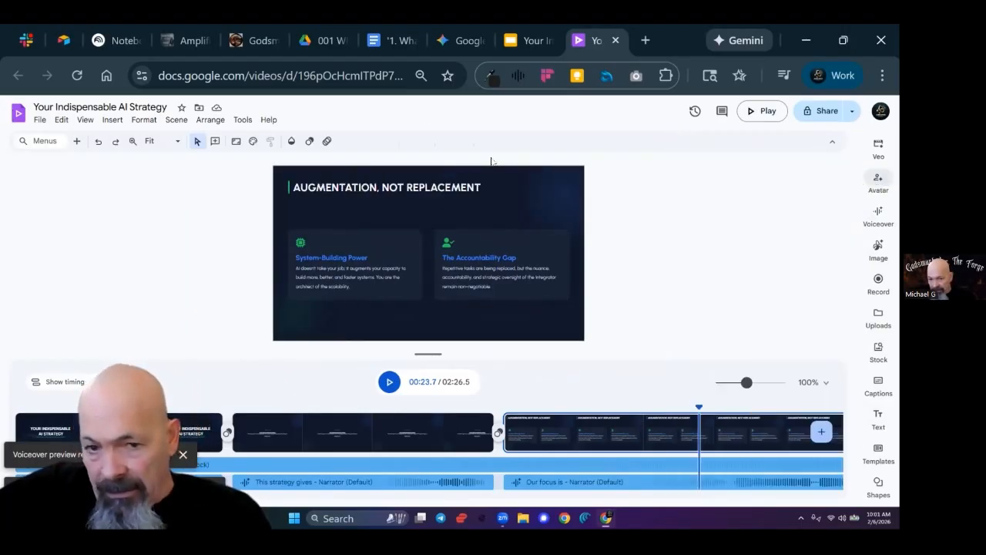
pyautogui.click(882, 188)
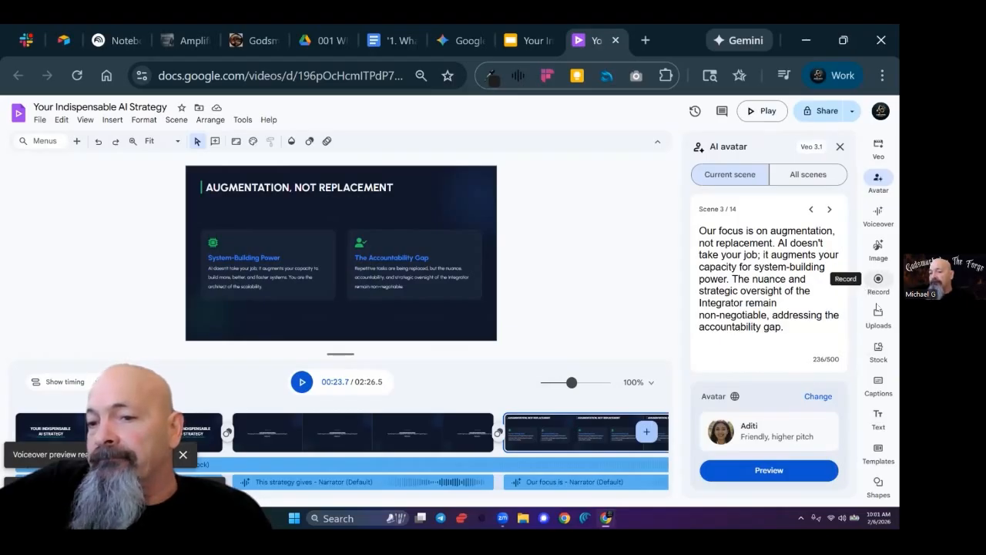
pyautogui.click(879, 312)
pyautogui.rightClick(879, 312)
pyautogui.click(568, 247)
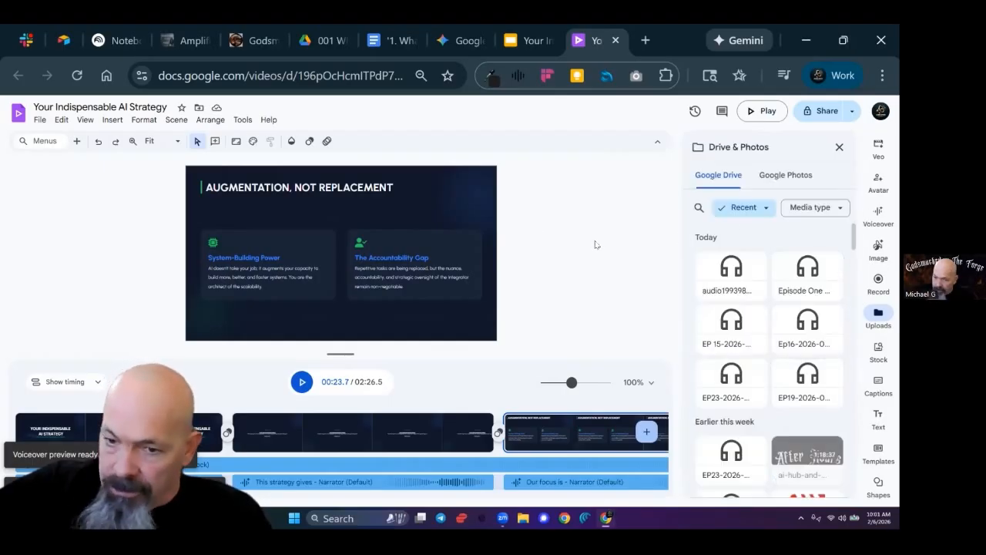
pyautogui.click(840, 147)
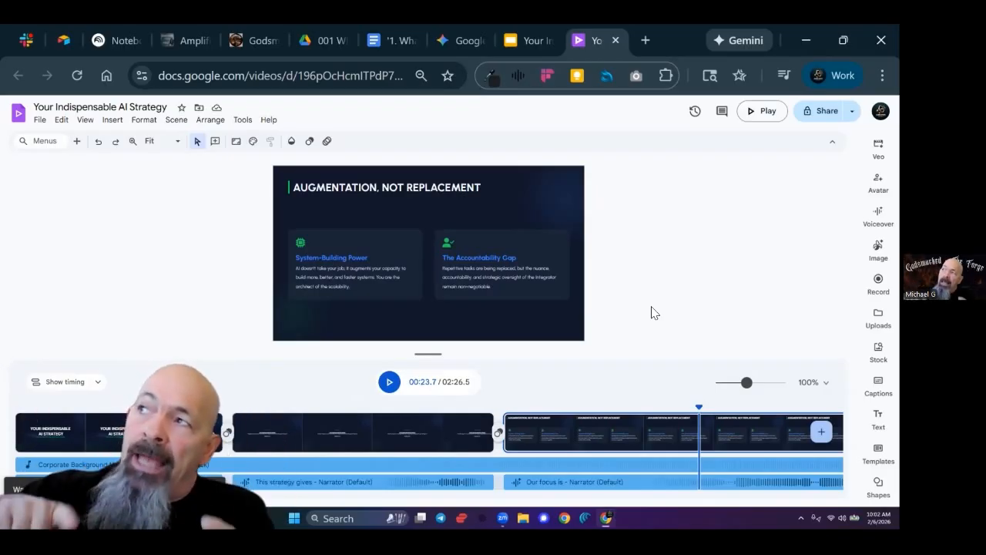
# - Switch to the Gemini slideshow chat and submit the prompt "based on these slides generate an infographic"
pyautogui.click(460, 41)
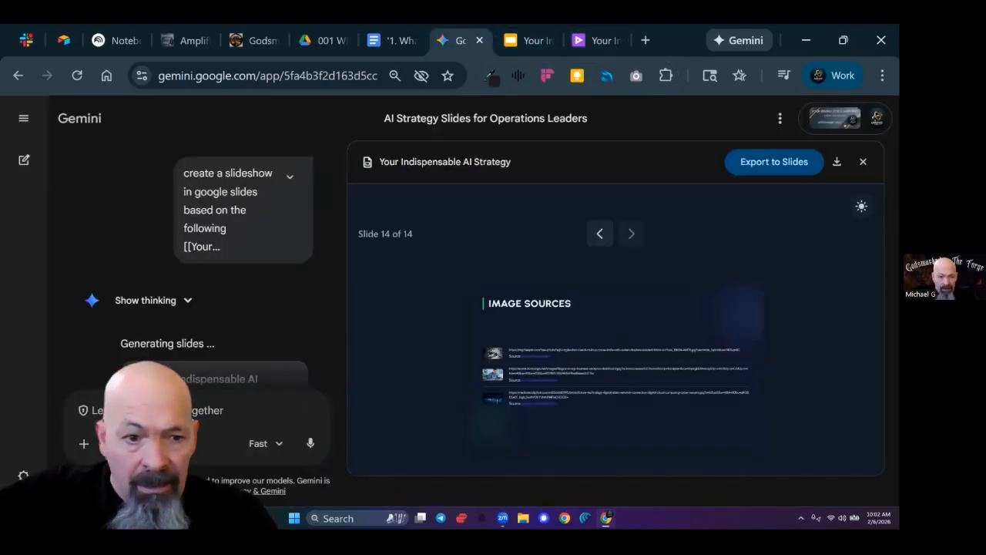
pyautogui.click(121, 413)
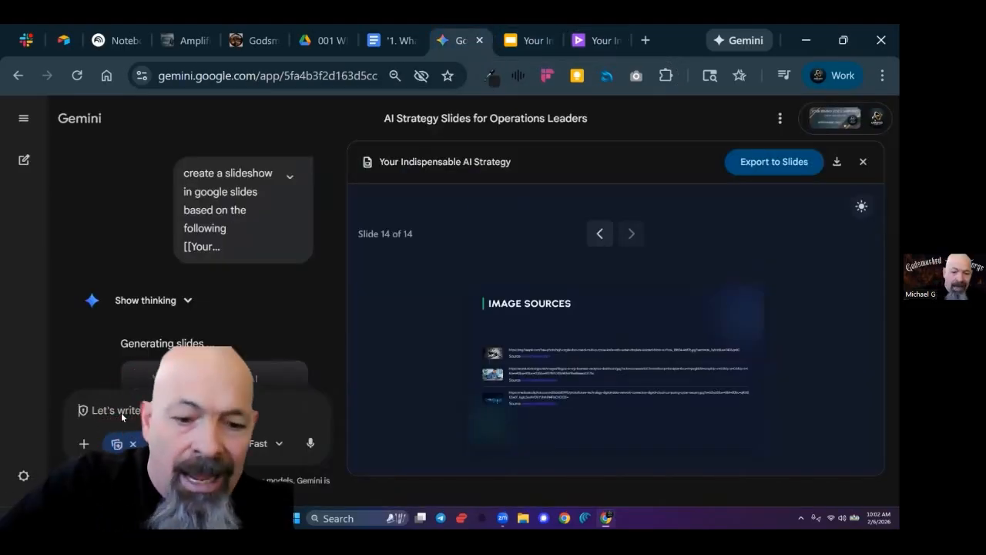
pyautogui.write('based on thes')
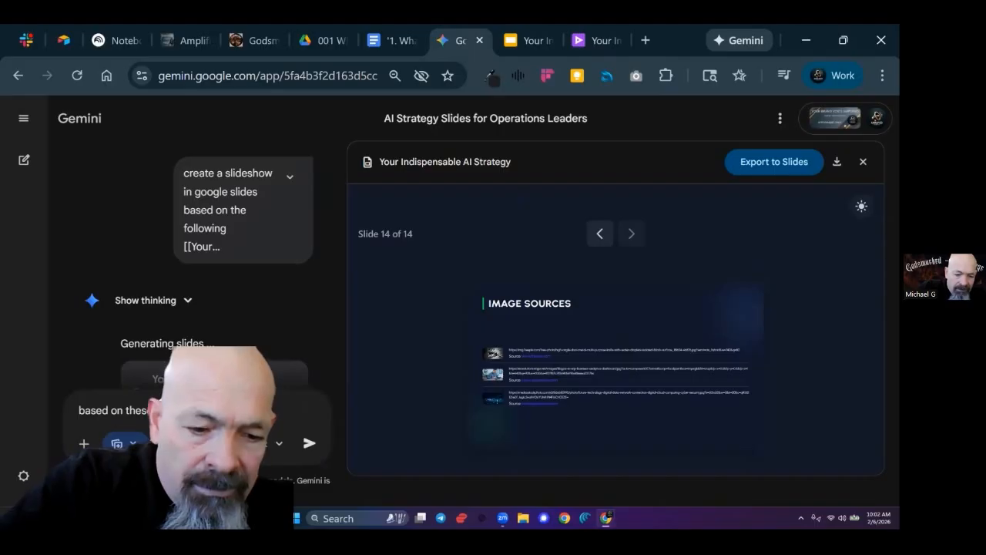
pyautogui.write('e')
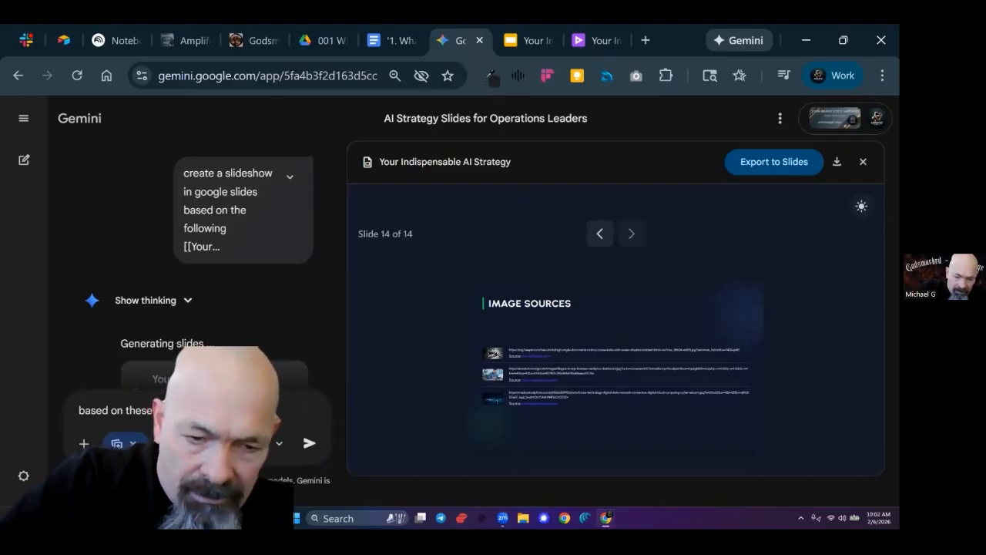
pyautogui.write('slides create an infographic')
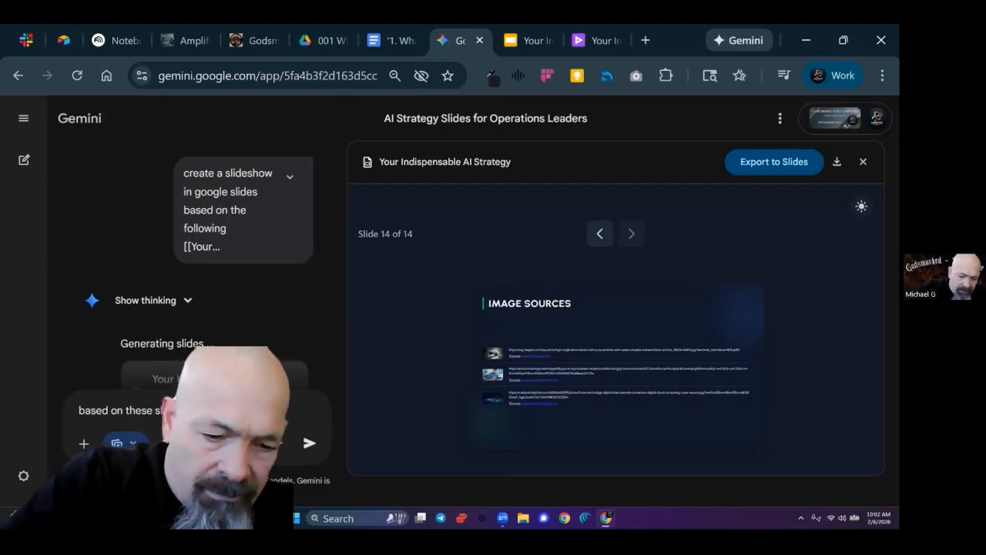
pyautogui.press('Return')
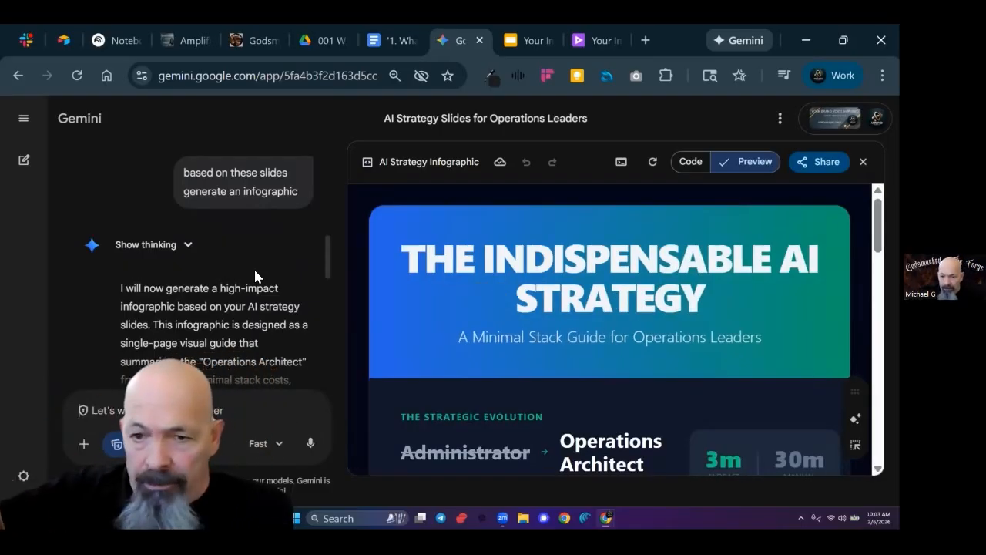
# - Look through the generated AI Strategy Infographic, from the Pillars of Focus to the Implementation Workflow and The Minimal Stack
pyautogui.scroll(-10, 717, 307)
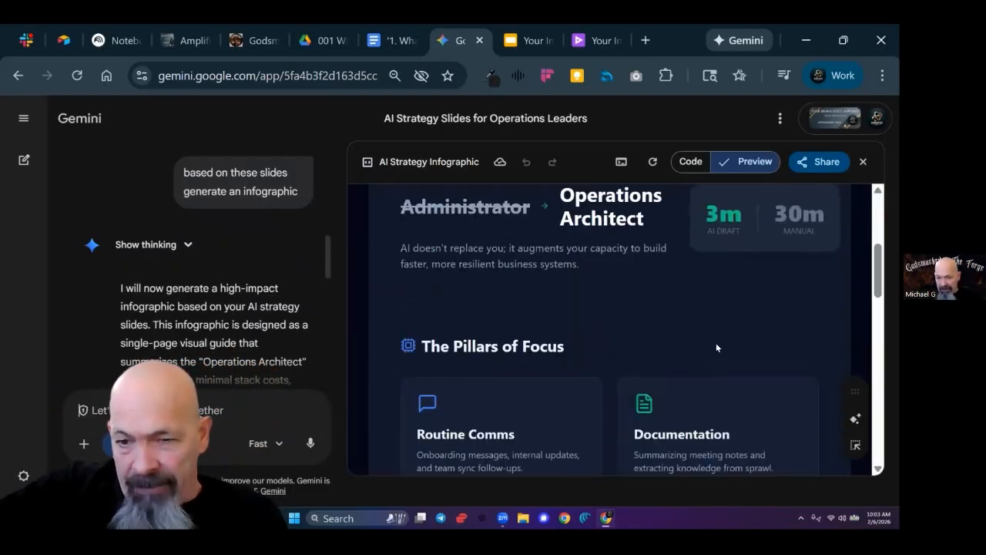
pyautogui.scroll(-3, 711, 349)
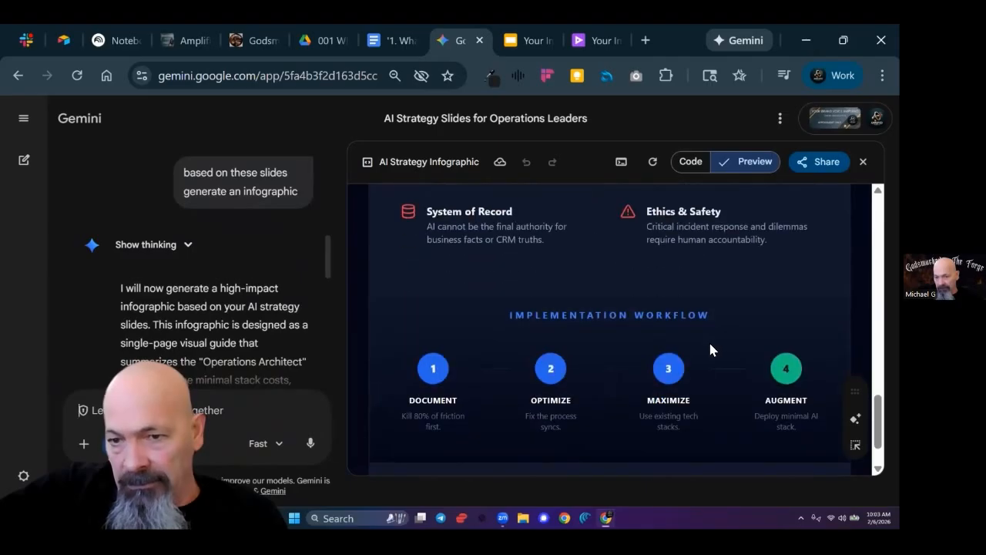
pyautogui.scroll(12, 710, 350)
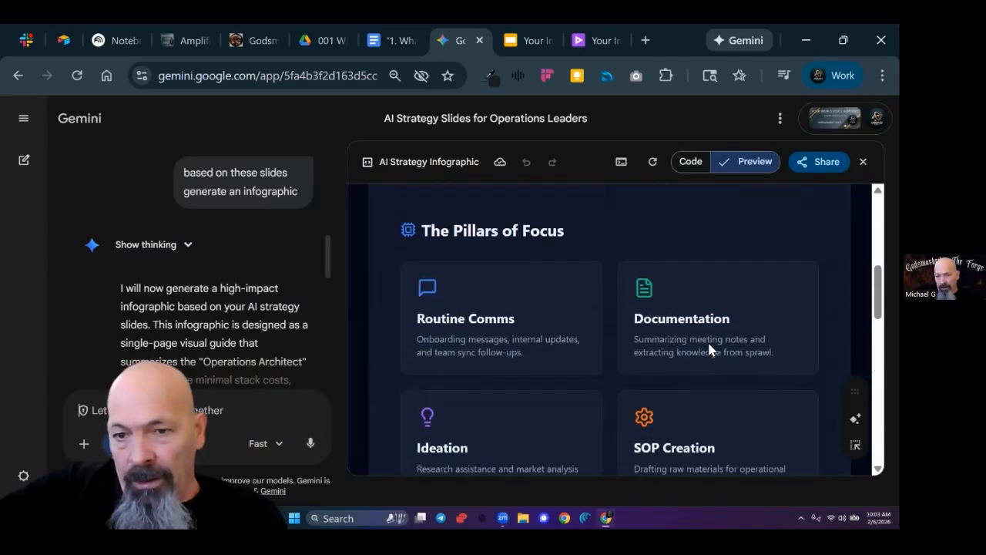
pyautogui.scroll(2, 710, 349)
pyautogui.scroll(-12, 709, 344)
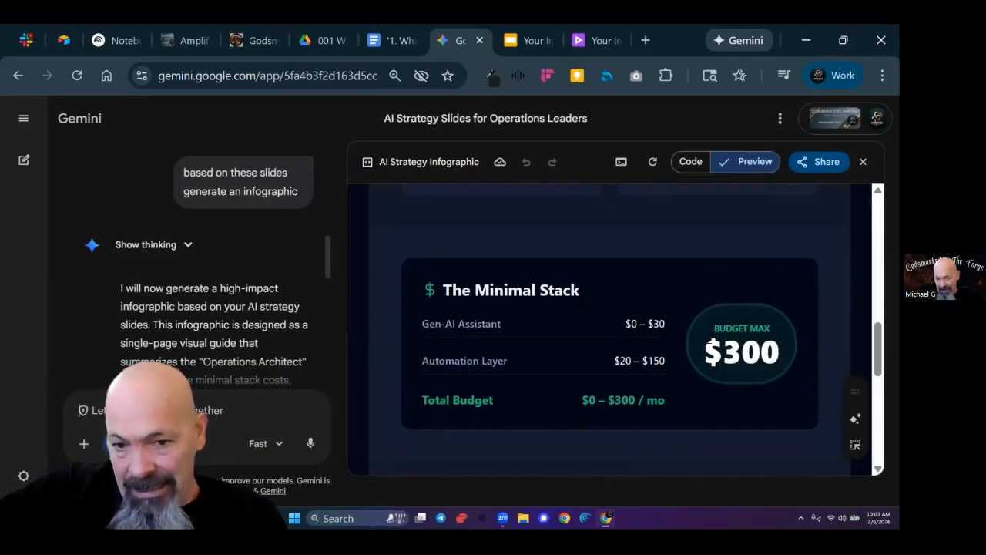
# - Examine the infographic's source code, highlight the start of the Cost Stack section to bring up Ask Gemini, and return to the preview
pyautogui.click(690, 162)
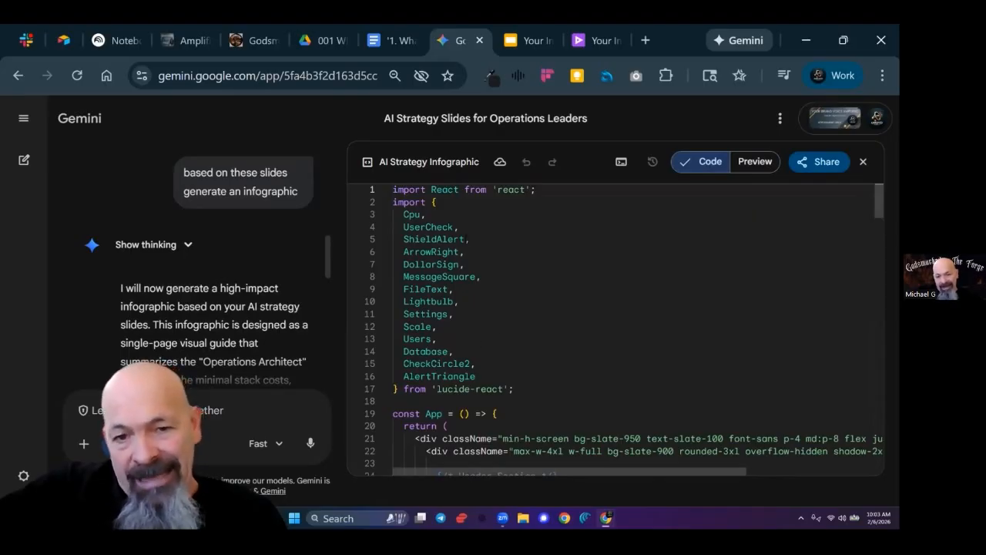
pyautogui.scroll(-8, 637, 281)
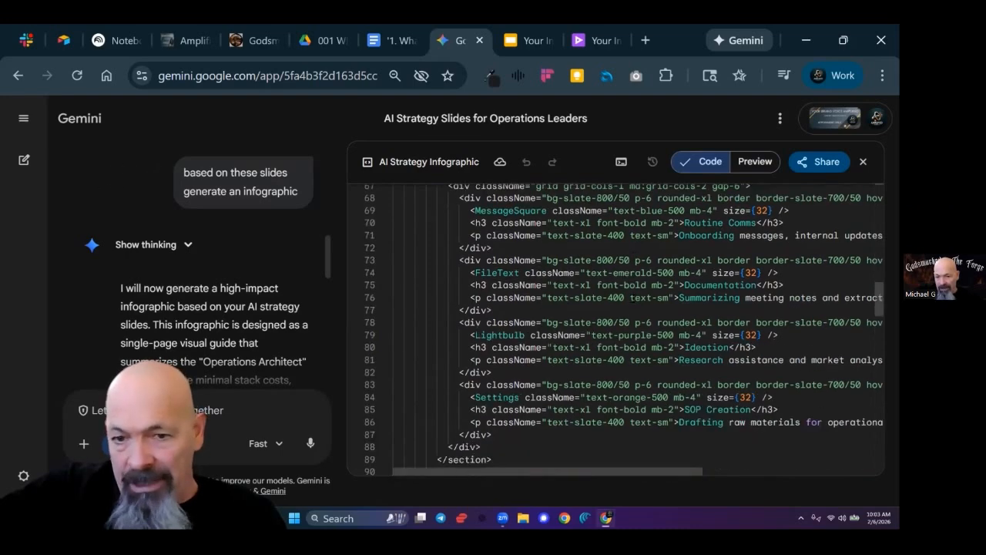
pyautogui.scroll(-3, 597, 257)
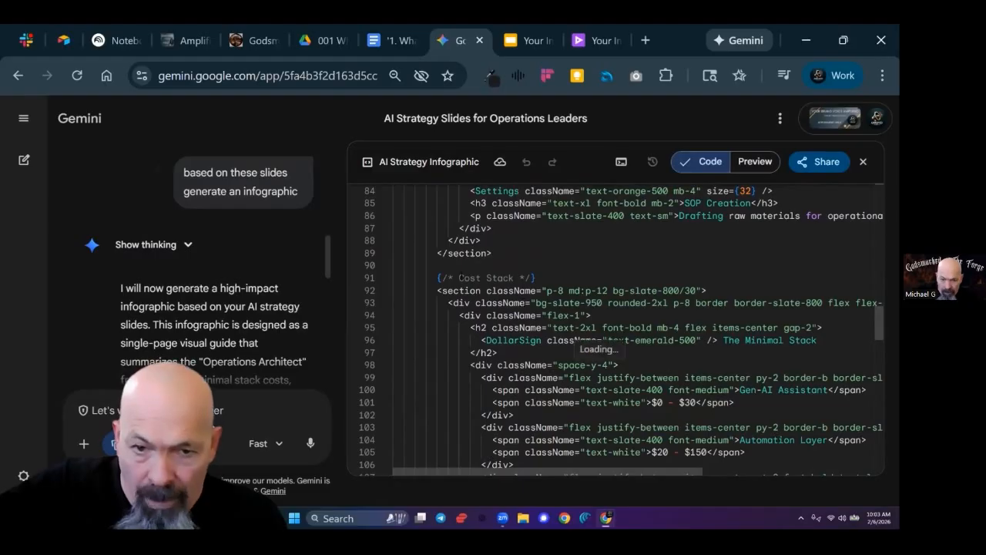
pyautogui.moveTo(437, 275); pyautogui.dragTo(560, 291)
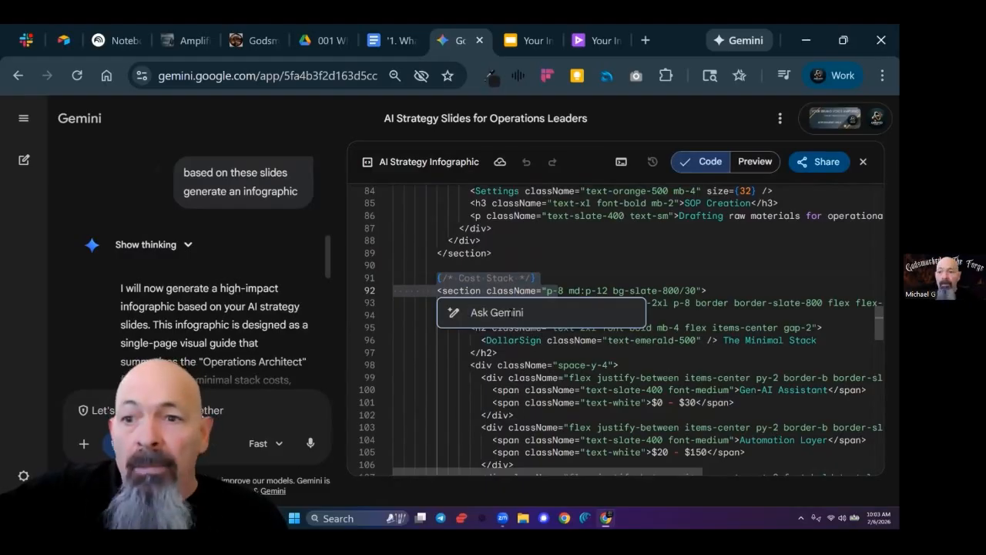
pyautogui.click(512, 312)
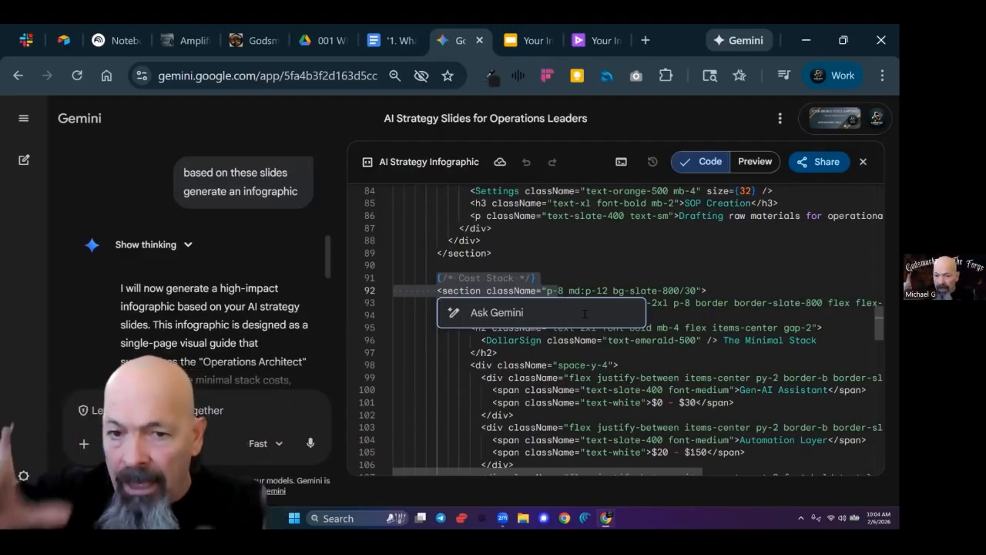
pyautogui.click(755, 162)
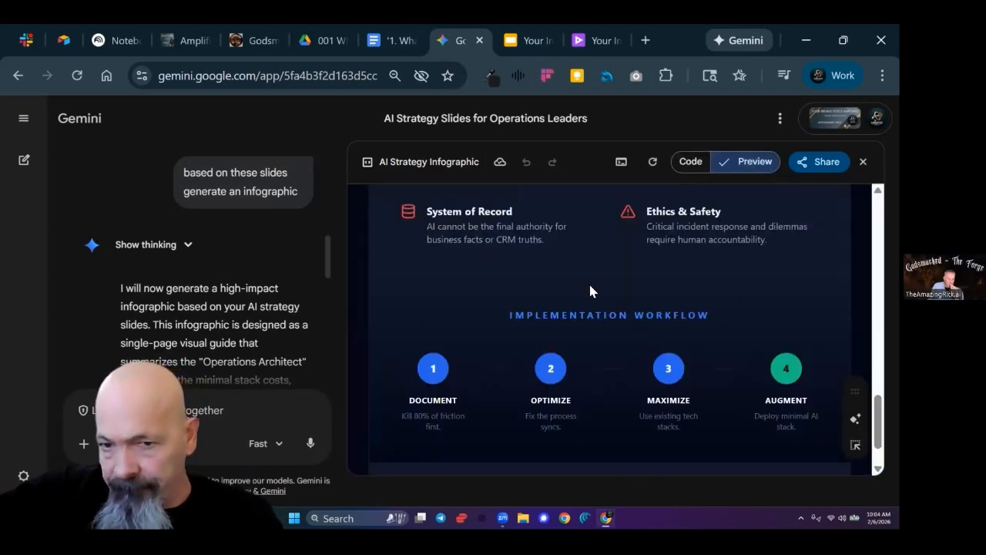